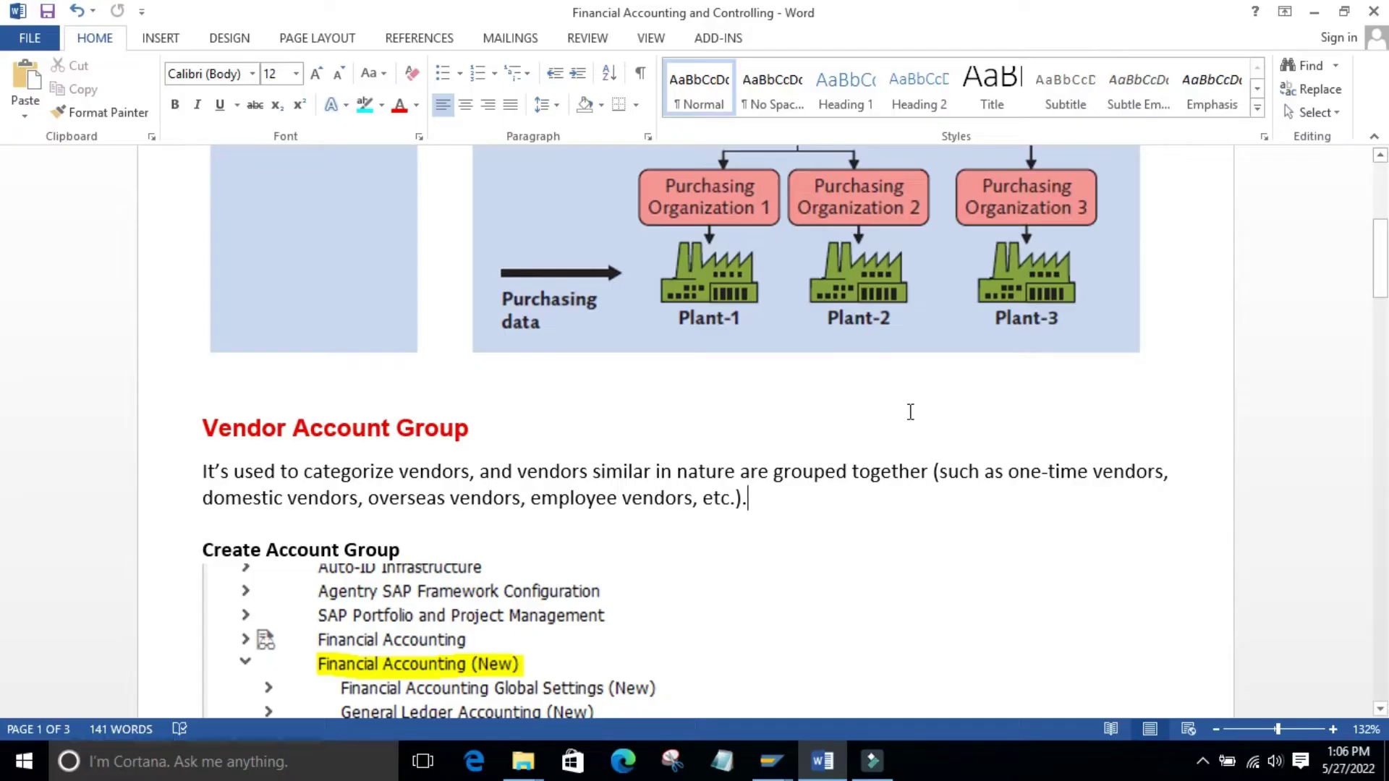
Read the Vendor Account Group definition and the start of the Create Account Group section in the document
{"action": "left_click", "coordinate": [869, 406]}
{"action": "left_click_drag", "start_coordinate": [472, 430], "coordinate": [233, 425]}
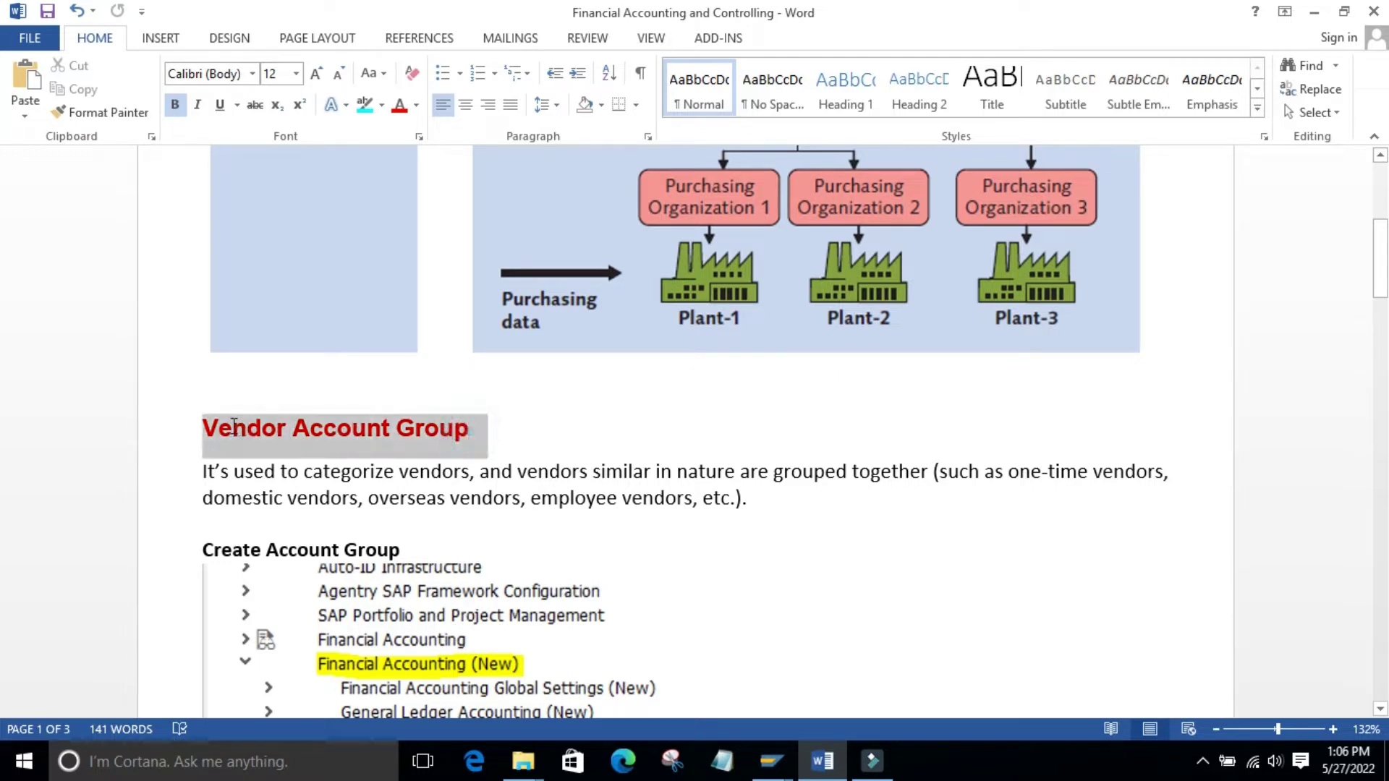
{"action": "left_click", "coordinate": [774, 522]}
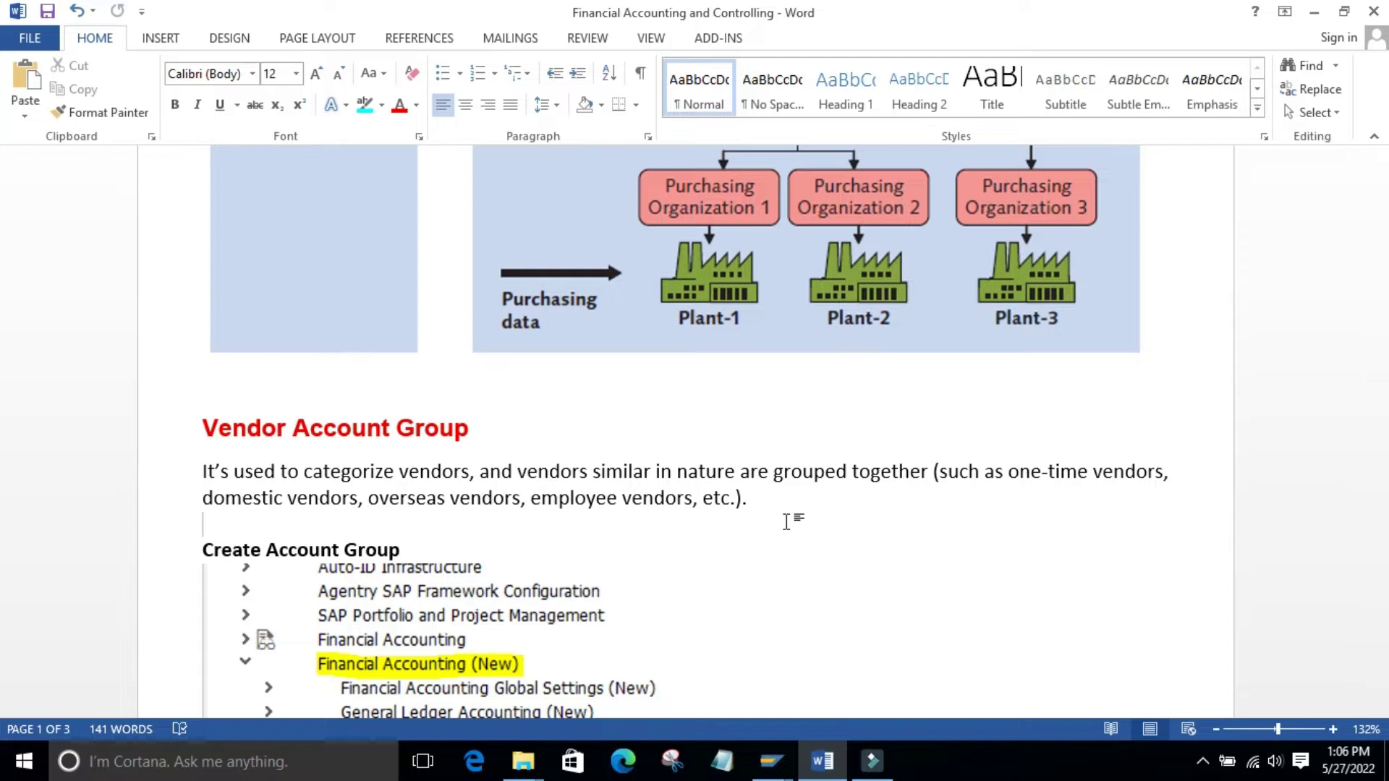
{"action": "left_click_drag", "start_coordinate": [748, 499], "coordinate": [235, 499]}
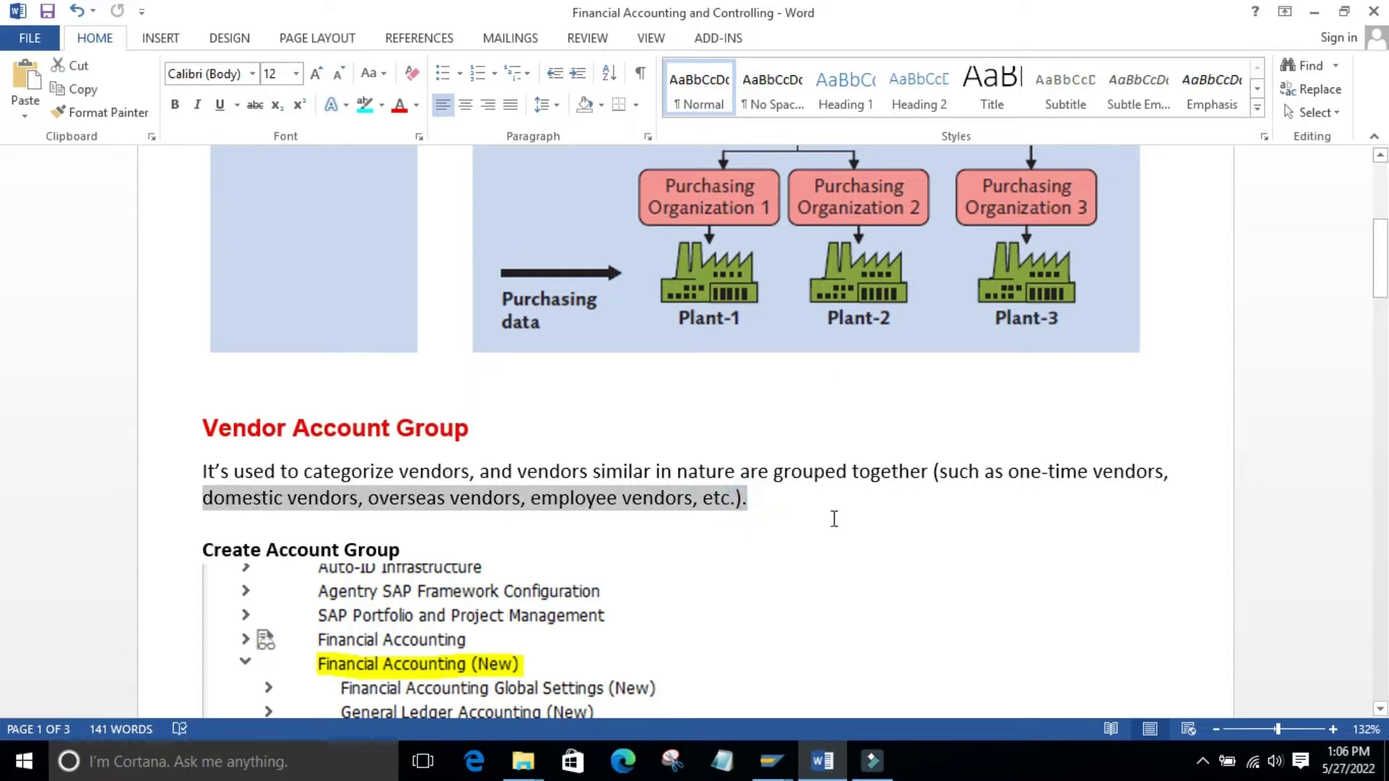
{"action": "left_click", "coordinate": [872, 525]}
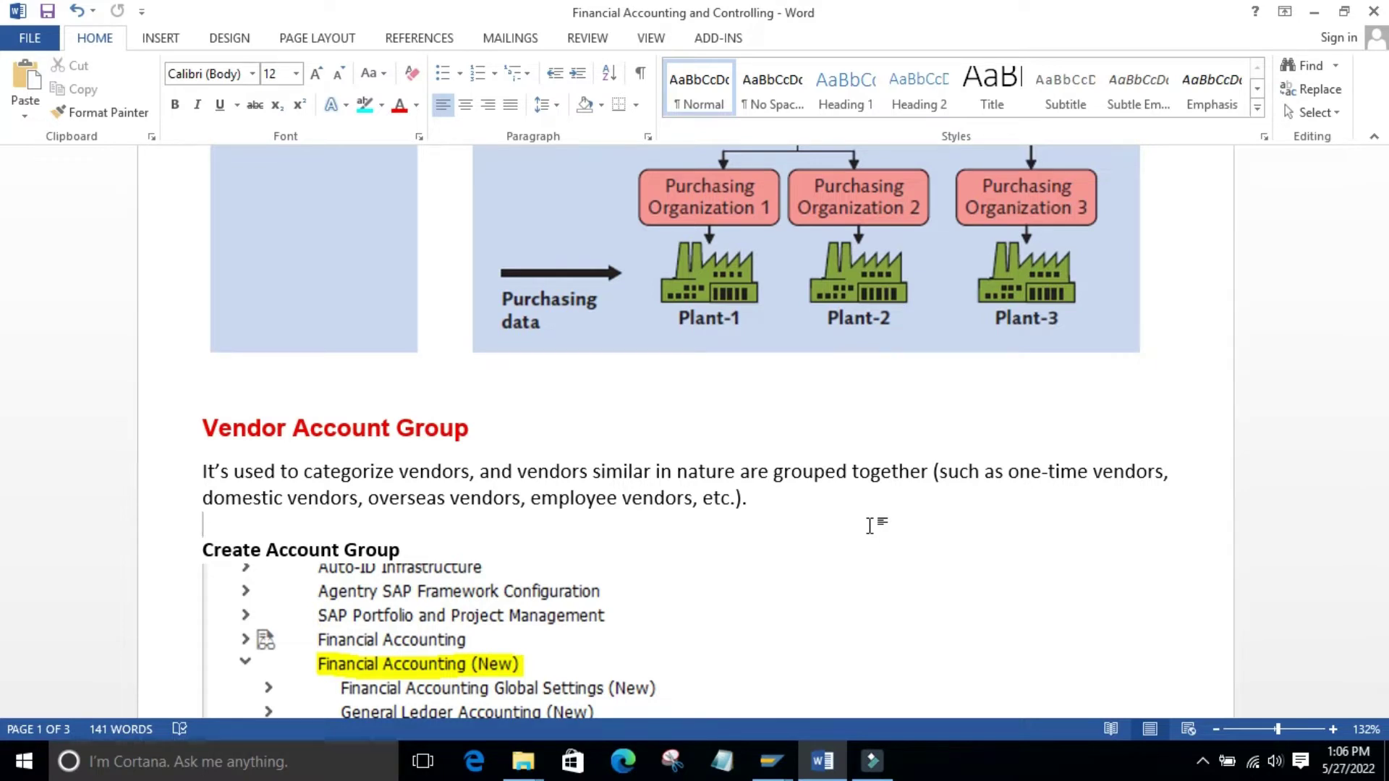
{"action": "left_click", "coordinate": [745, 500]}
{"action": "left_click_drag", "start_coordinate": [745, 499], "coordinate": [187, 476]}
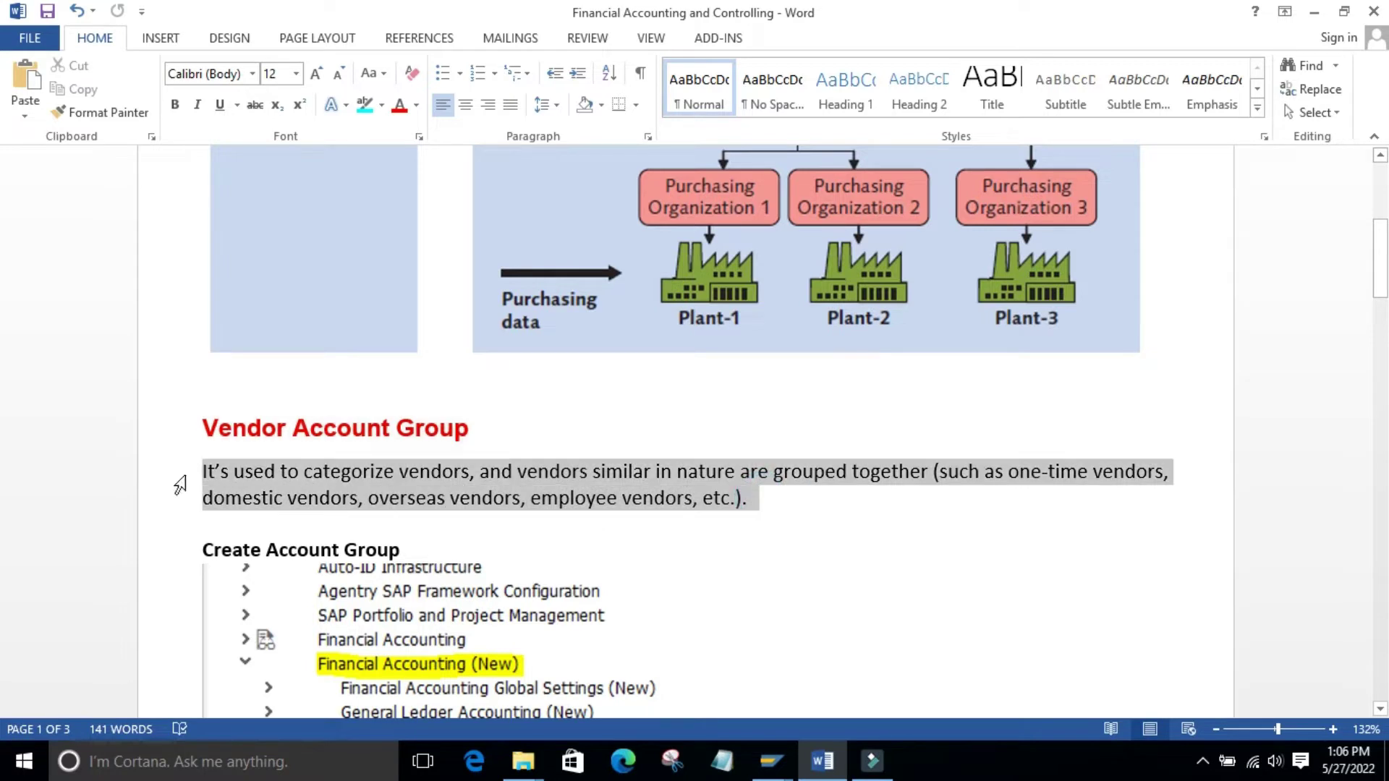
{"action": "left_click", "coordinate": [872, 541]}
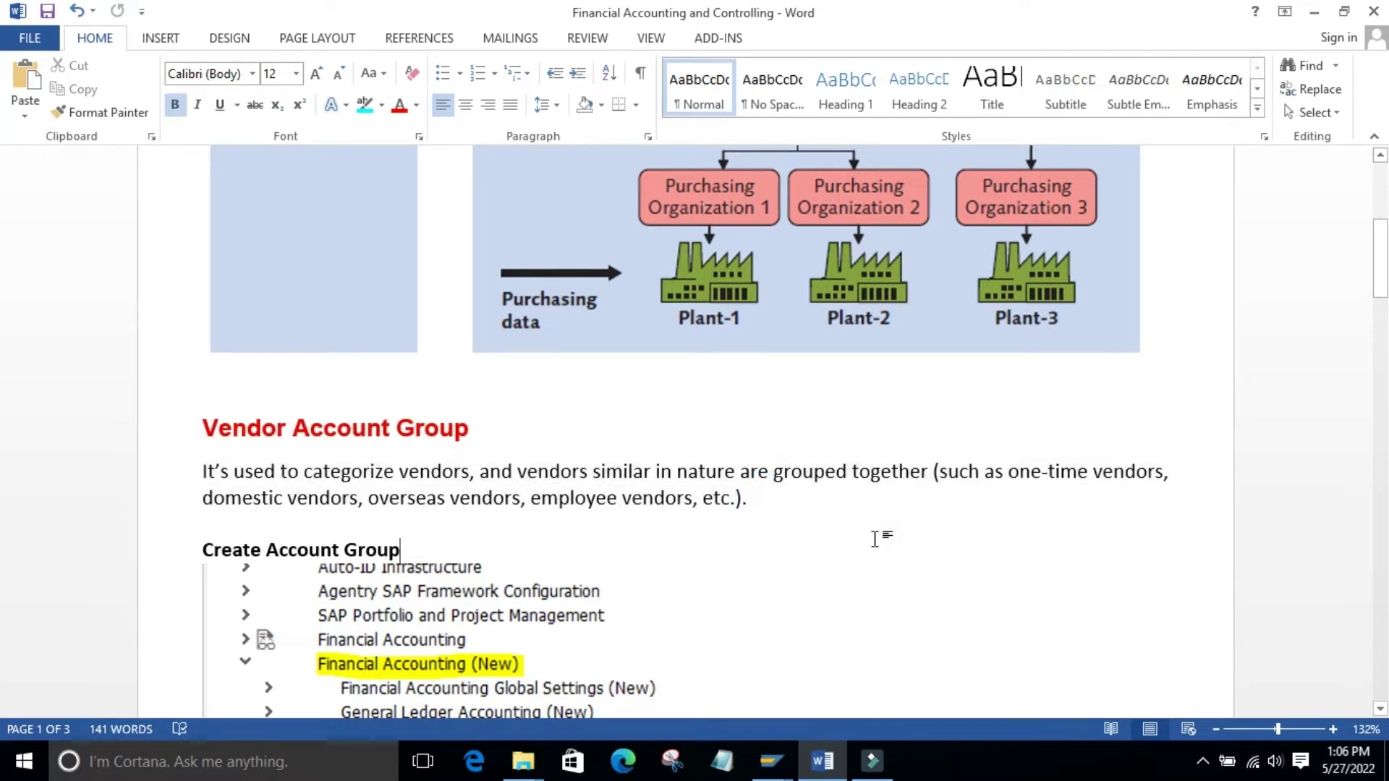
{"action": "left_click", "coordinate": [632, 521]}
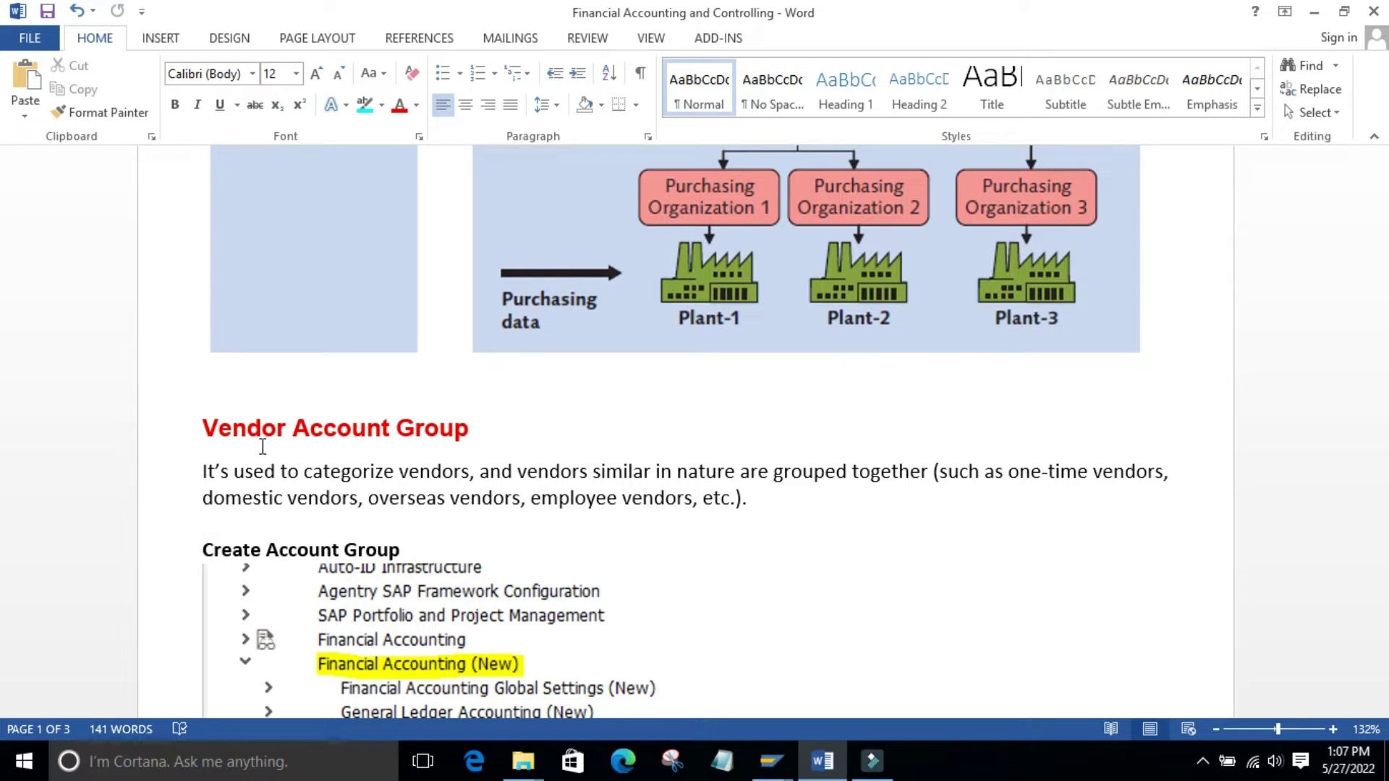
{"action": "left_click", "coordinate": [324, 523]}
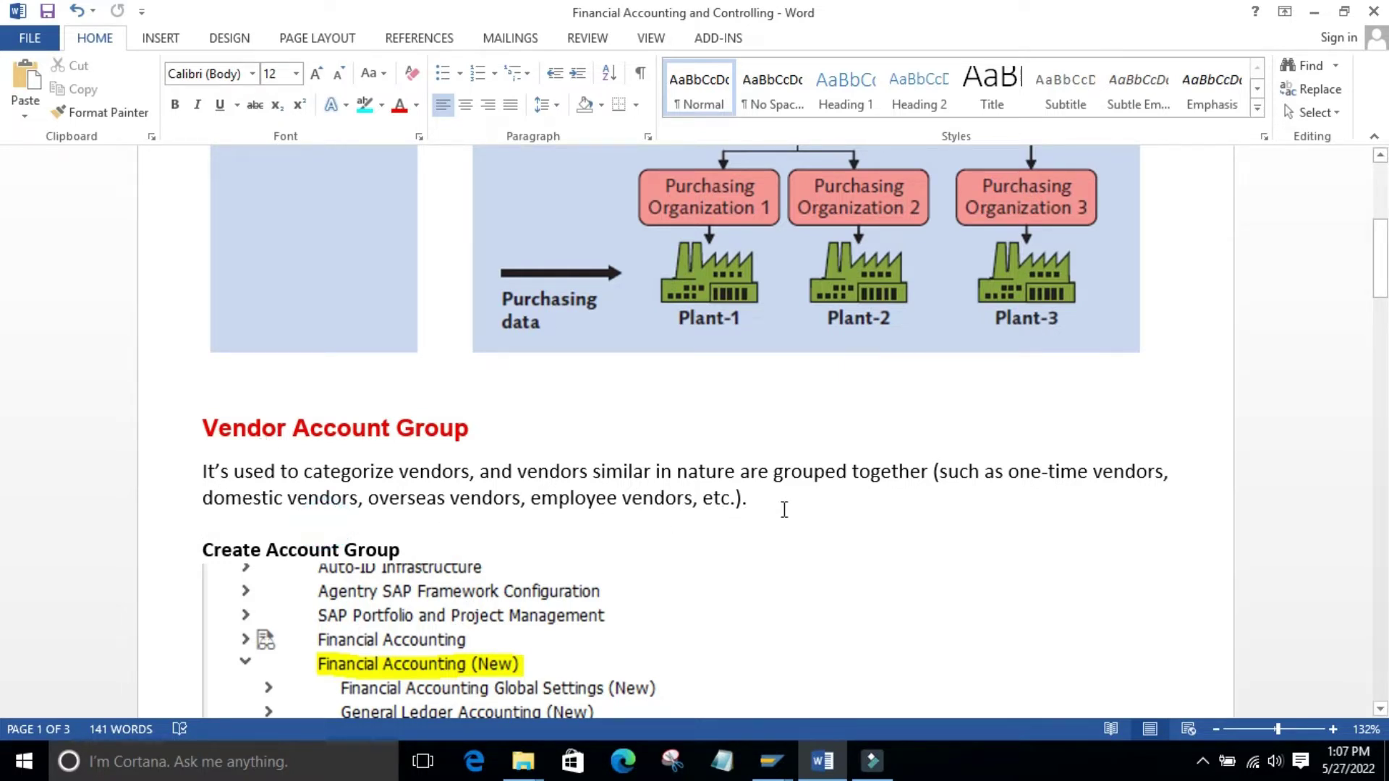
{"action": "left_click_drag", "start_coordinate": [759, 499], "coordinate": [368, 523]}
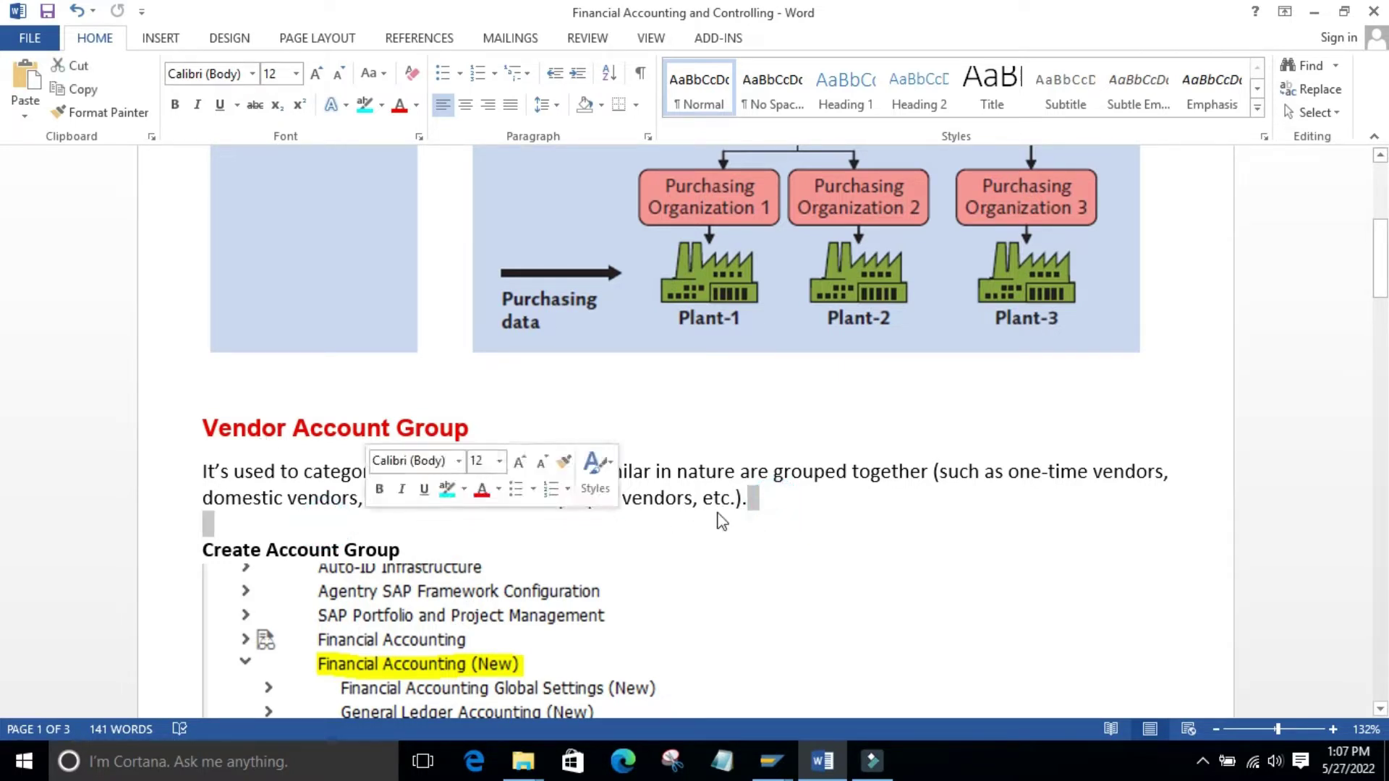
{"action": "left_click", "coordinate": [859, 507]}
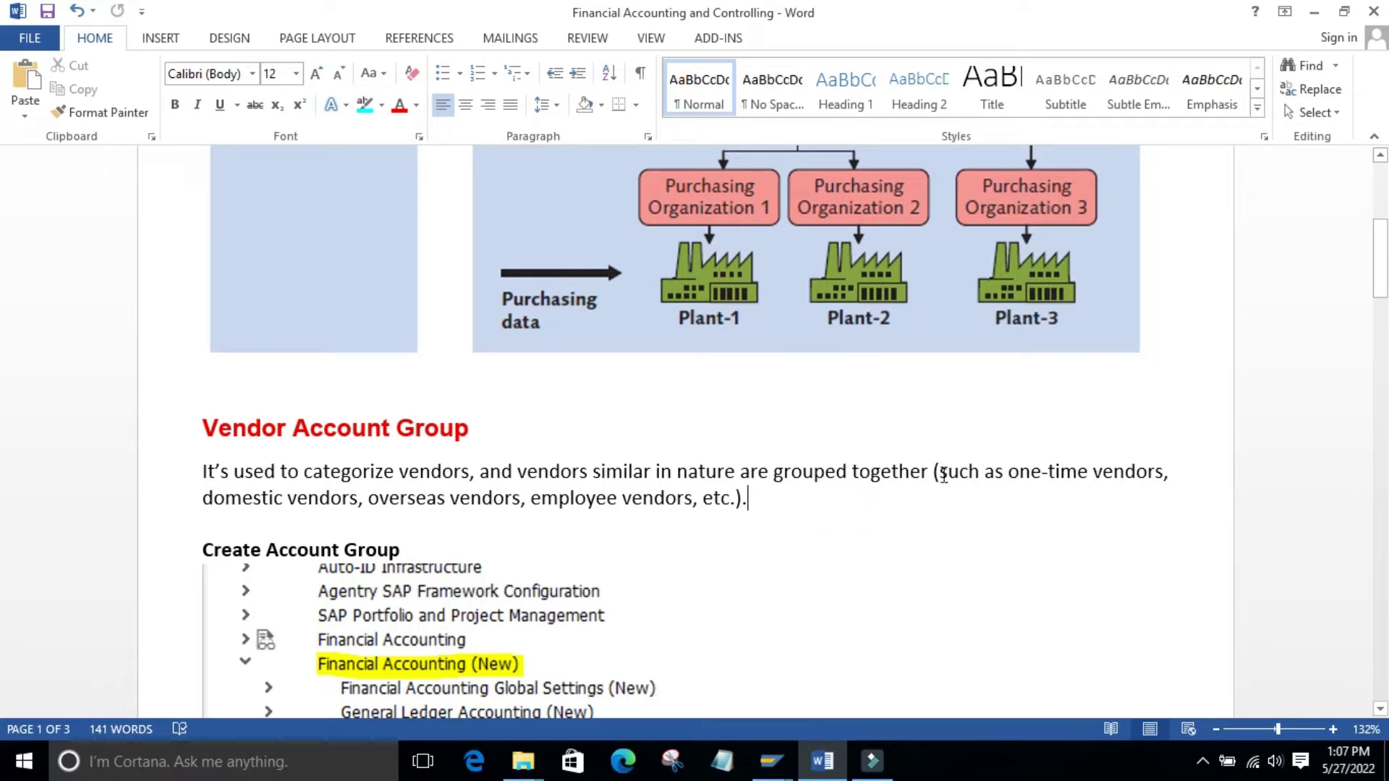
{"action": "left_click_drag", "start_coordinate": [945, 475], "coordinate": [1162, 478]}
{"action": "left_click", "coordinate": [902, 515]}
{"action": "left_click_drag", "start_coordinate": [218, 419], "coordinate": [465, 431]}
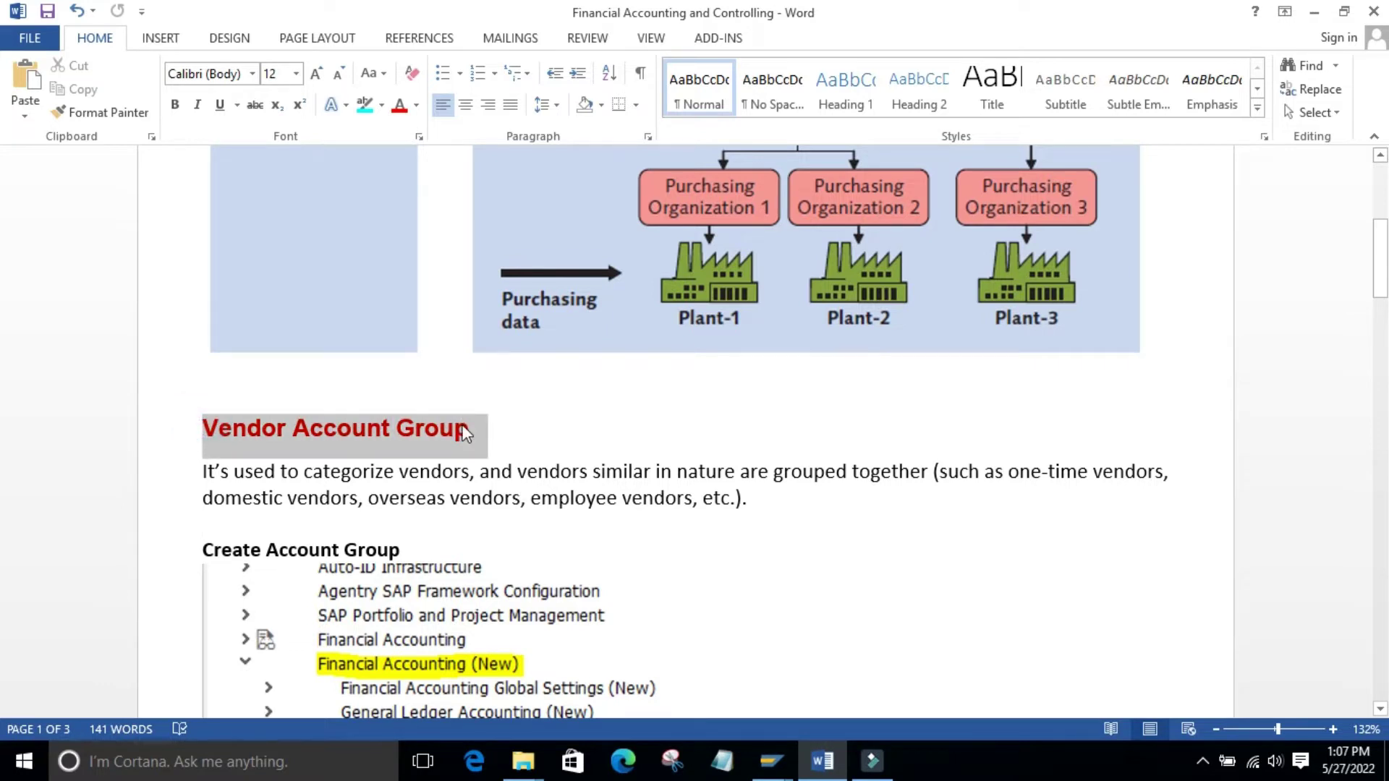
{"action": "left_click", "coordinate": [840, 532]}
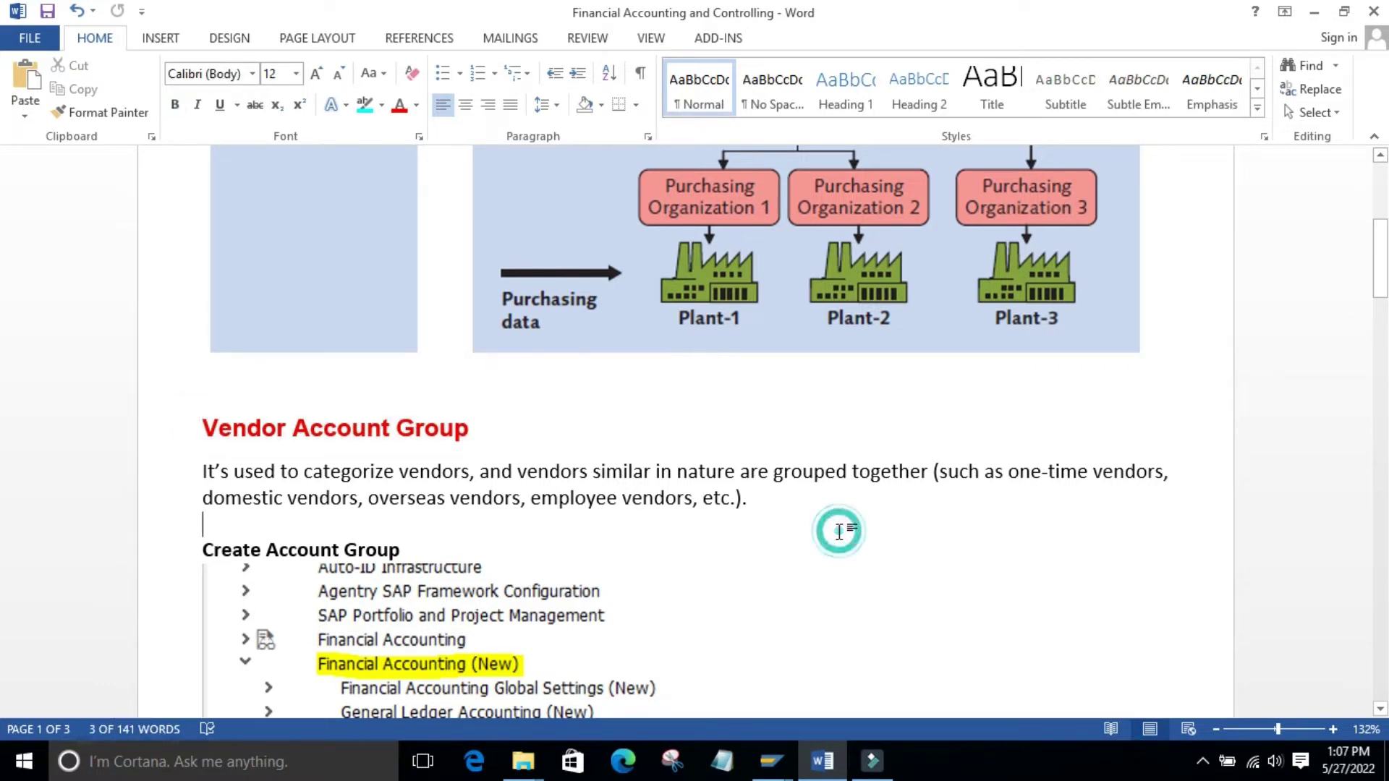
{"action": "left_click", "coordinate": [1380, 710]}
{"action": "scroll", "coordinate": [1381, 713], "scroll_direction": "down", "scroll_amount": 2}
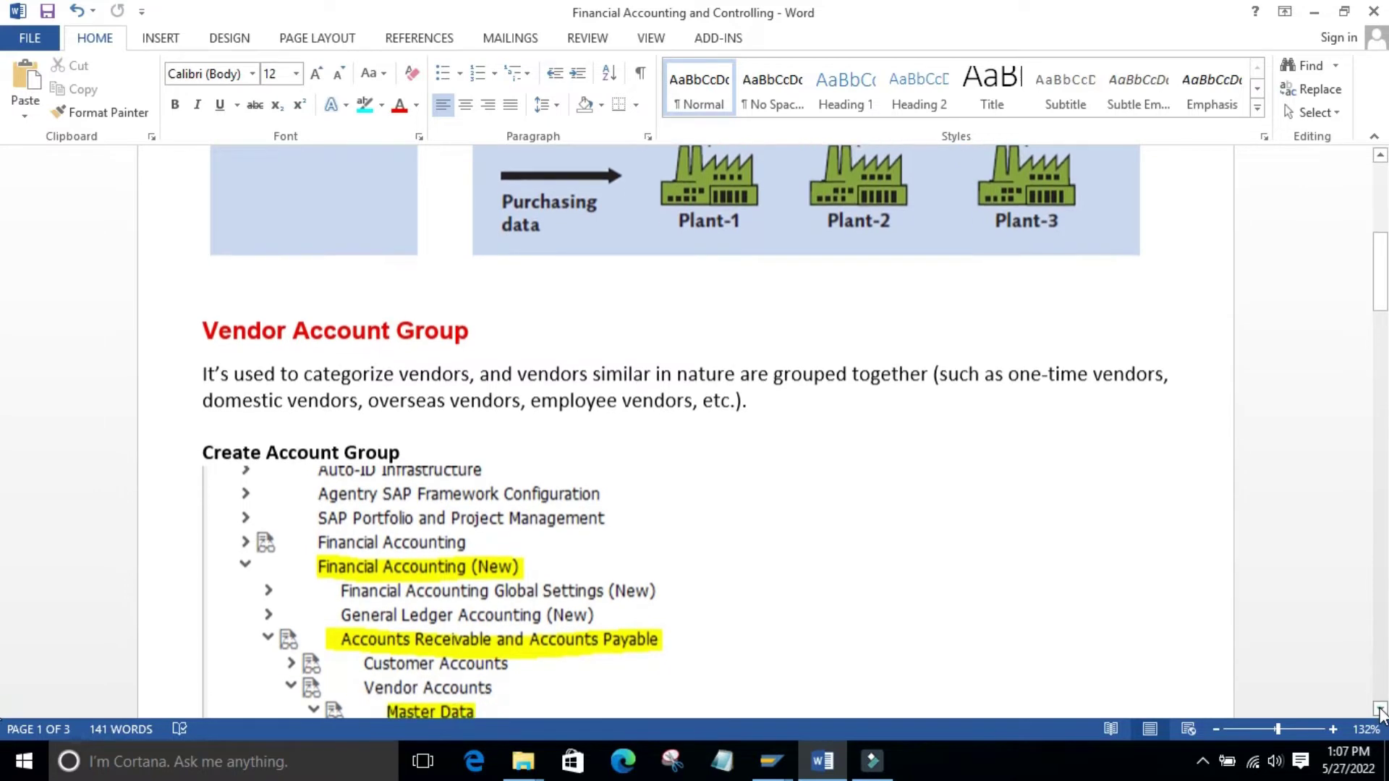
{"action": "left_click", "coordinate": [1144, 431]}
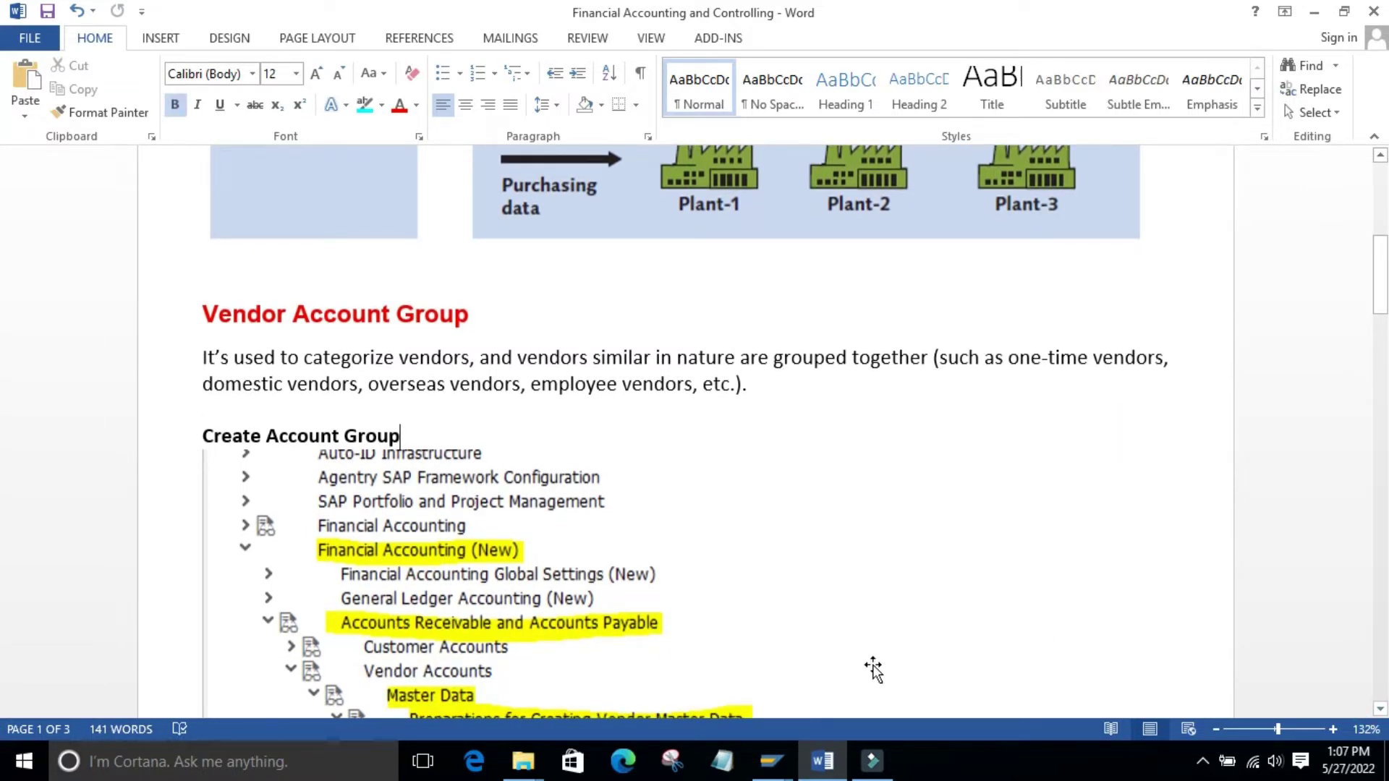
Switch to SAP and leave the Create Vendor transaction with the command /n
{"action": "mouse_move", "coordinate": [772, 761]}
{"action": "left_click", "coordinate": [901, 624]}
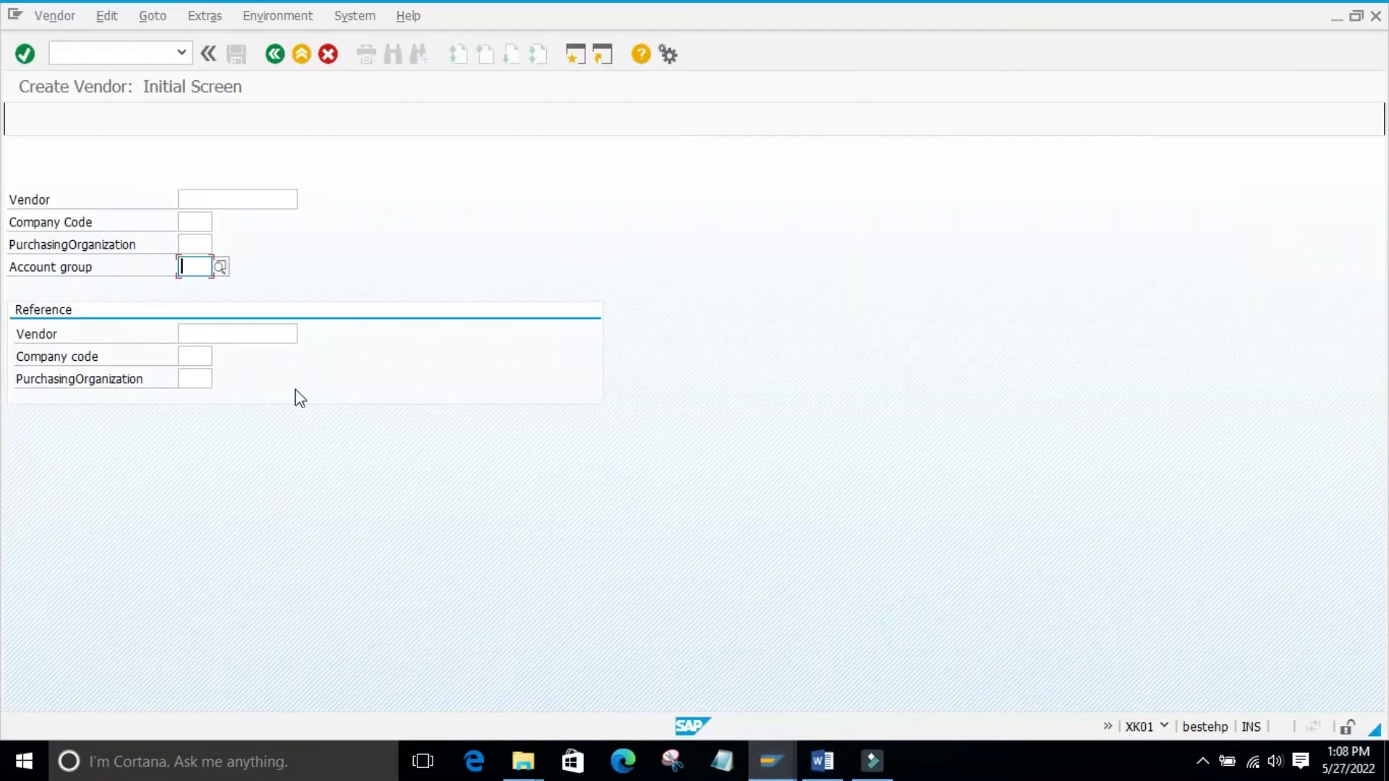
{"action": "left_click", "coordinate": [76, 53]}
{"action": "type", "text": "/n"}
{"action": "key", "text": "Return"}
Start transaction spro and display the SAP Customizing Implementation Guide
{"action": "left_click", "coordinate": [92, 55]}
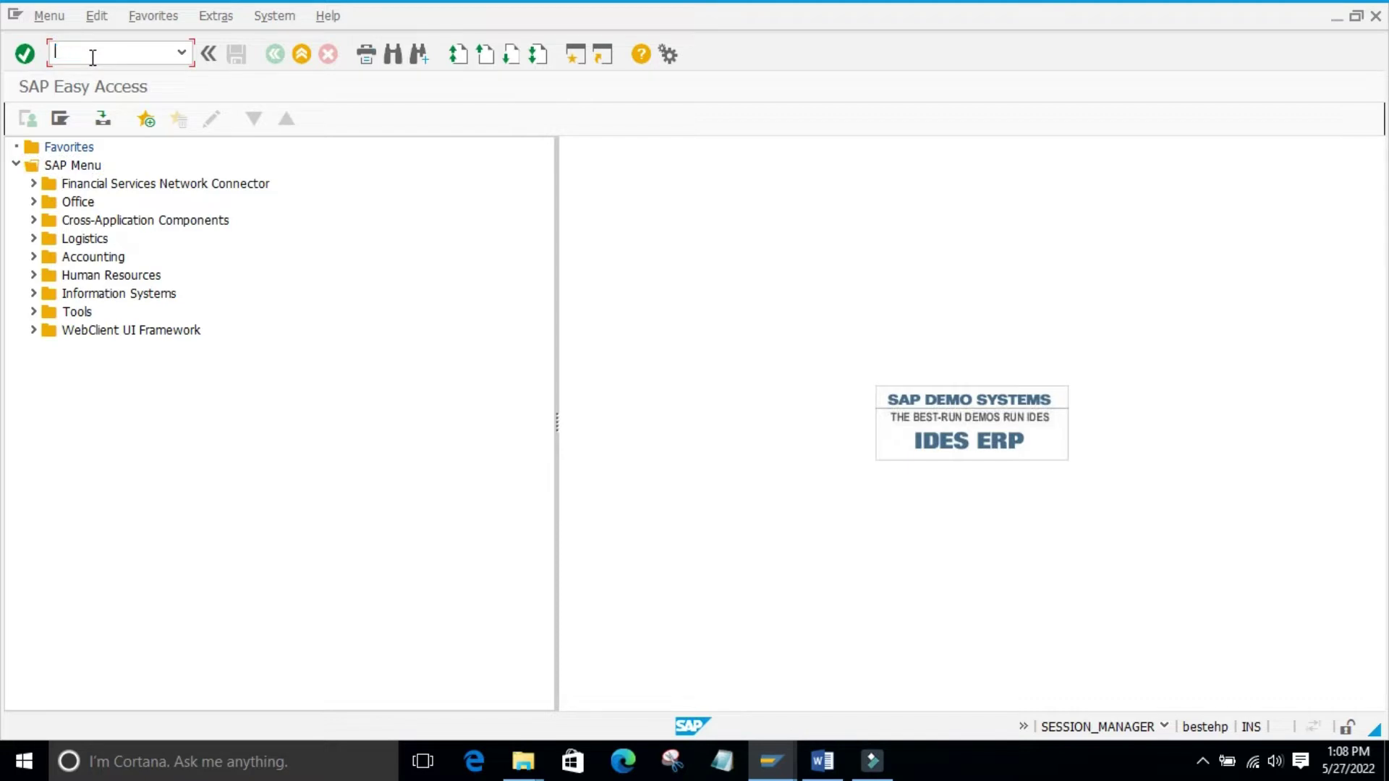
{"action": "type", "text": "spro"}
{"action": "key", "text": "Return"}
{"action": "left_click", "coordinate": [77, 118]}
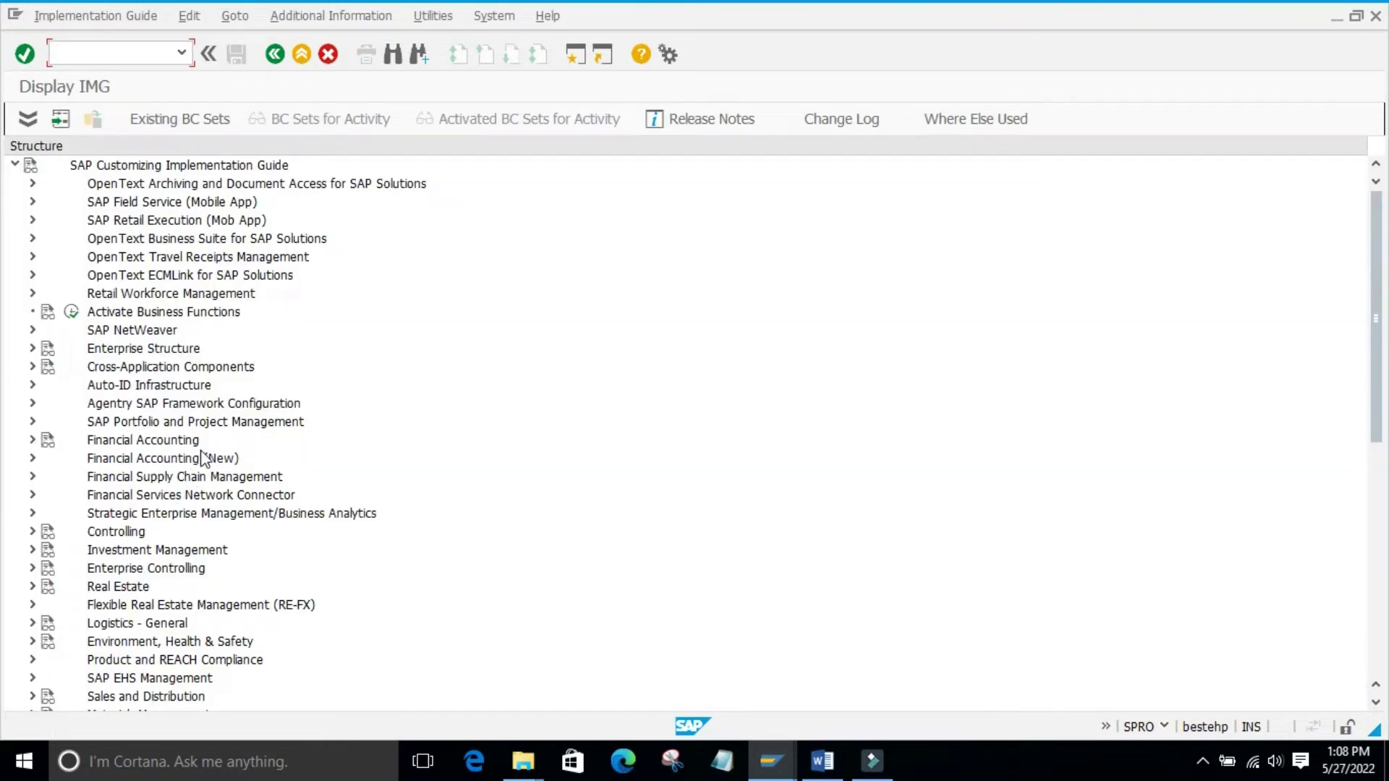
Open Define Account Groups with Screen Layout (Vendors) under Financial Accounting (New), Accounts Receivable and Accounts Payable, Vendor Accounts, Master Data, Preparations for Creating Vendor Master Data
{"action": "left_click", "coordinate": [32, 458]}
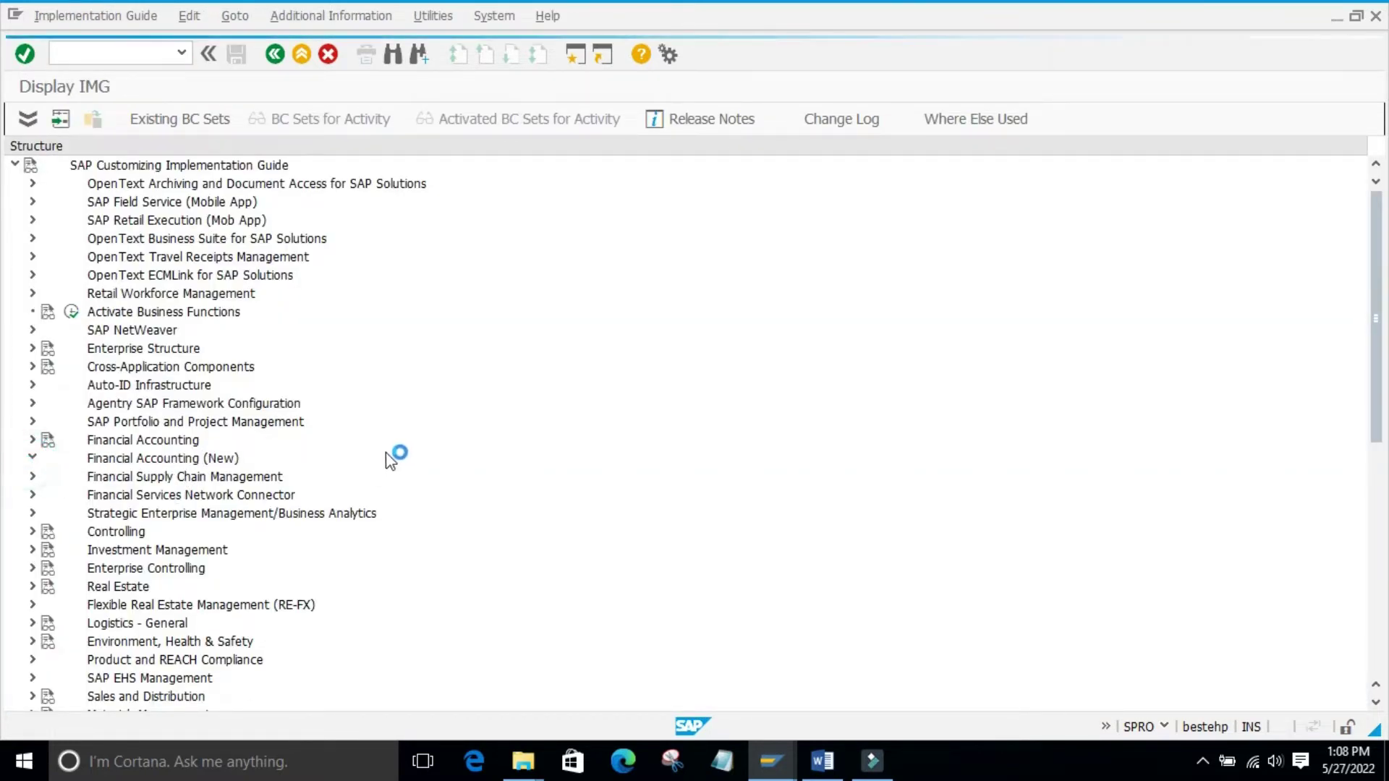
{"action": "left_click", "coordinate": [48, 514]}
{"action": "left_click_drag", "start_coordinate": [1376, 318], "coordinate": [1374, 372]}
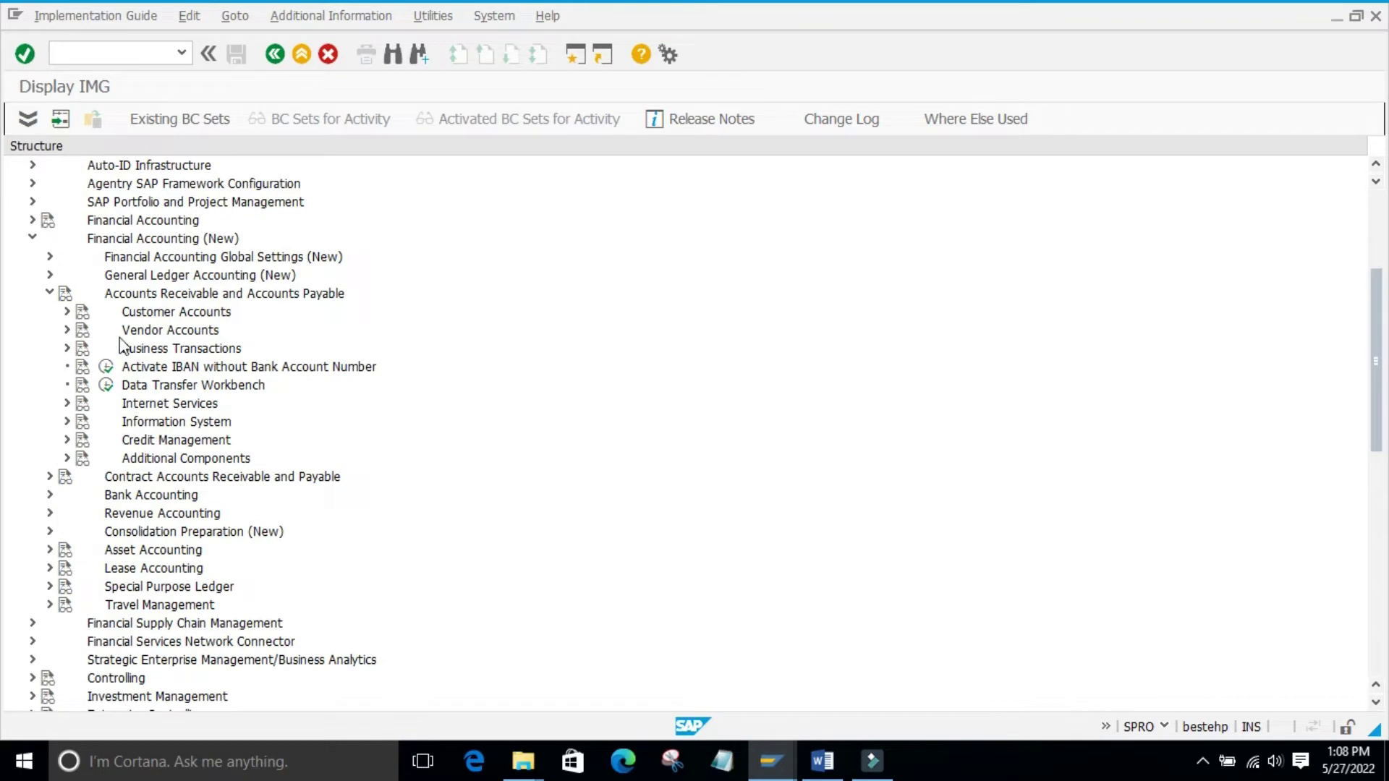
{"action": "left_click", "coordinate": [70, 331]}
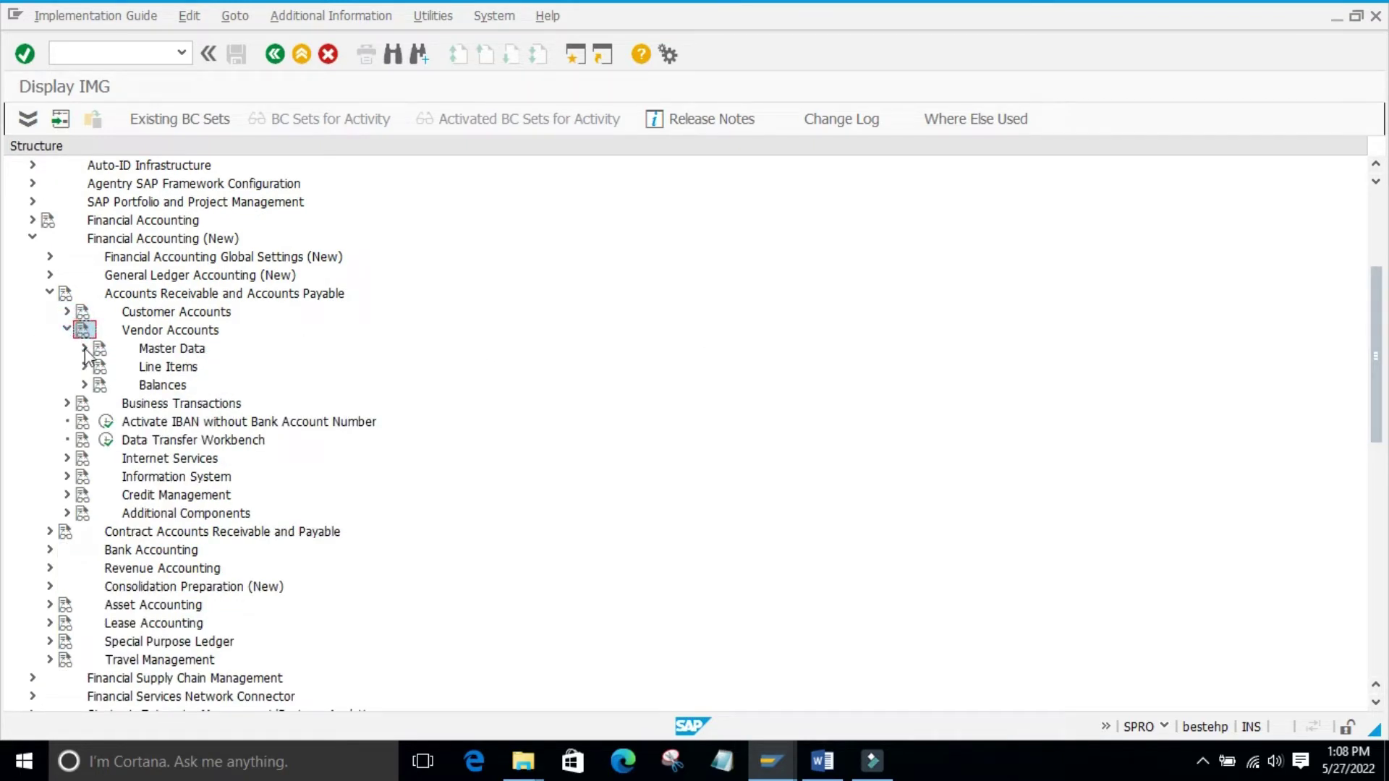
{"action": "left_click", "coordinate": [84, 348]}
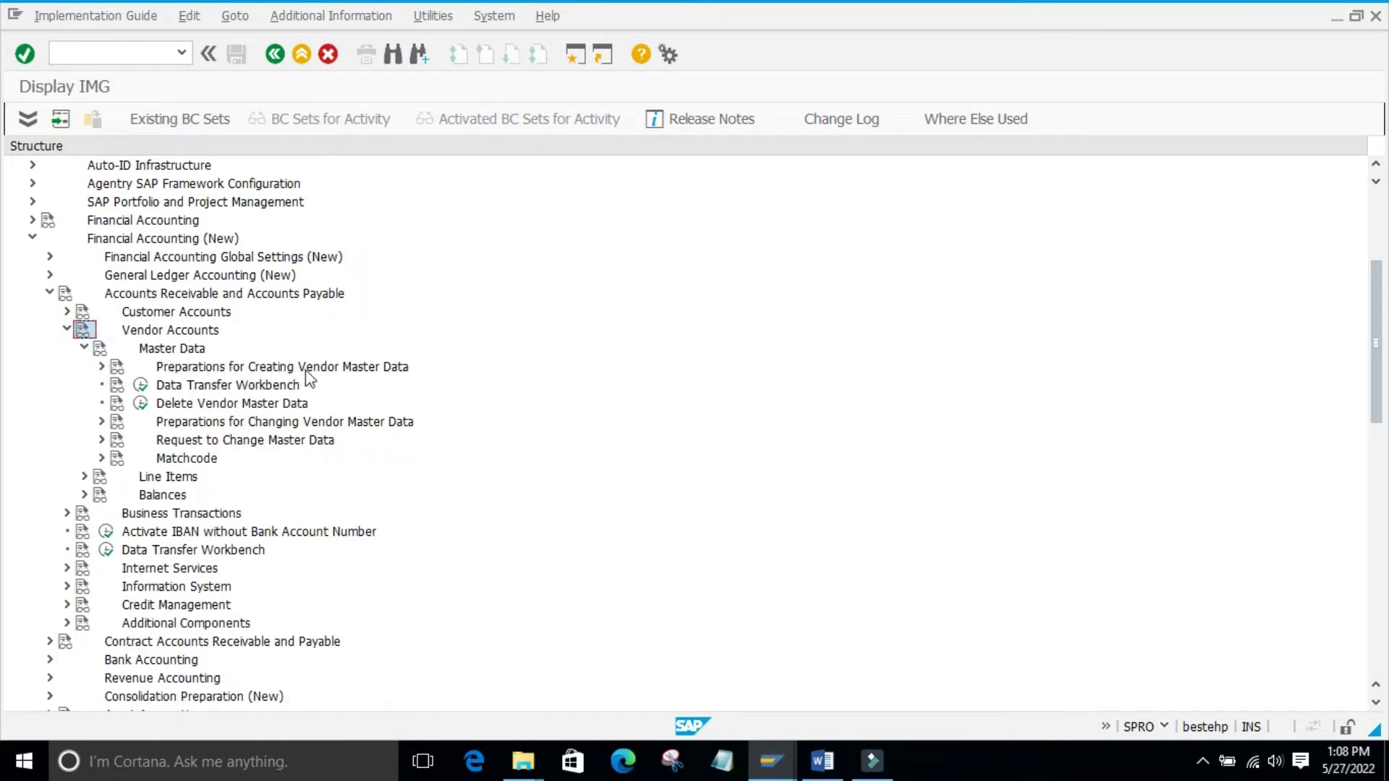
{"action": "left_click", "coordinate": [102, 366]}
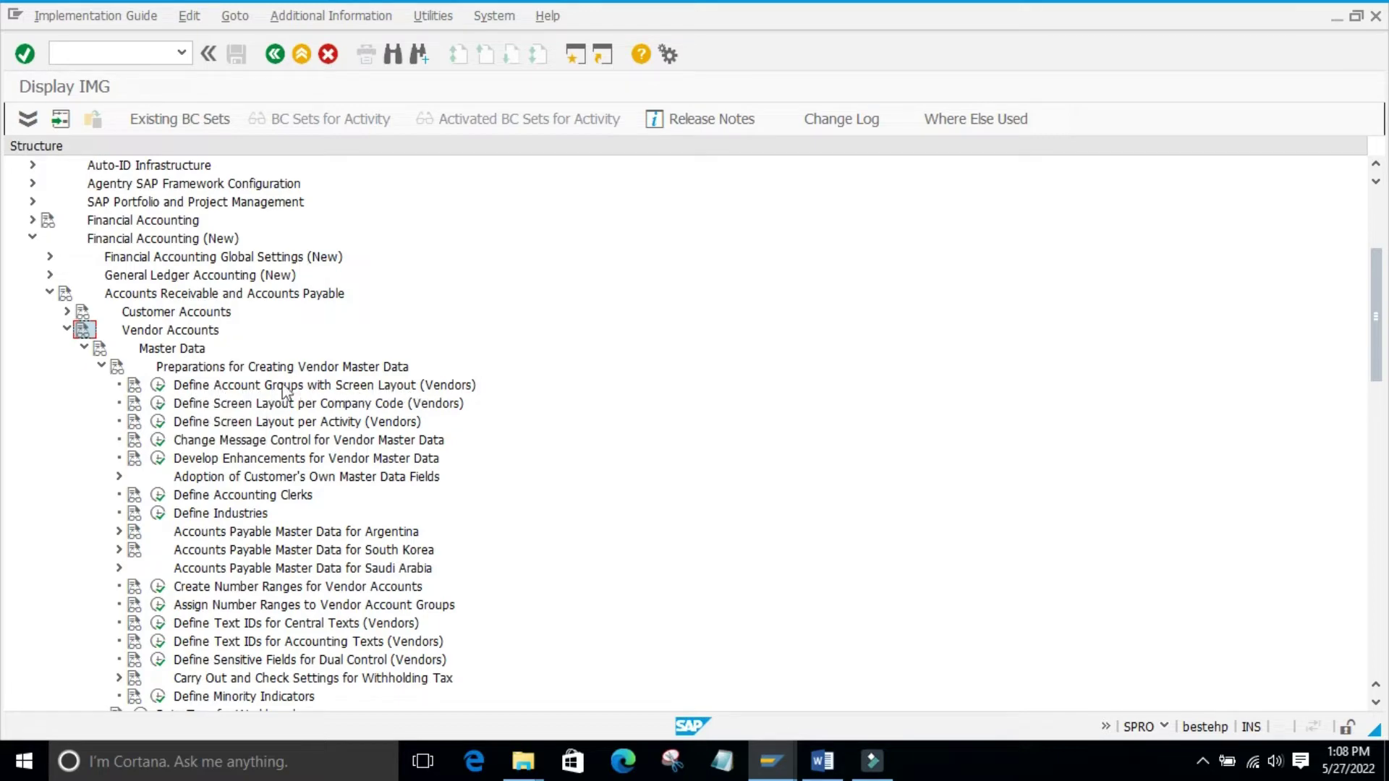
{"action": "left_click", "coordinate": [159, 383]}
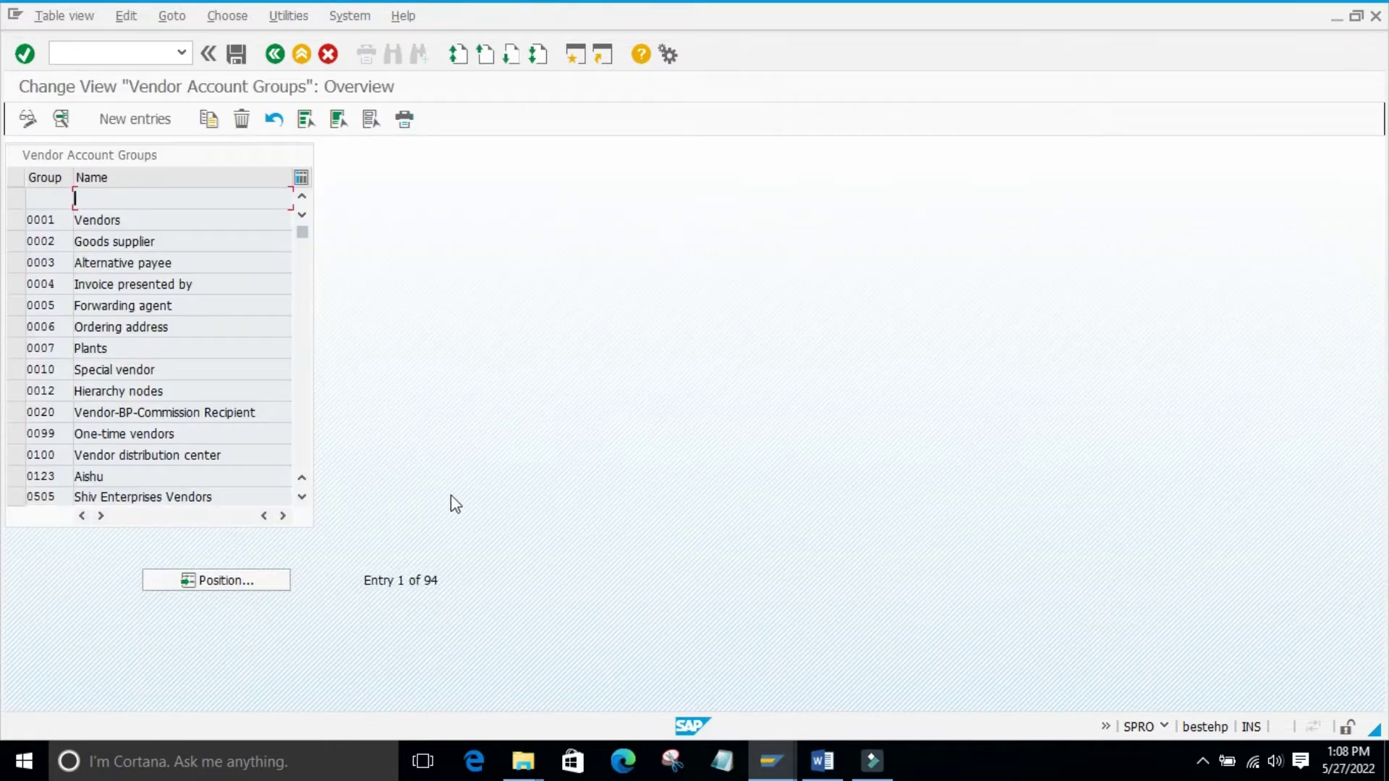
Examine the names of the existing vendor account groups from 0001 to 0010
{"action": "left_click", "coordinate": [231, 622]}
{"action": "double_click", "coordinate": [125, 220]}
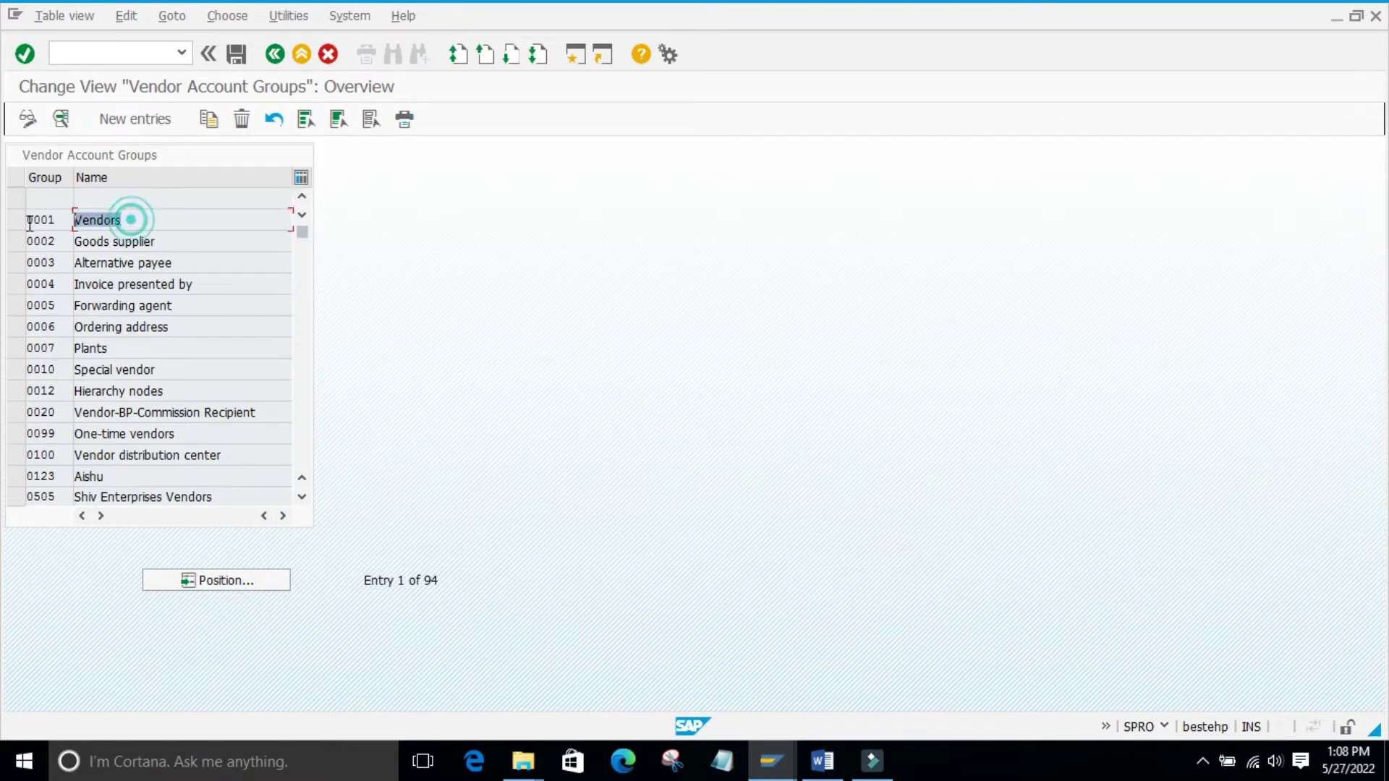
{"action": "double_click", "coordinate": [167, 241]}
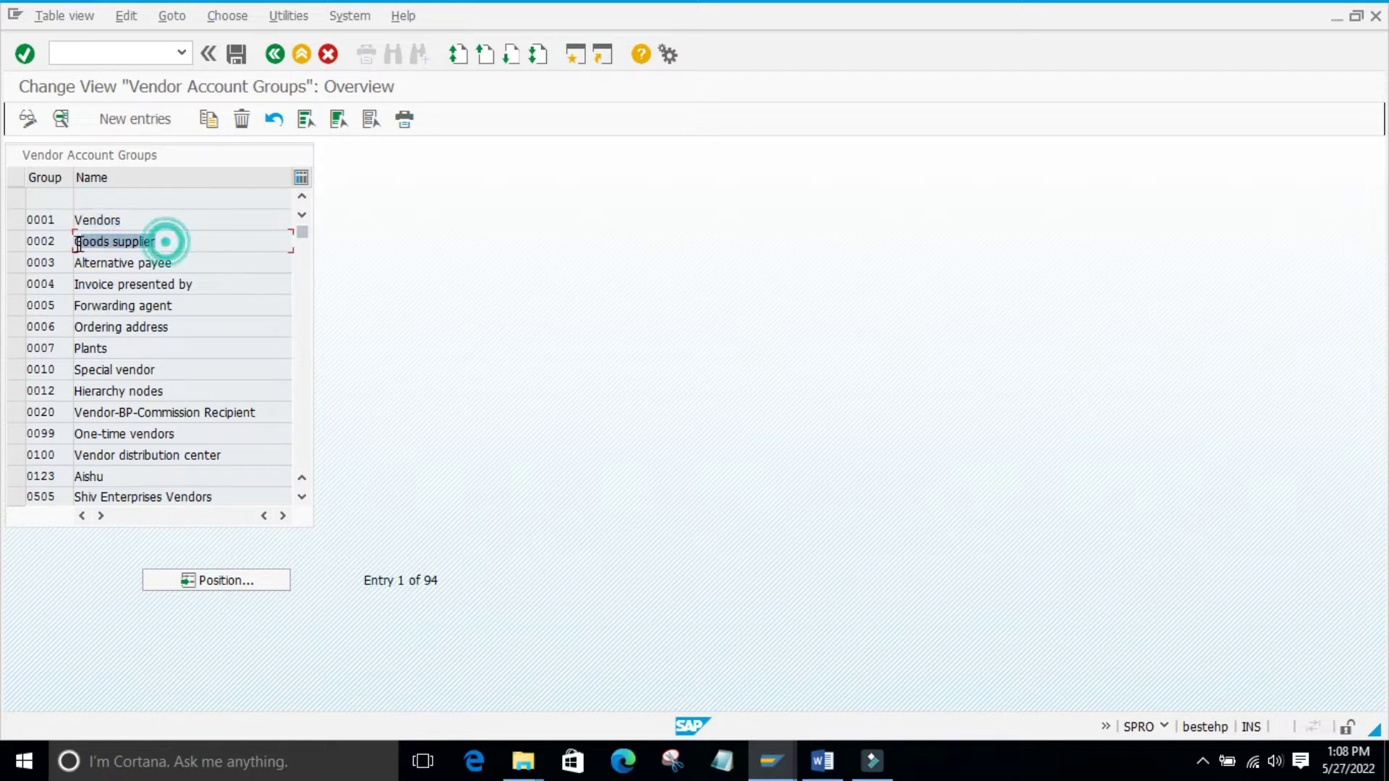
{"action": "double_click", "coordinate": [183, 265]}
{"action": "double_click", "coordinate": [191, 285]}
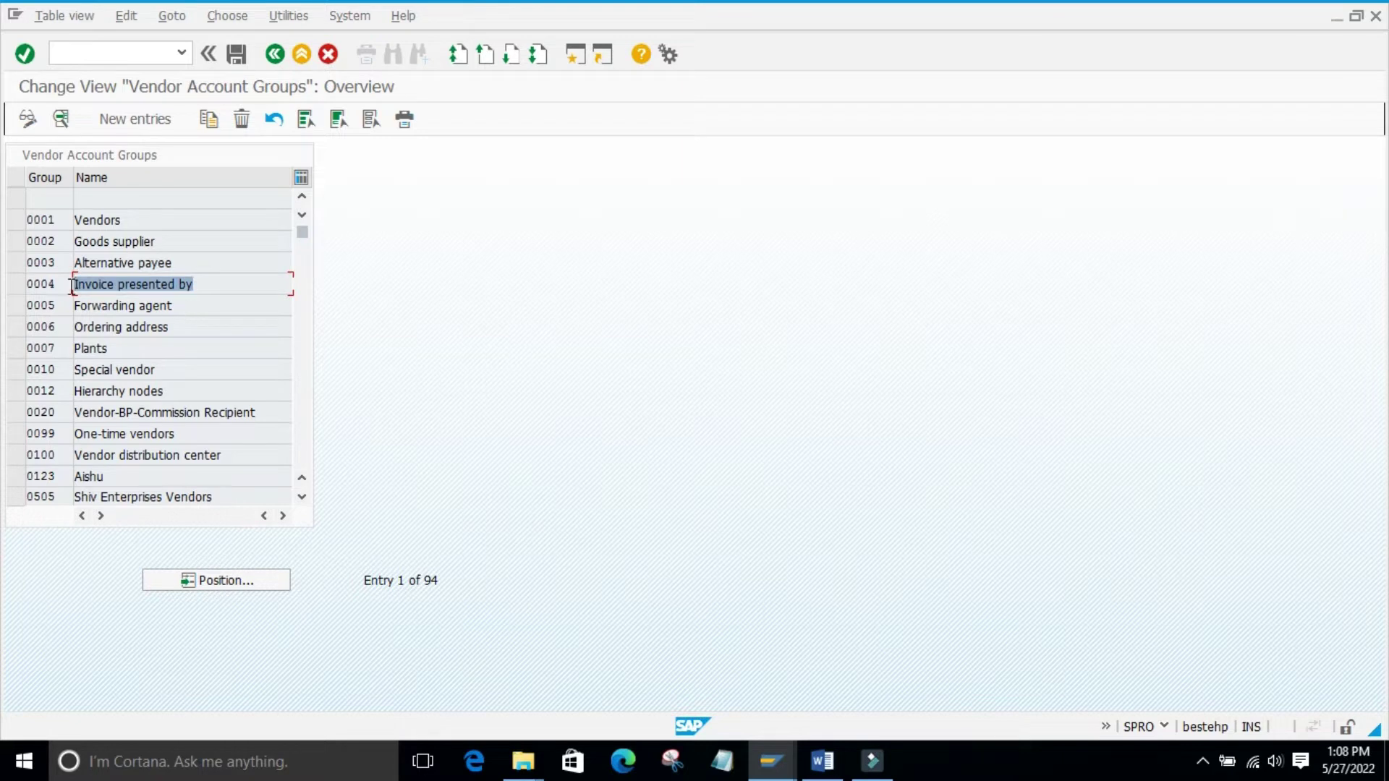
{"action": "double_click", "coordinate": [192, 307]}
{"action": "double_click", "coordinate": [186, 326]}
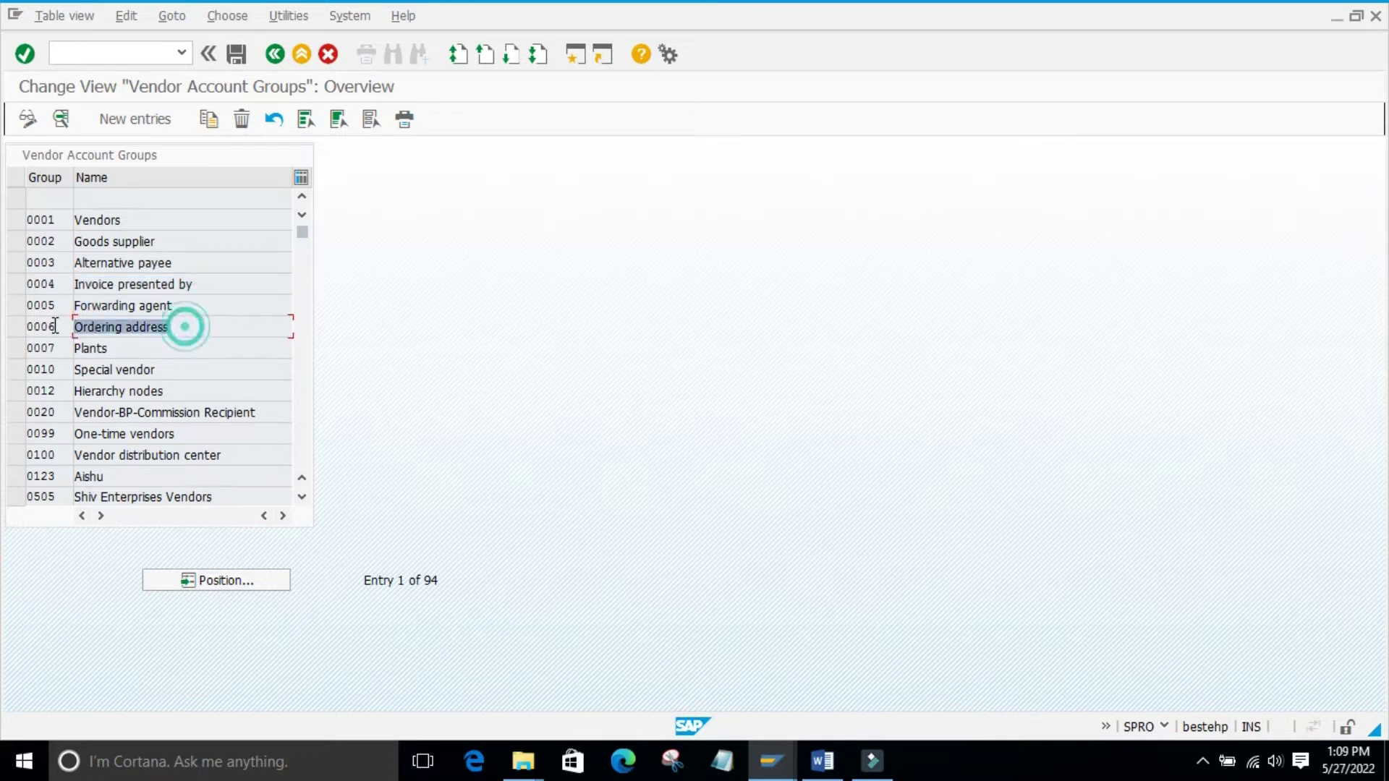
{"action": "double_click", "coordinate": [118, 346]}
{"action": "double_click", "coordinate": [170, 372]}
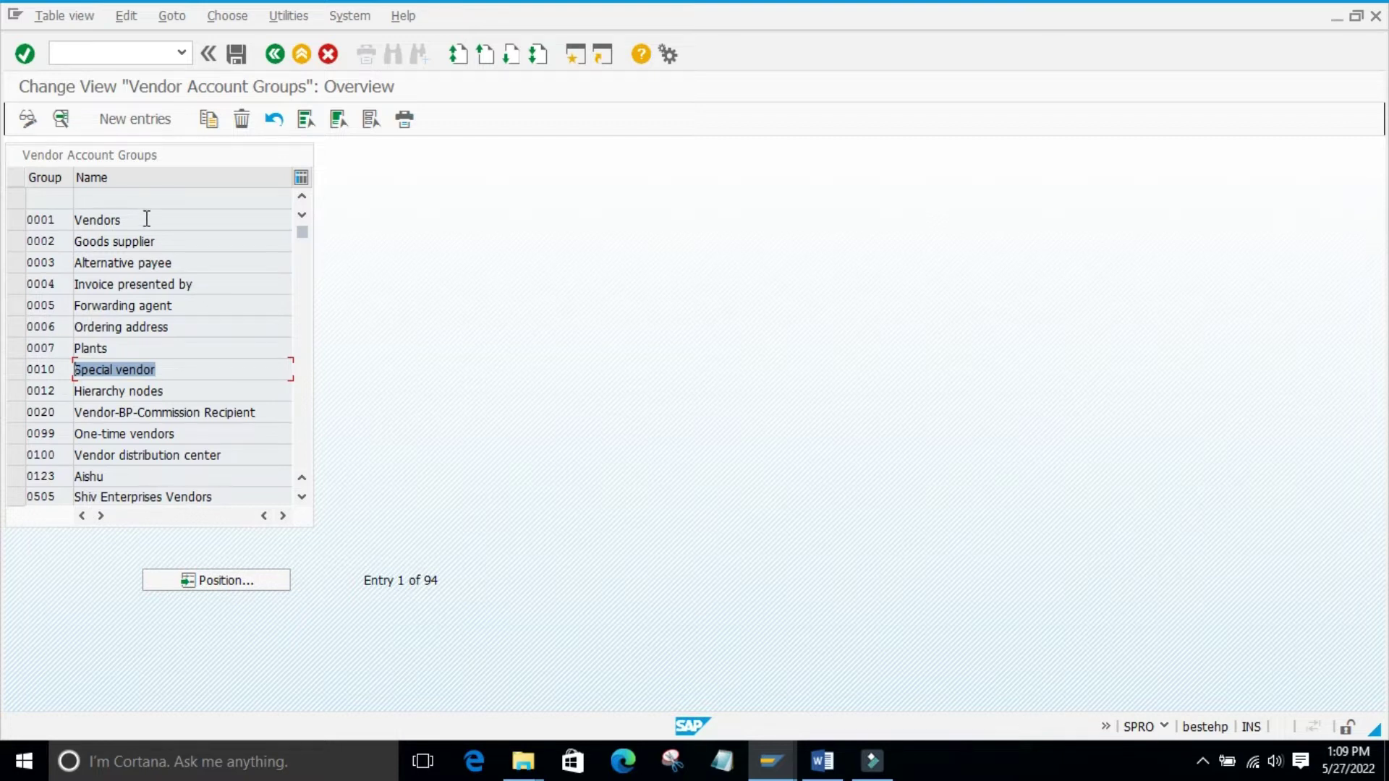
Open the details of vendor account group 0001 and check its group key and meaning
{"action": "left_click", "coordinate": [15, 219]}
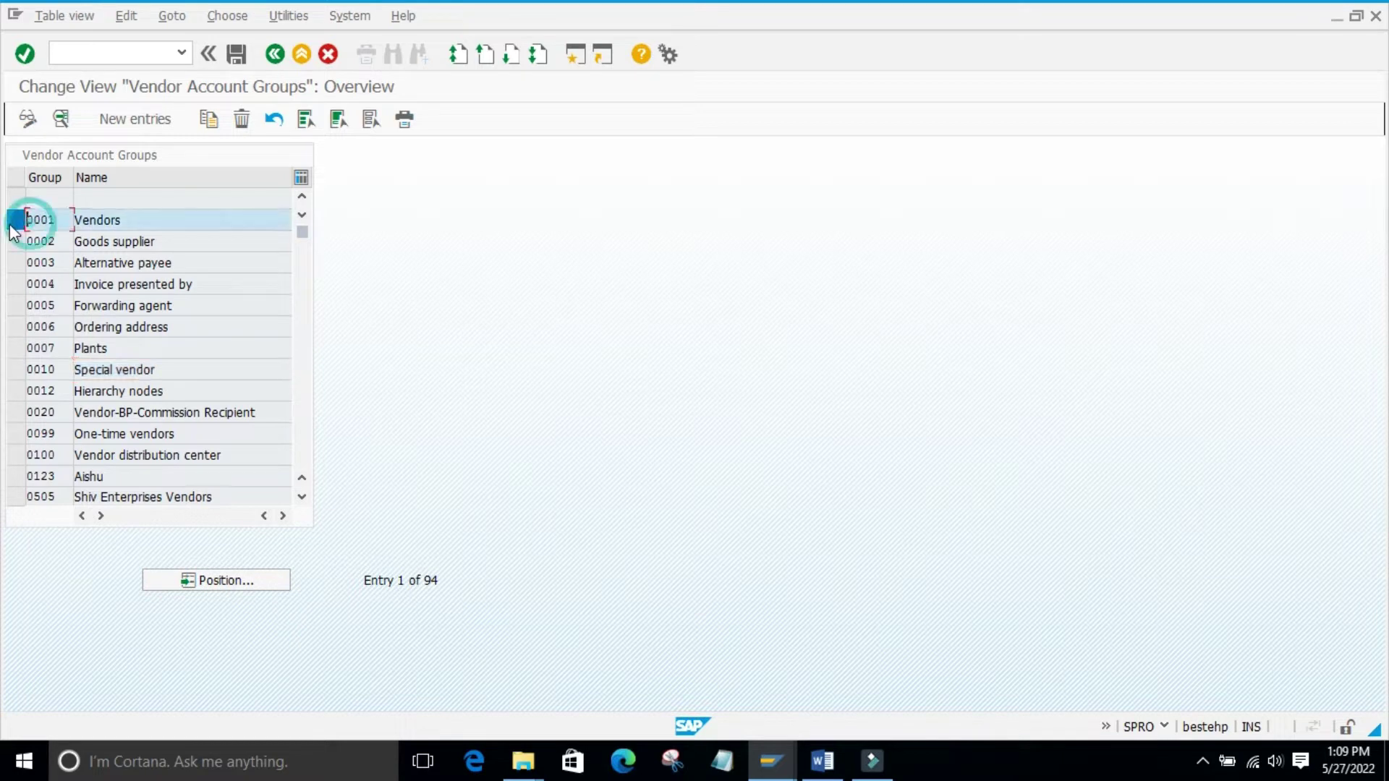
{"action": "left_click", "coordinate": [61, 119]}
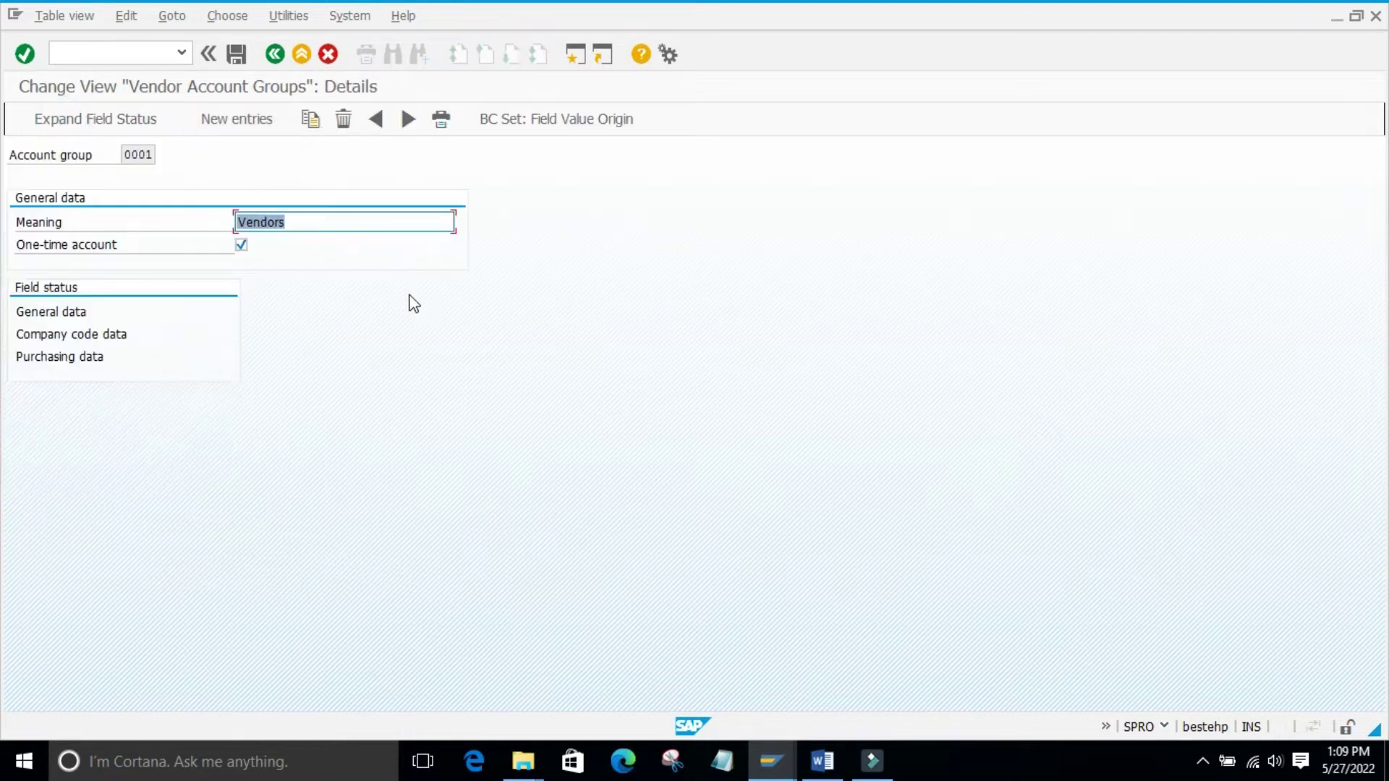
{"action": "left_click", "coordinate": [217, 434]}
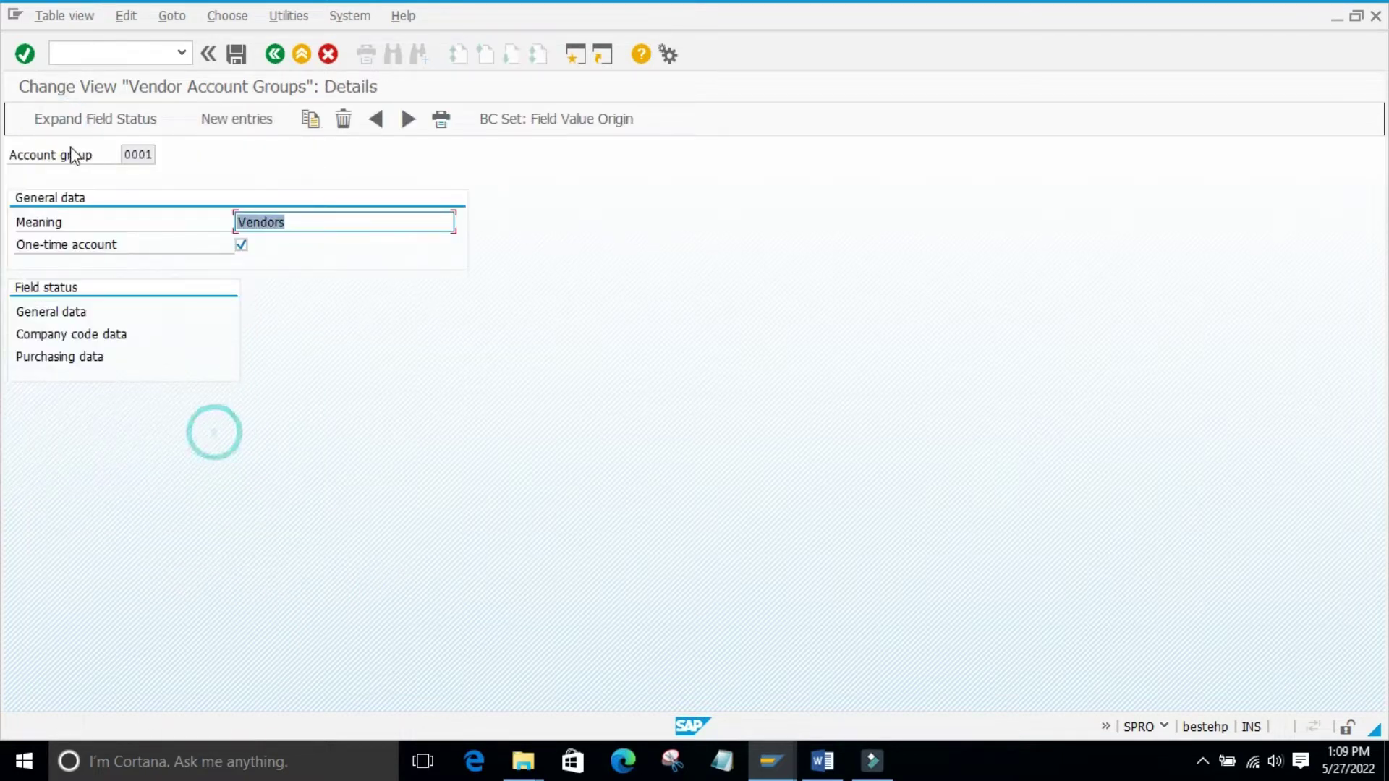
{"action": "left_click", "coordinate": [119, 154]}
{"action": "double_click", "coordinate": [133, 155]}
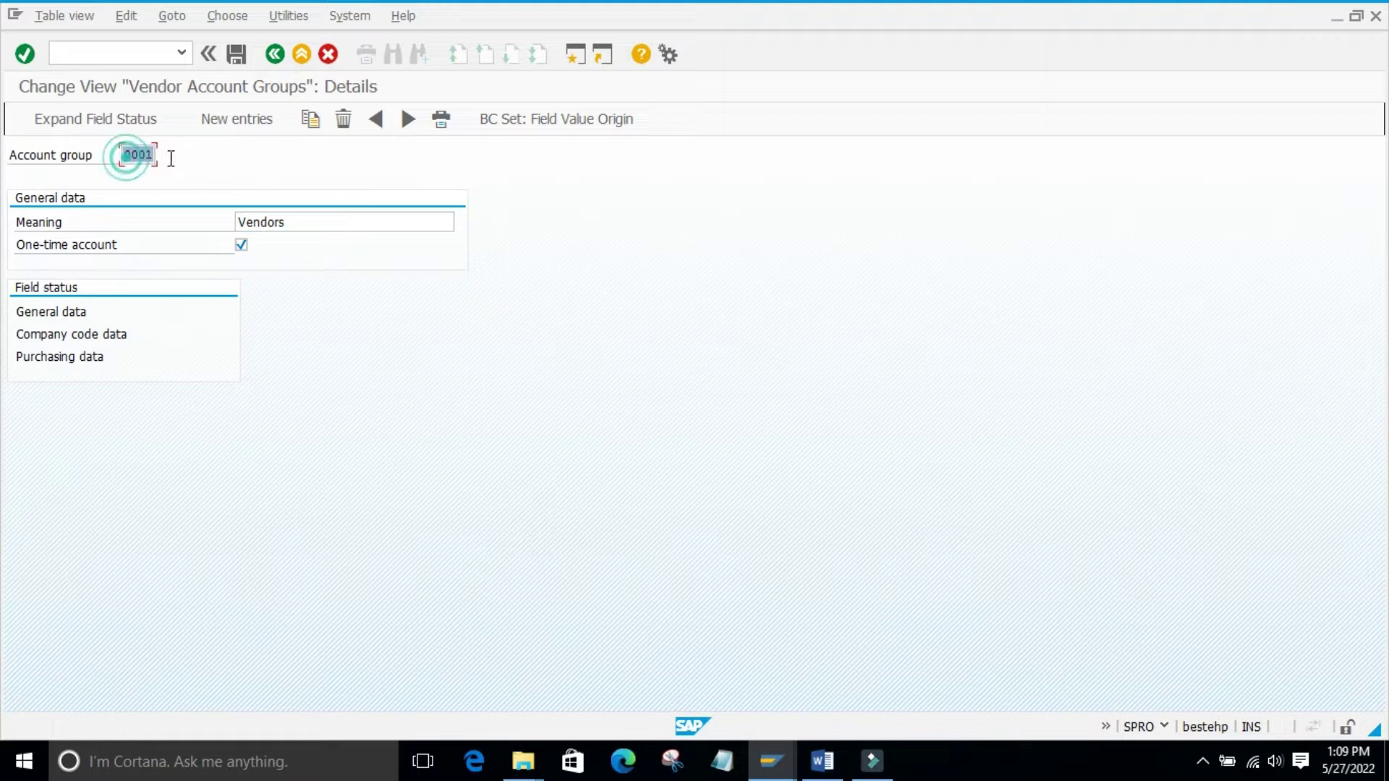
{"action": "left_click_drag", "start_coordinate": [311, 220], "coordinate": [208, 226]}
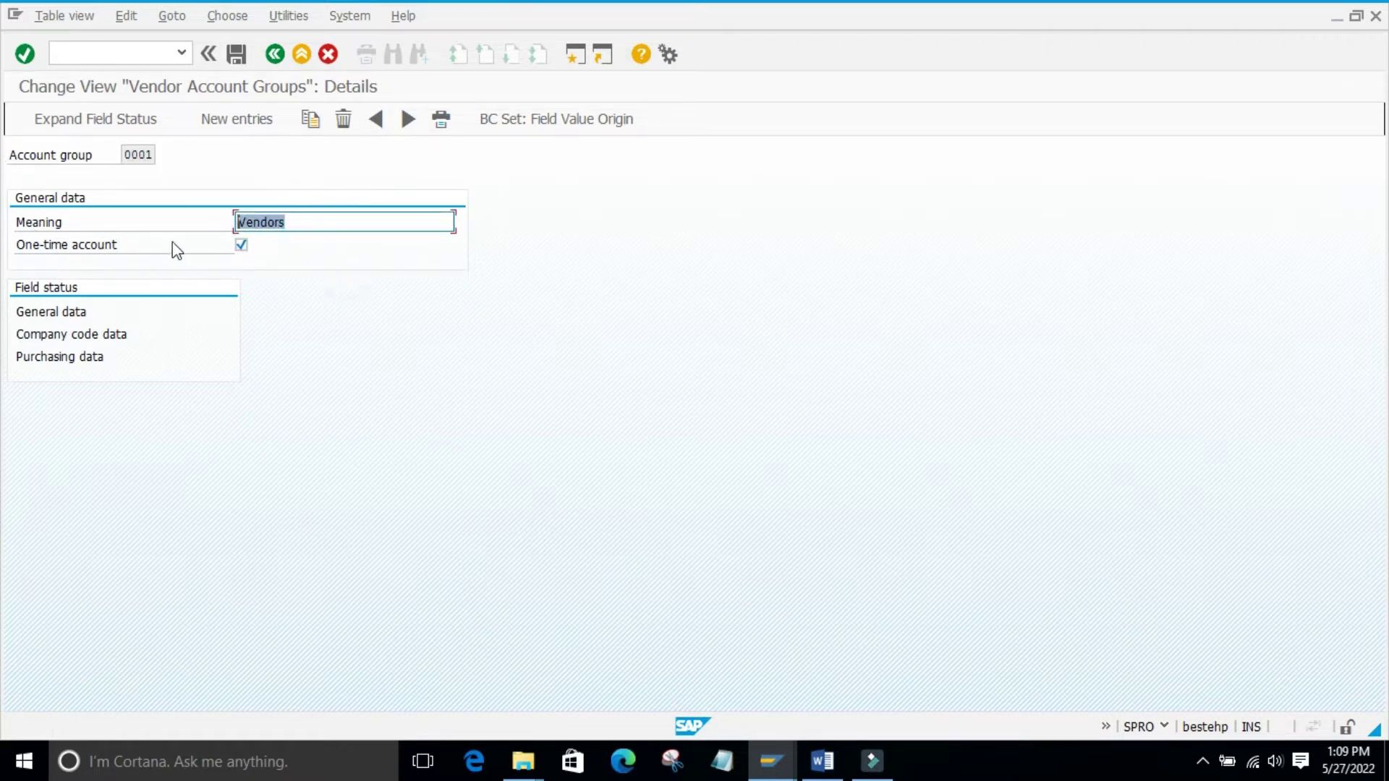
Turn off the One-time account option for vendor account group 0001
{"action": "left_click", "coordinate": [241, 247]}
{"action": "left_click", "coordinate": [318, 247]}
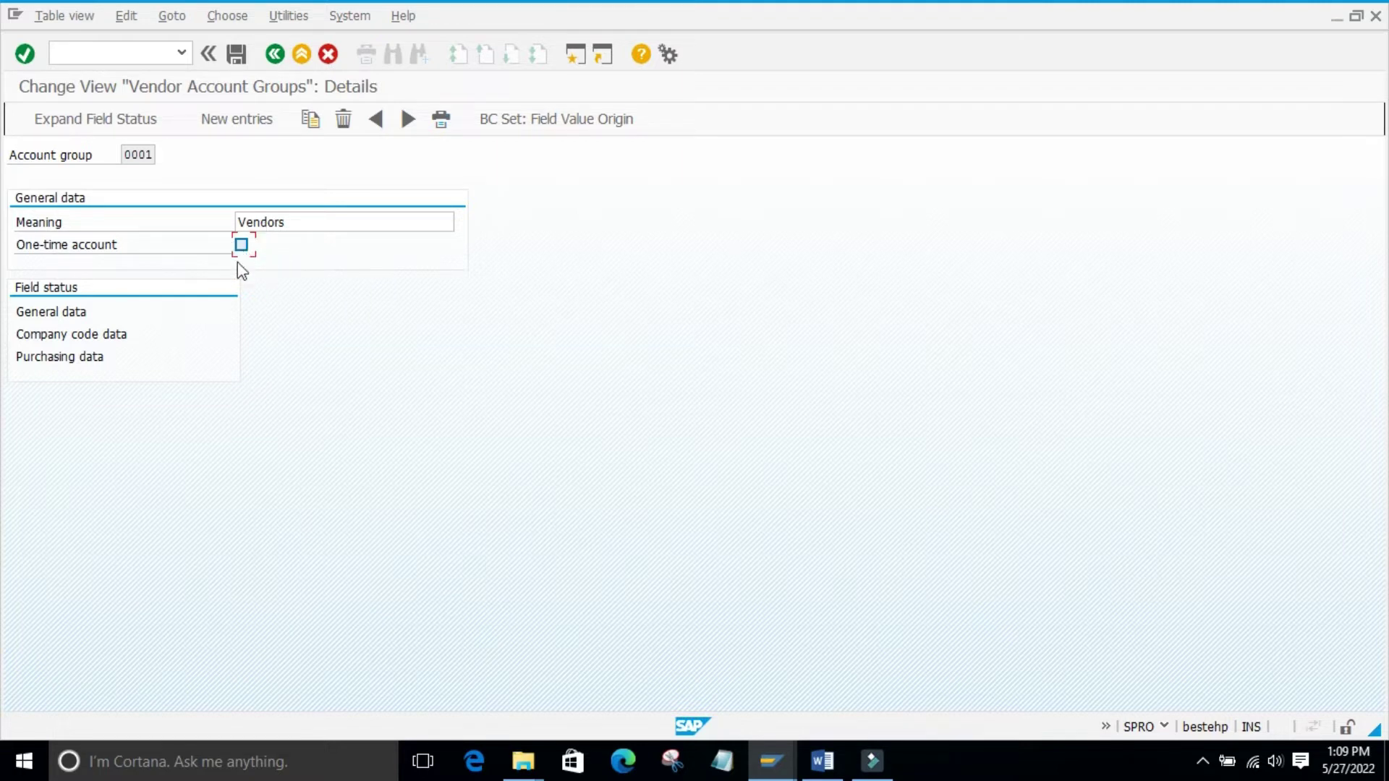
{"action": "left_click", "coordinate": [362, 258]}
{"action": "left_click", "coordinate": [222, 426]}
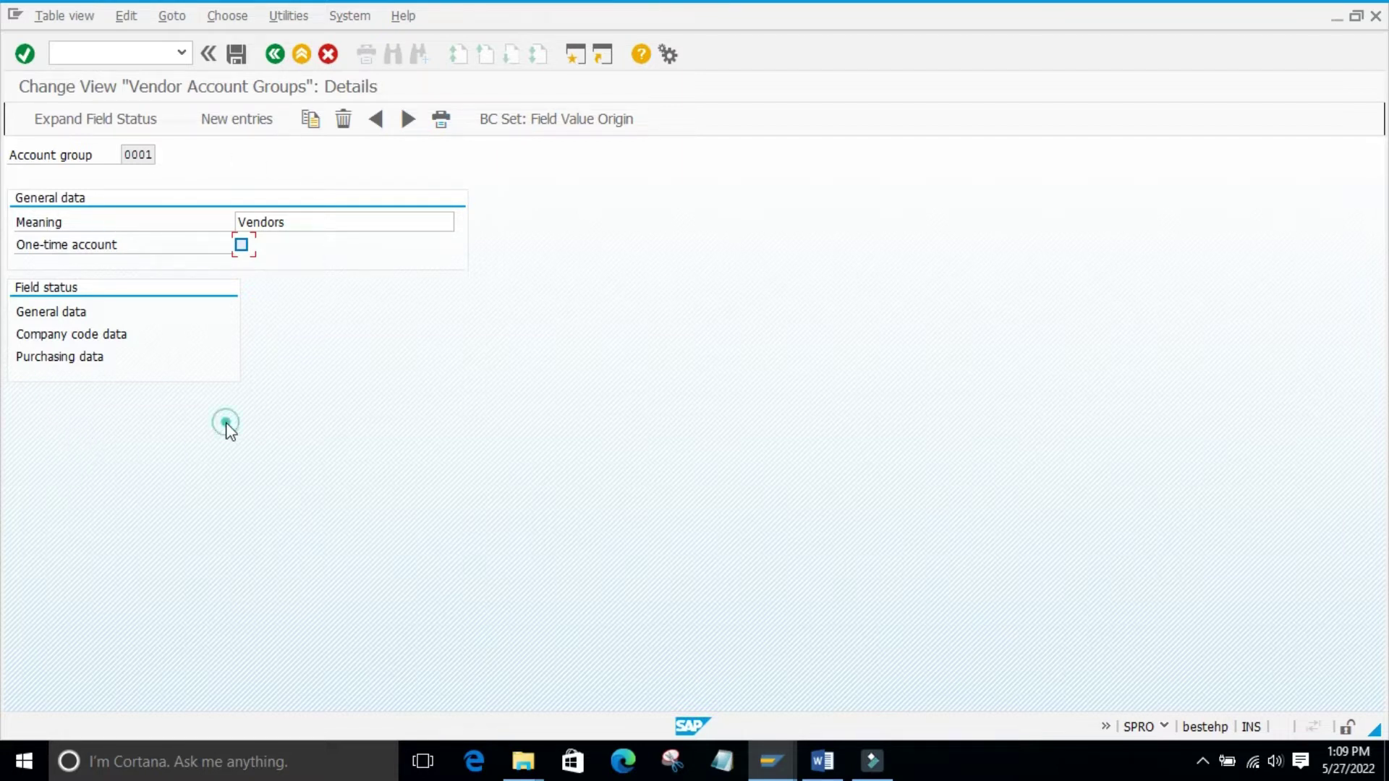
Copy vendor account group 0001 to a new account group 9861 with the meaning Vendors 9861
{"action": "left_click", "coordinate": [277, 56]}
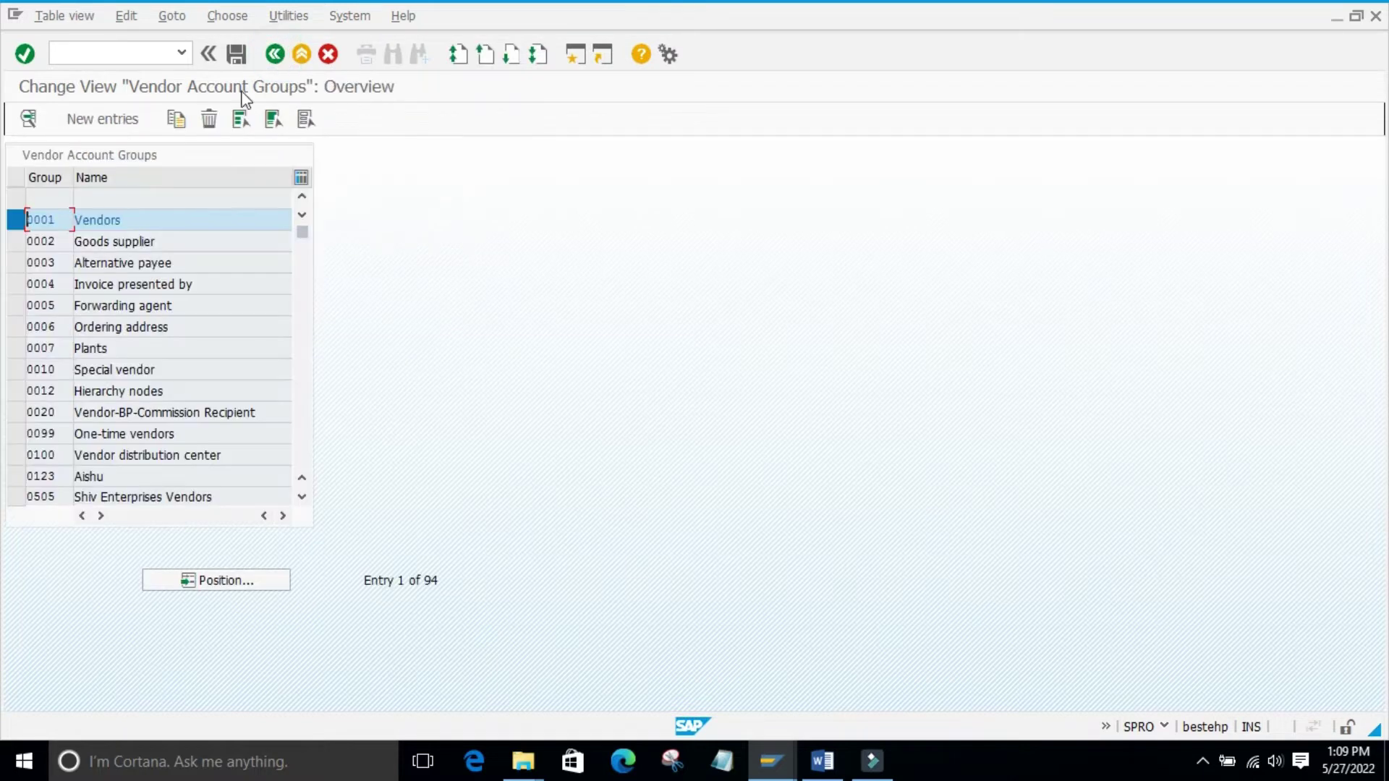
{"action": "left_click", "coordinate": [71, 605]}
{"action": "left_click", "coordinate": [17, 218]}
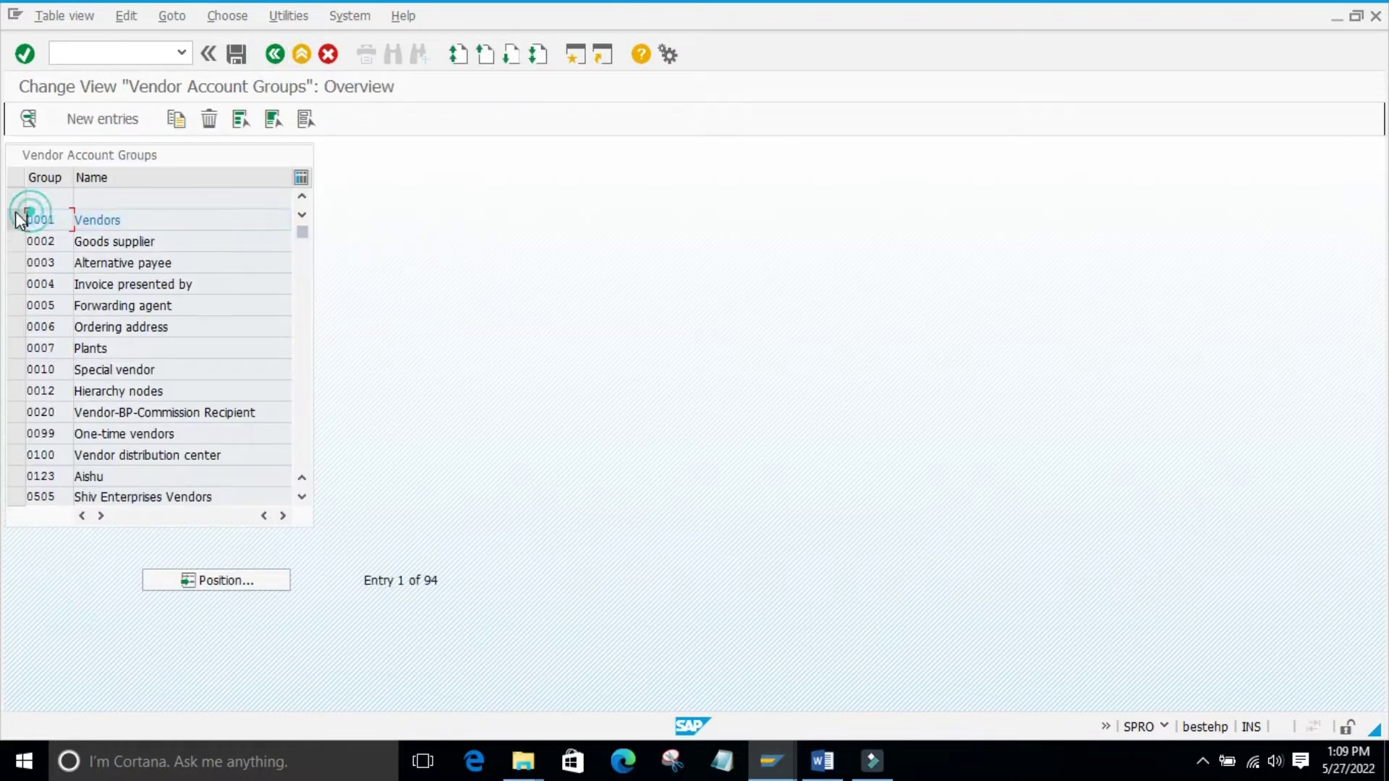
{"action": "left_click", "coordinate": [16, 217]}
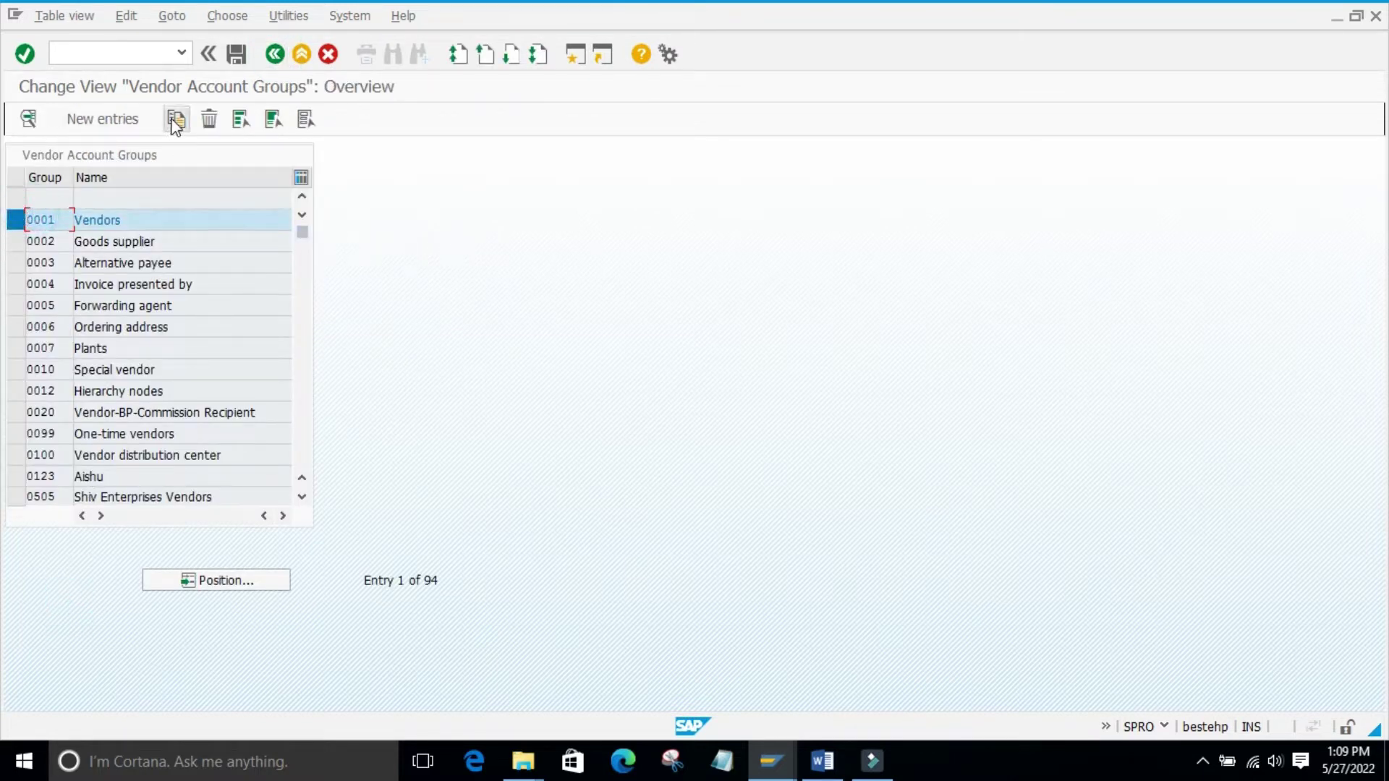
{"action": "left_click", "coordinate": [176, 118]}
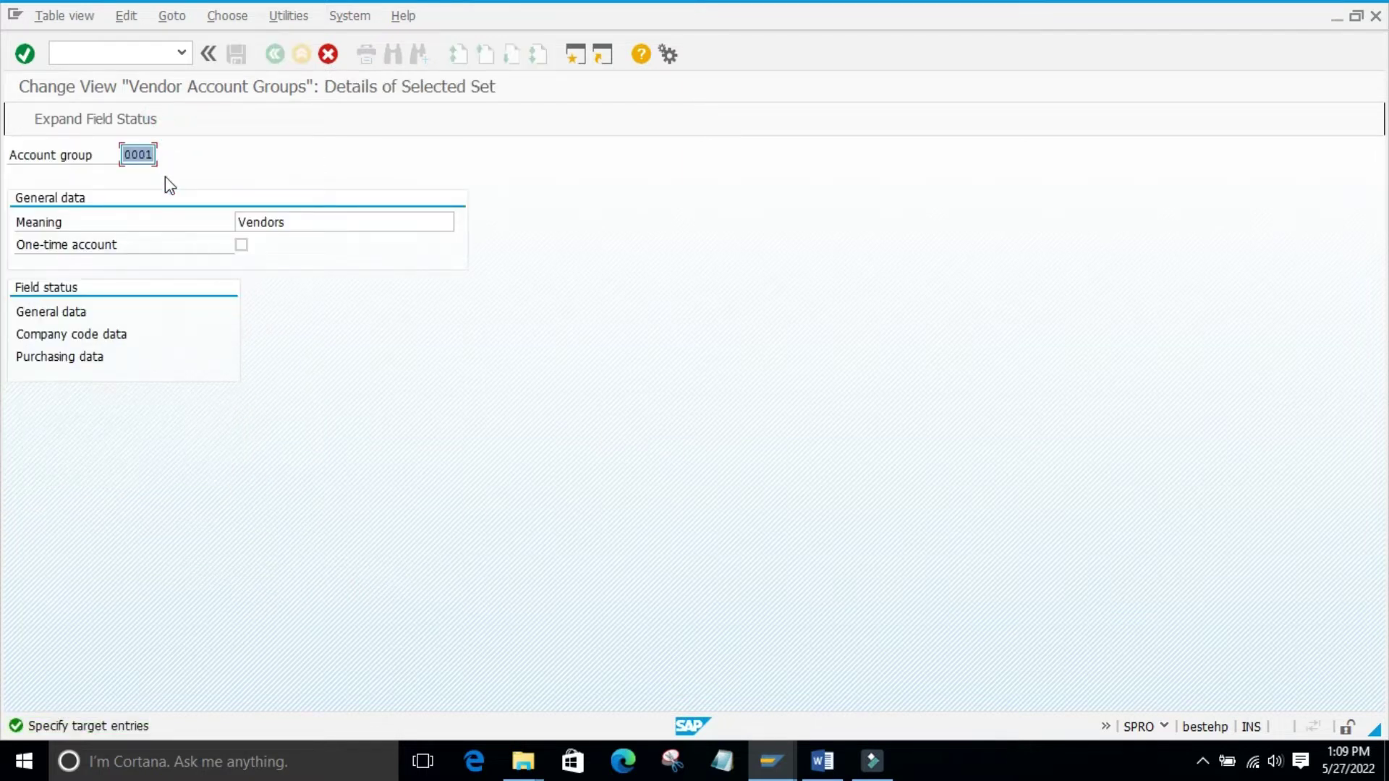
{"action": "type", "text": "9860"}
{"action": "left_click", "coordinate": [326, 220]}
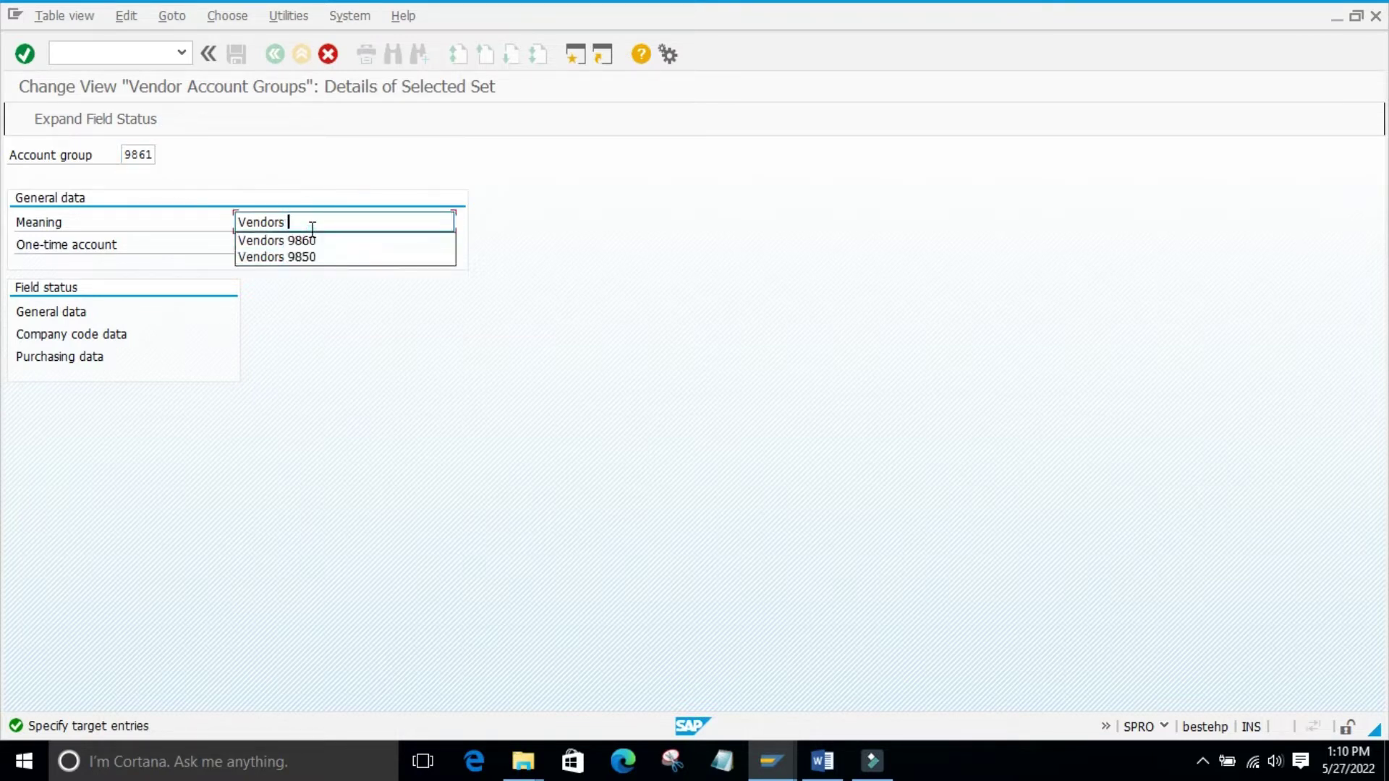
{"action": "type", "text": "9861"}
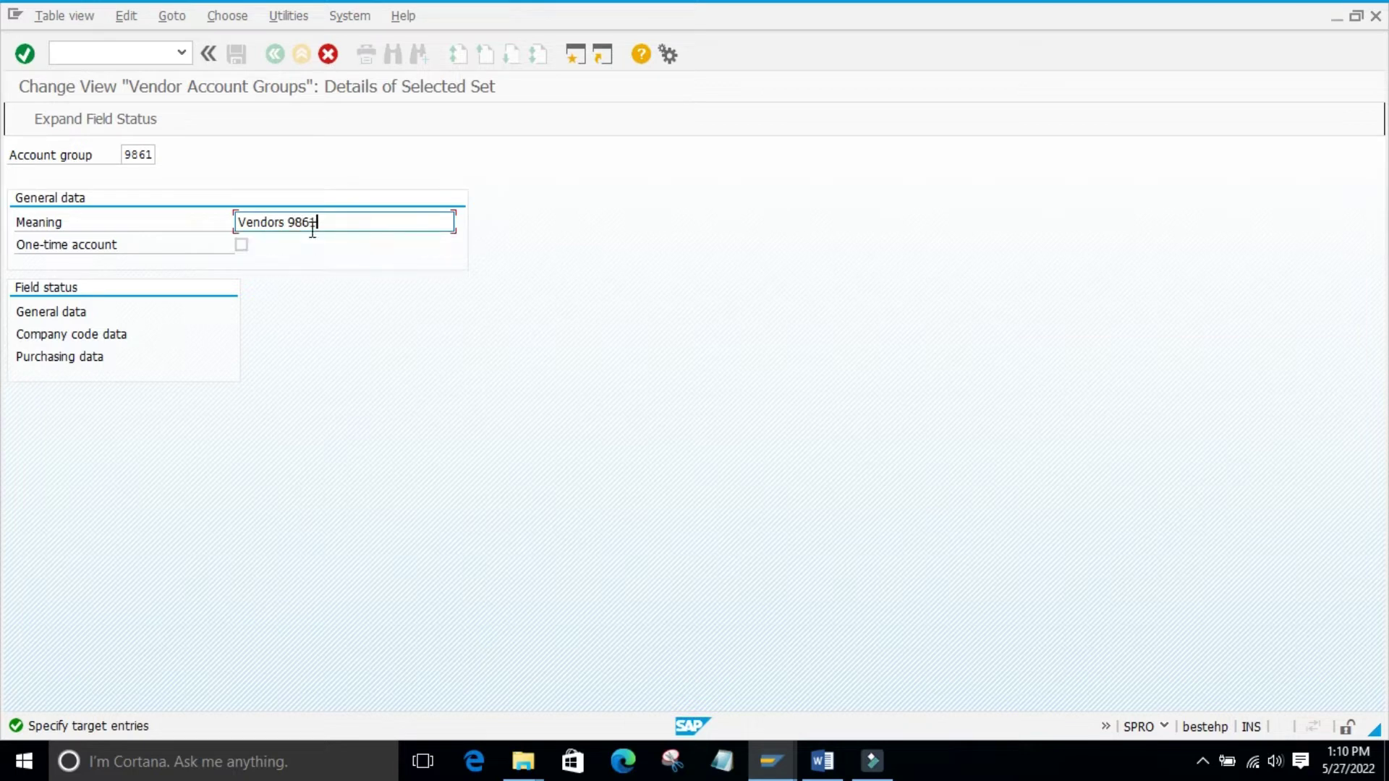
{"action": "key", "text": "Return"}
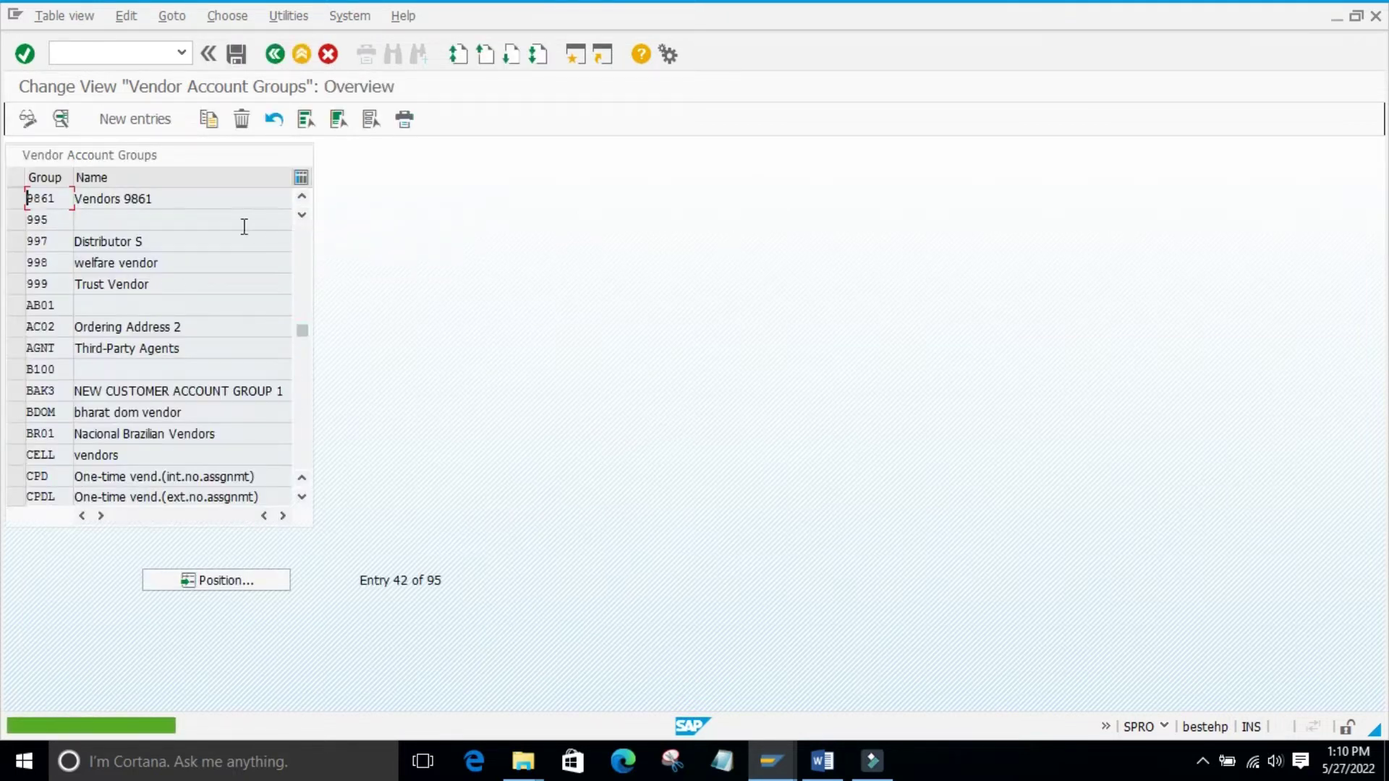
Save the new vendor account group 9861 in customizing request DPKK900002
{"action": "left_click", "coordinate": [15, 208]}
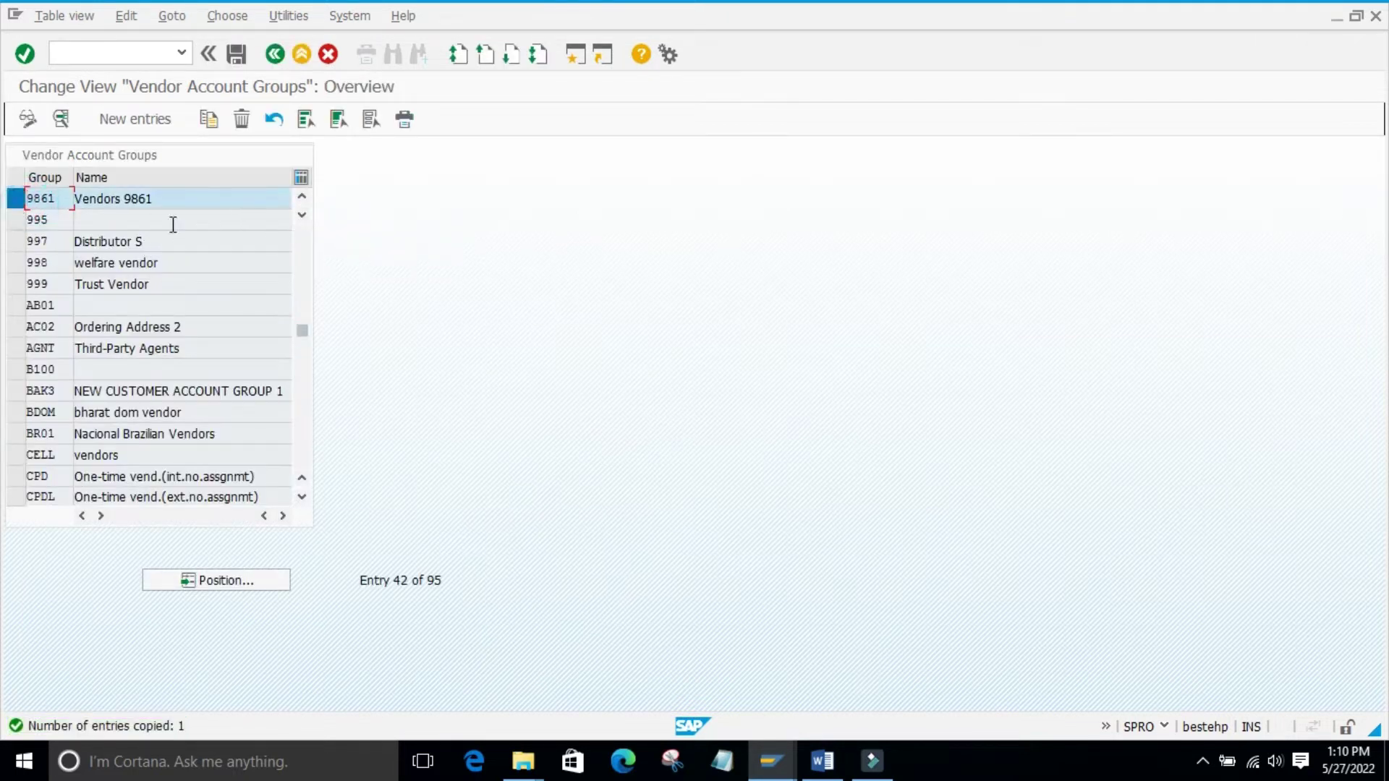
{"action": "left_click", "coordinate": [236, 54]}
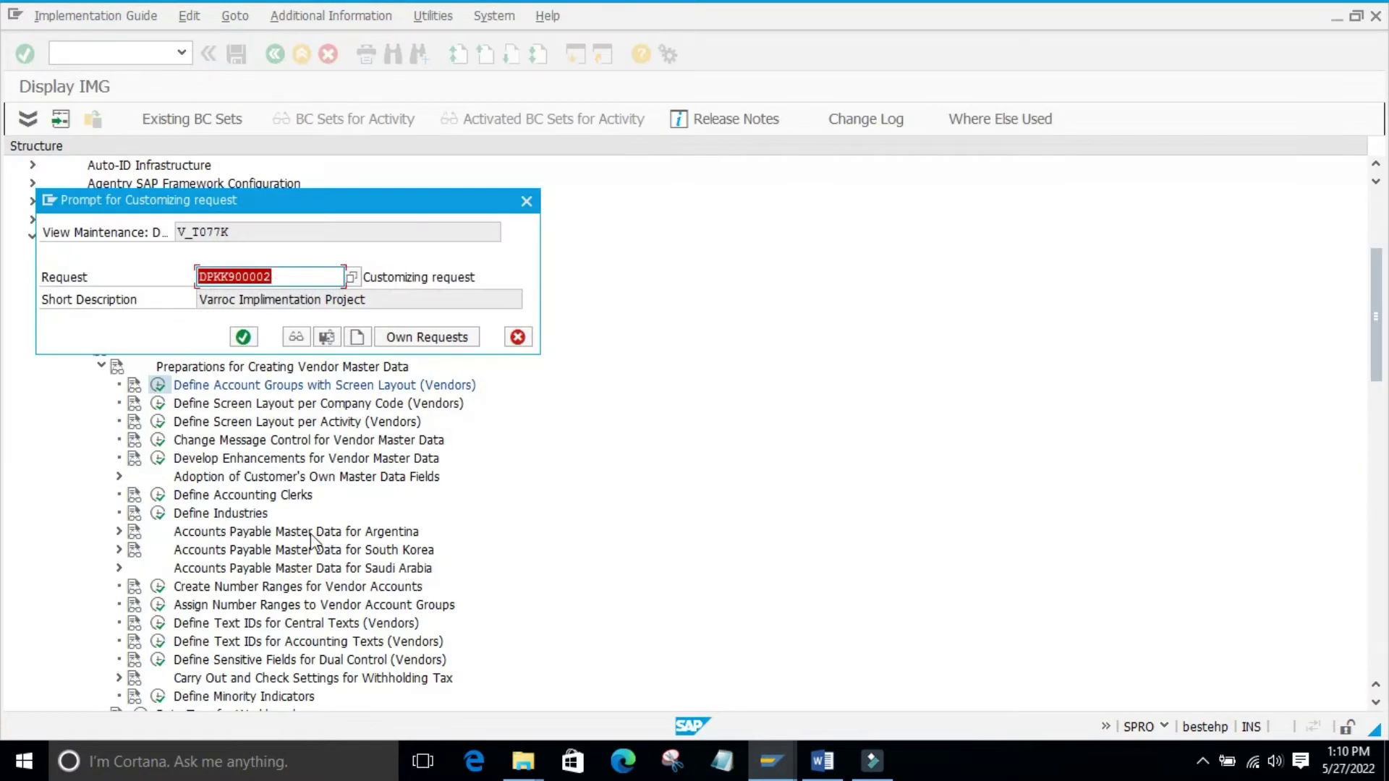
{"action": "left_click", "coordinate": [243, 337]}
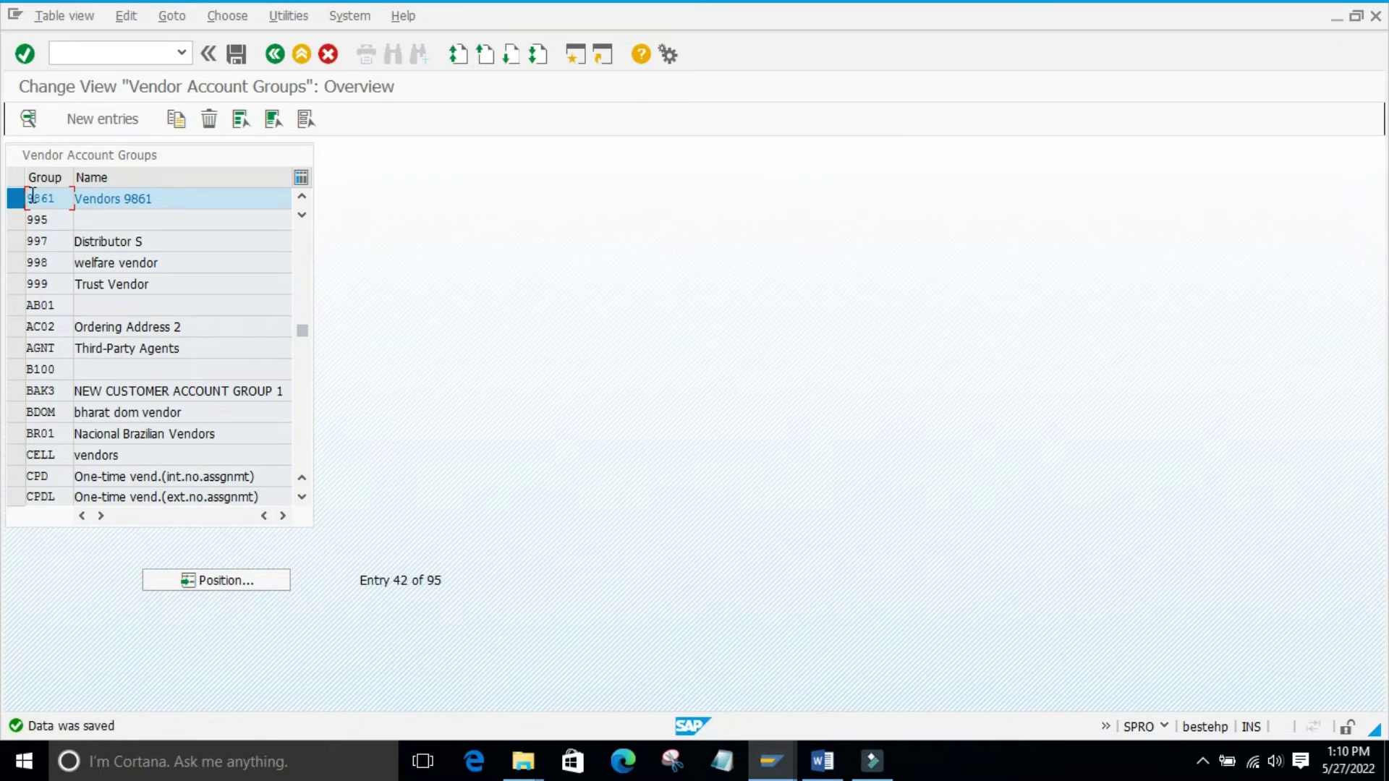
{"action": "left_click", "coordinate": [382, 281]}
Switch to the Financial Accounting and Controlling document in Word and find the four characteristics controlled by the account group
{"action": "left_click", "coordinate": [818, 752]}
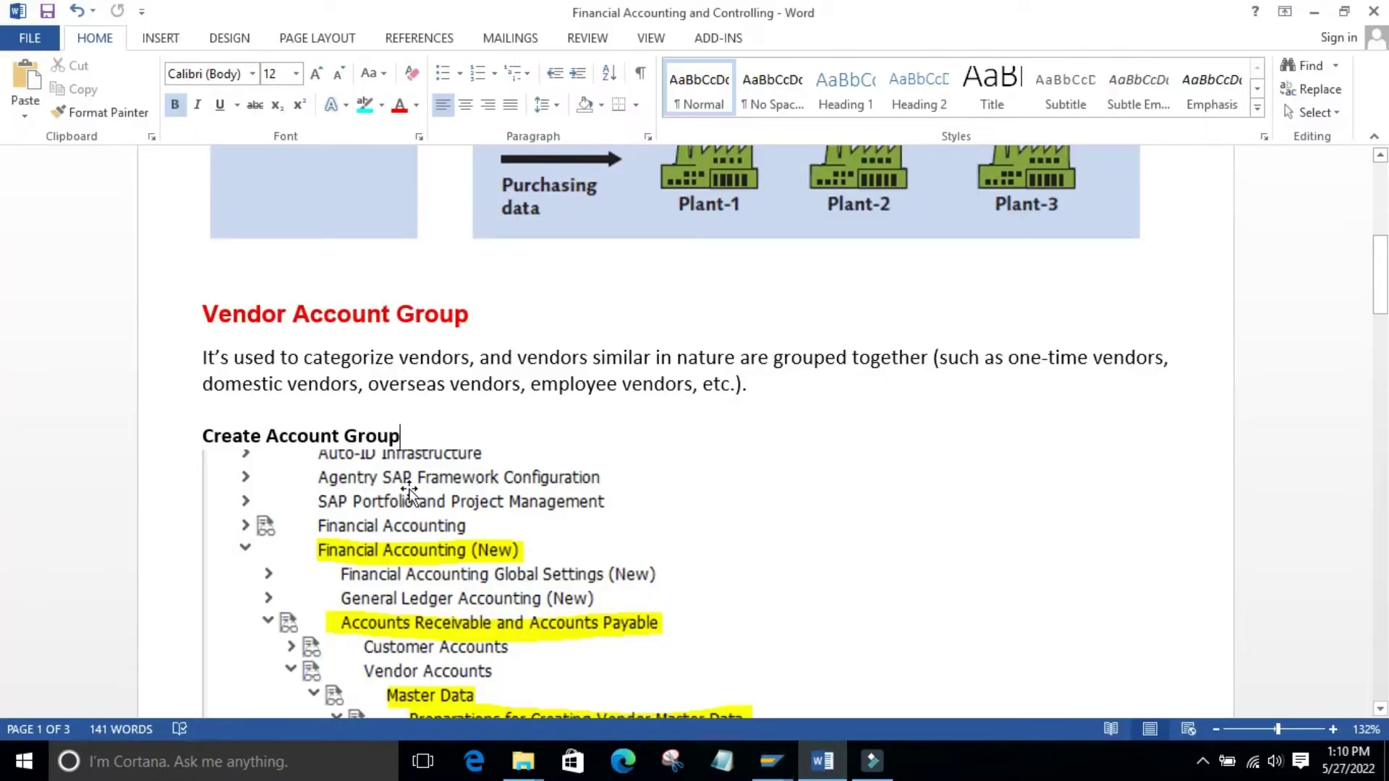
{"action": "left_click_drag", "start_coordinate": [1381, 279], "coordinate": [1381, 313]}
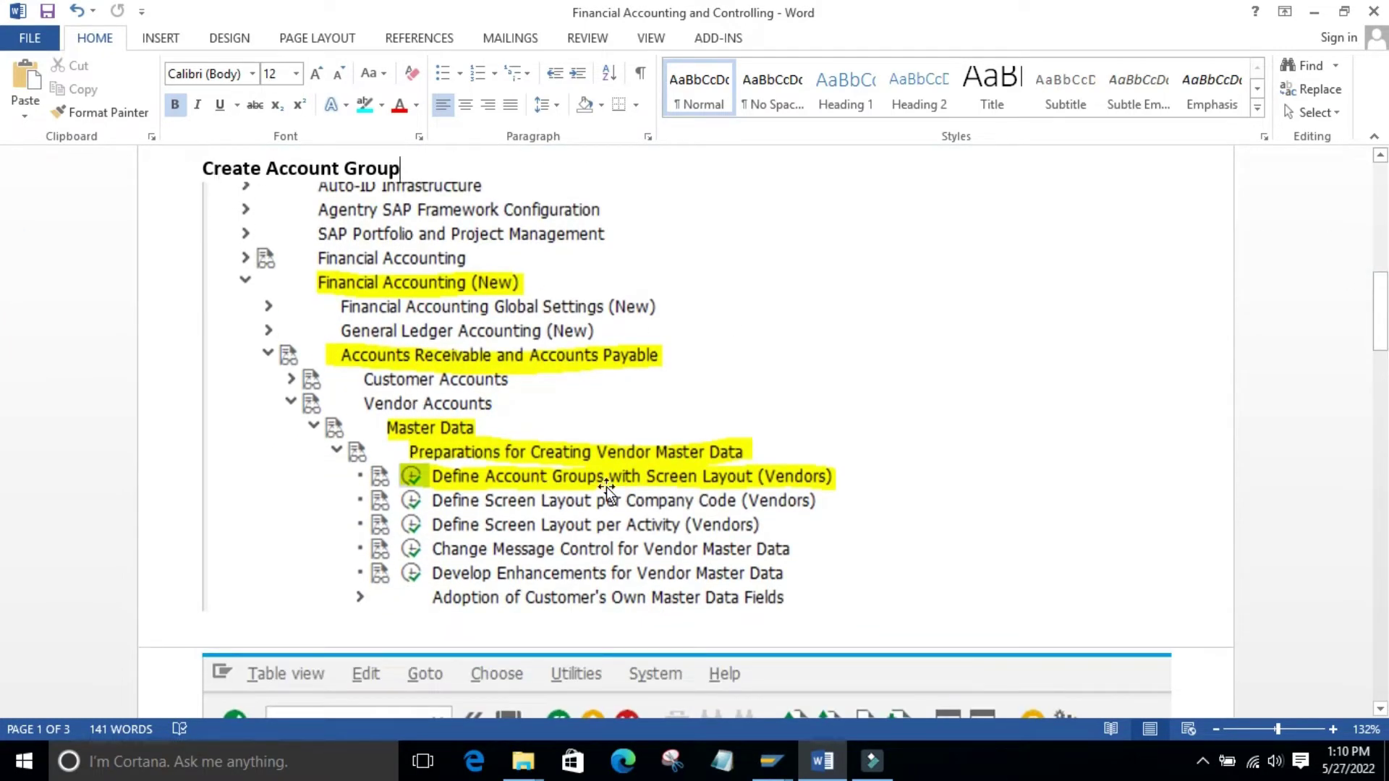
{"action": "left_click_drag", "start_coordinate": [1384, 301], "coordinate": [1384, 492]}
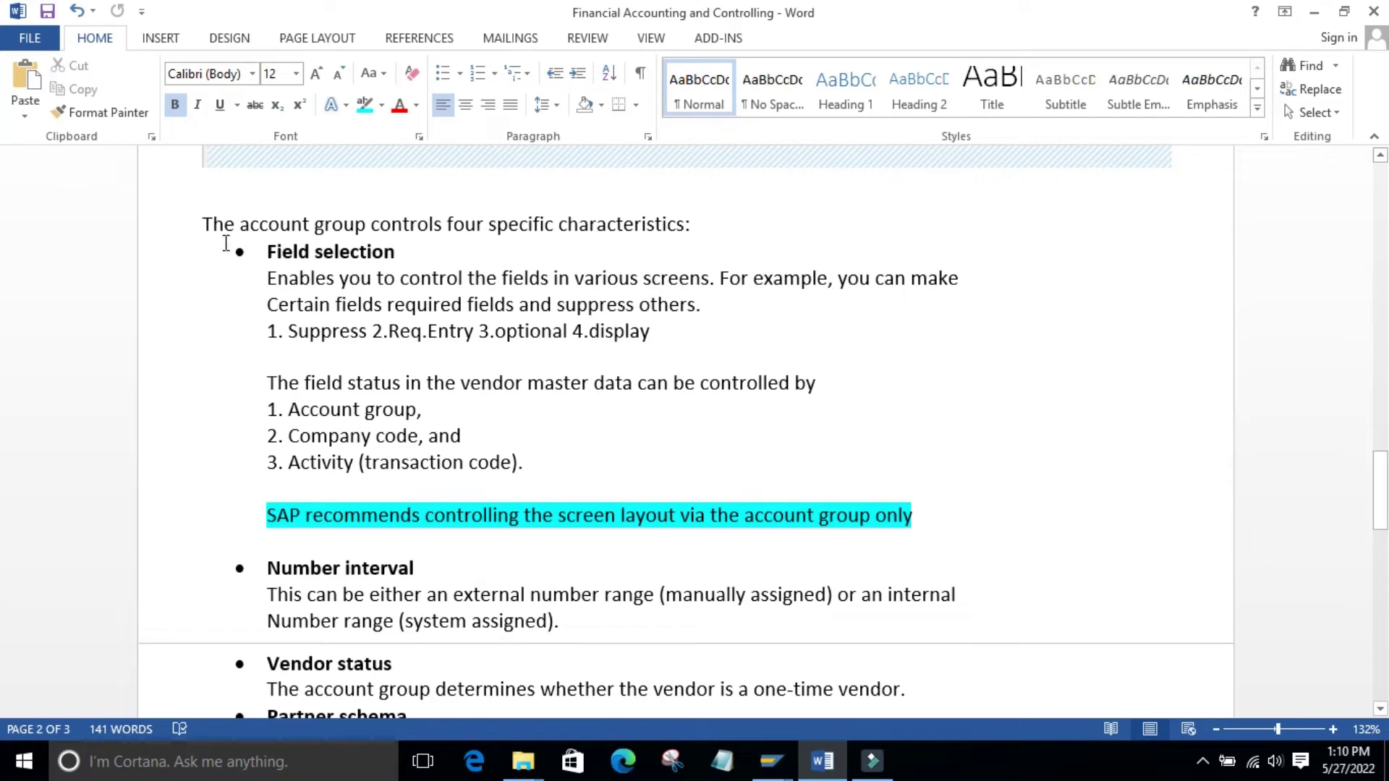
{"action": "left_click_drag", "start_coordinate": [203, 224], "coordinate": [688, 260]}
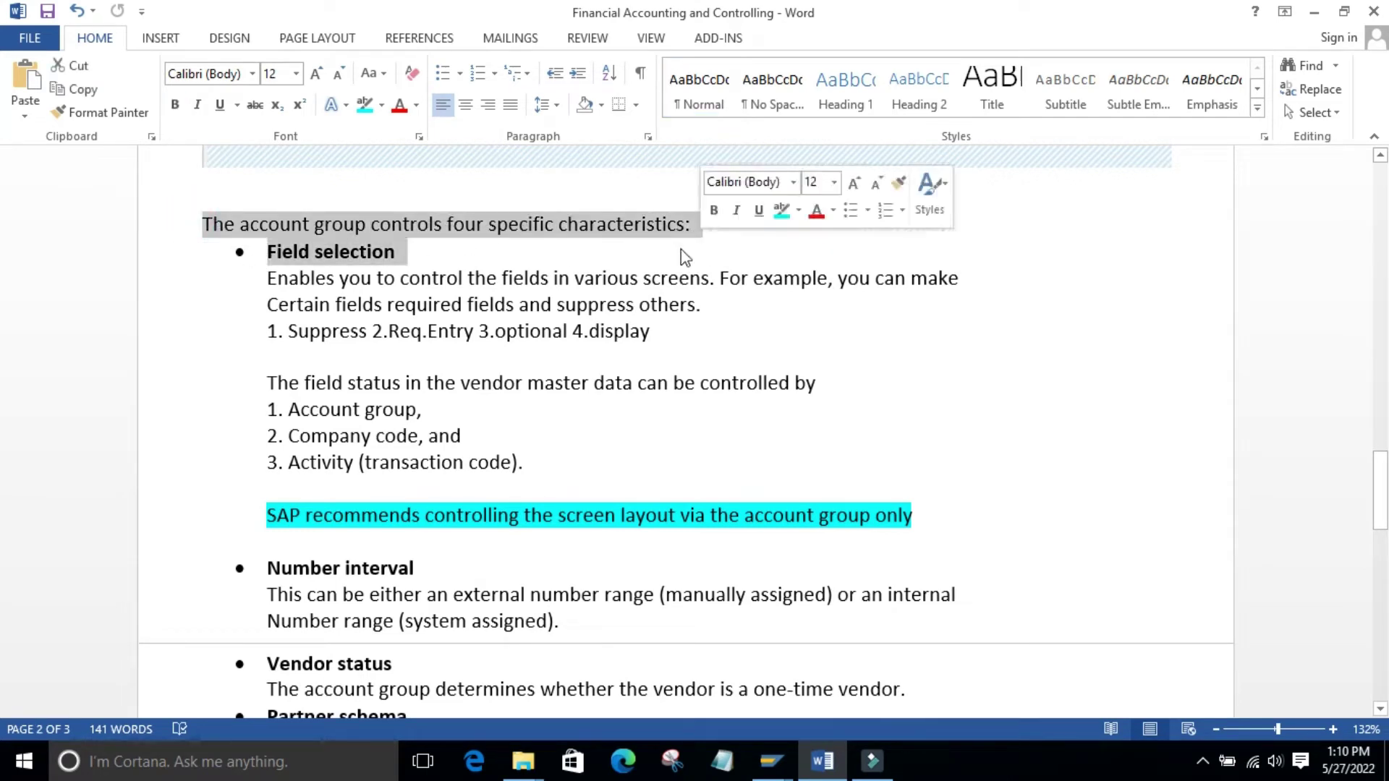
{"action": "left_click", "coordinate": [620, 260]}
{"action": "left_click_drag", "start_coordinate": [1383, 476], "coordinate": [1383, 489]}
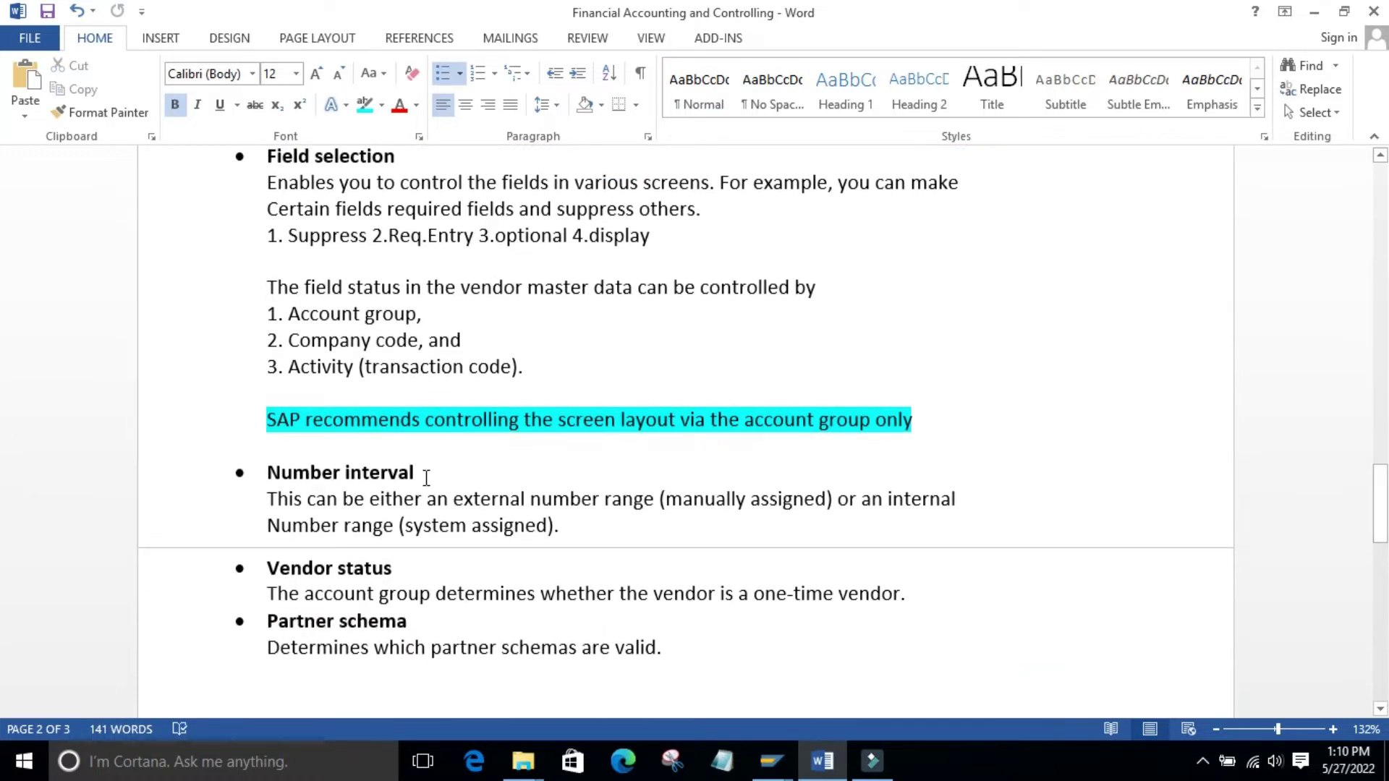
Review the Number interval, Vendor status, Partner schema and Field selection entries among the account group characteristics
{"action": "left_click_drag", "start_coordinate": [426, 472], "coordinate": [299, 470]}
{"action": "left_click_drag", "start_coordinate": [397, 568], "coordinate": [270, 568]}
{"action": "left_click_drag", "start_coordinate": [419, 623], "coordinate": [286, 620]}
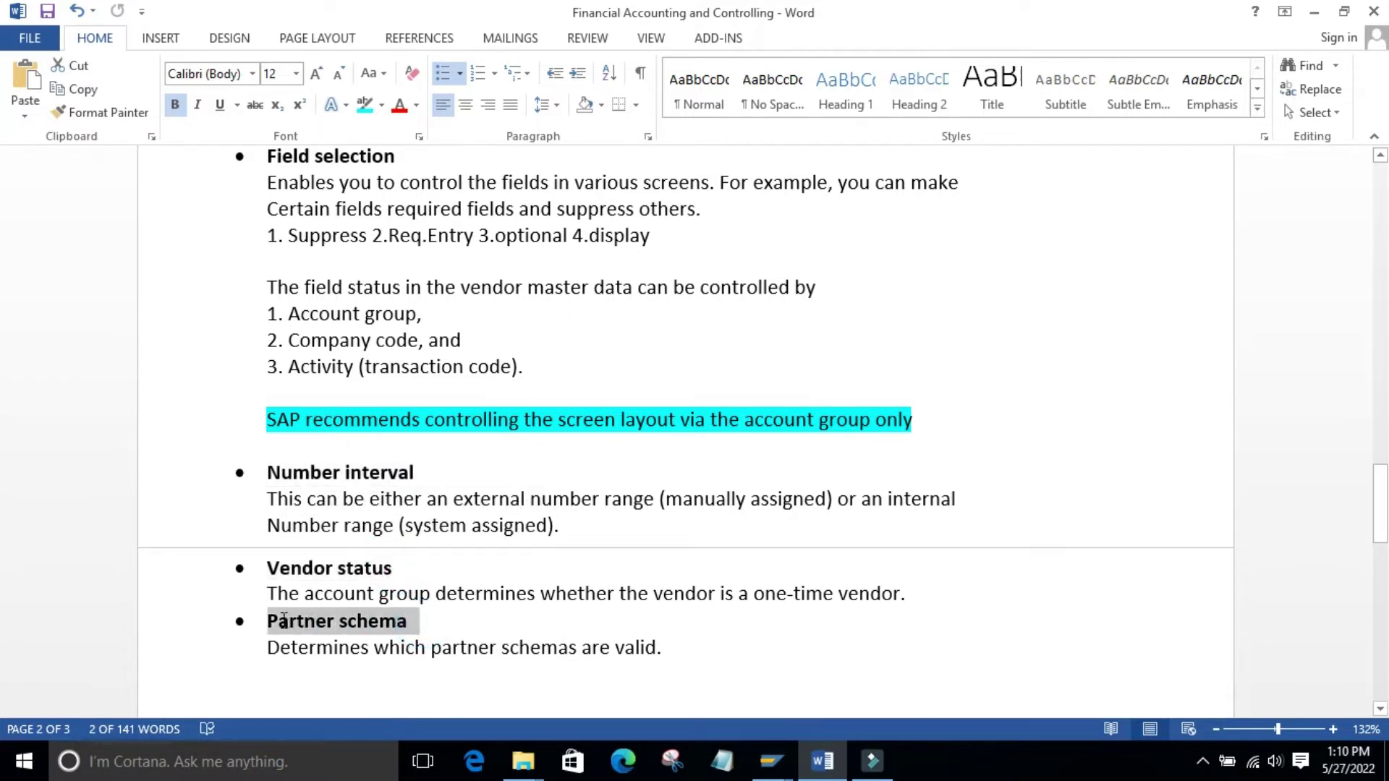
{"action": "left_click", "coordinate": [837, 660]}
{"action": "left_click_drag", "start_coordinate": [432, 620], "coordinate": [269, 621]}
{"action": "left_click", "coordinate": [779, 637], "text": "shift"}
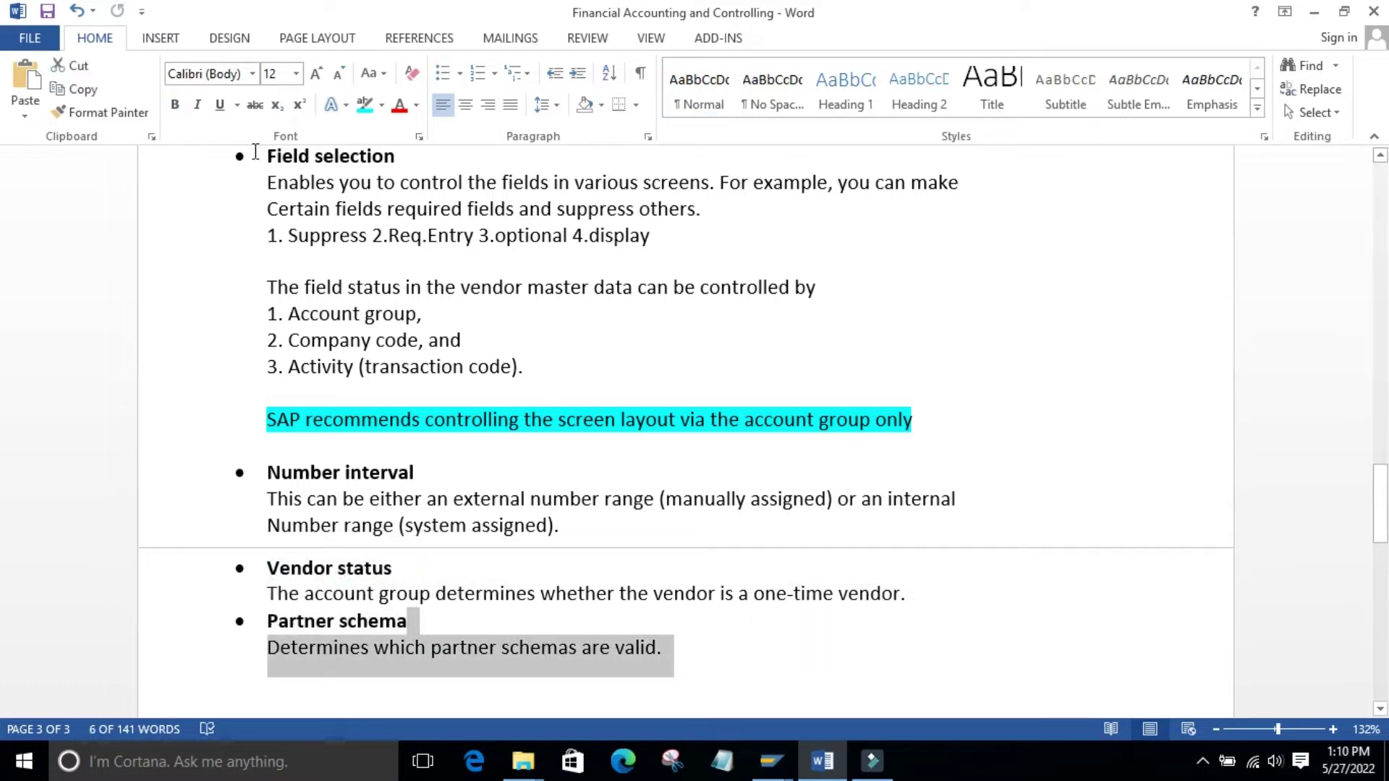
{"action": "left_click_drag", "start_coordinate": [261, 155], "coordinate": [397, 150]}
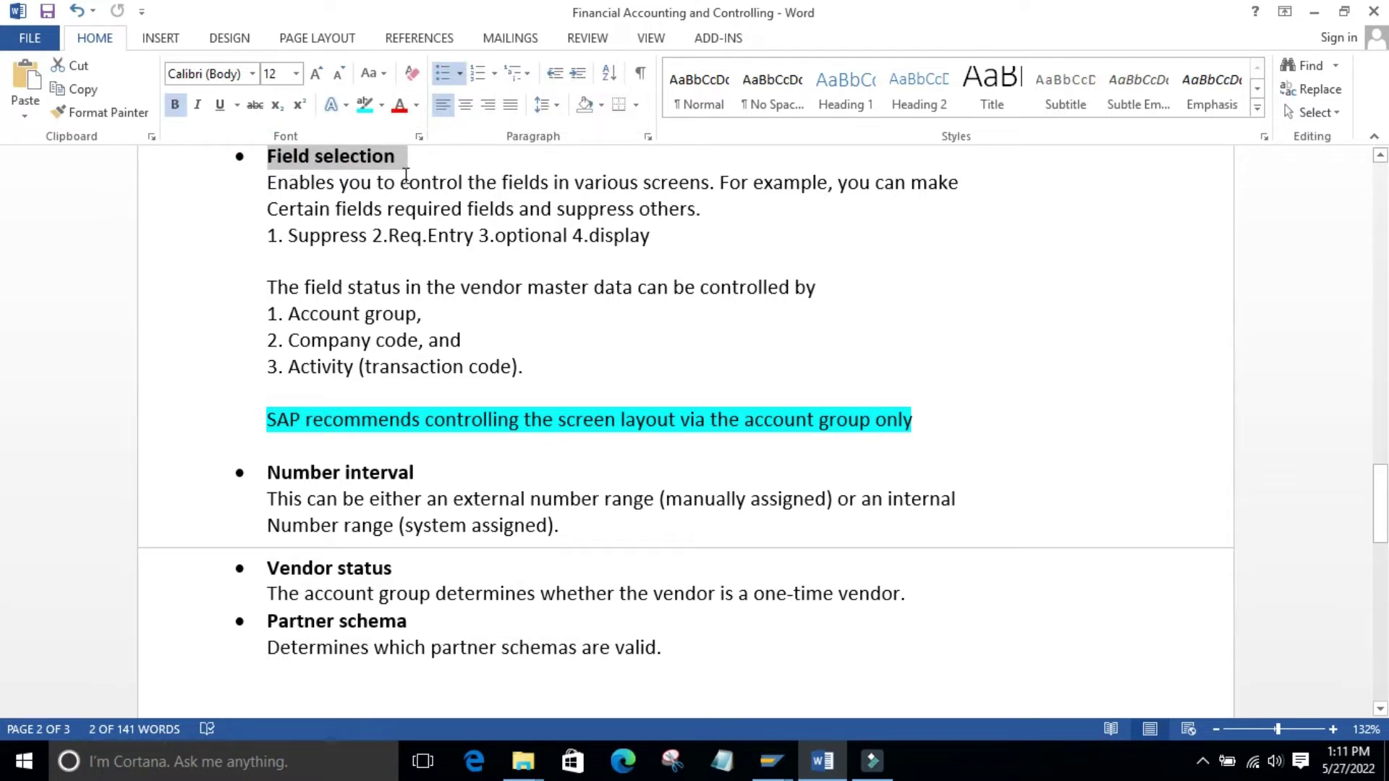
Reread the notes on Number interval and Partner schema, and return to the Field selection entry
{"action": "triple_click", "coordinate": [426, 478]}
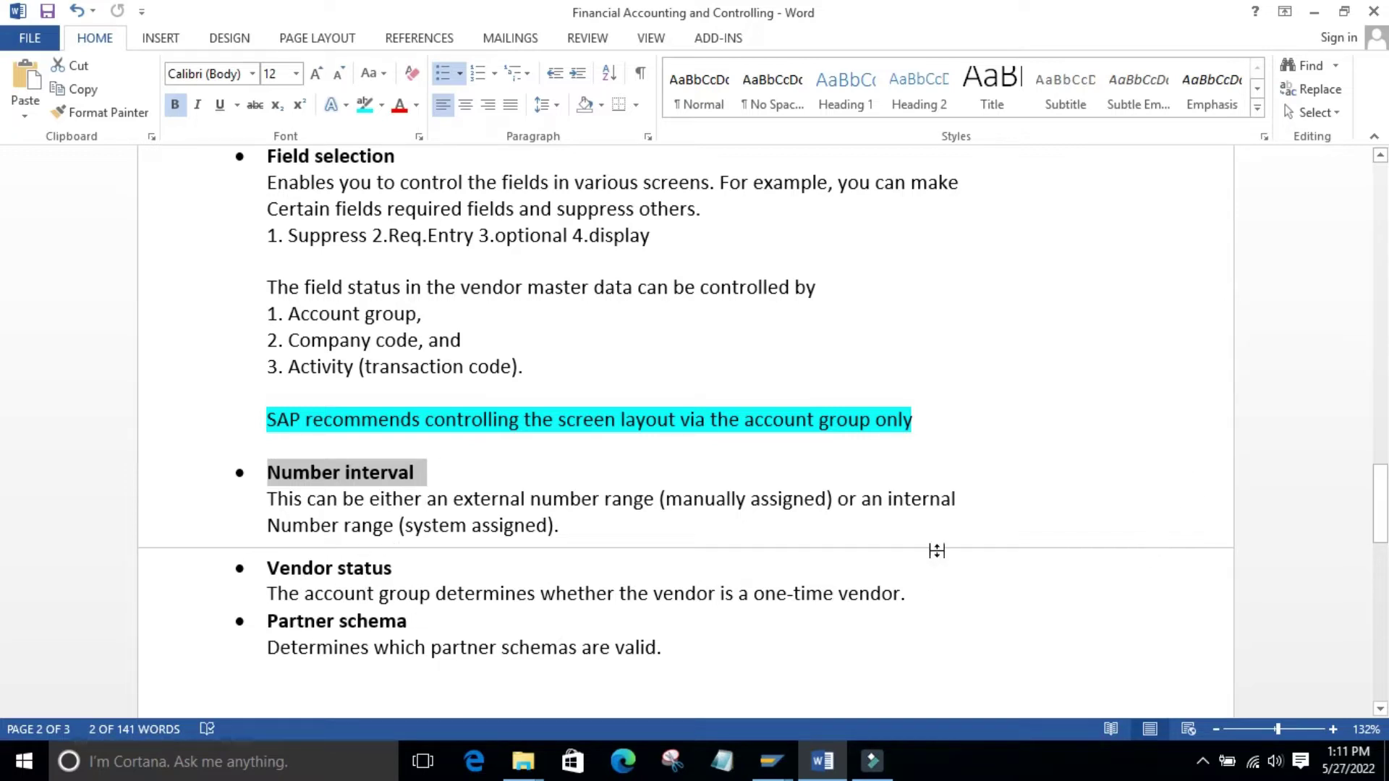
{"action": "left_click_drag", "start_coordinate": [416, 624], "coordinate": [267, 622]}
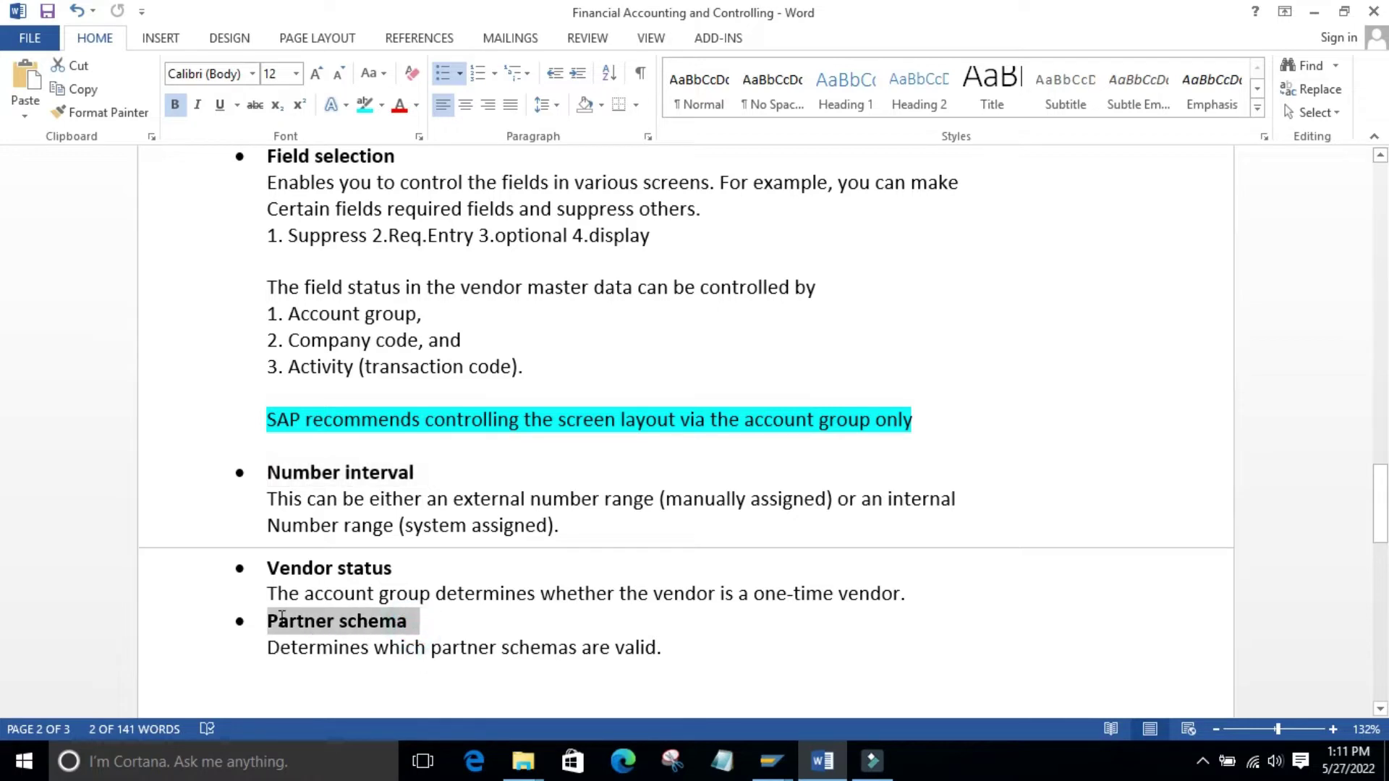
{"action": "left_click", "coordinate": [315, 691]}
{"action": "triple_click", "coordinate": [428, 623]}
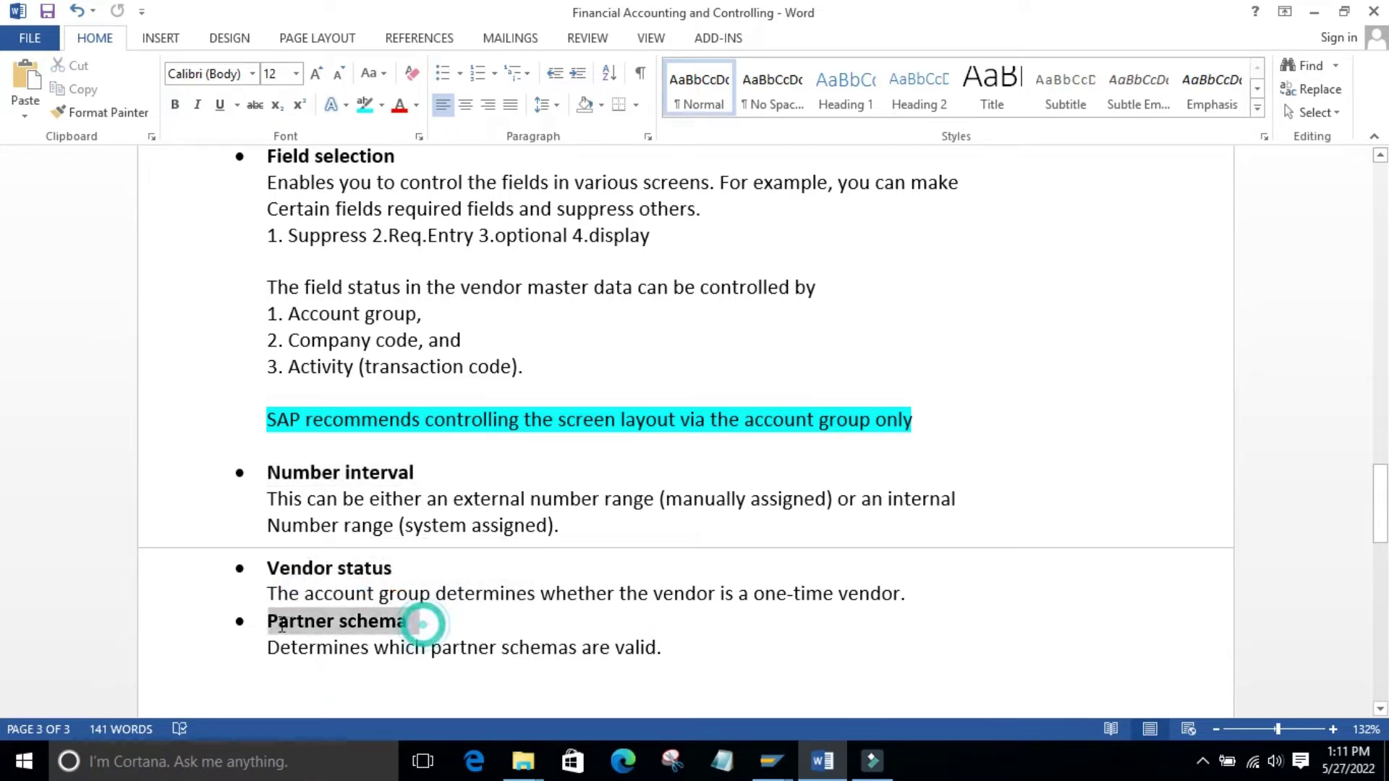
{"action": "left_click", "coordinate": [349, 669]}
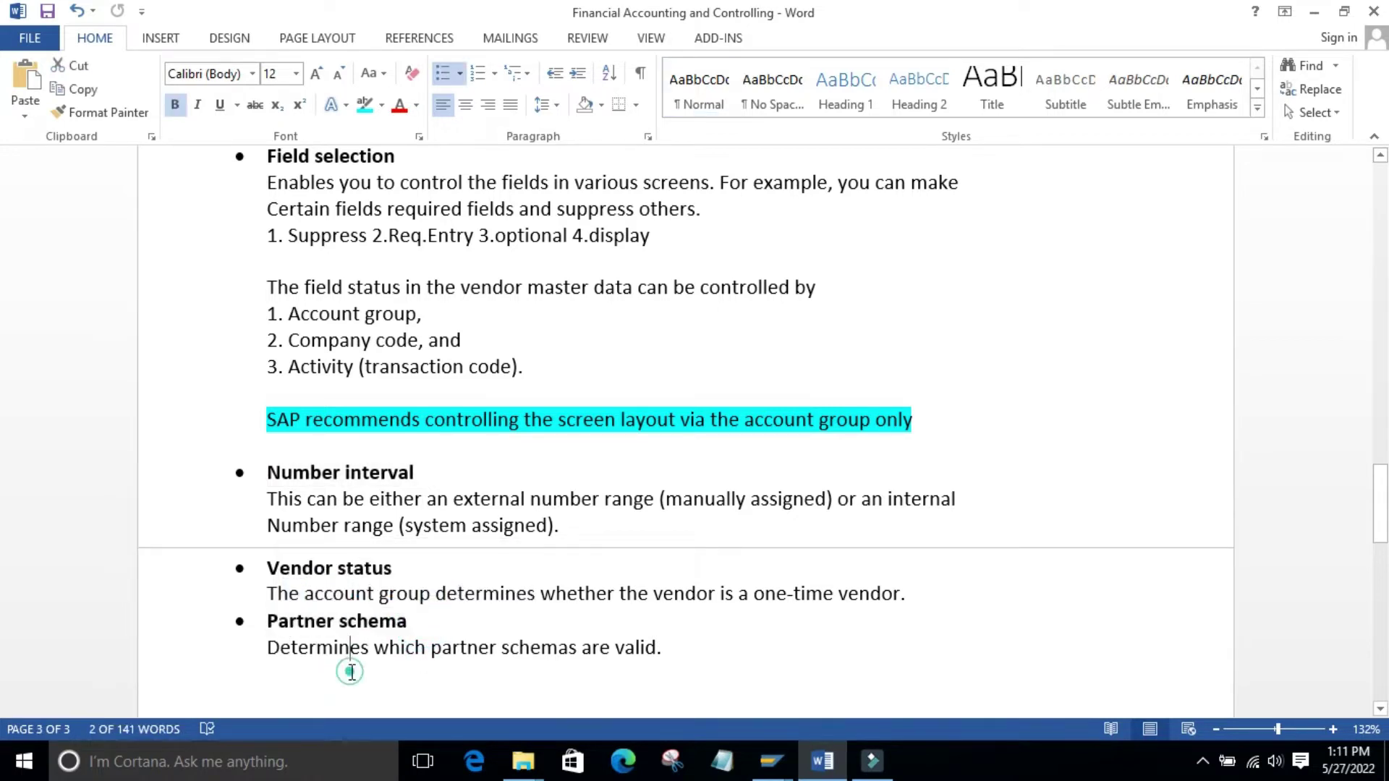
{"action": "left_click_drag", "start_coordinate": [422, 627], "coordinate": [283, 613]}
{"action": "left_click", "coordinate": [282, 658]}
{"action": "left_click_drag", "start_coordinate": [673, 651], "coordinate": [270, 621]}
{"action": "left_click", "coordinate": [720, 656]}
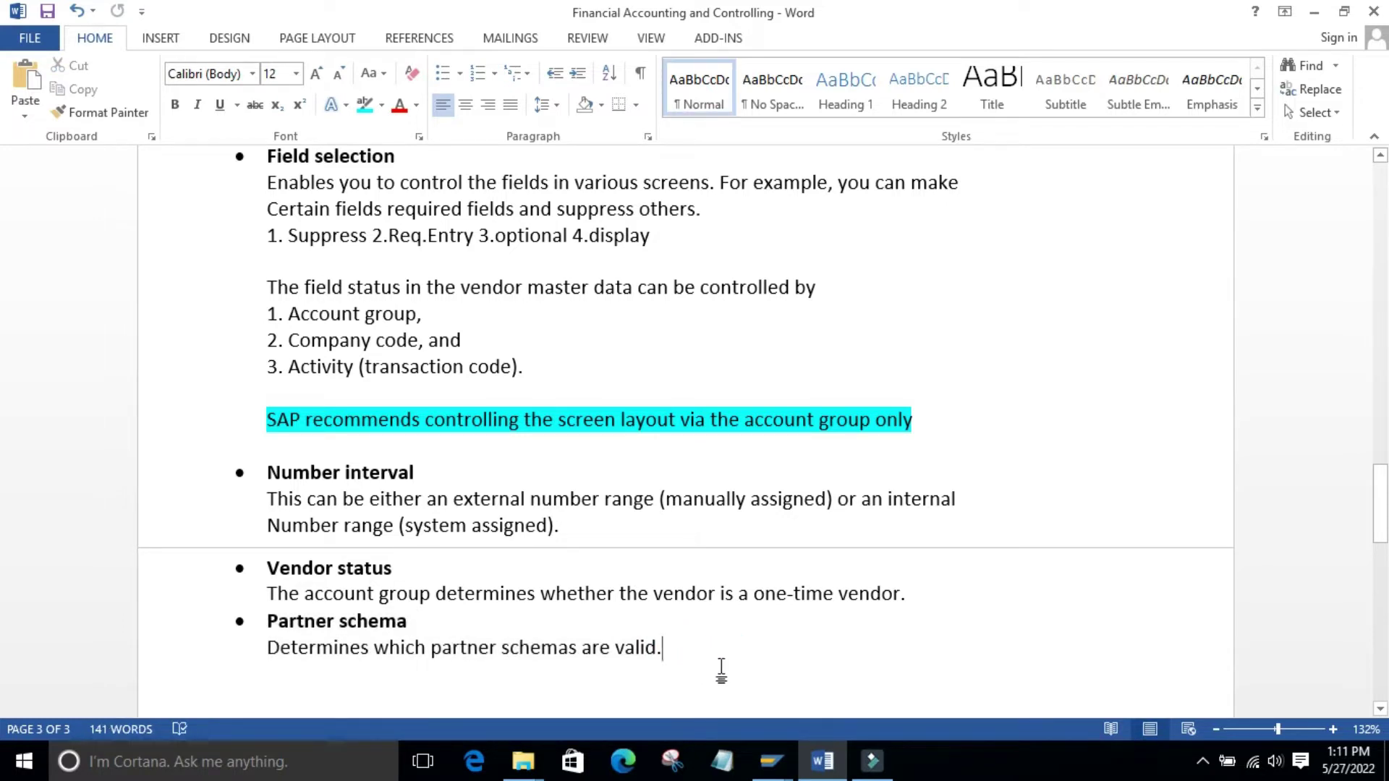
{"action": "left_click_drag", "start_coordinate": [1380, 499], "coordinate": [1148, 428]}
{"action": "triple_click", "coordinate": [400, 281]}
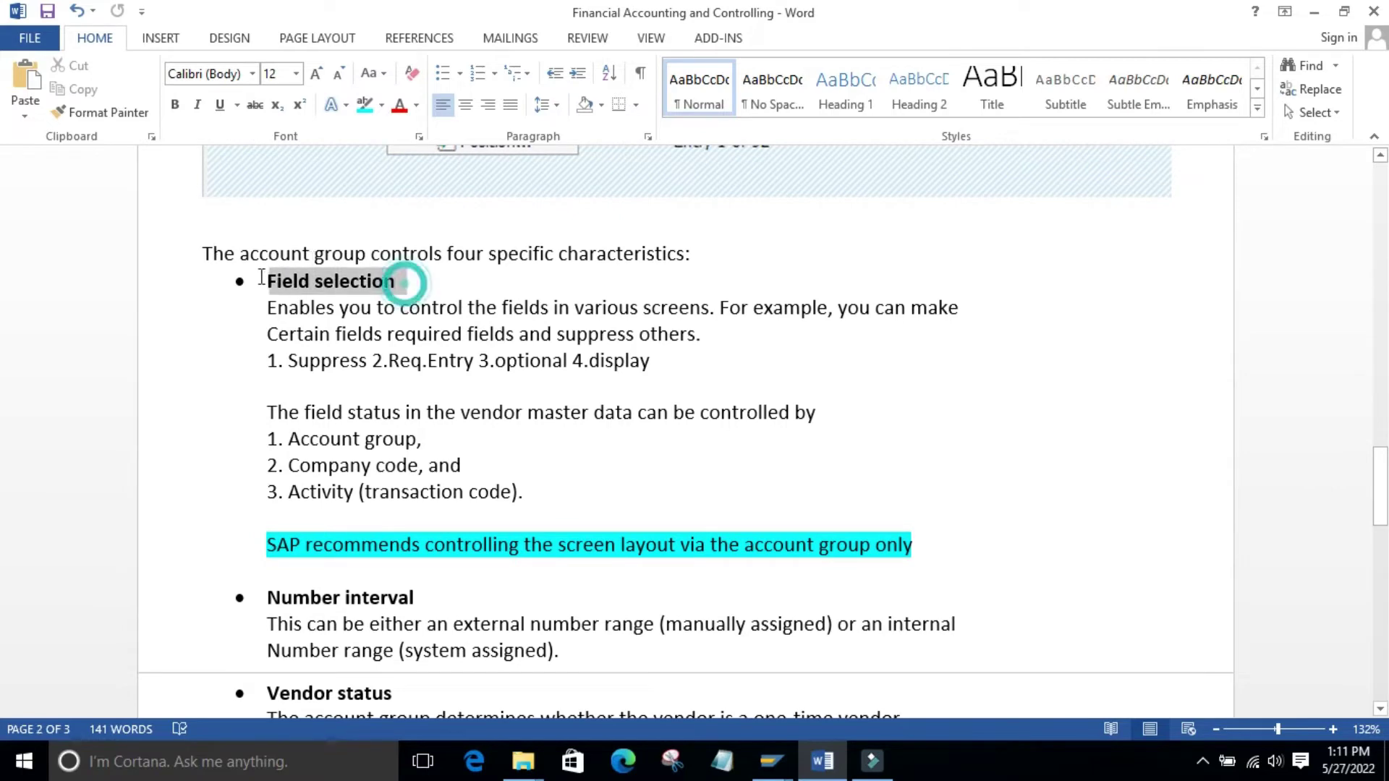
{"action": "left_click", "coordinate": [1091, 526]}
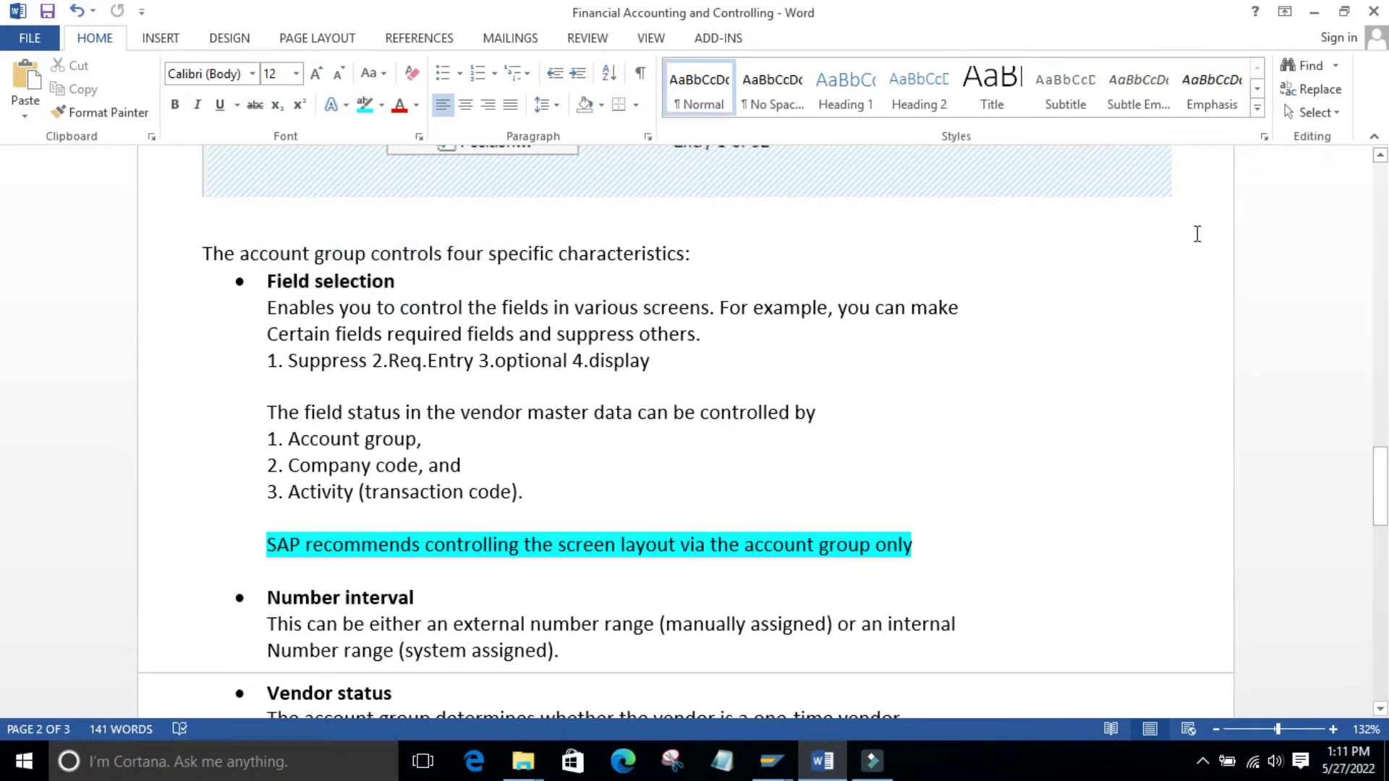
Switch back to SAP and open the details of vendor account group 0001 from the start of the list
{"action": "left_click", "coordinate": [1314, 12]}
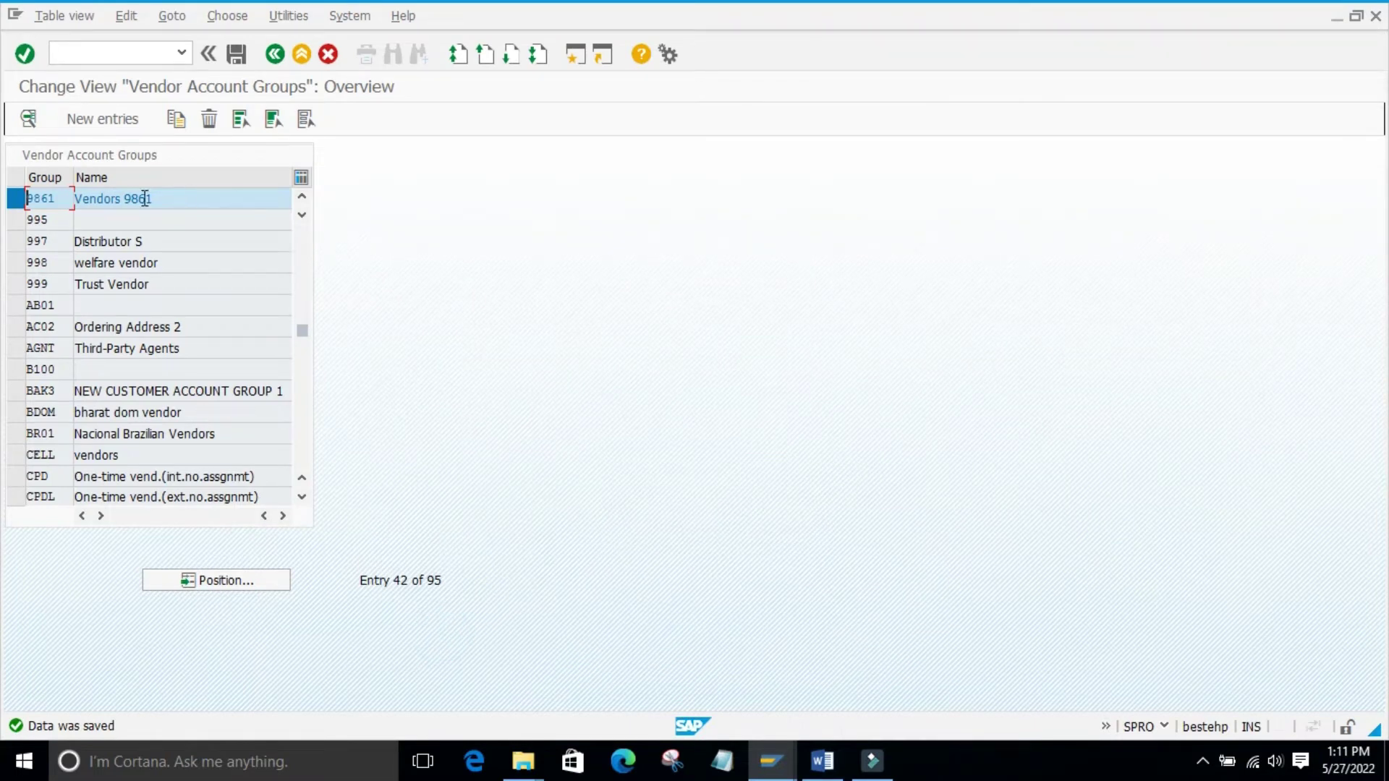
{"action": "left_click", "coordinate": [454, 651]}
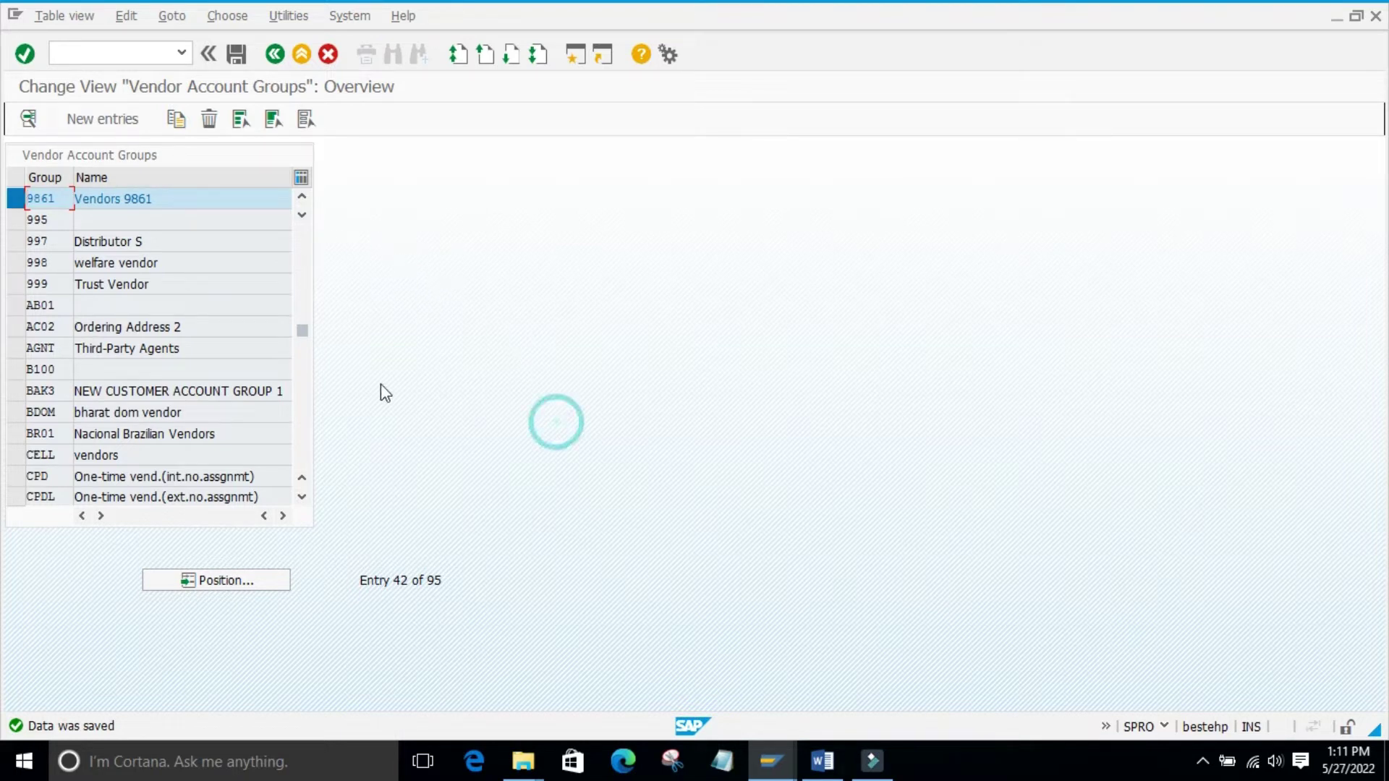
{"action": "left_click_drag", "start_coordinate": [302, 330], "coordinate": [304, 221]}
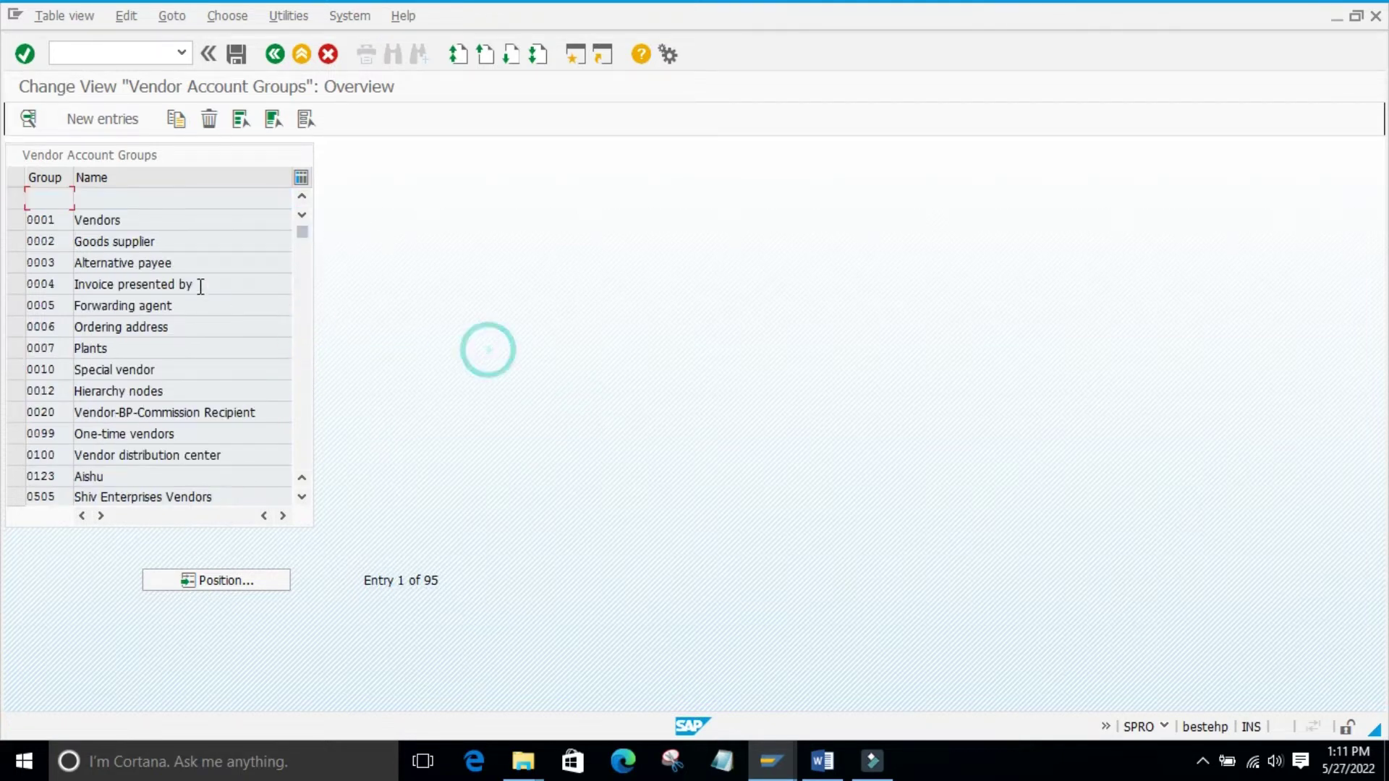
{"action": "double_click", "coordinate": [13, 224]}
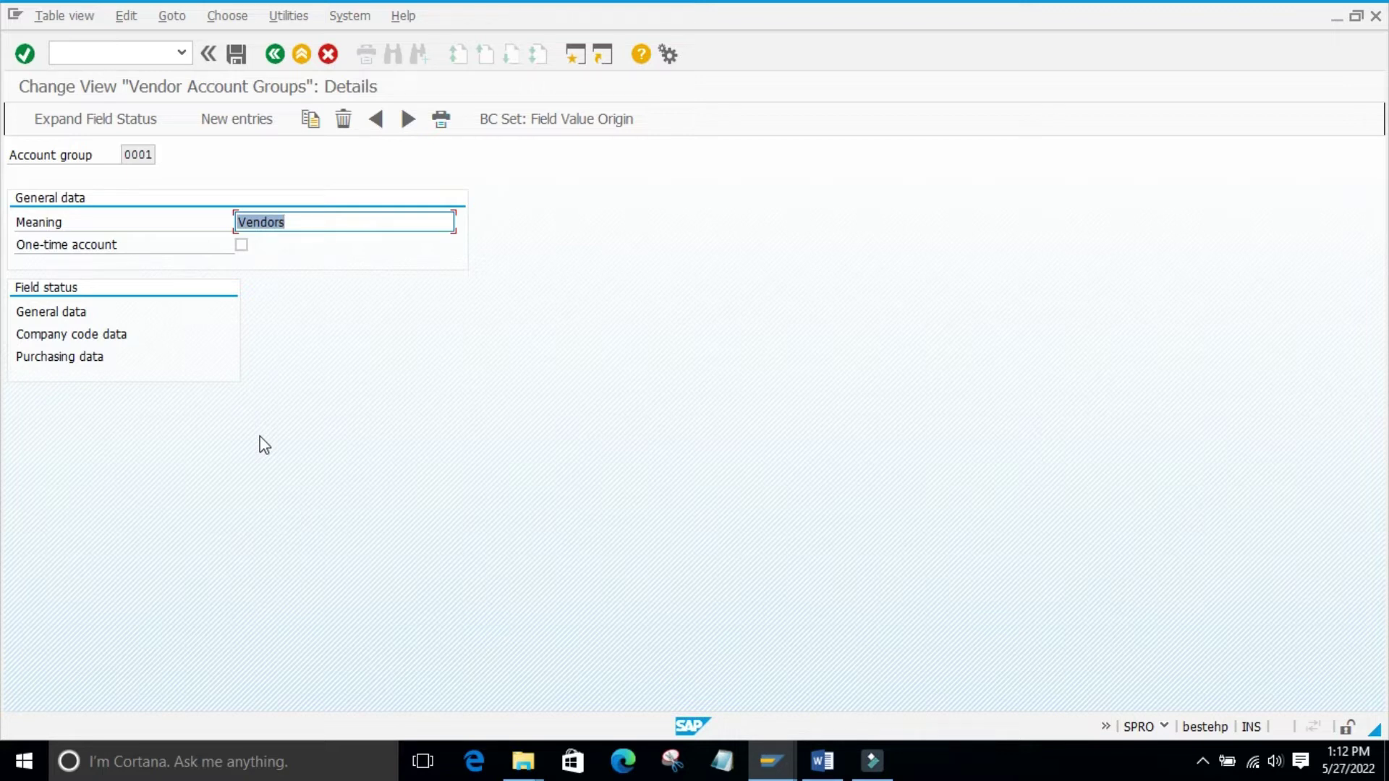
{"action": "left_click", "coordinate": [243, 500]}
{"action": "left_click", "coordinate": [163, 438]}
{"action": "left_click", "coordinate": [143, 435]}
{"action": "left_click", "coordinate": [124, 429]}
{"action": "left_click", "coordinate": [325, 575]}
{"action": "mouse_move", "coordinate": [771, 765]}
{"action": "left_click", "coordinate": [948, 658]}
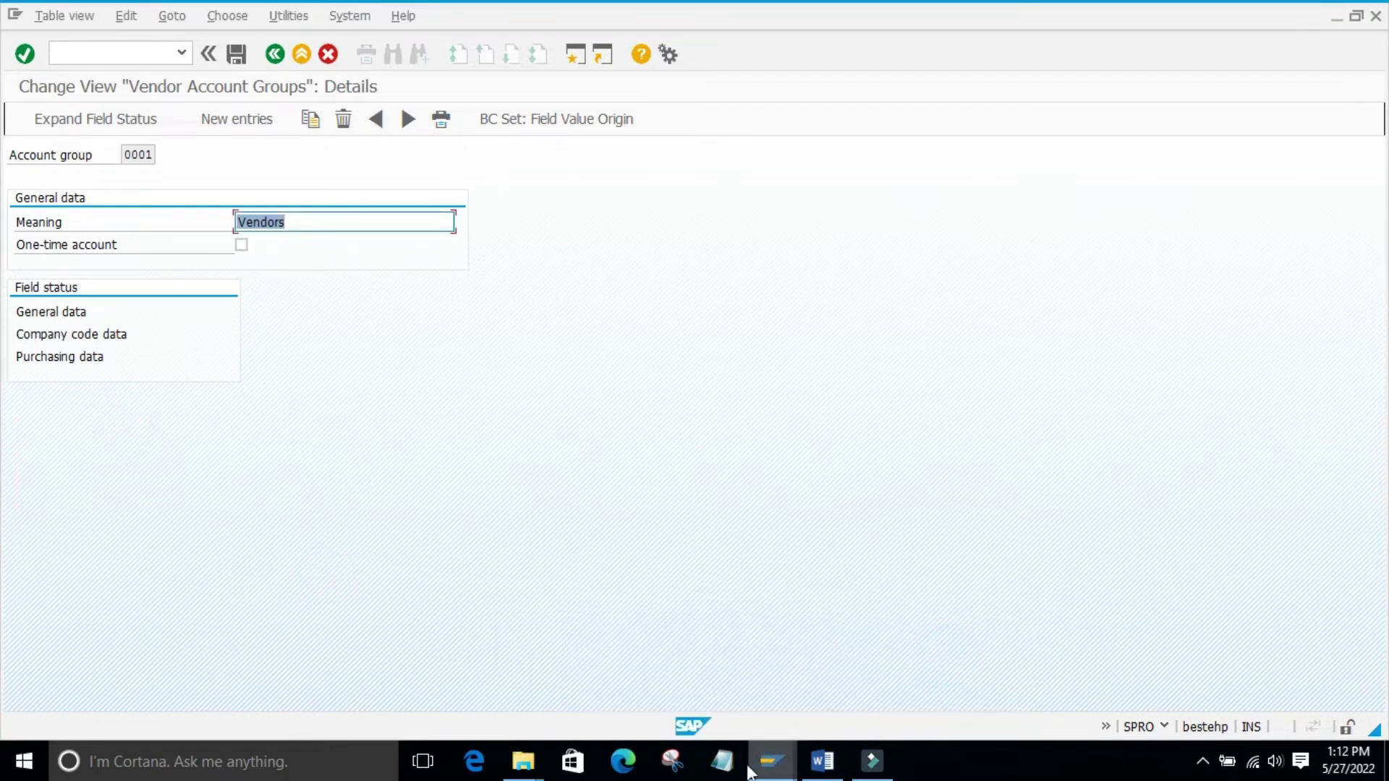
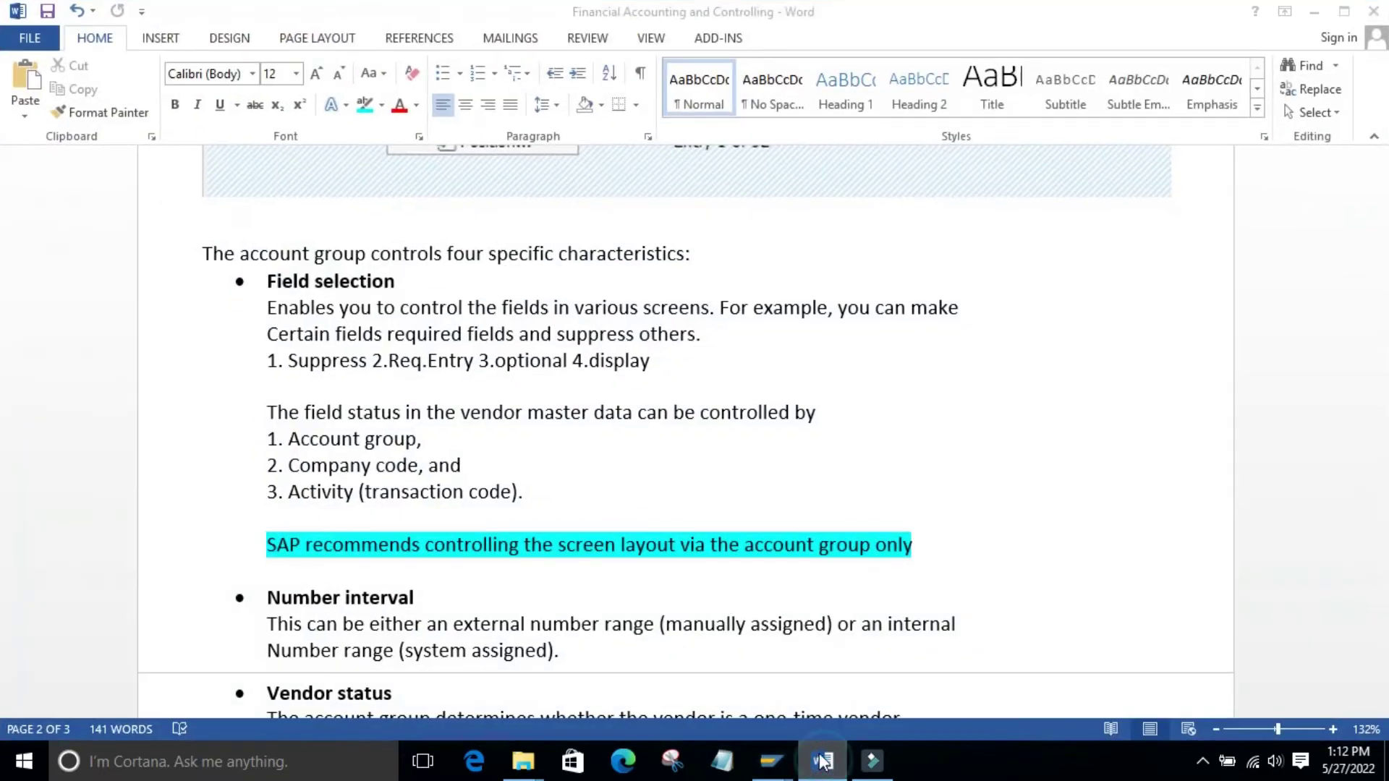
{"action": "left_click", "coordinate": [823, 761]}
{"action": "left_click", "coordinate": [771, 761]}
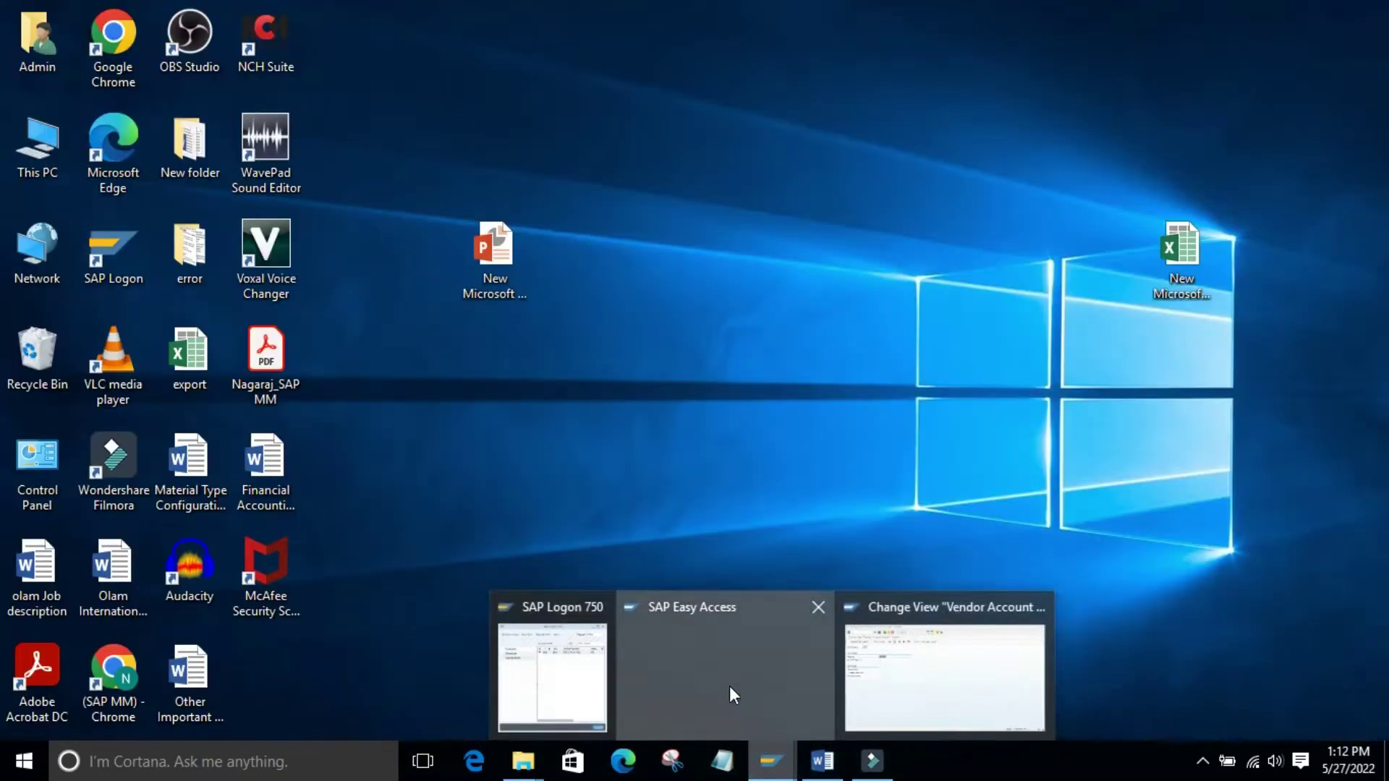
{"action": "left_click", "coordinate": [730, 688]}
Leave the vendor account group details in SAP for the Change Vendor transaction XK02
{"action": "left_click", "coordinate": [769, 761]}
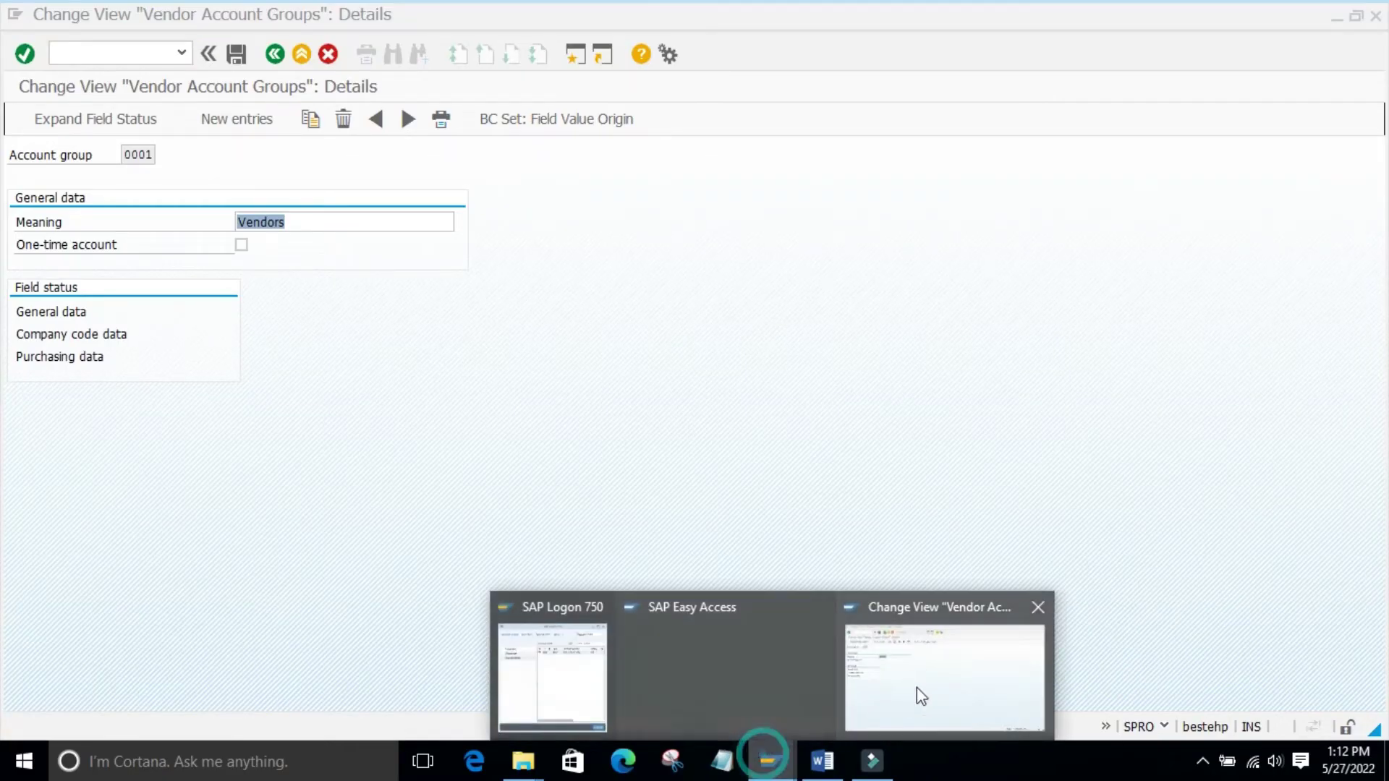
{"action": "left_click", "coordinate": [915, 682]}
{"action": "left_click", "coordinate": [79, 52]}
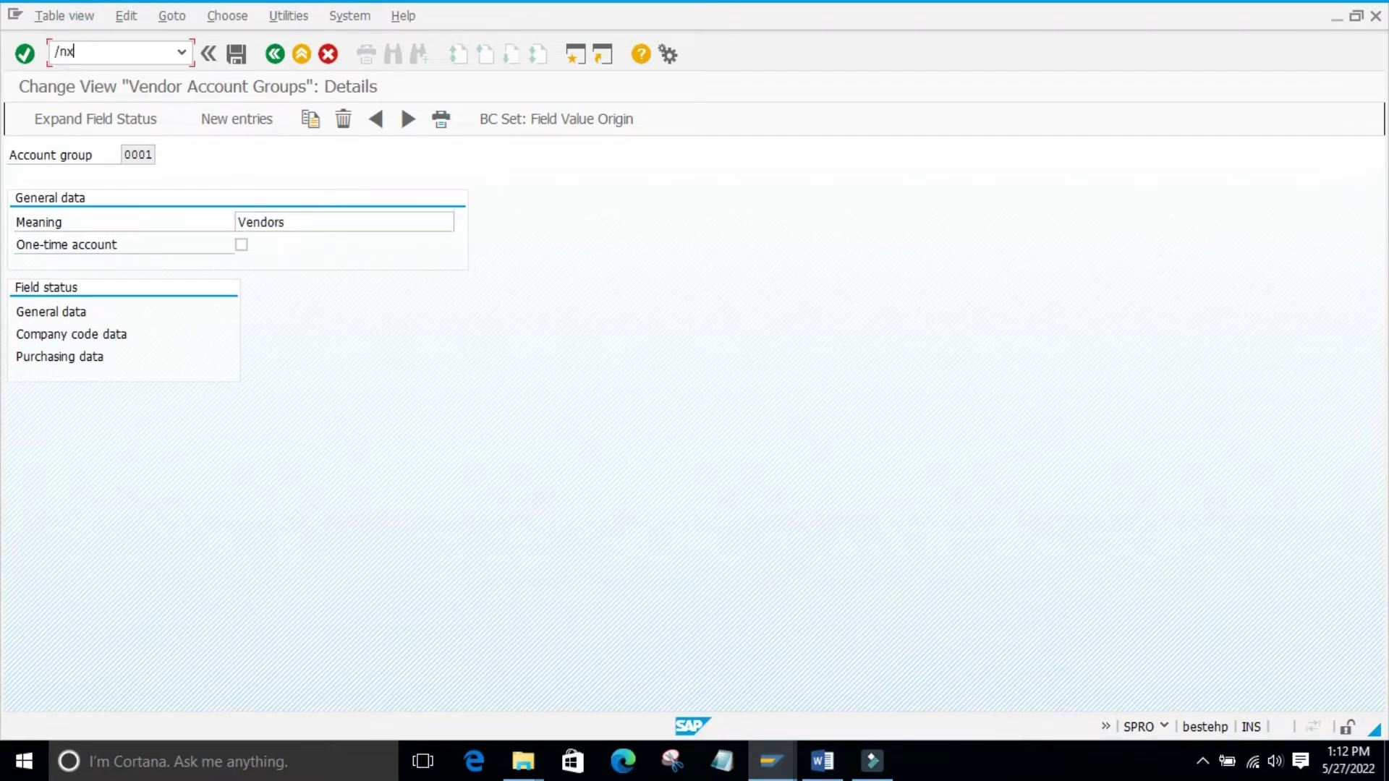
{"action": "key", "text": "Return"}
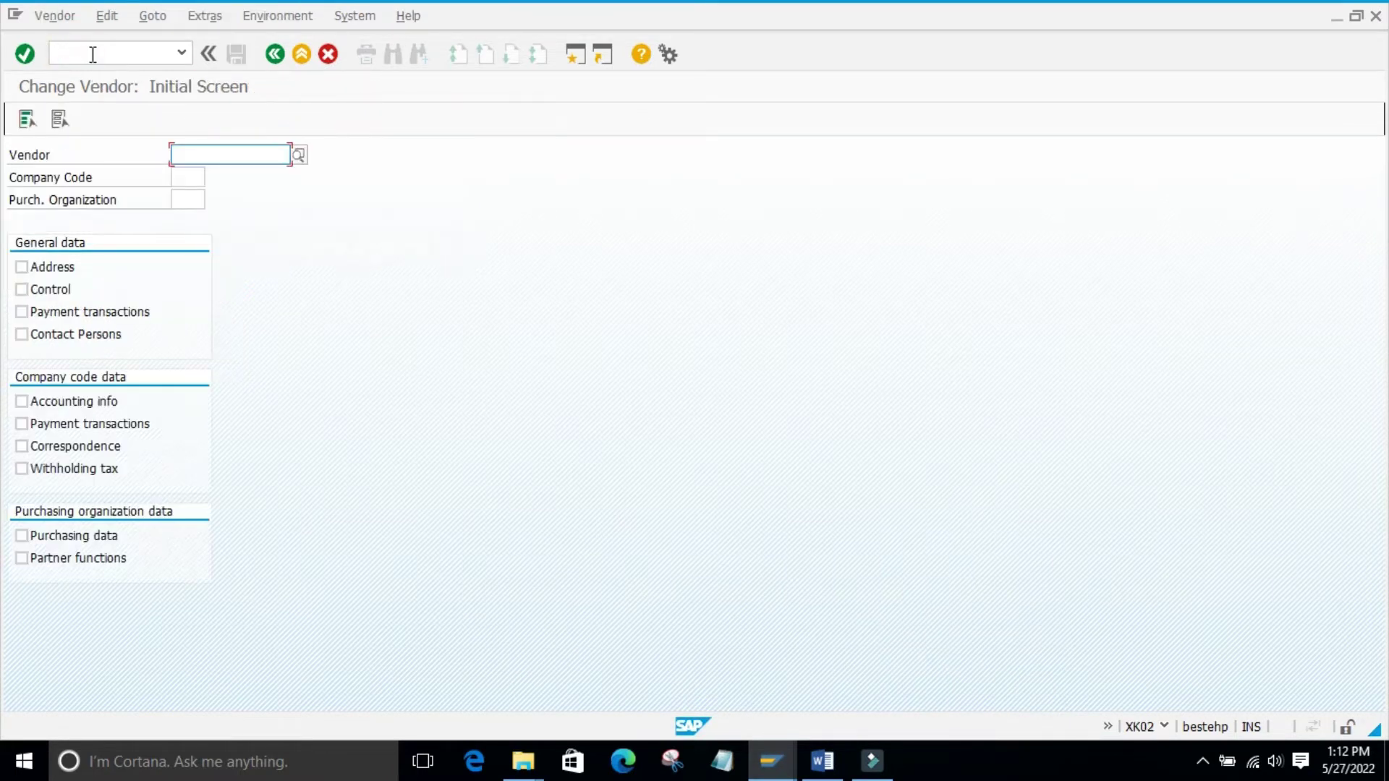
{"action": "left_click", "coordinate": [136, 665]}
{"action": "left_click", "coordinate": [771, 761]}
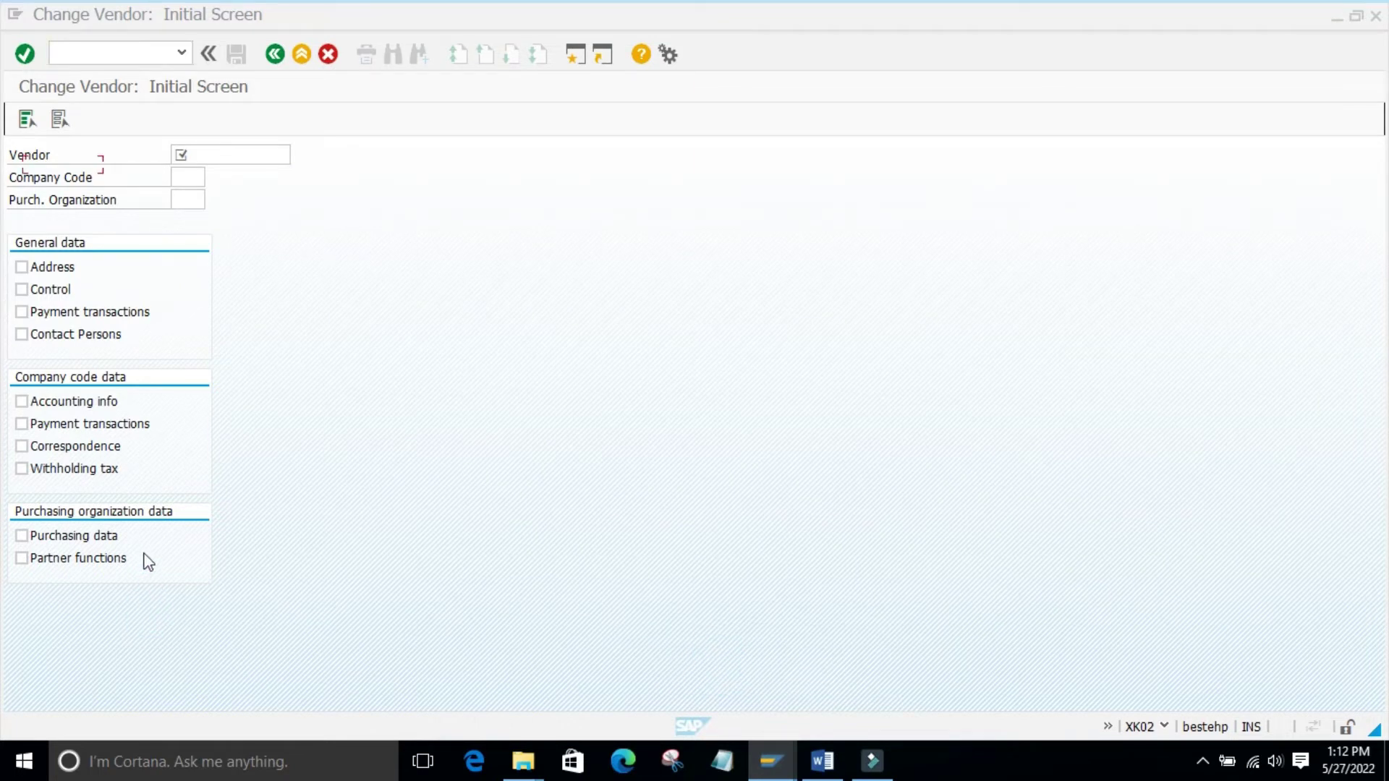
{"action": "left_click", "coordinate": [102, 56]}
{"action": "left_click", "coordinate": [780, 770]}
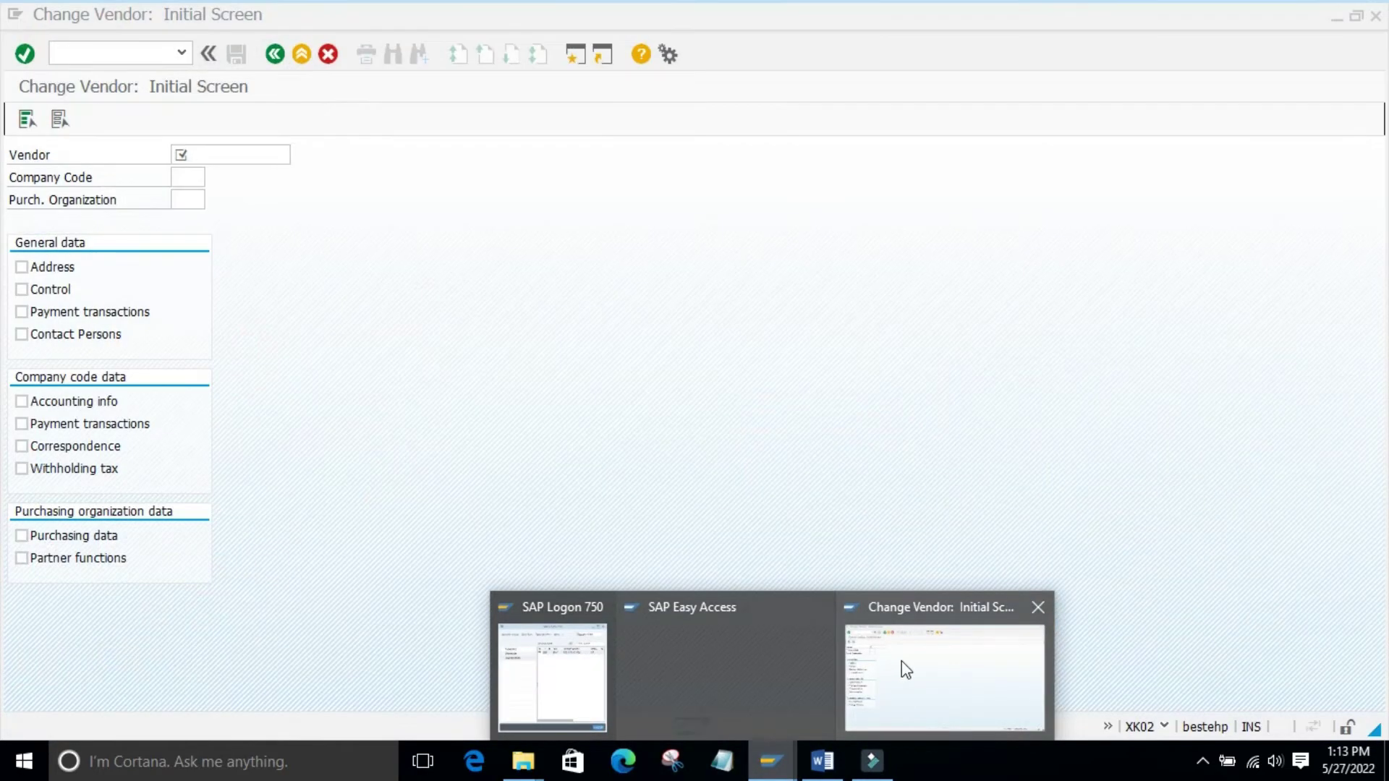
{"action": "left_click", "coordinate": [902, 661]}
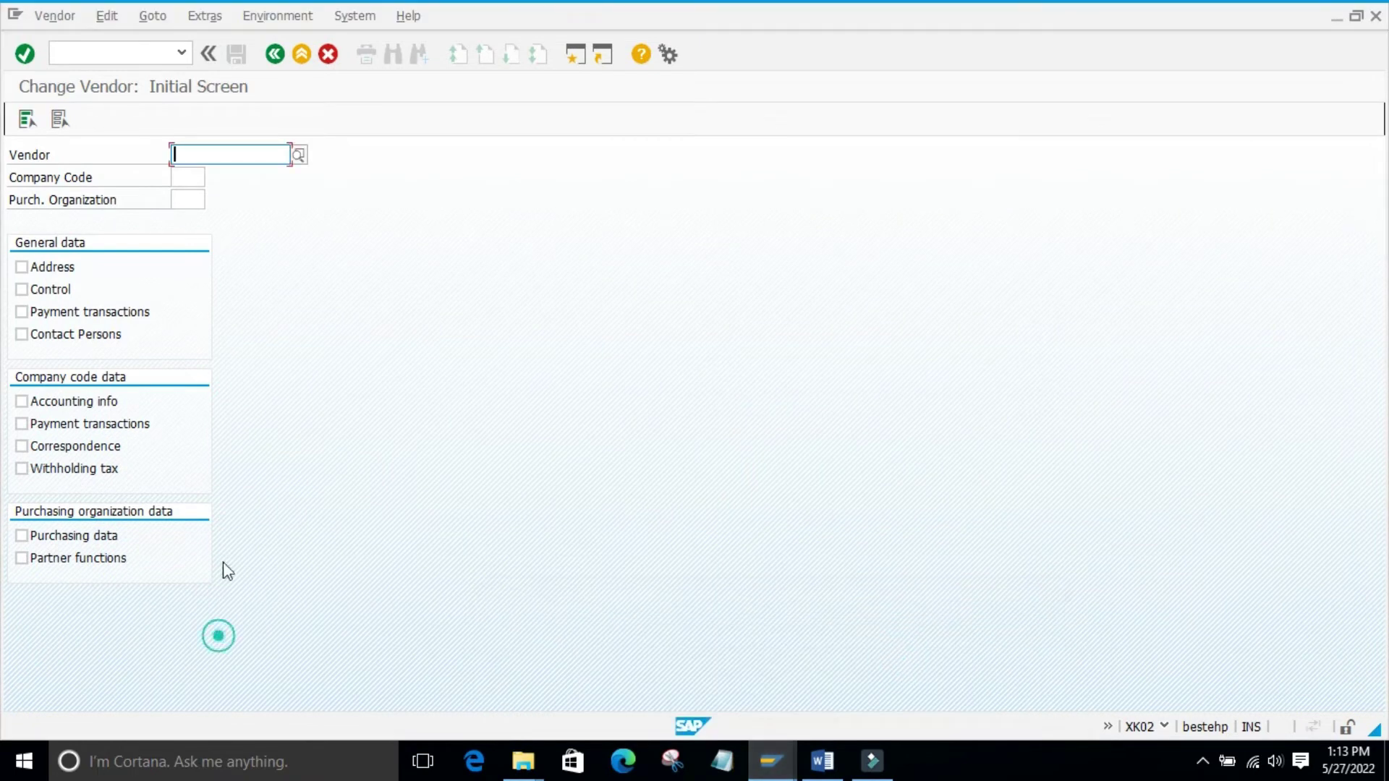
Open an additional SAP session and display the SAP Customizing Implementation Guide through transaction SPRO
{"action": "left_click", "coordinate": [579, 57]}
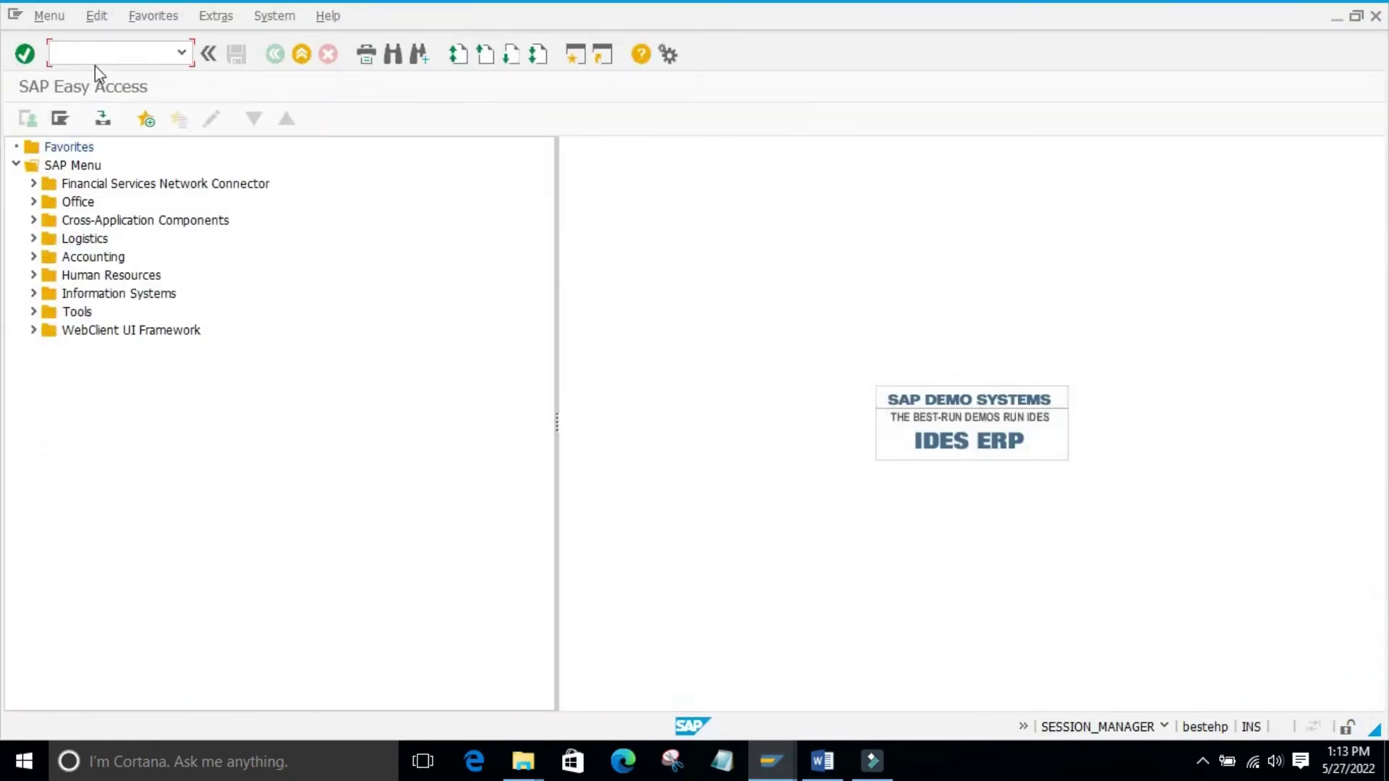
{"action": "left_click", "coordinate": [83, 51]}
{"action": "key", "text": "Return"}
{"action": "left_click", "coordinate": [100, 129]}
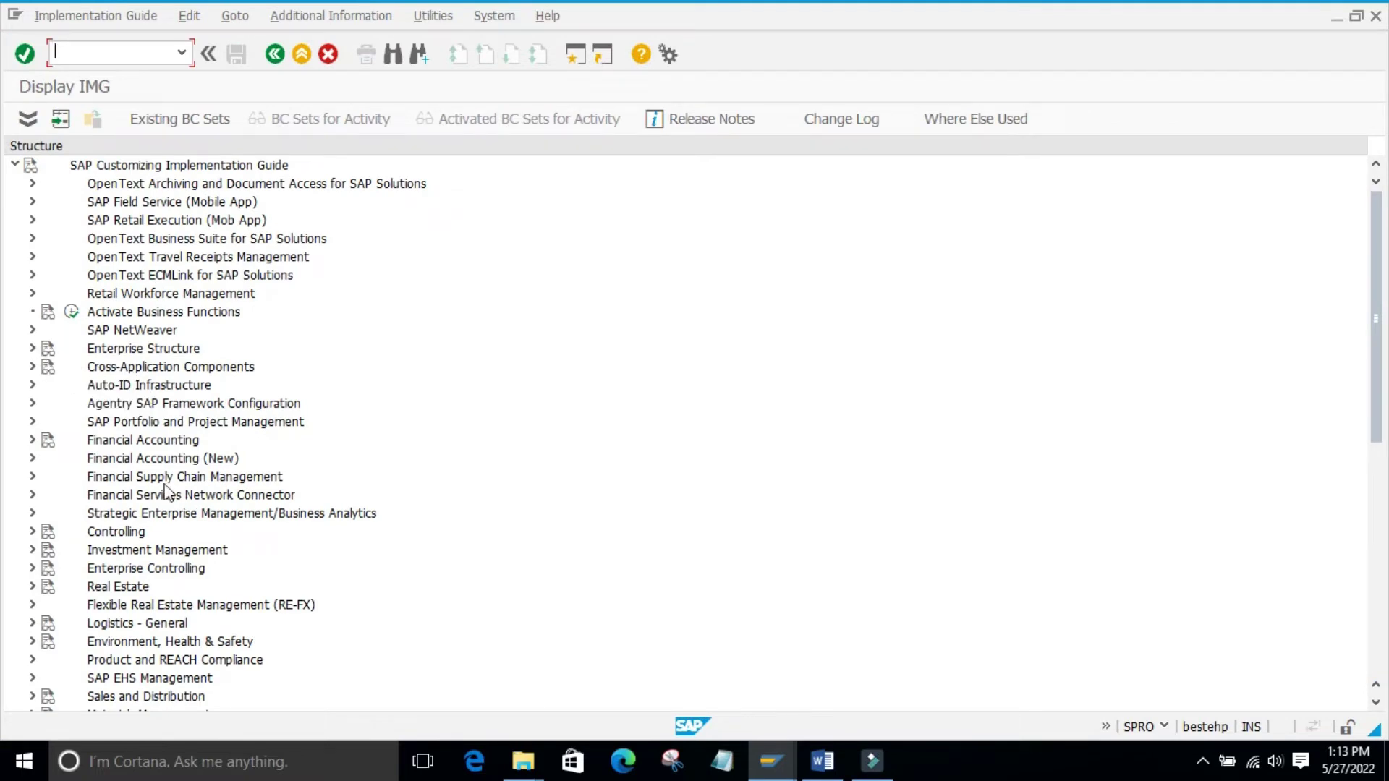
Under Financial Accounting (New), open the vendor account groups via Accounts Receivable and Accounts Payable, Vendor Accounts, Master Data, Preparations for Creating Vendor Master Data
{"action": "left_click", "coordinate": [32, 457]}
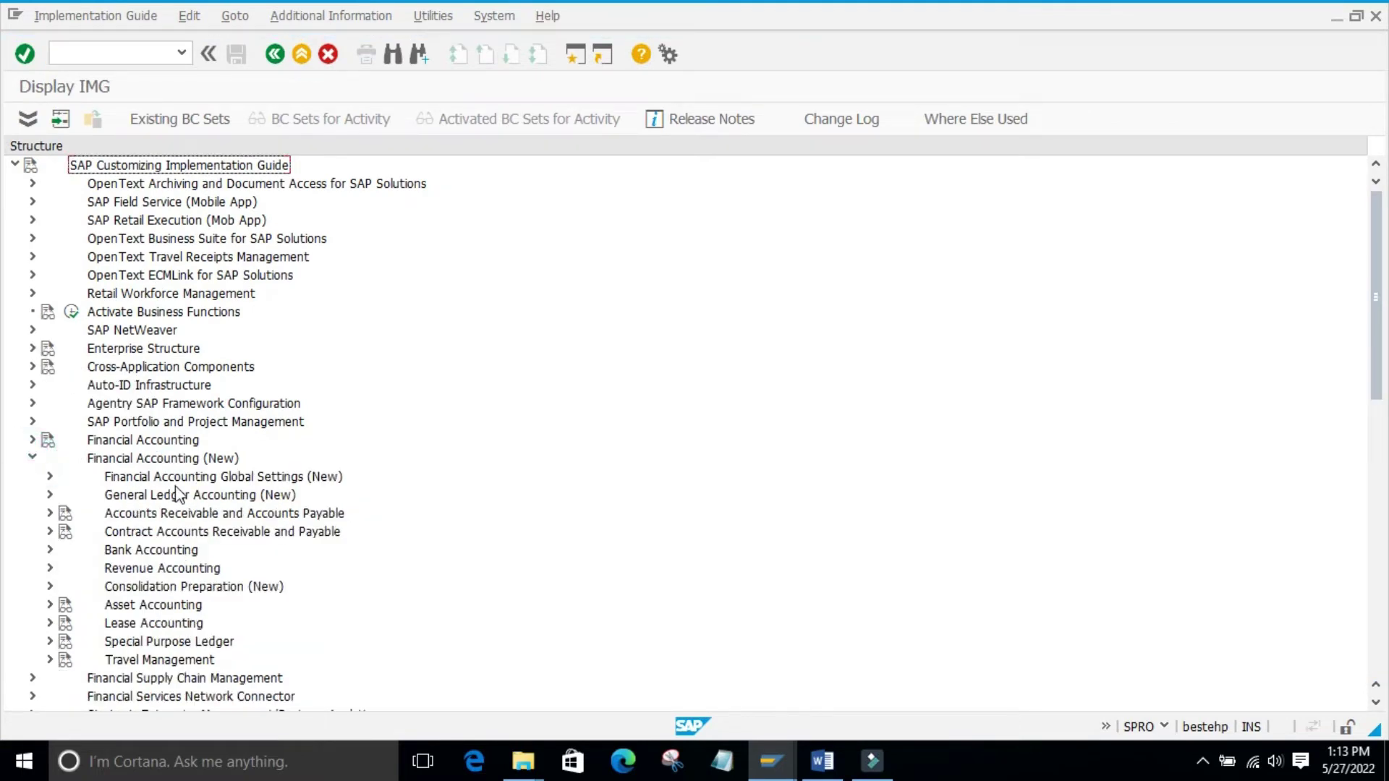
{"action": "left_click", "coordinate": [49, 476]}
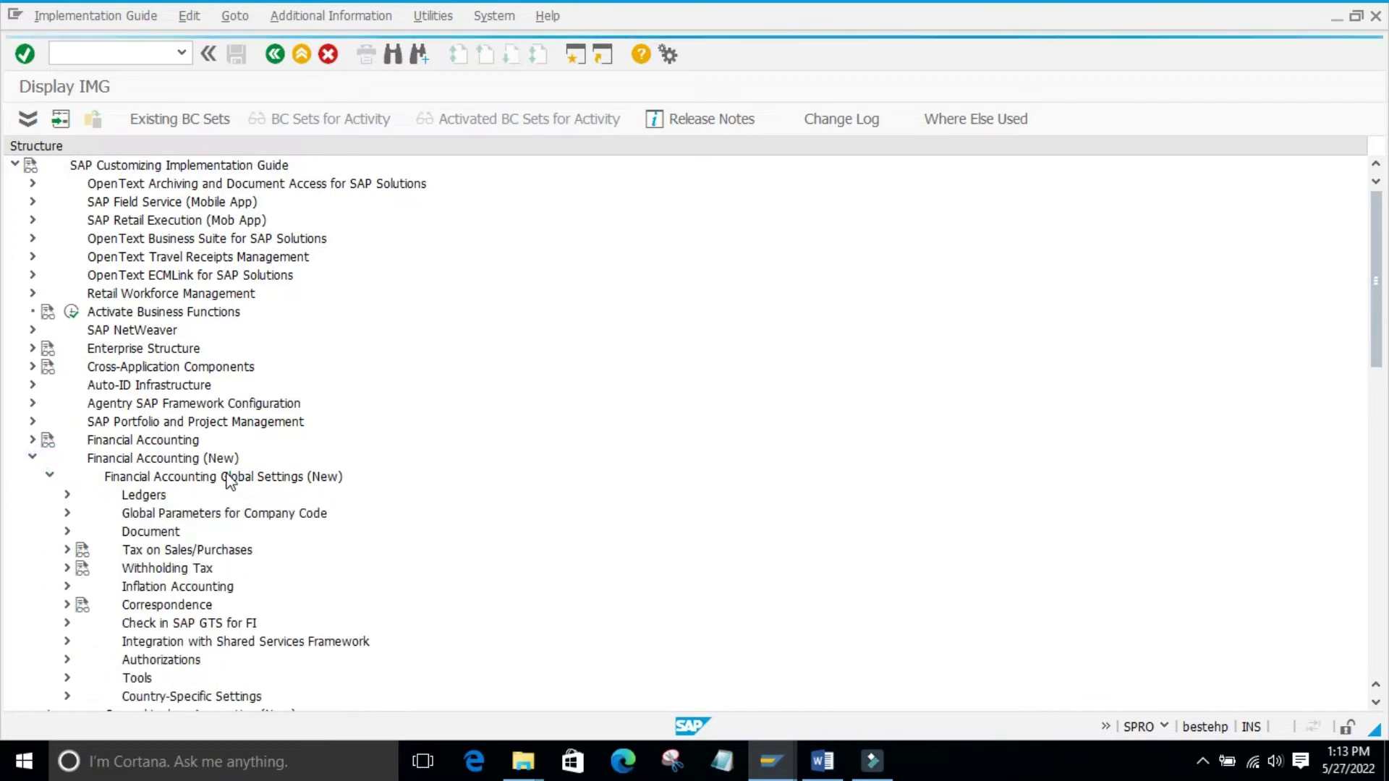
{"action": "left_click", "coordinate": [49, 475]}
{"action": "left_click", "coordinate": [49, 513]}
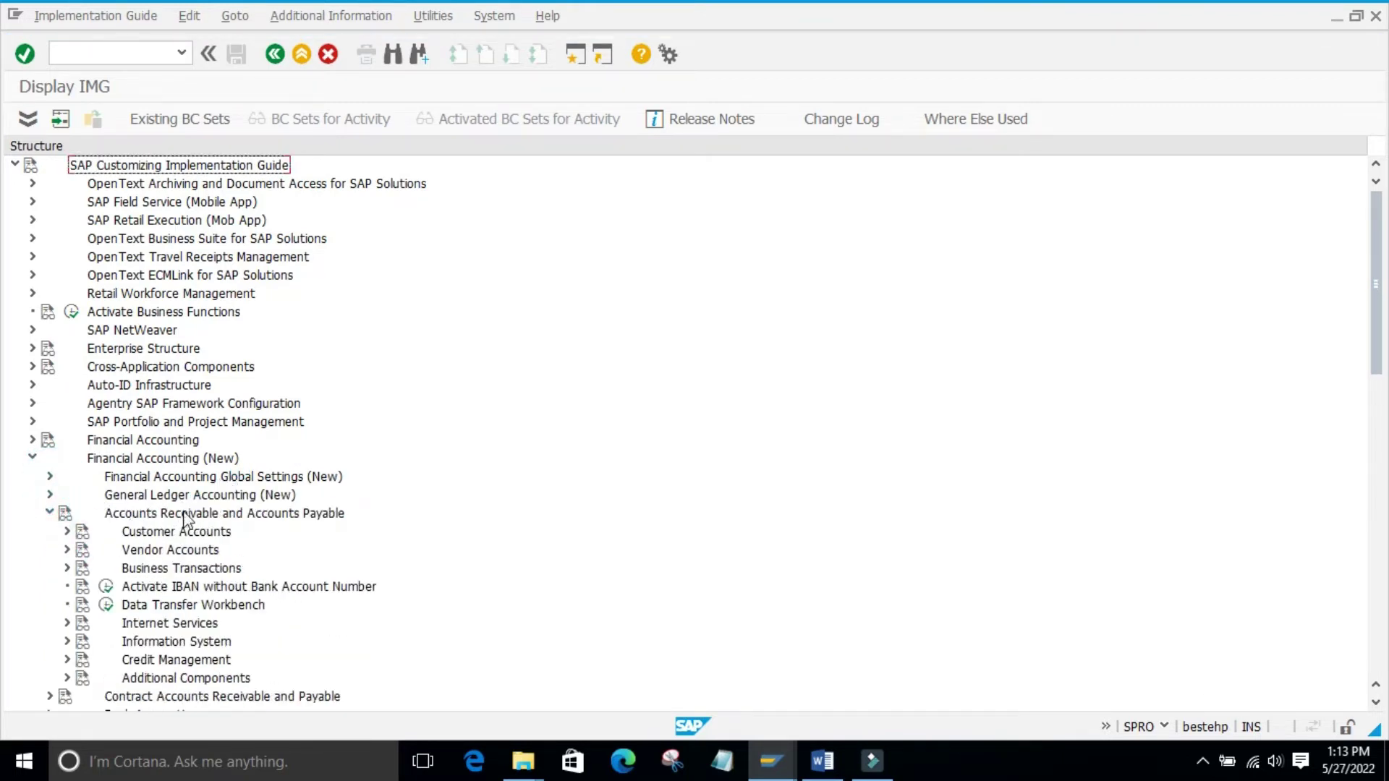
{"action": "left_click", "coordinate": [66, 549]}
{"action": "left_click", "coordinate": [84, 568]}
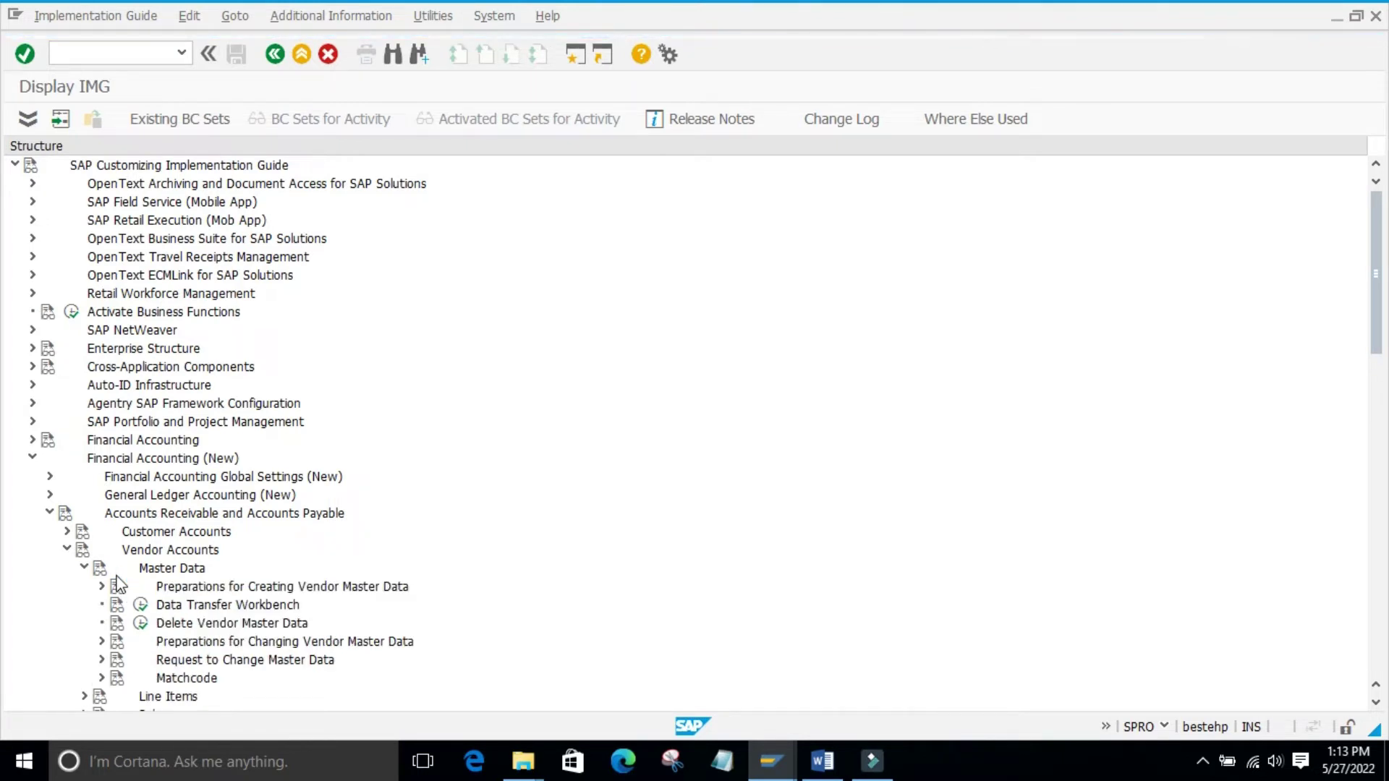
{"action": "left_click", "coordinate": [101, 586]}
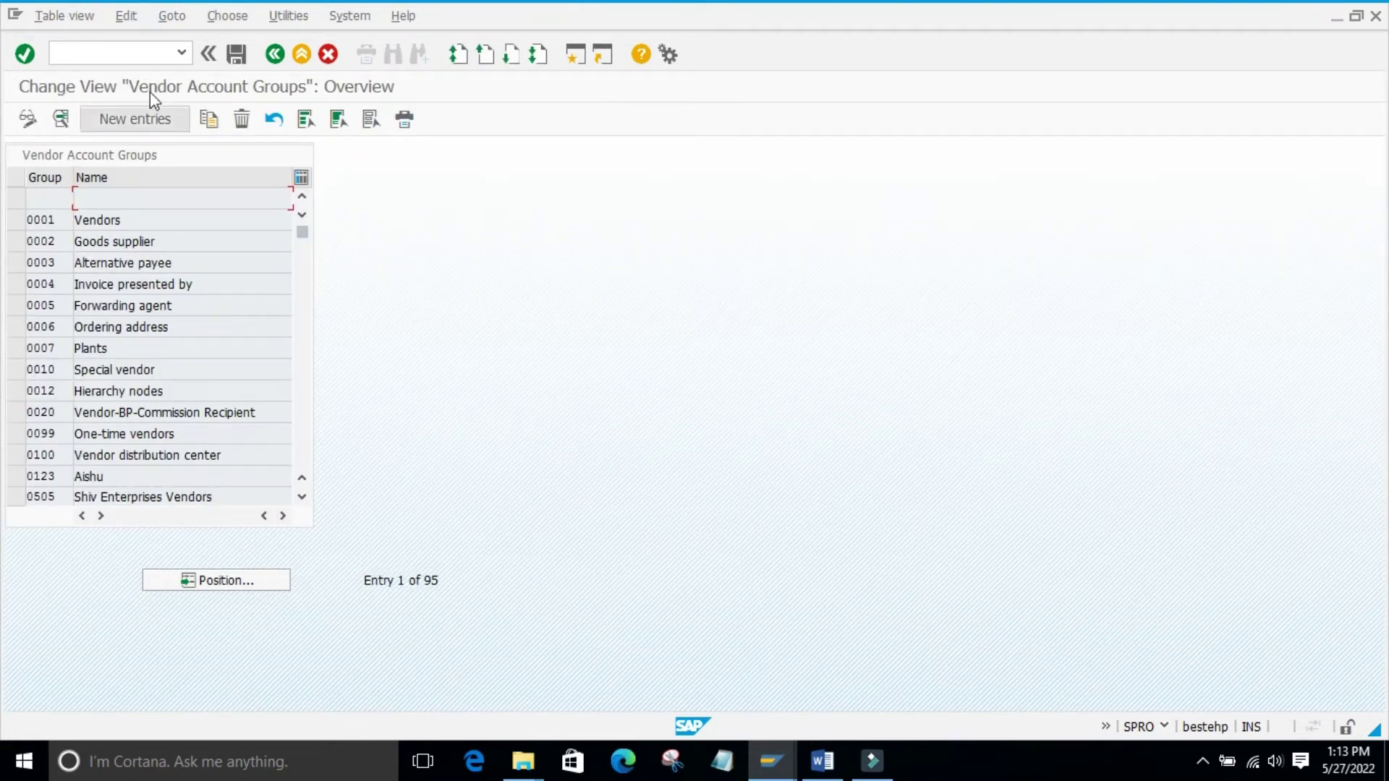
Select vendor account group 0001 in the overview and open its details
{"action": "left_click", "coordinate": [460, 276]}
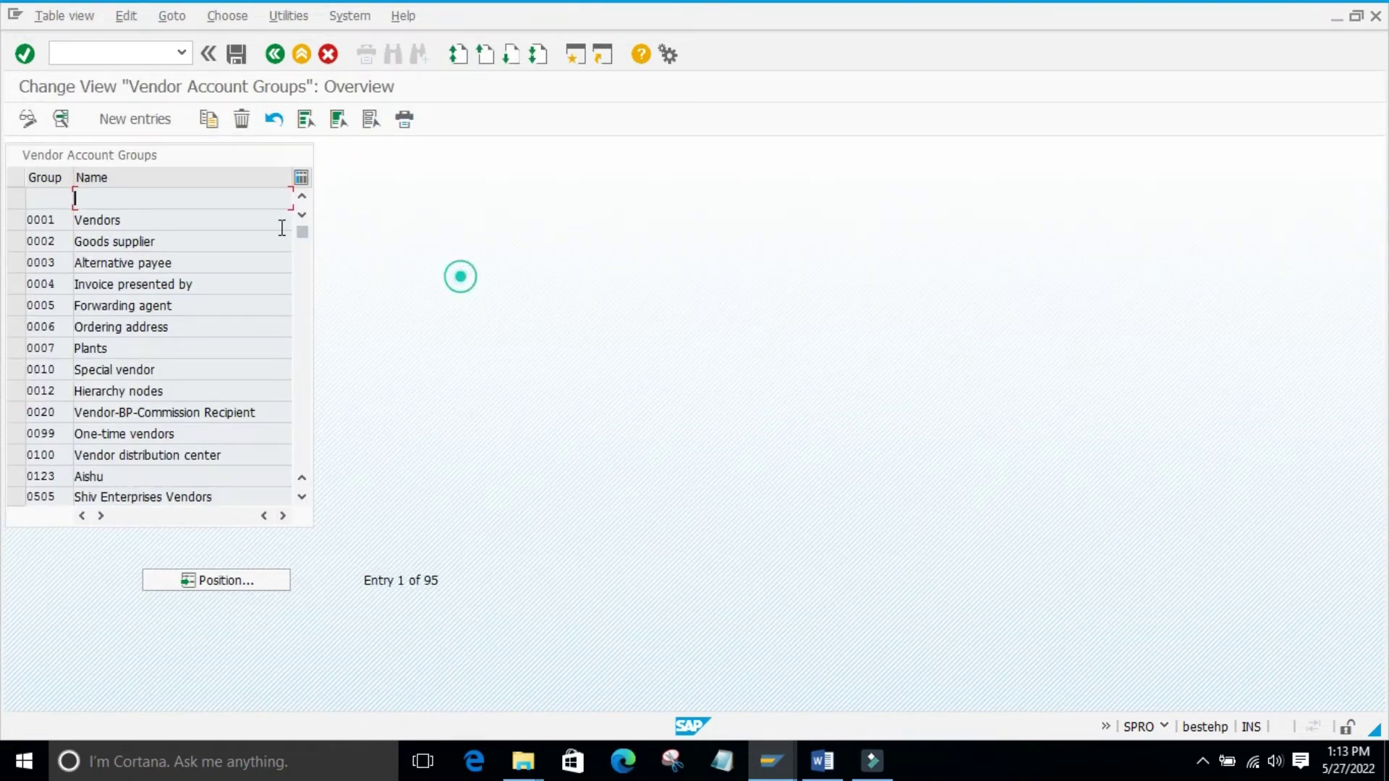
{"action": "left_click", "coordinate": [15, 220]}
{"action": "left_click", "coordinate": [61, 120]}
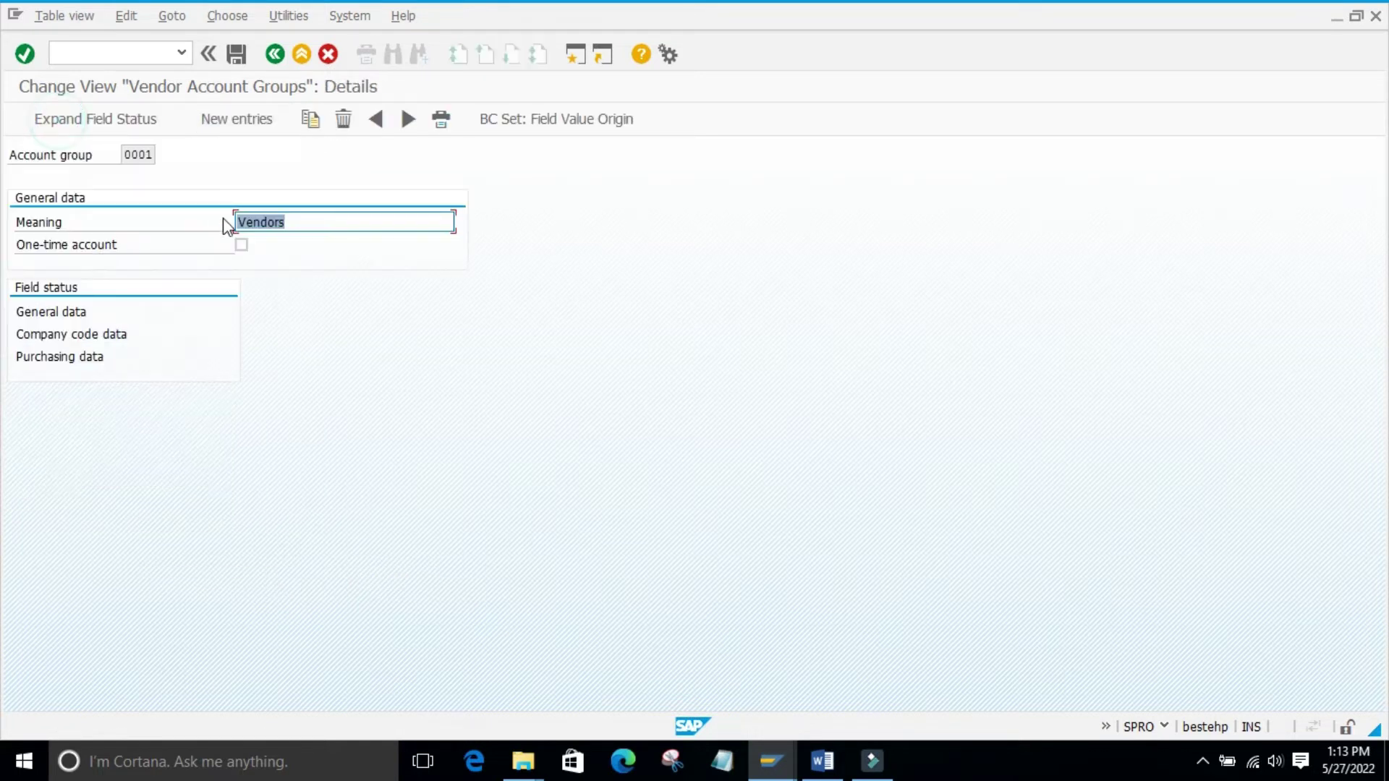
{"action": "left_click", "coordinate": [131, 440]}
Compare the data areas on the Change Vendor initial screen with the field status areas of account group 0001
{"action": "left_click", "coordinate": [772, 760]}
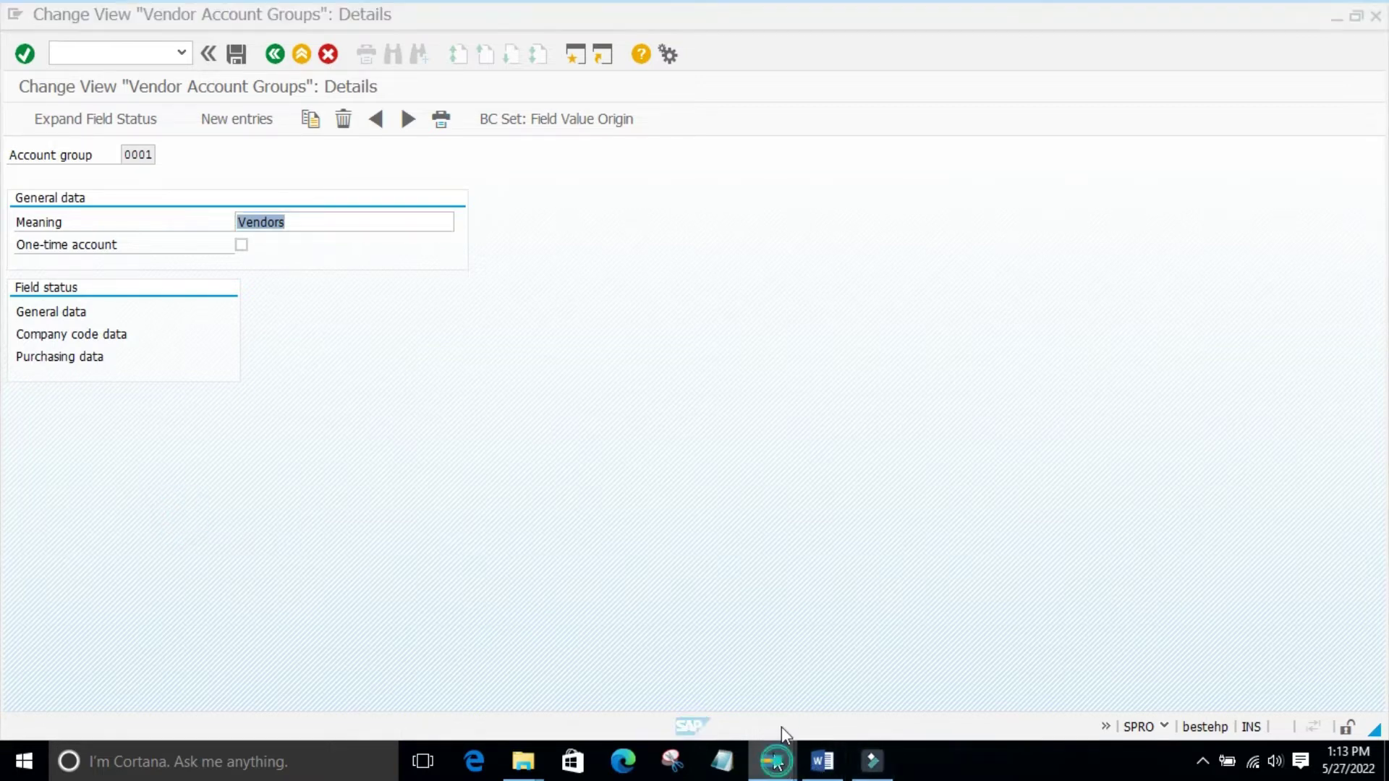
{"action": "left_click", "coordinate": [875, 657]}
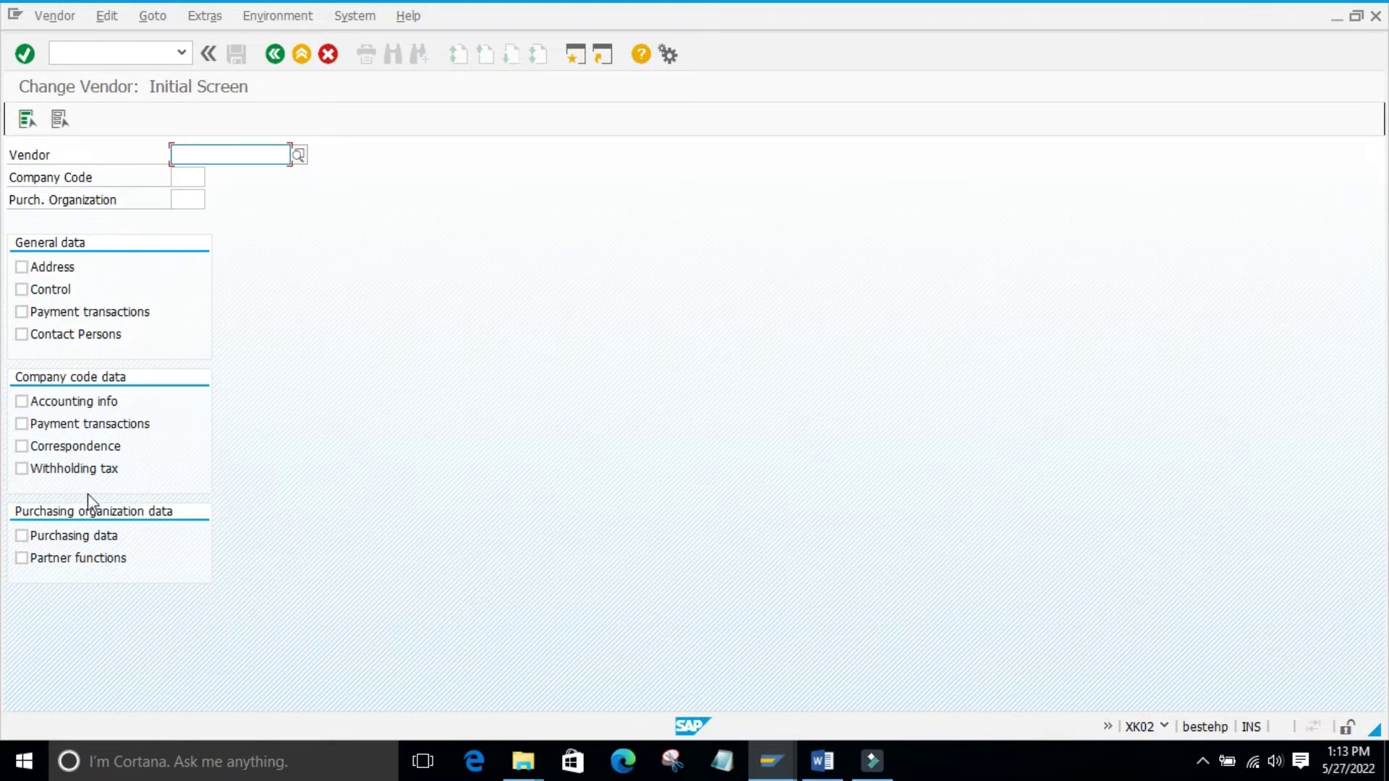
{"action": "left_click", "coordinate": [772, 762]}
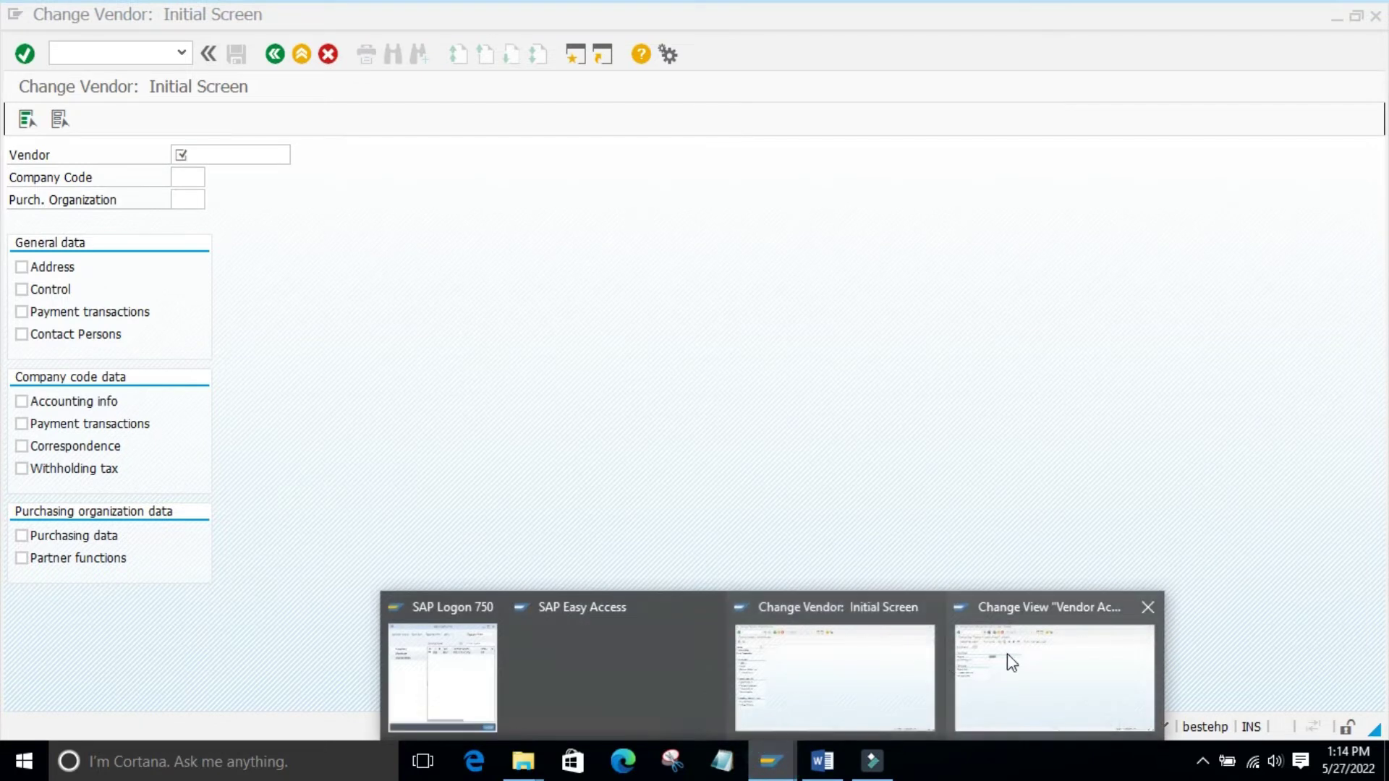
{"action": "left_click", "coordinate": [1010, 662]}
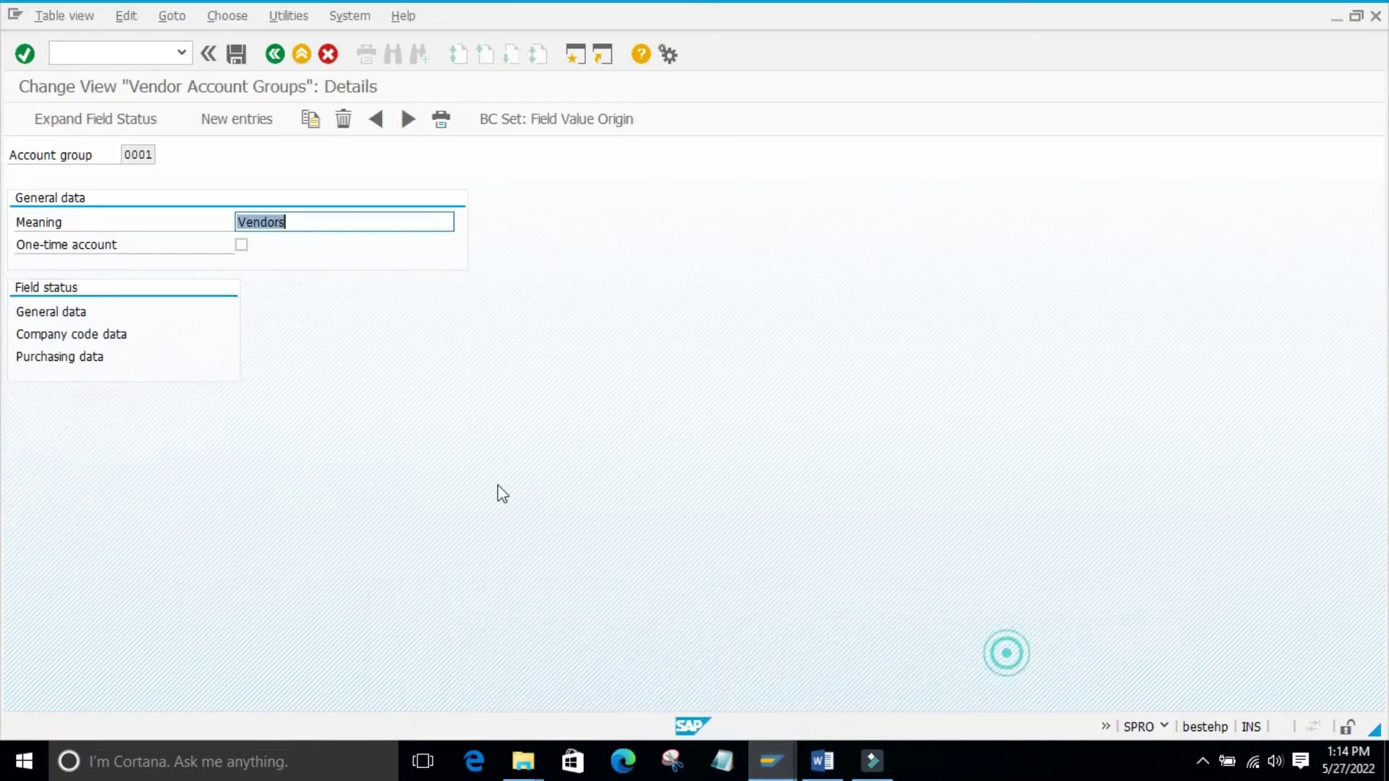
Open the General data field status of account group 0001 and compare its groups with the General data section in Change Vendor
{"action": "double_click", "coordinate": [49, 312]}
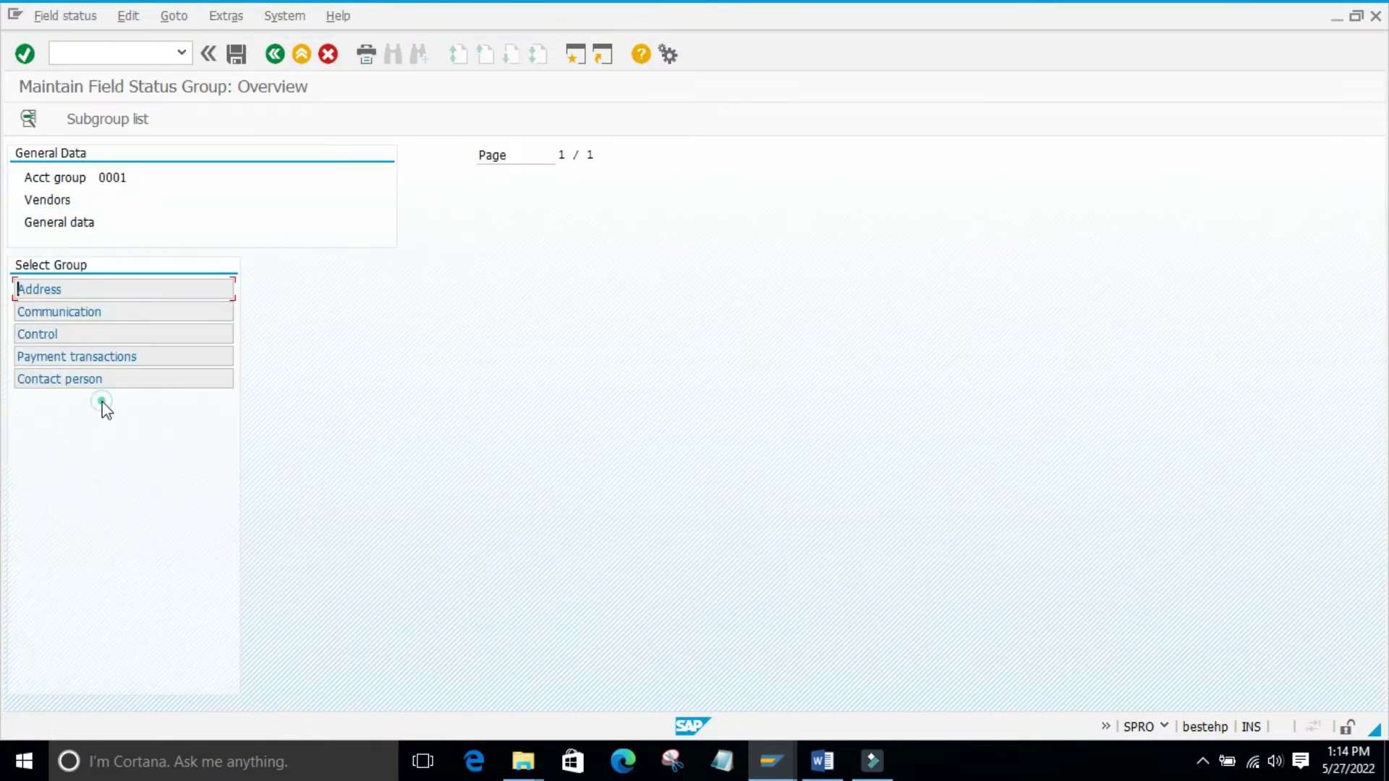
{"action": "left_click", "coordinate": [771, 762]}
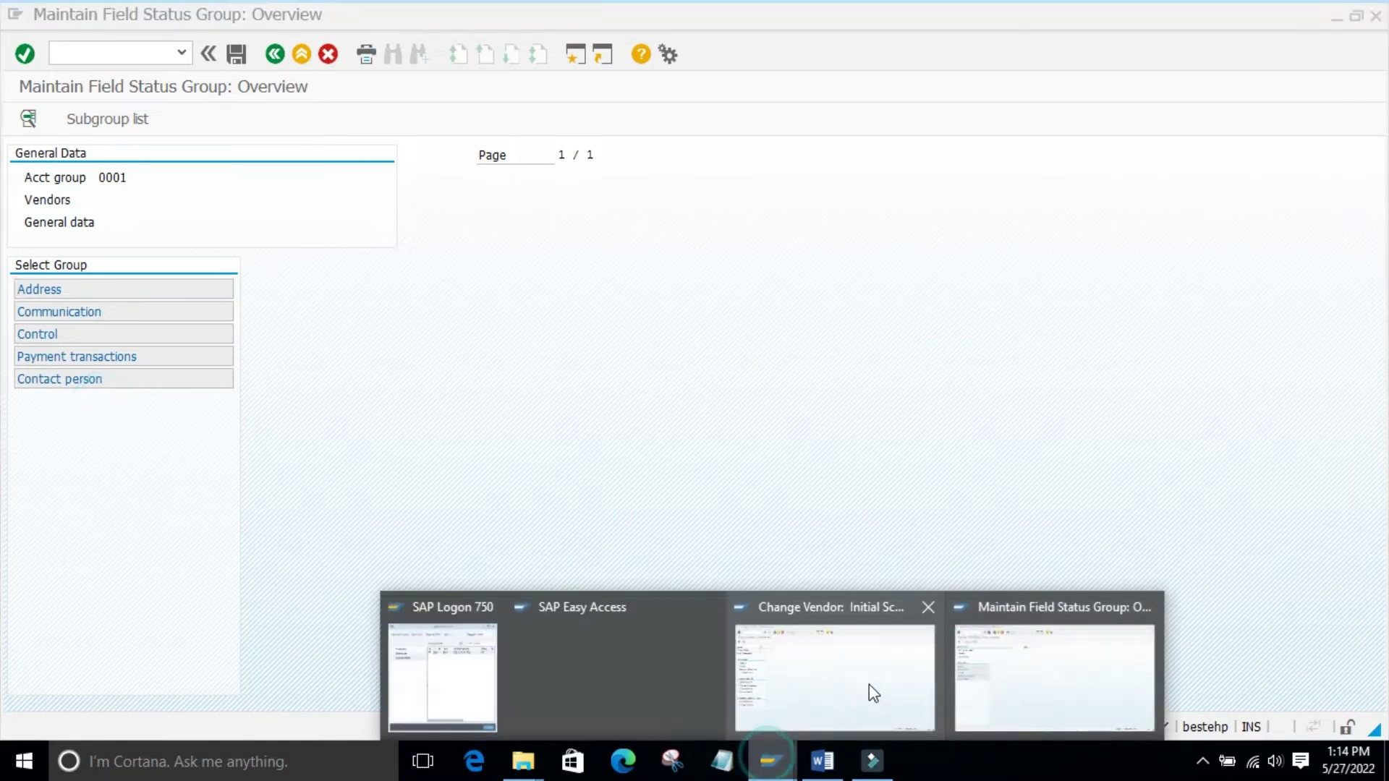
{"action": "left_click", "coordinate": [1025, 650]}
{"action": "left_click", "coordinate": [766, 754]}
{"action": "left_click", "coordinate": [784, 699]}
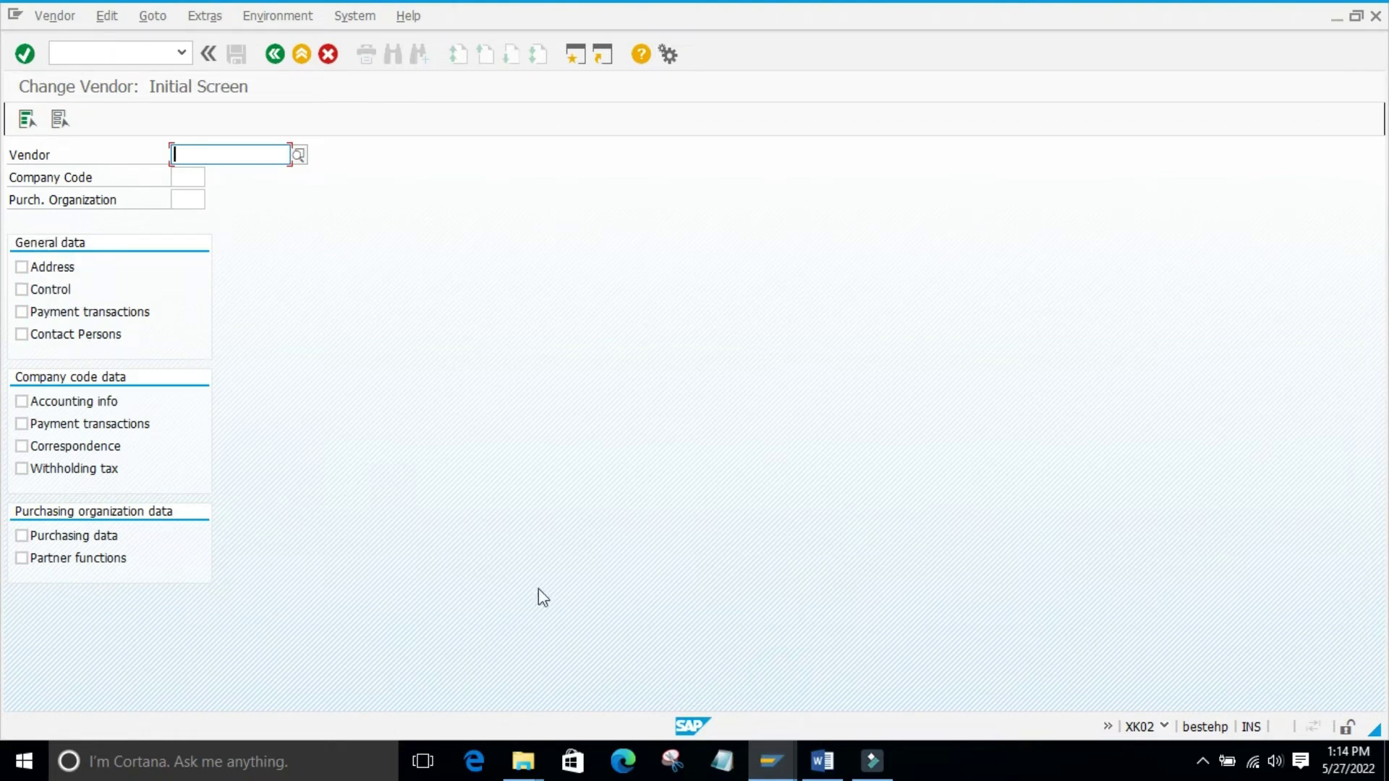
{"action": "mouse_move", "coordinate": [772, 765]}
{"action": "mouse_move", "coordinate": [1015, 681]}
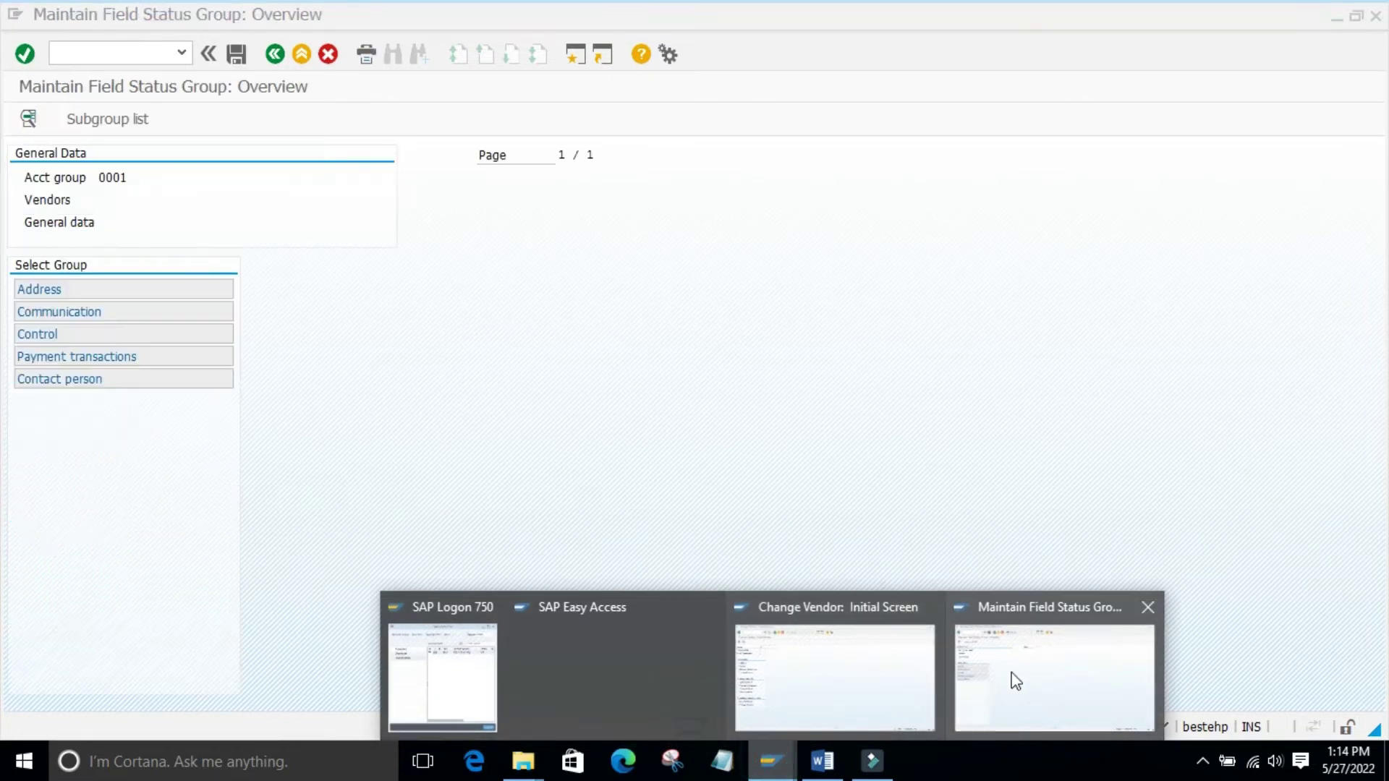
{"action": "left_click", "coordinate": [1015, 681]}
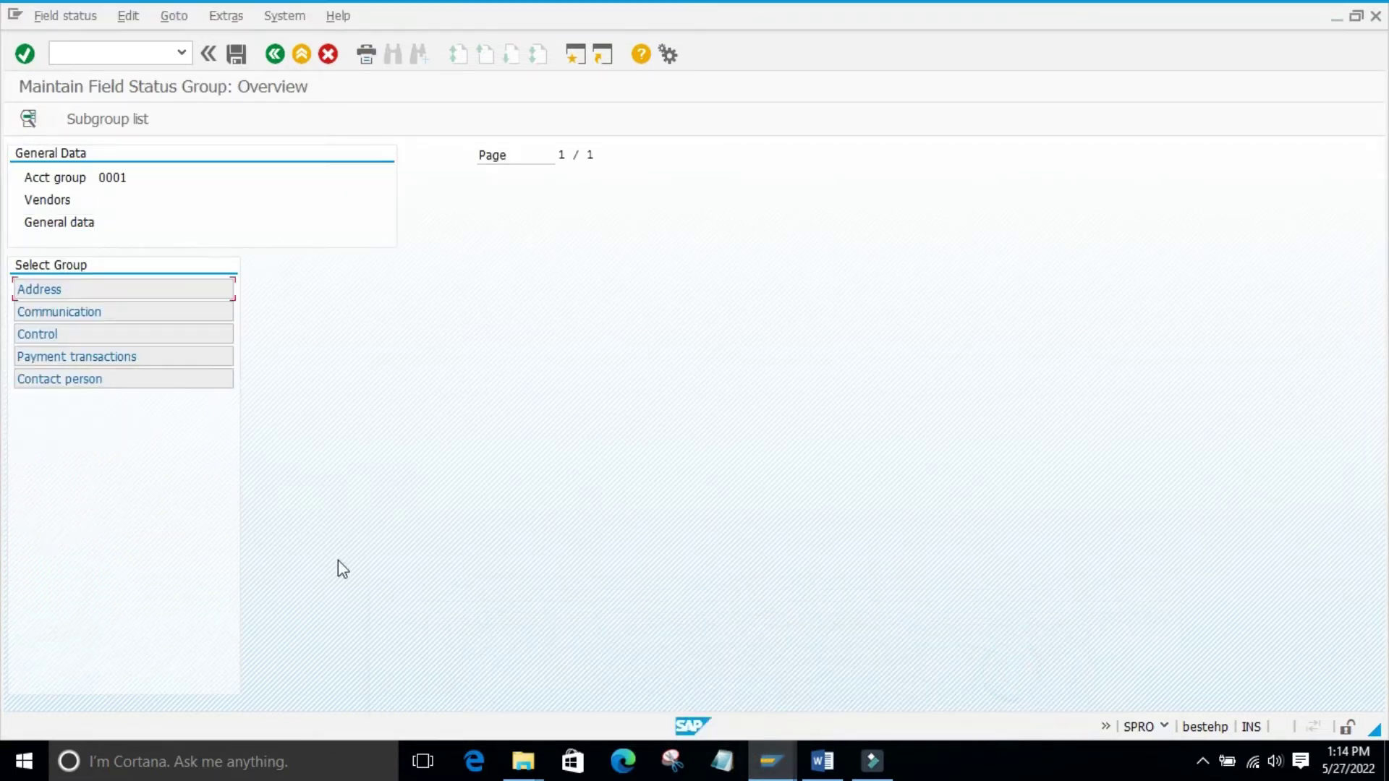
Open the Address field status settings, examine the suppress, required, optional and display choices, and return to Change Vendor
{"action": "double_click", "coordinate": [32, 289]}
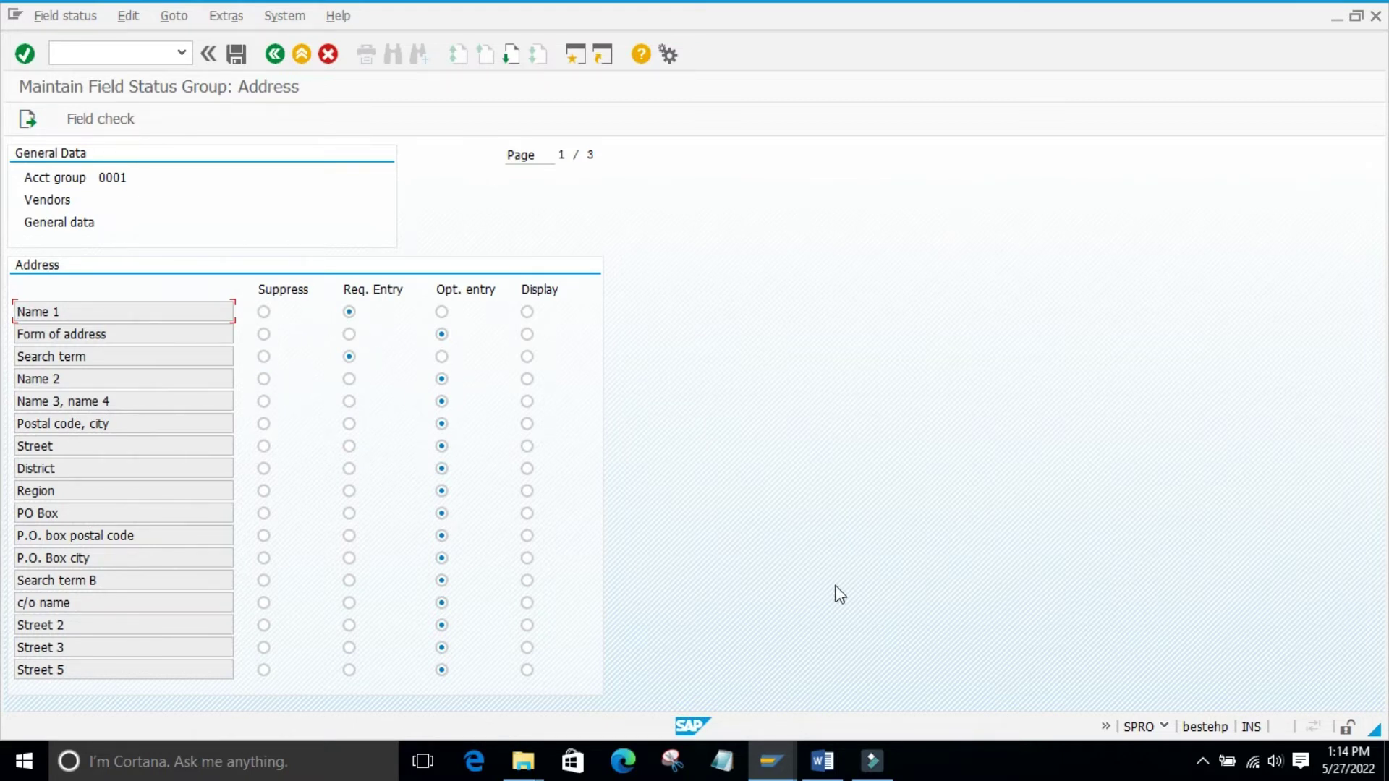
{"action": "left_click", "coordinate": [757, 445]}
{"action": "mouse_move", "coordinate": [771, 760]}
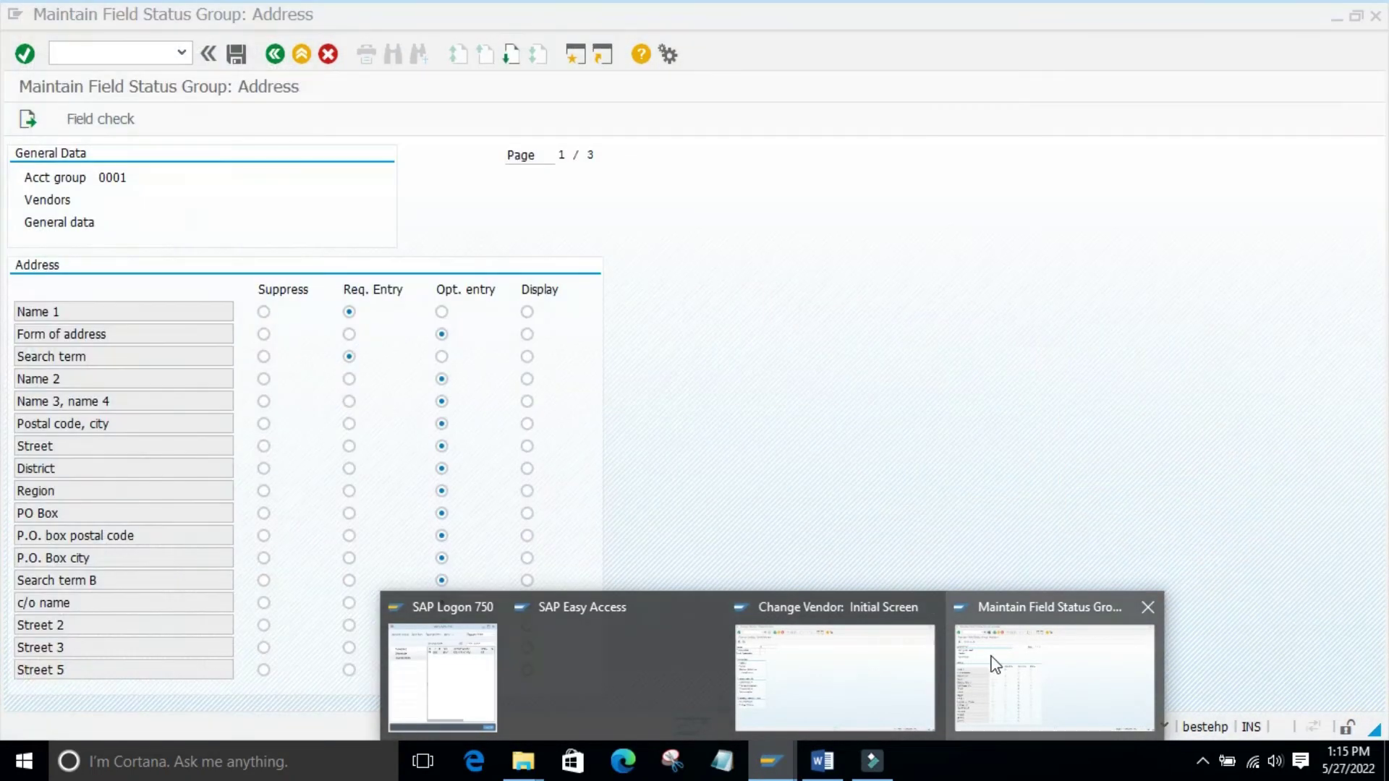
{"action": "left_click", "coordinate": [992, 661]}
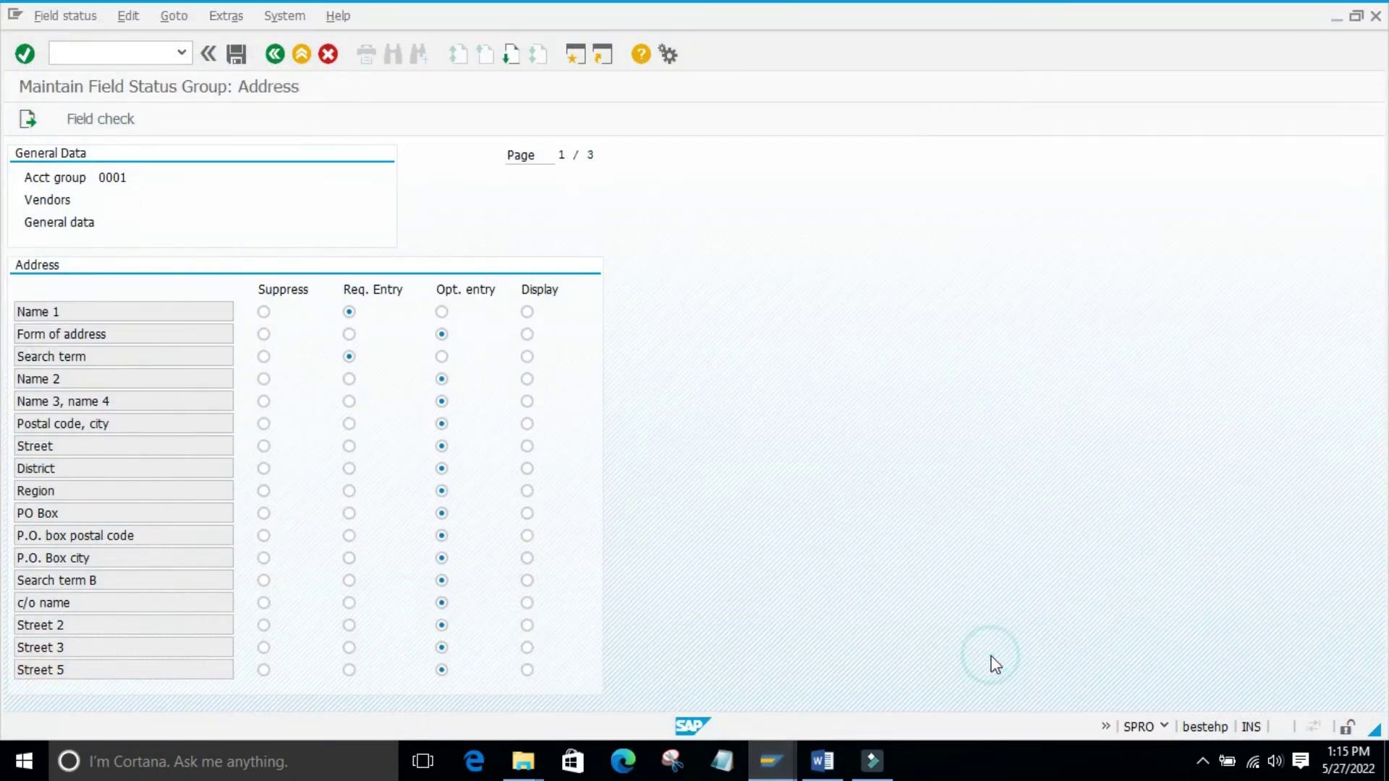
{"action": "mouse_move", "coordinate": [771, 760]}
{"action": "left_click", "coordinate": [856, 655]}
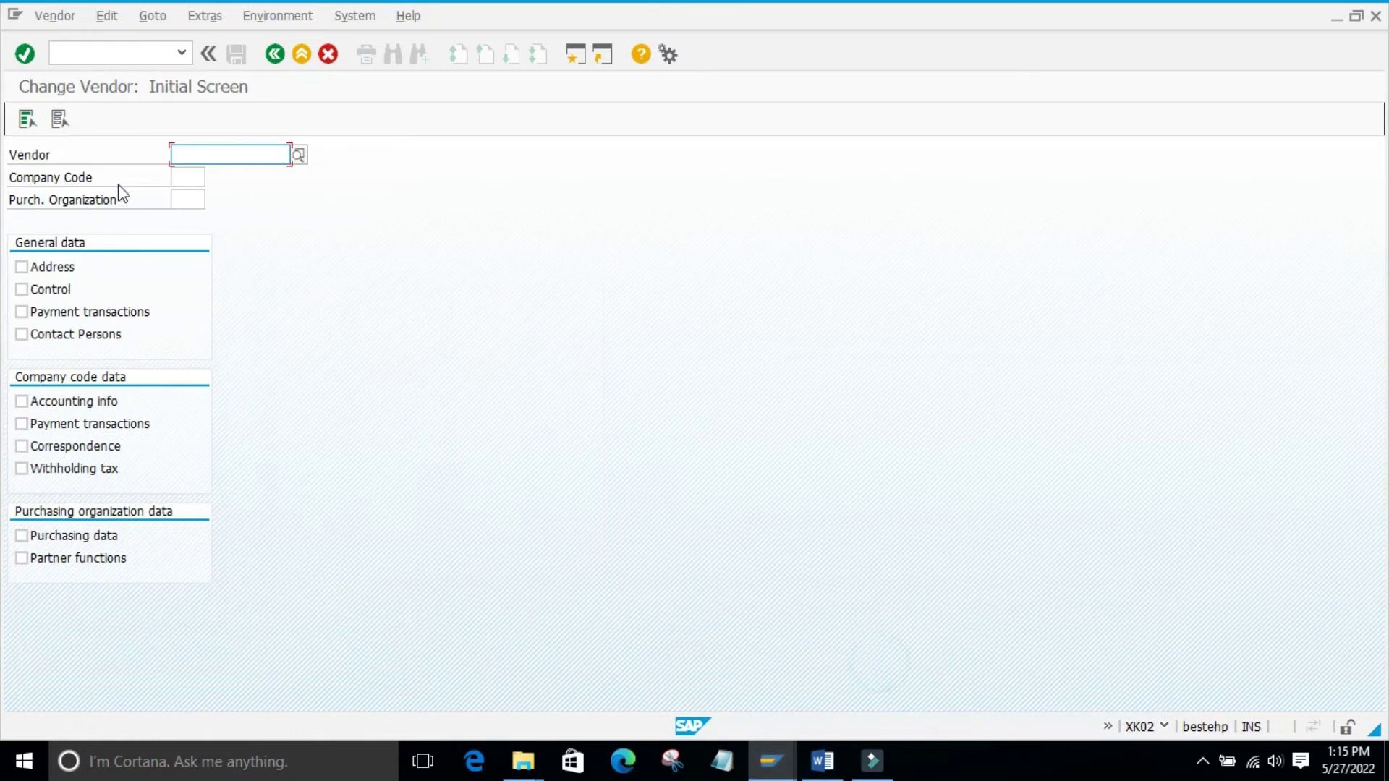
{"action": "left_click", "coordinate": [505, 361]}
{"action": "key", "text": "Tab"}
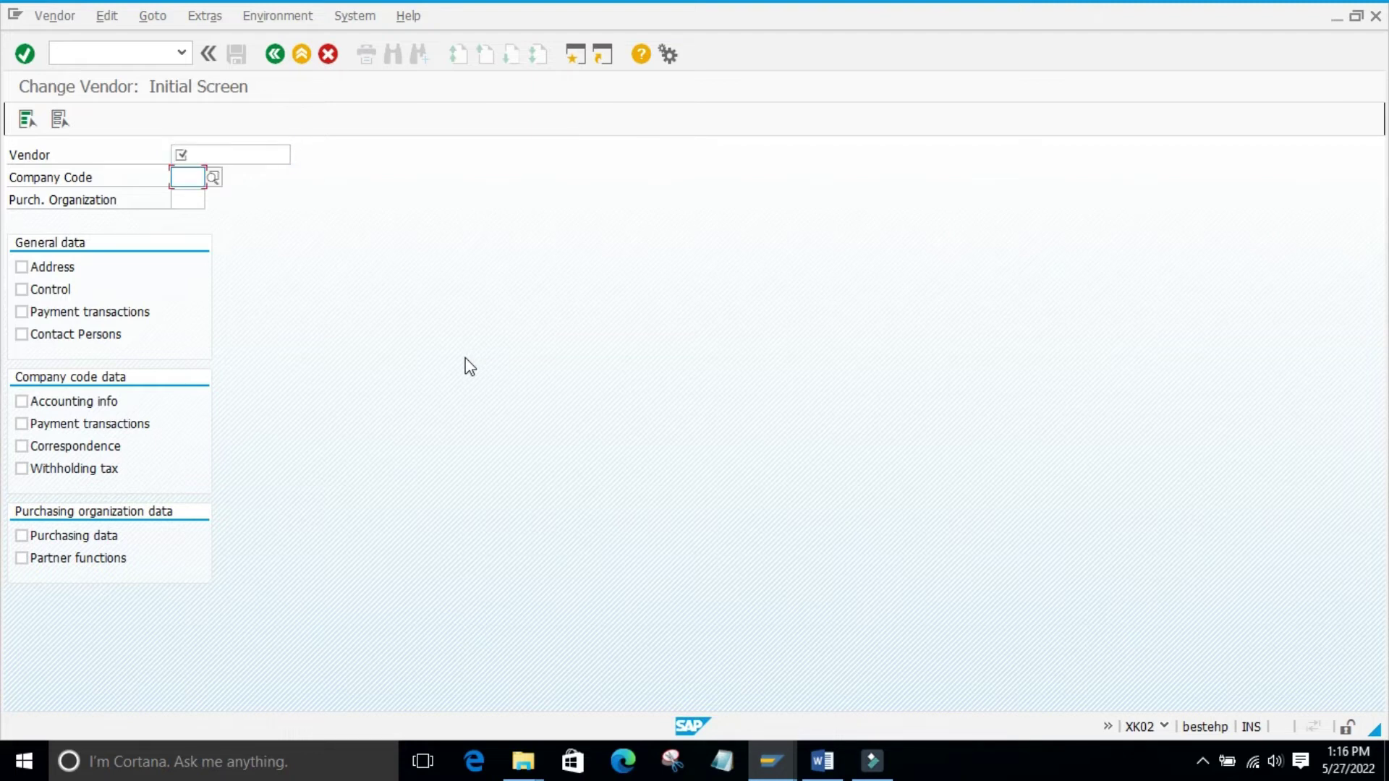
{"action": "type", "text": "98"}
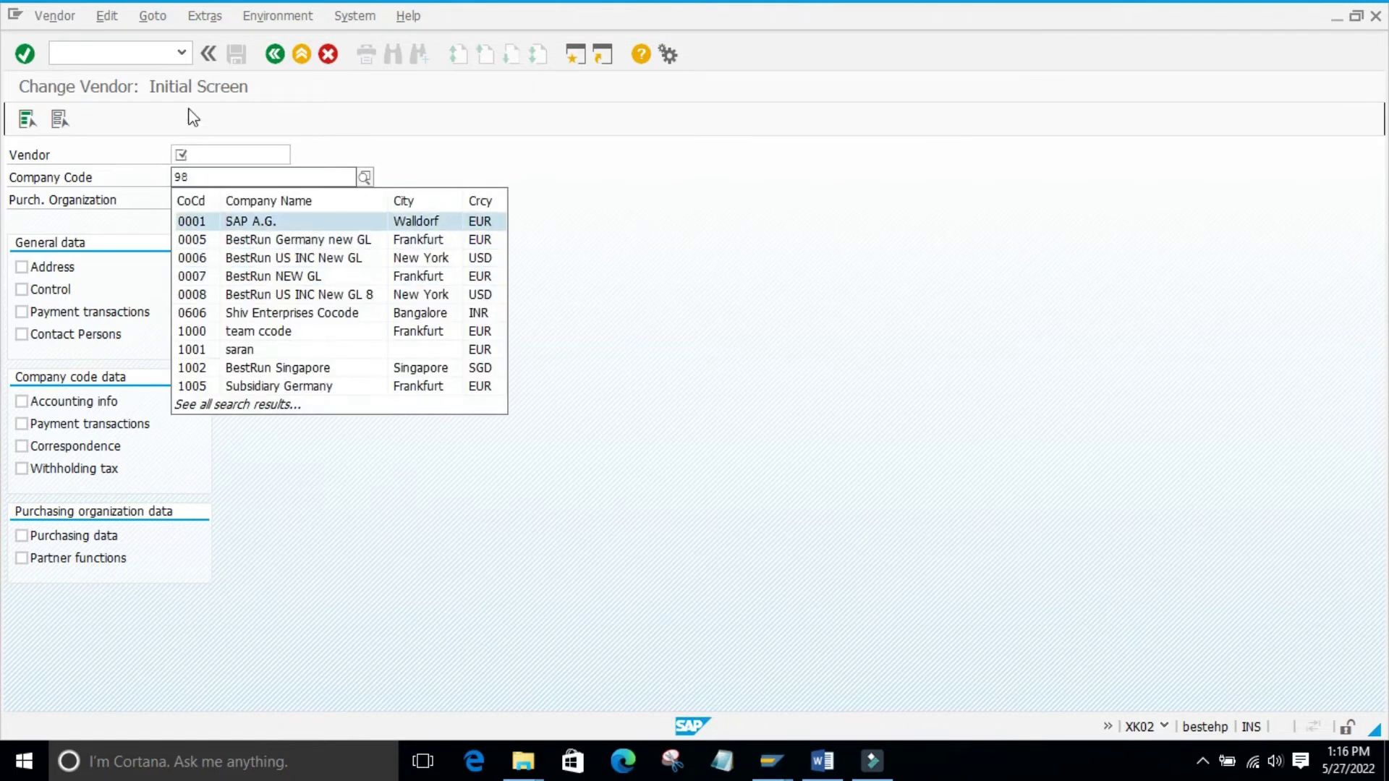
Leave Change Vendor for the Create Vendor transaction XK01
{"action": "left_click", "coordinate": [105, 54]}
{"action": "type", "text": "/nxk01"}
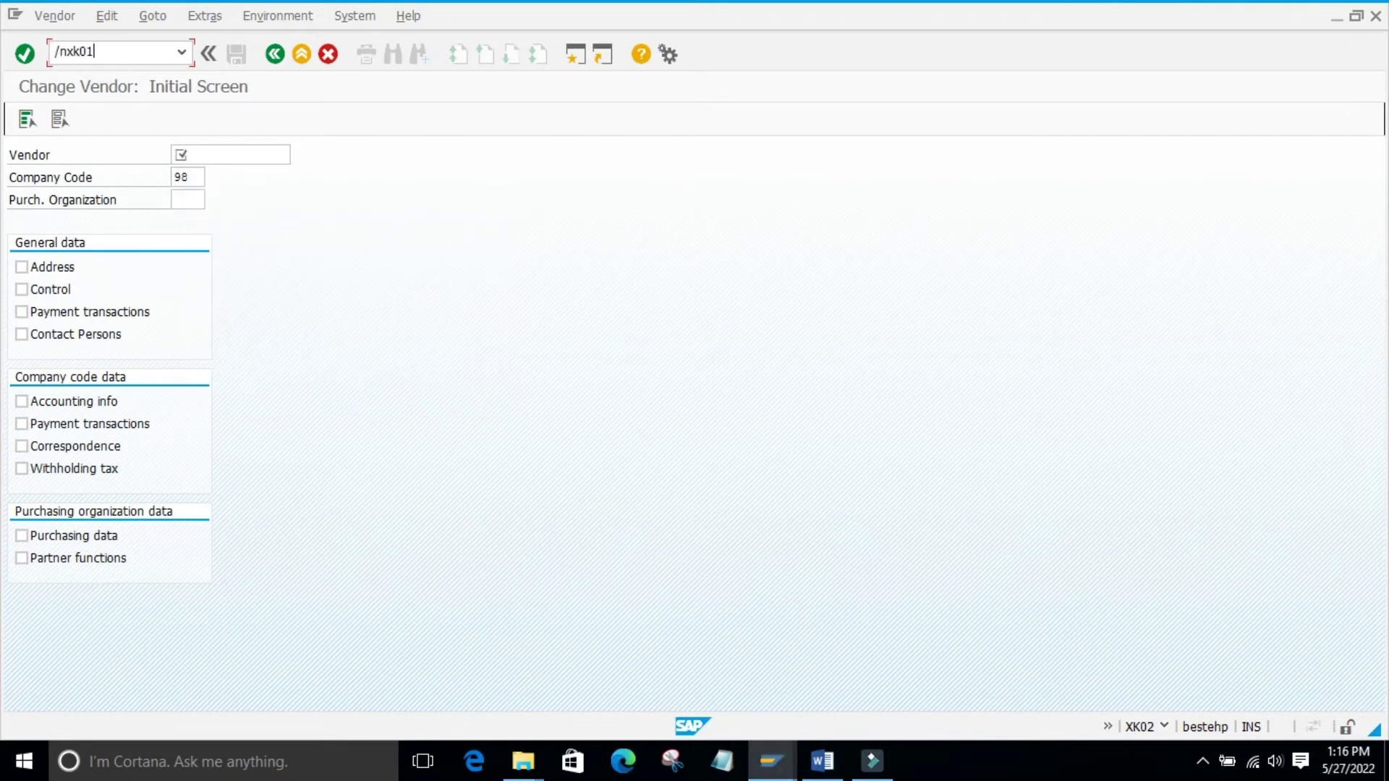
{"action": "key", "text": "Return"}
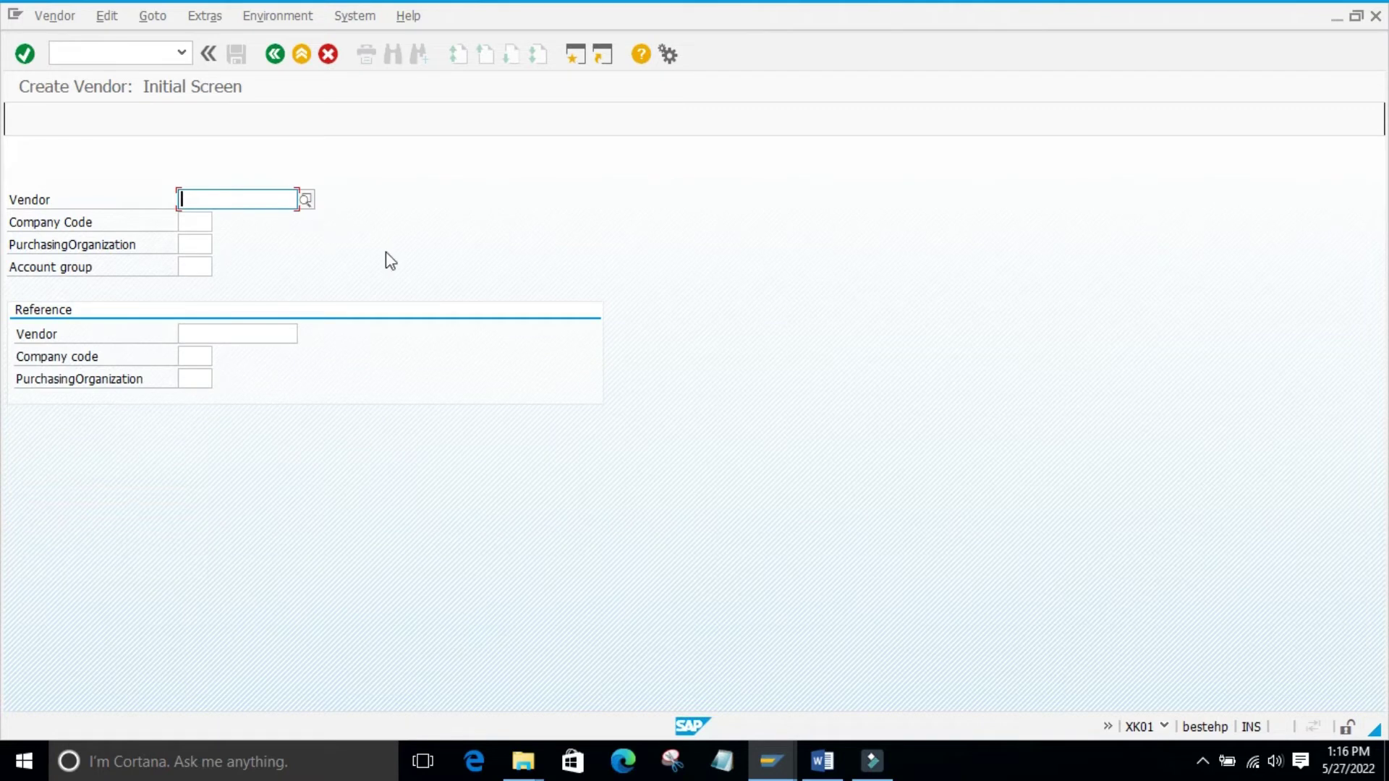
Open the address screen for a new vendor with company code 9860, purchasing organization 9860 and account group 9830
{"action": "key", "text": "Tab"}
{"action": "type", "text": "9860"}
{"action": "key", "text": "Tab"}
{"action": "type", "text": "9860"}
{"action": "key", "text": "Tab"}
{"action": "type", "text": "986"}
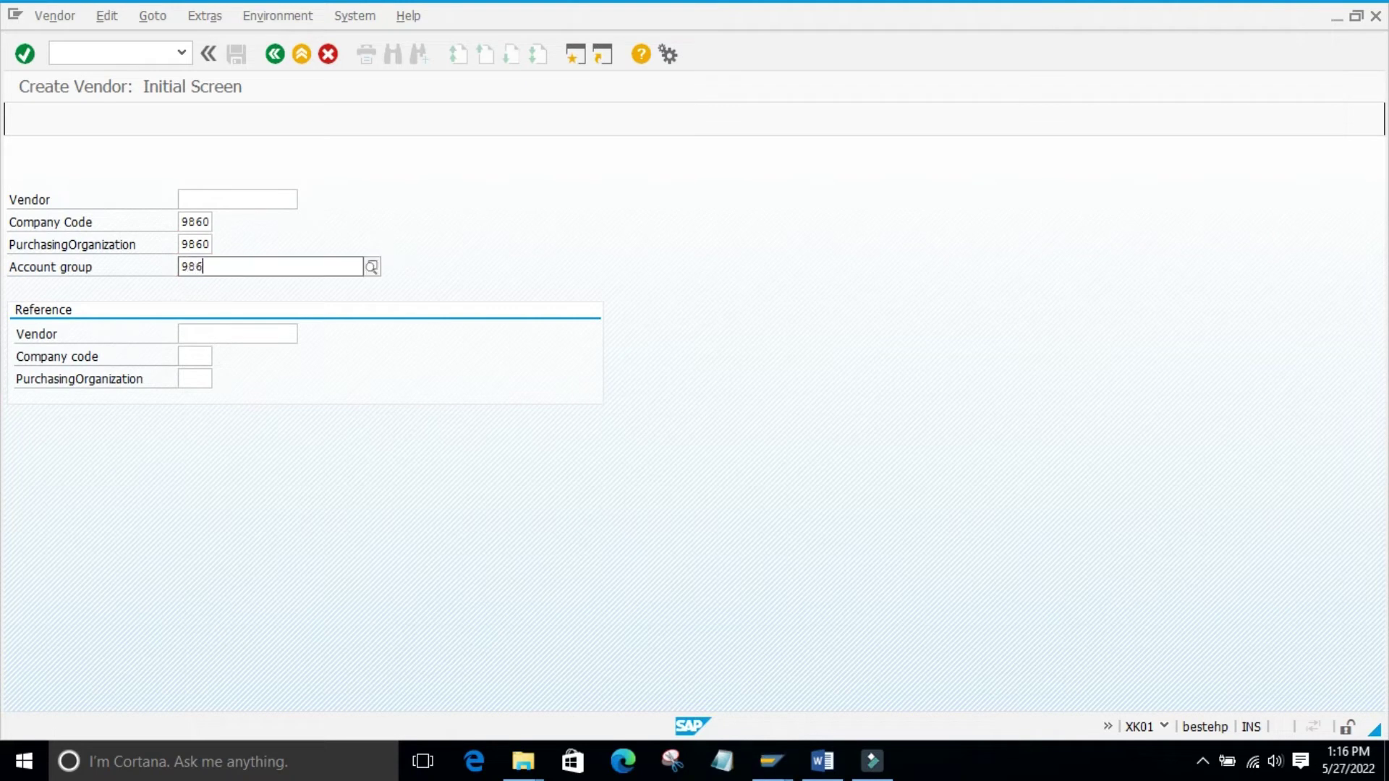
{"action": "key", "text": "BackSpace"}
{"action": "type", "text": "30"}
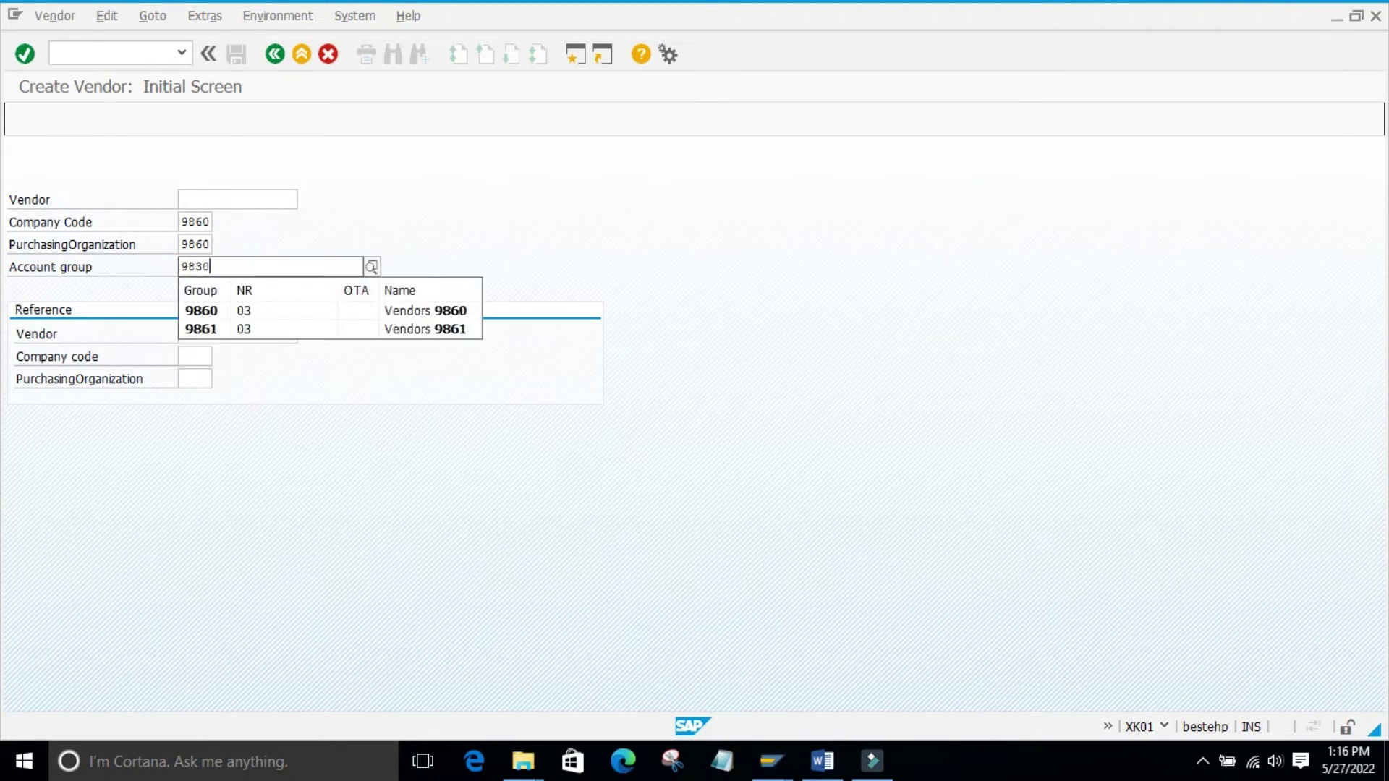
{"action": "key", "text": "Return"}
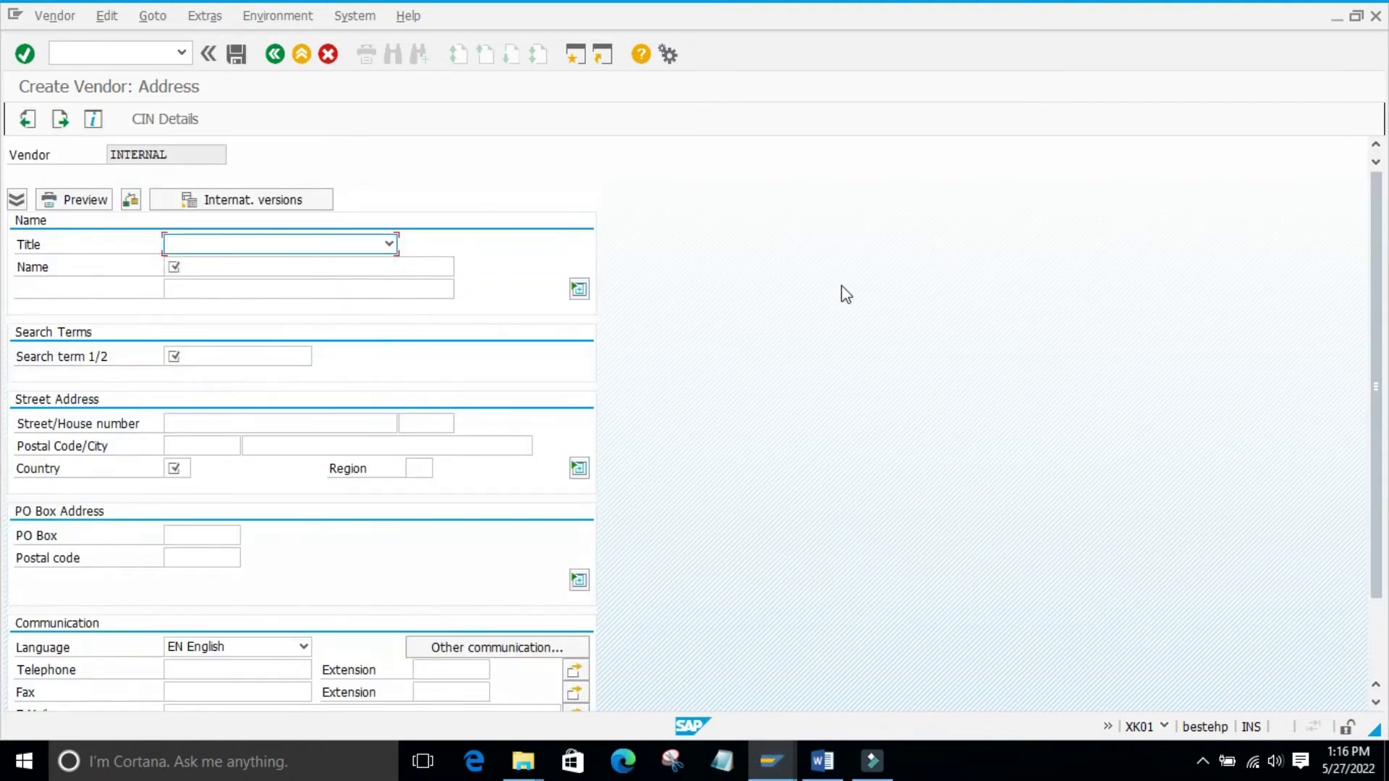
Exit the new vendor's address screen without saving and restart the Create Vendor transaction XK01
{"action": "left_click", "coordinate": [272, 53]}
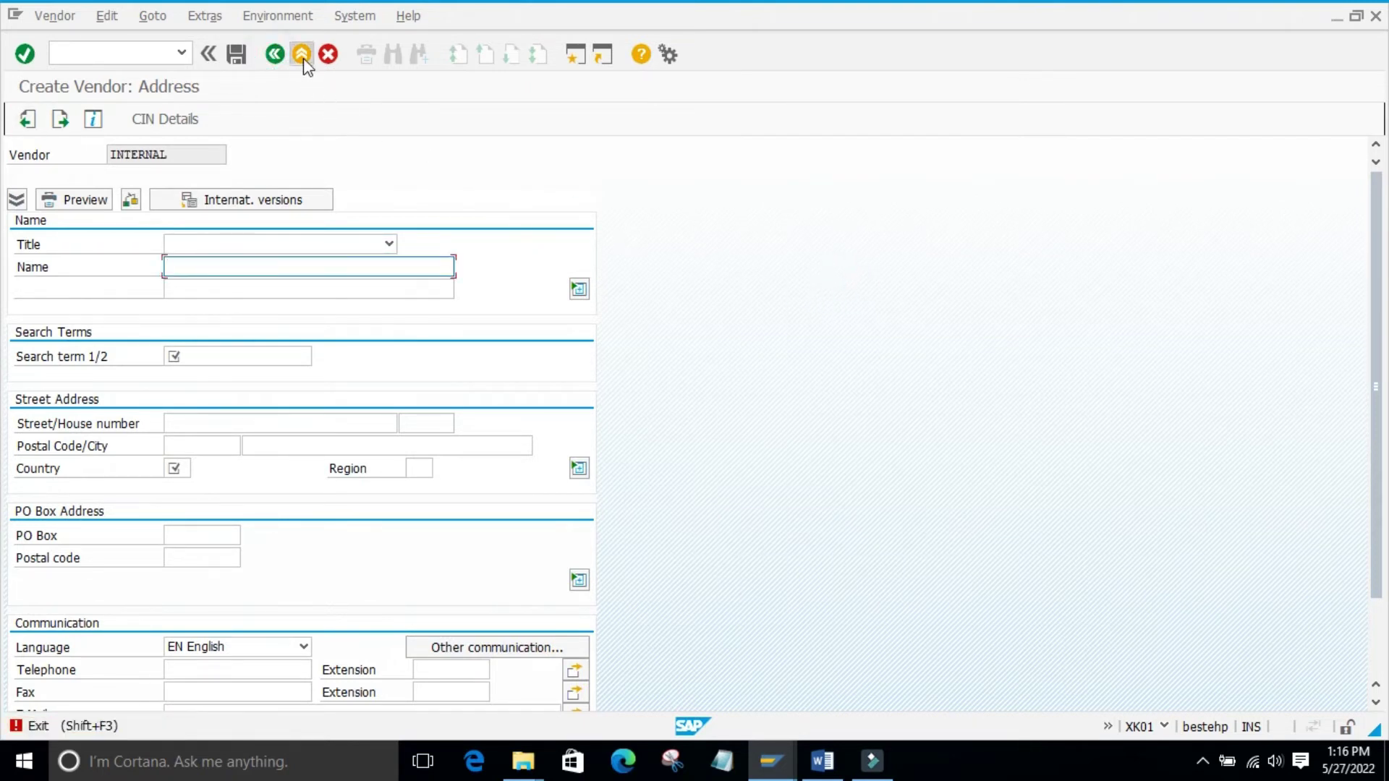
{"action": "left_click", "coordinate": [301, 54]}
{"action": "left_click", "coordinate": [358, 368]}
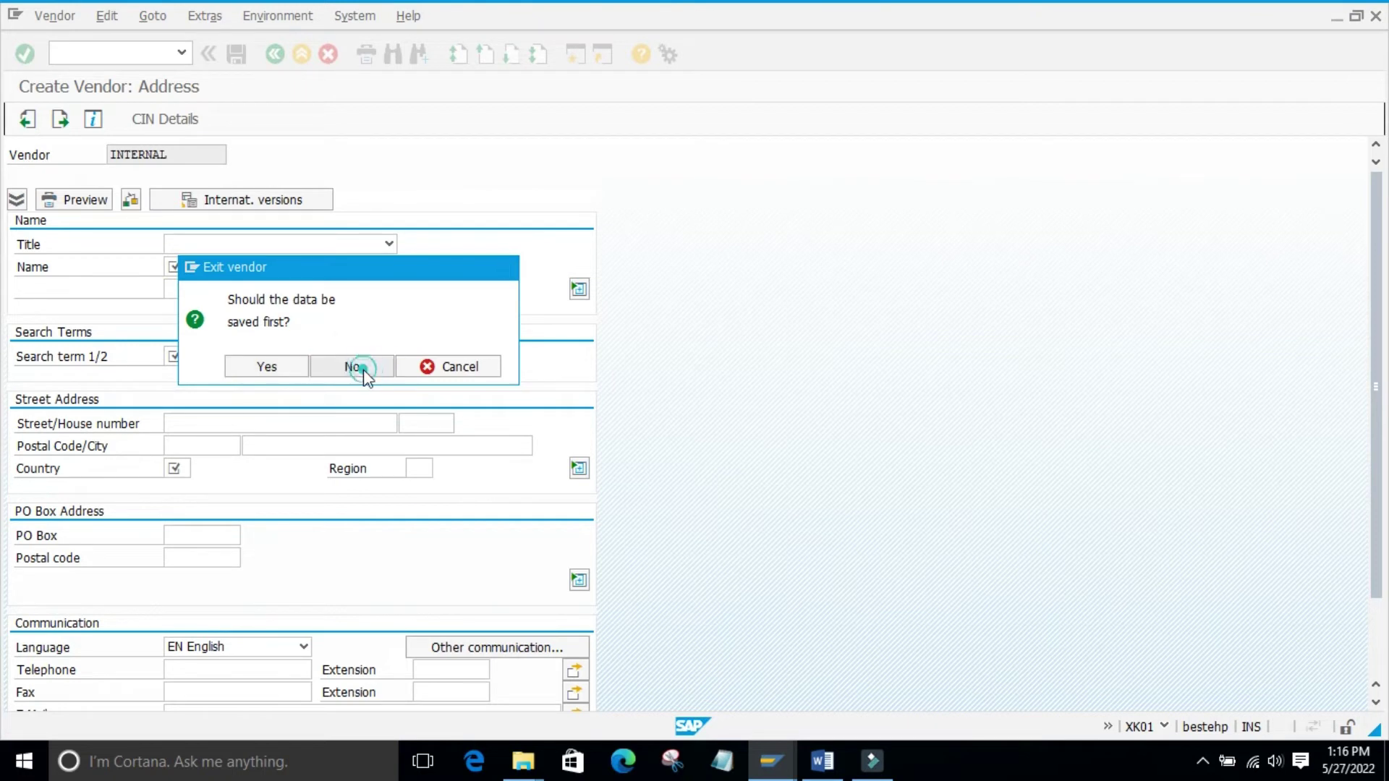
{"action": "left_click", "coordinate": [73, 53]}
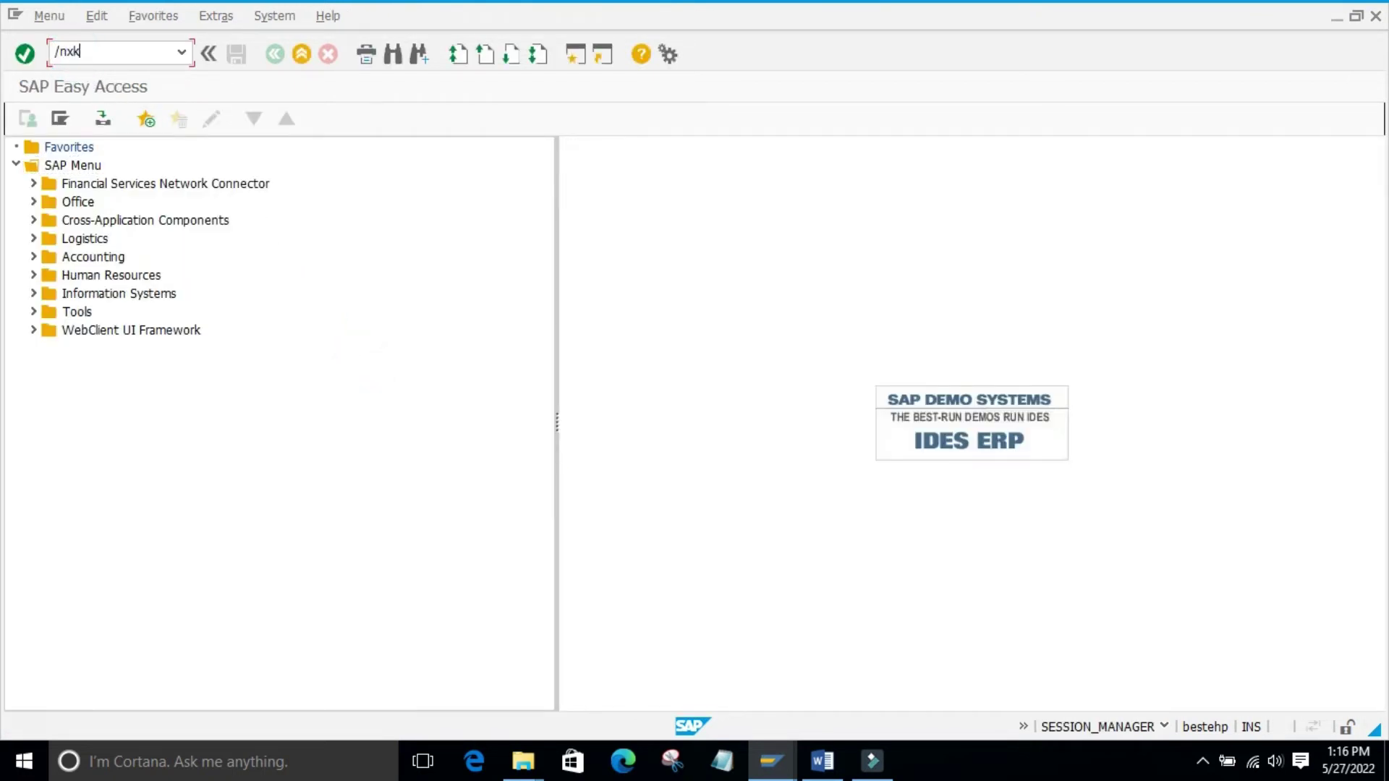
{"action": "type", "text": "/nxk01"}
{"action": "key", "text": "Return"}
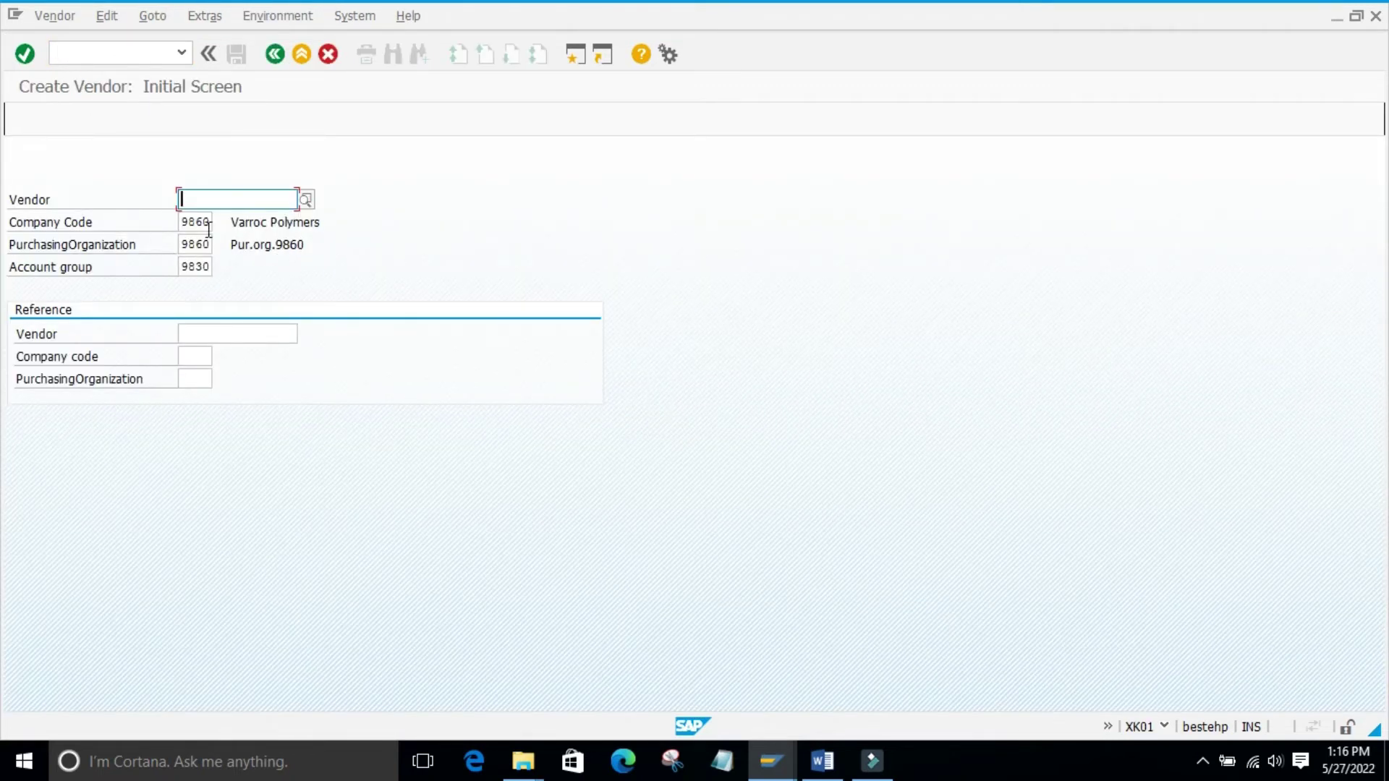
Set the account group to 9860 and open the new vendor's address screen
{"action": "double_click", "coordinate": [185, 265]}
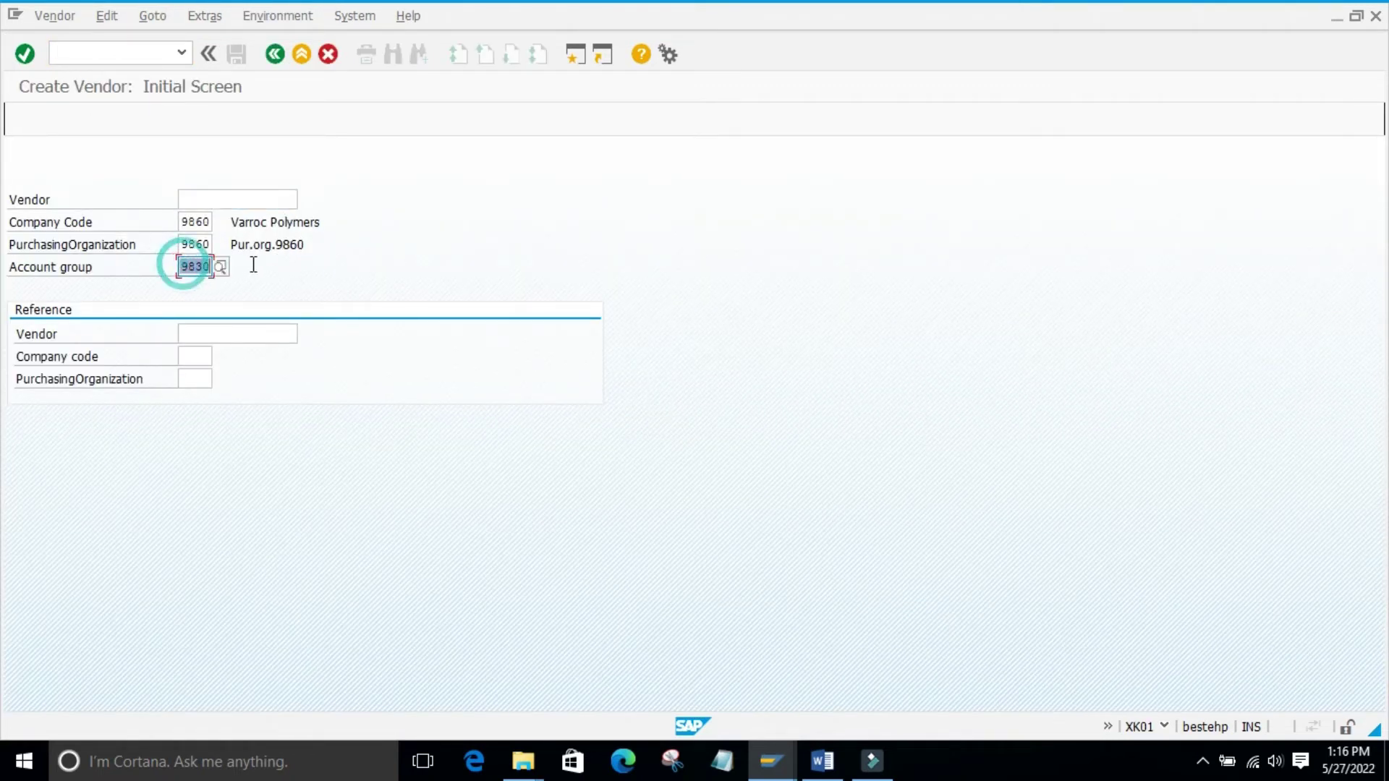
{"action": "type", "text": "9860"}
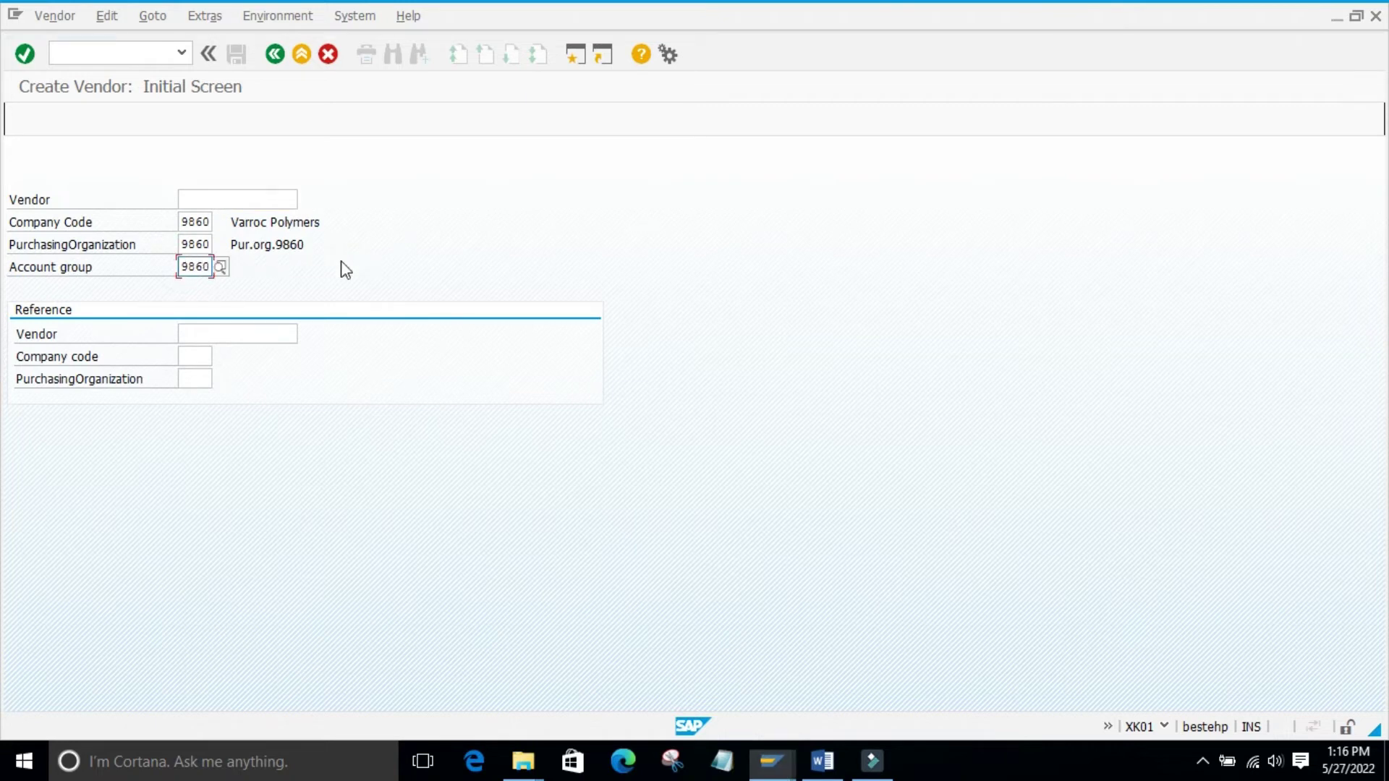
{"action": "key", "text": "Return"}
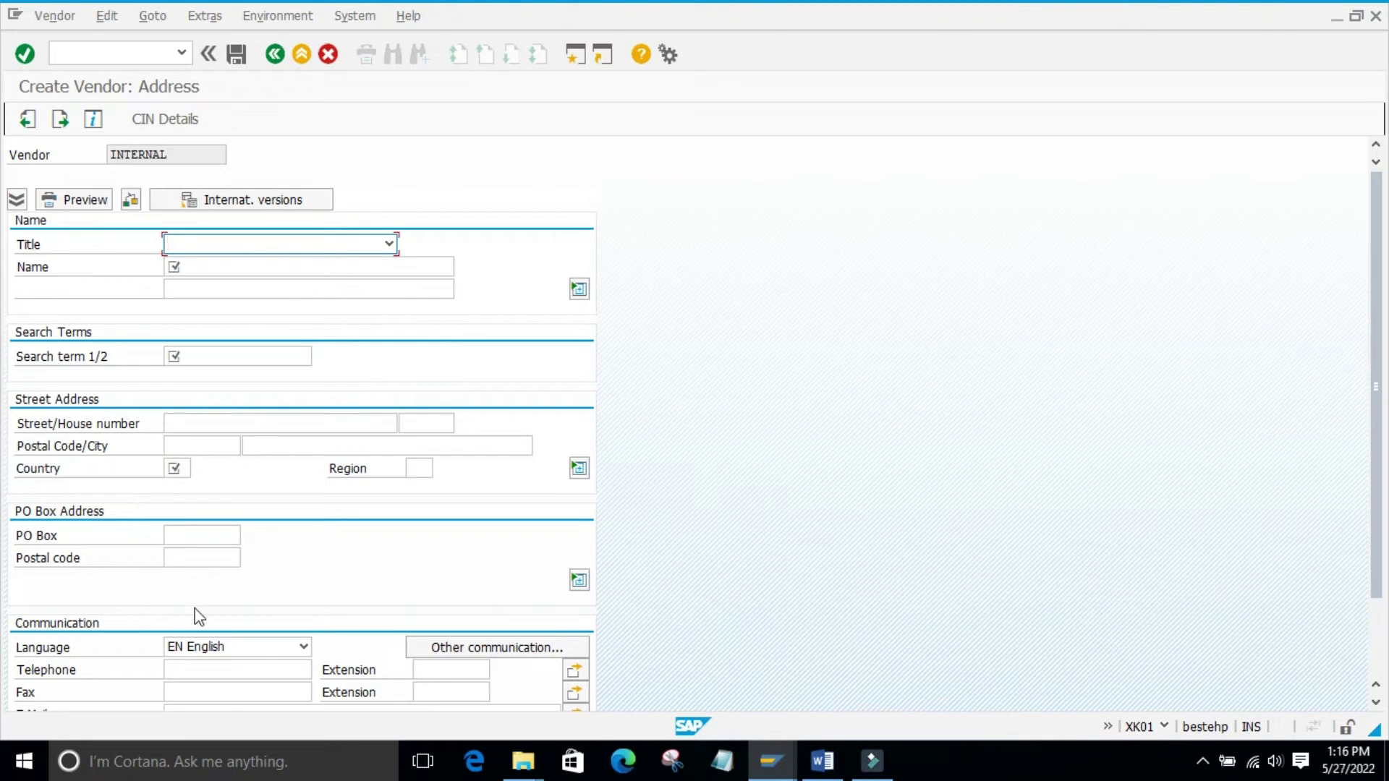
{"action": "scroll", "coordinate": [1372, 405], "scroll_direction": "down", "scroll_amount": 2}
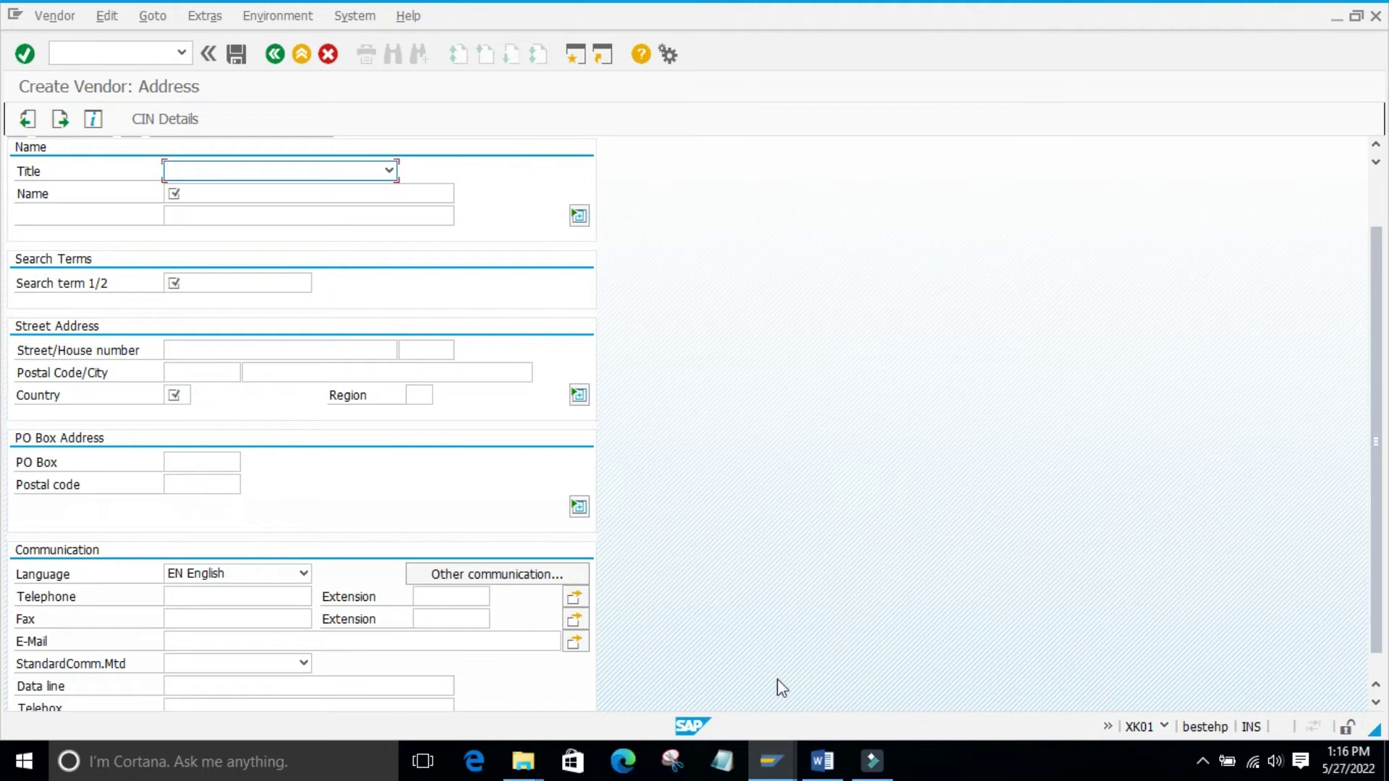
Compare the address fields in Create Vendor with the Address field status settings of account group 0001
{"action": "left_click", "coordinate": [771, 761]}
{"action": "left_click", "coordinate": [791, 649]}
{"action": "left_click", "coordinate": [780, 768]}
{"action": "left_click", "coordinate": [1045, 670]}
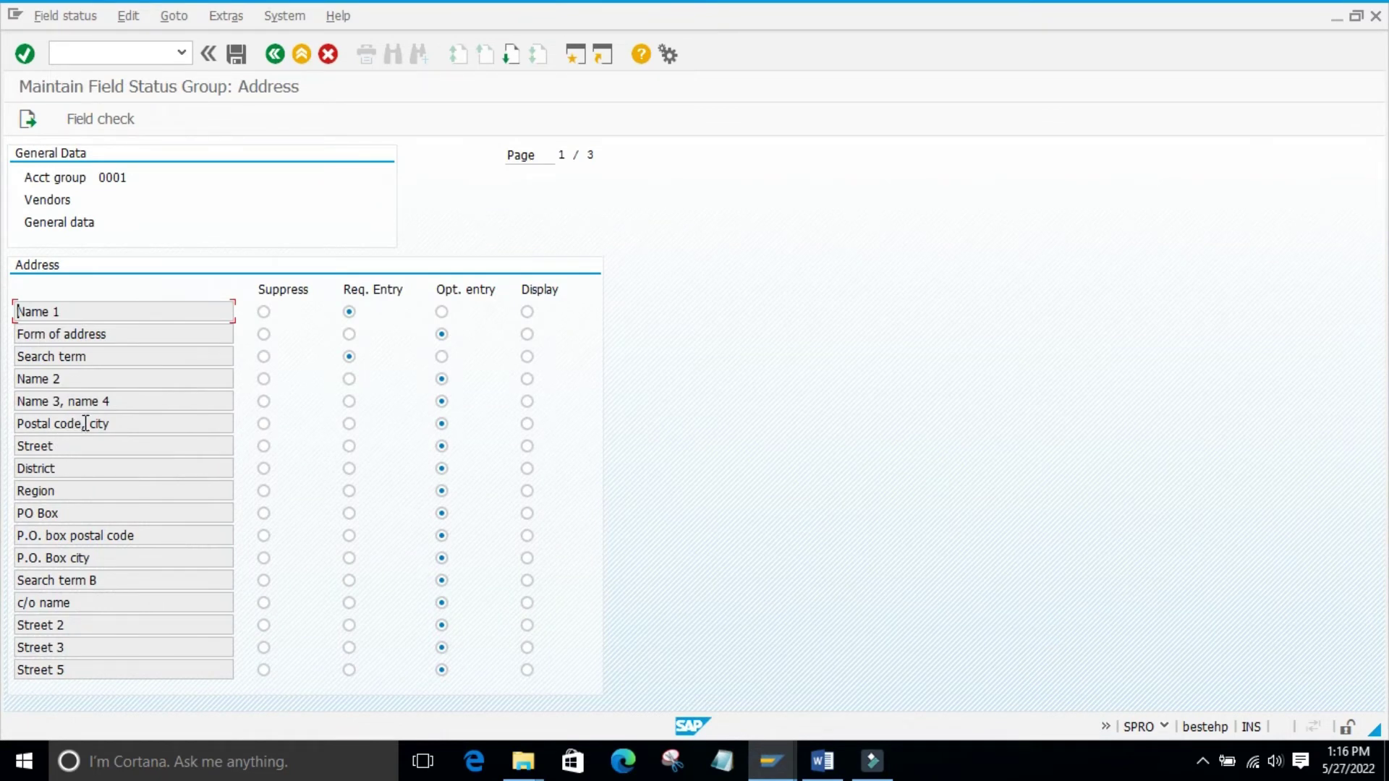
{"action": "left_click", "coordinate": [771, 762]}
{"action": "left_click", "coordinate": [1032, 670]}
{"action": "left_click", "coordinate": [774, 765]}
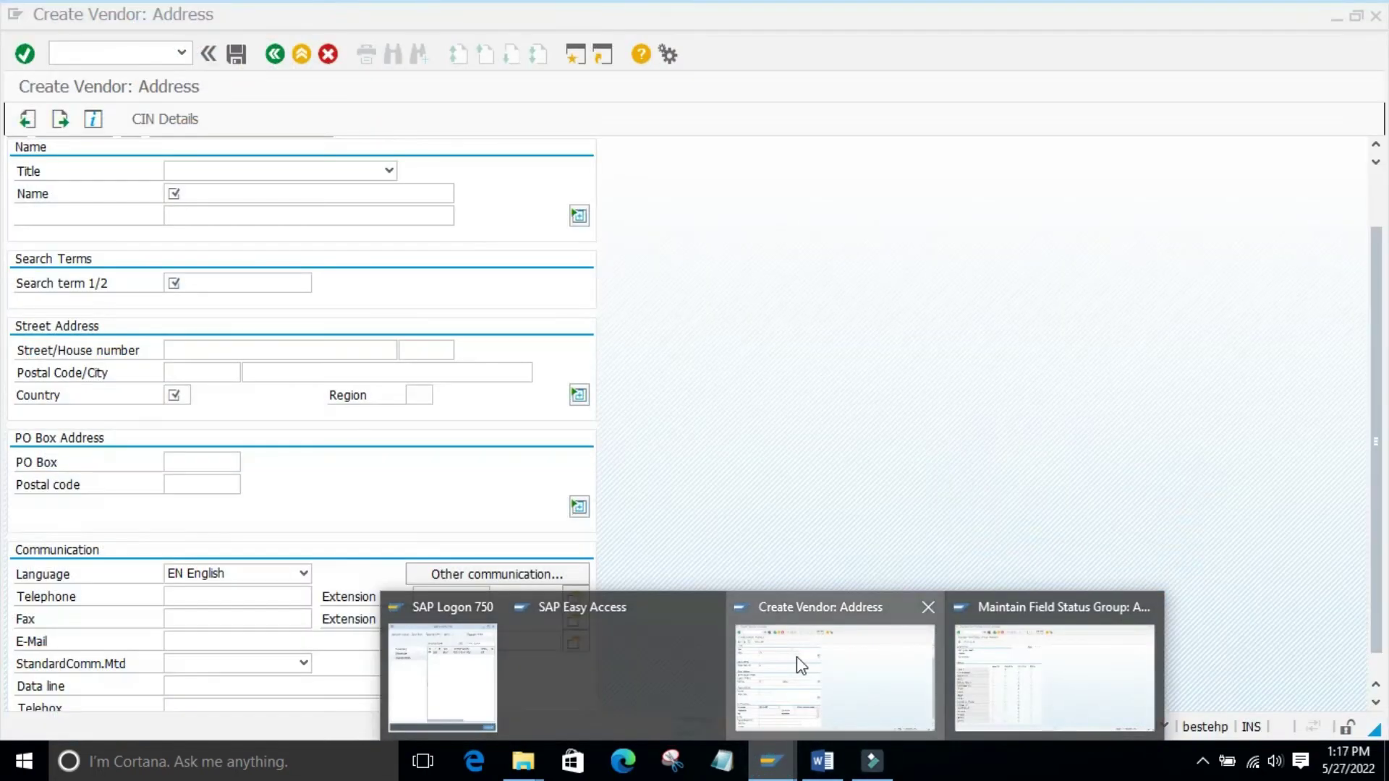
{"action": "left_click", "coordinate": [797, 657]}
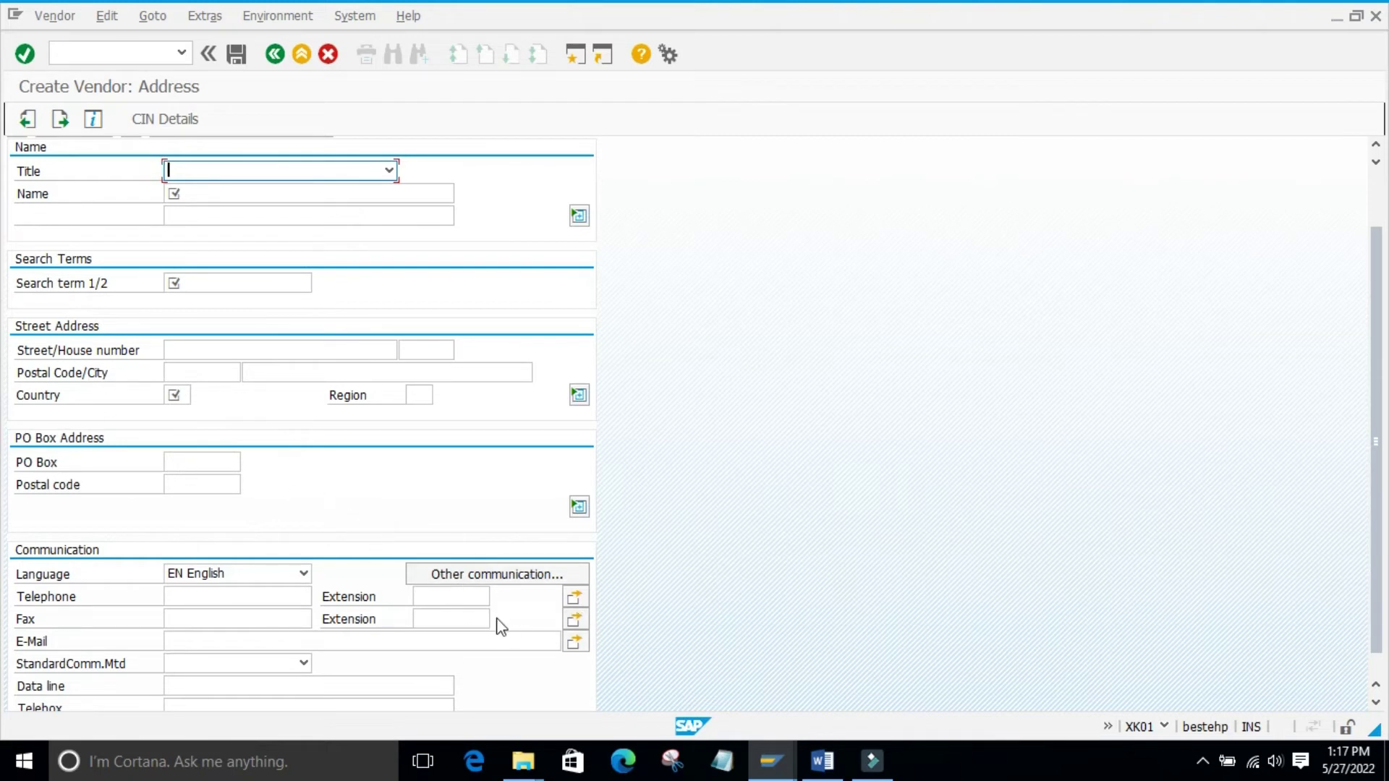
{"action": "mouse_move", "coordinate": [780, 774]}
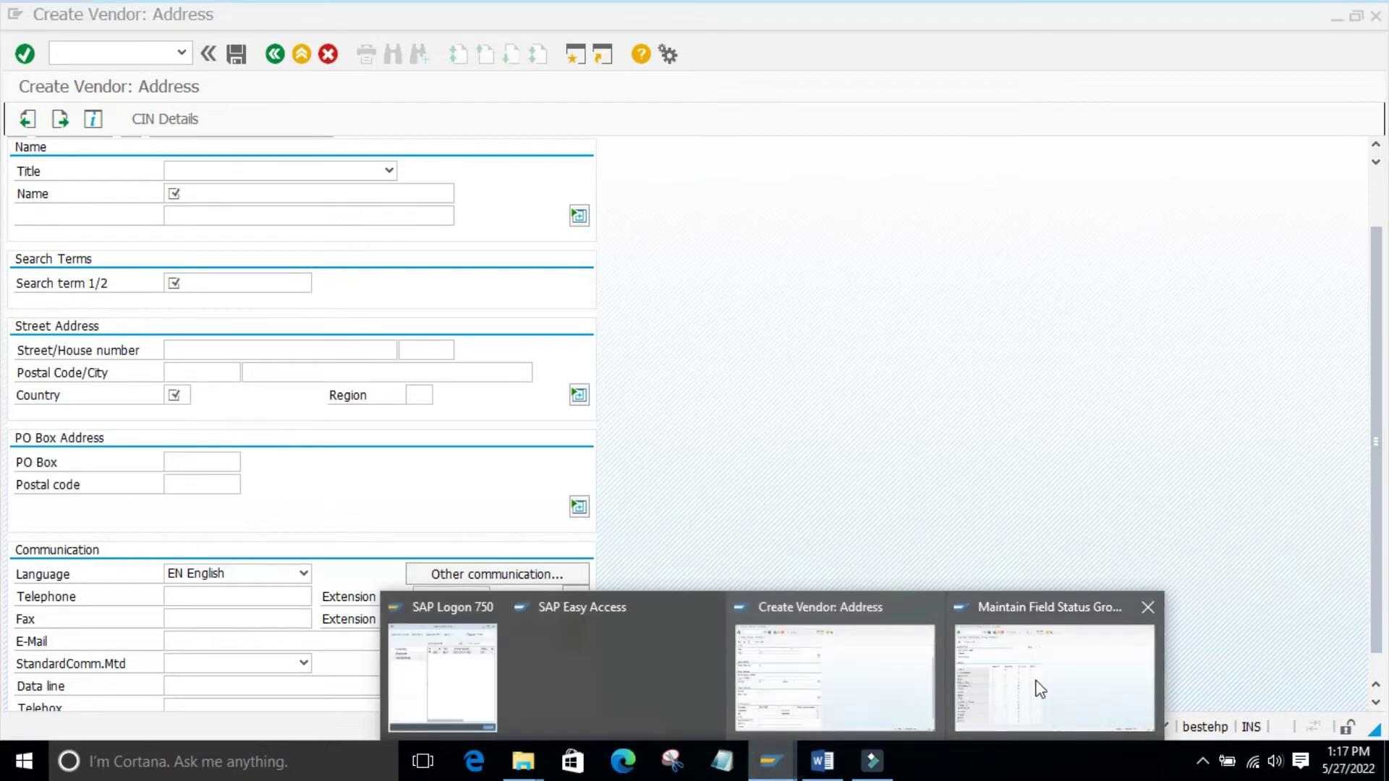
{"action": "mouse_move", "coordinate": [1039, 688]}
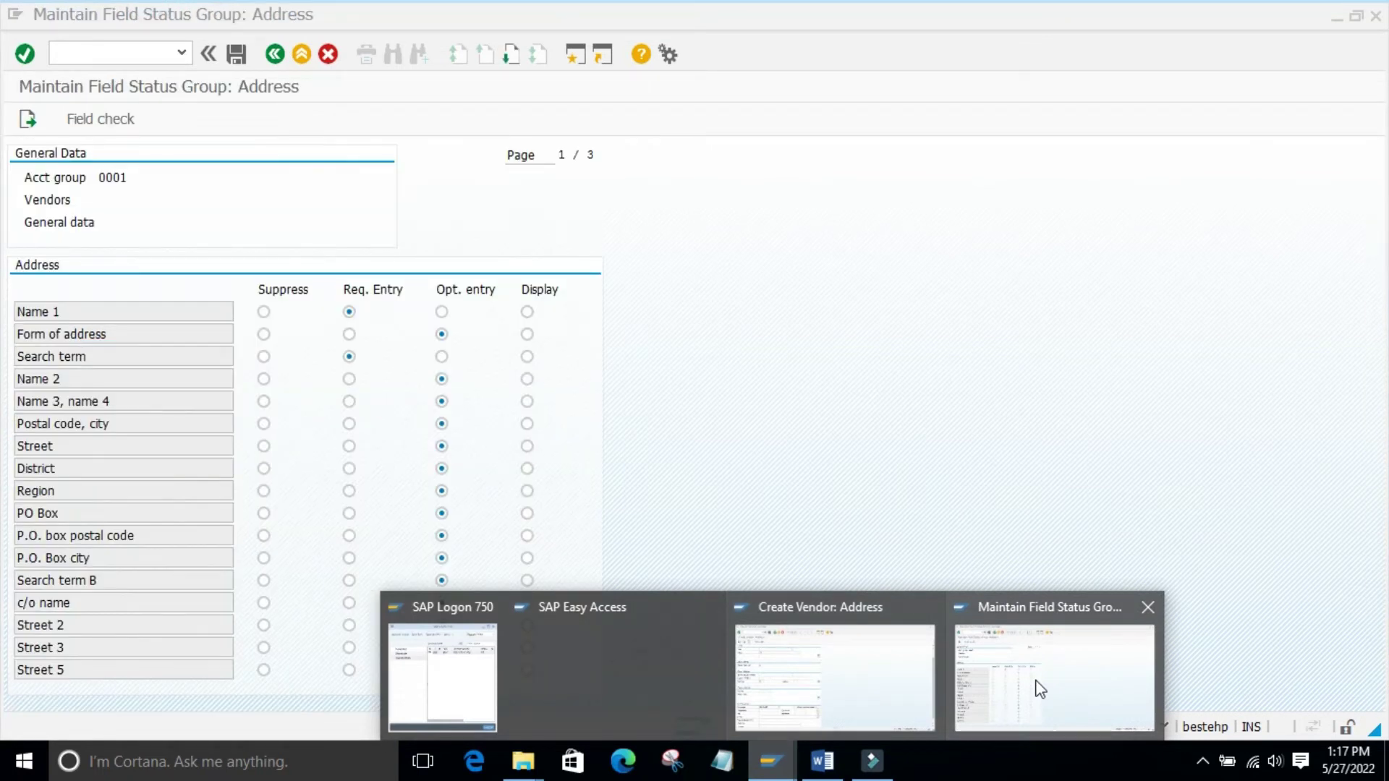
{"action": "left_click", "coordinate": [1040, 688]}
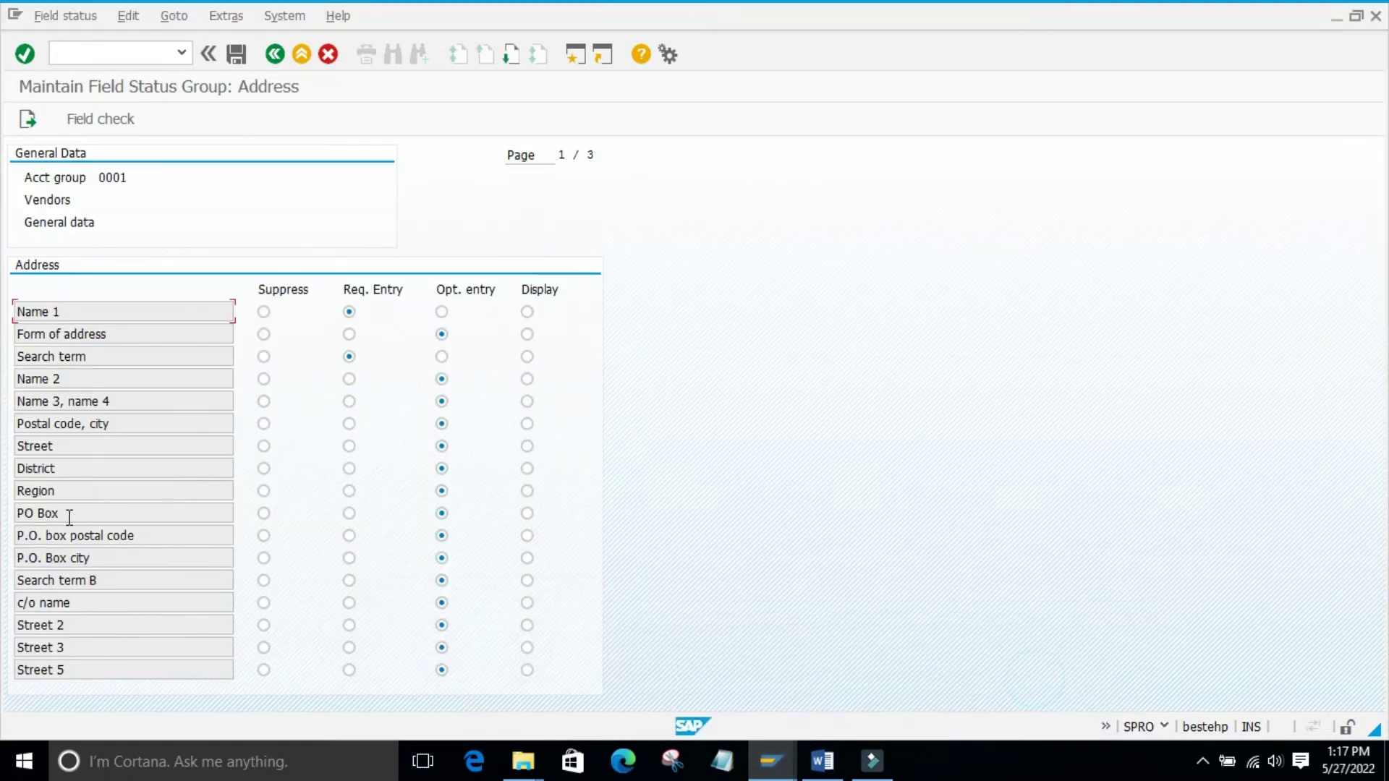
Suppress PO Box and P.O. box postal code for account group 0001 and save under customizing request DPKK900002
{"action": "left_click", "coordinate": [263, 514]}
{"action": "left_click", "coordinate": [263, 536]}
{"action": "left_click", "coordinate": [237, 54]}
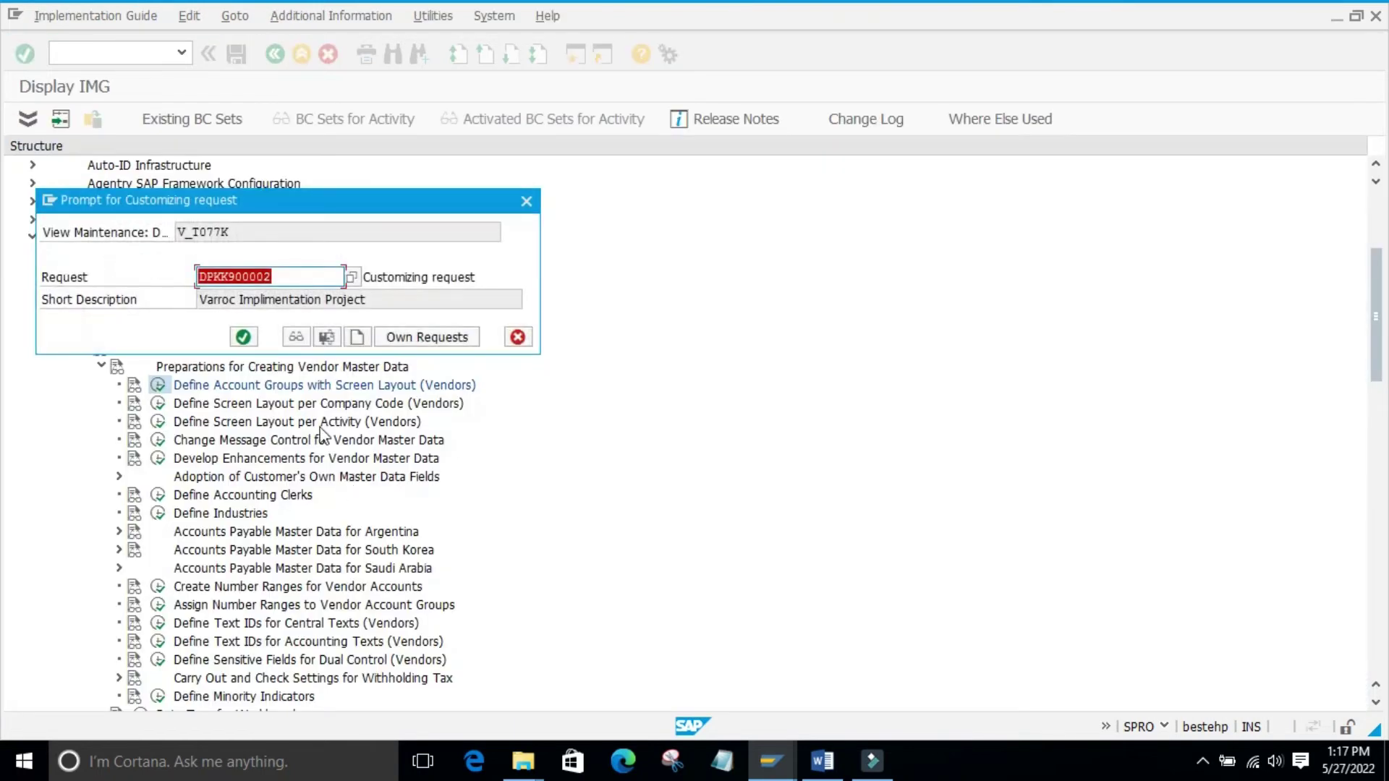
{"action": "left_click", "coordinate": [242, 337]}
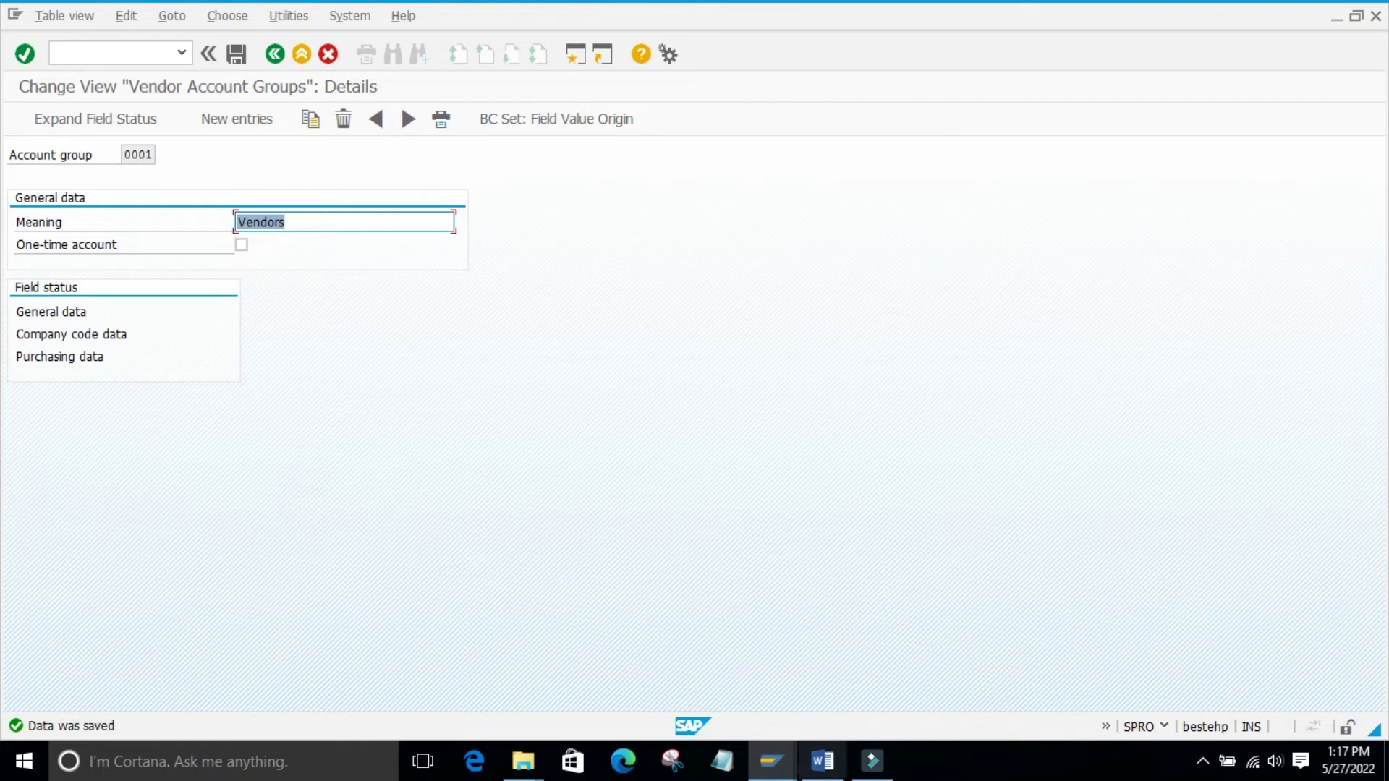
Return to Create Vendor, restart transaction XK01 and check the account group entered on the initial screen
{"action": "mouse_move", "coordinate": [772, 760]}
{"action": "left_click", "coordinate": [997, 679]}
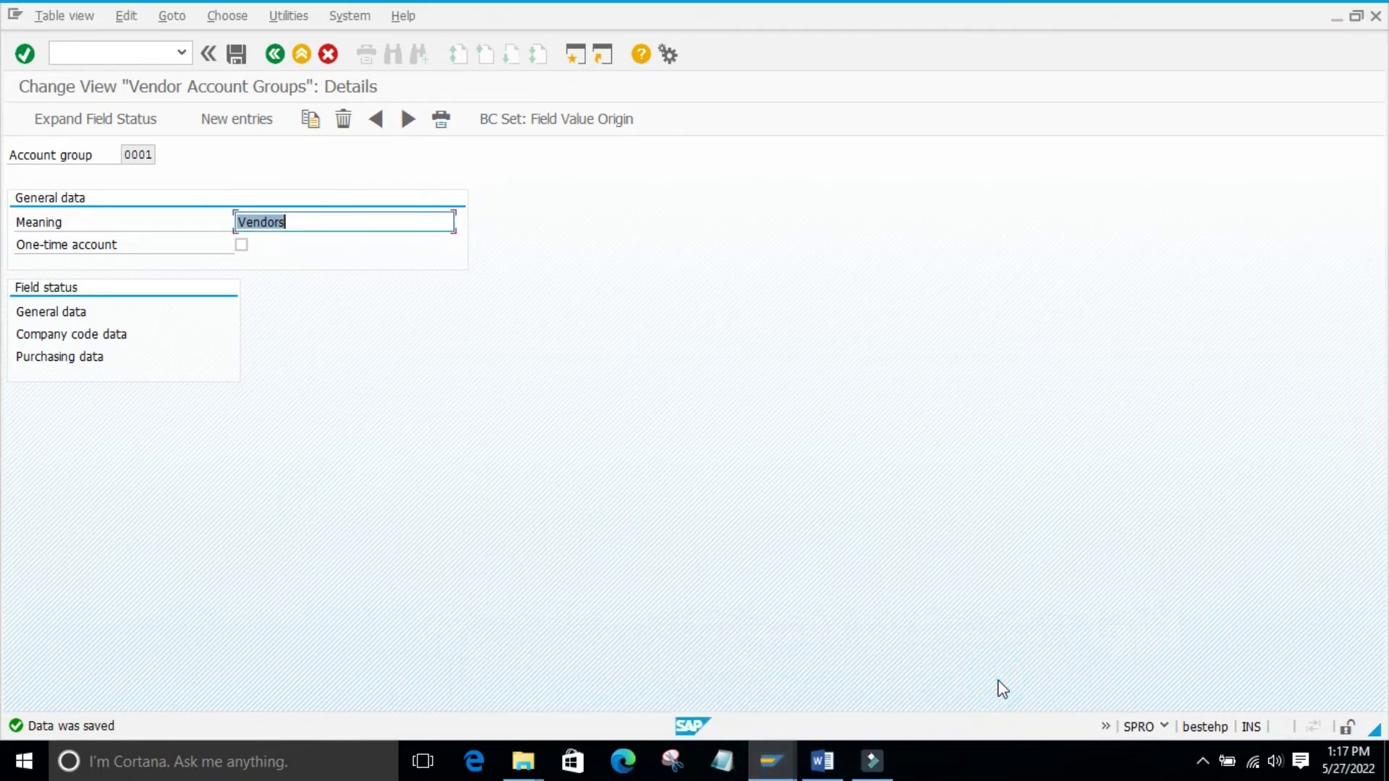
{"action": "left_click", "coordinate": [137, 465]}
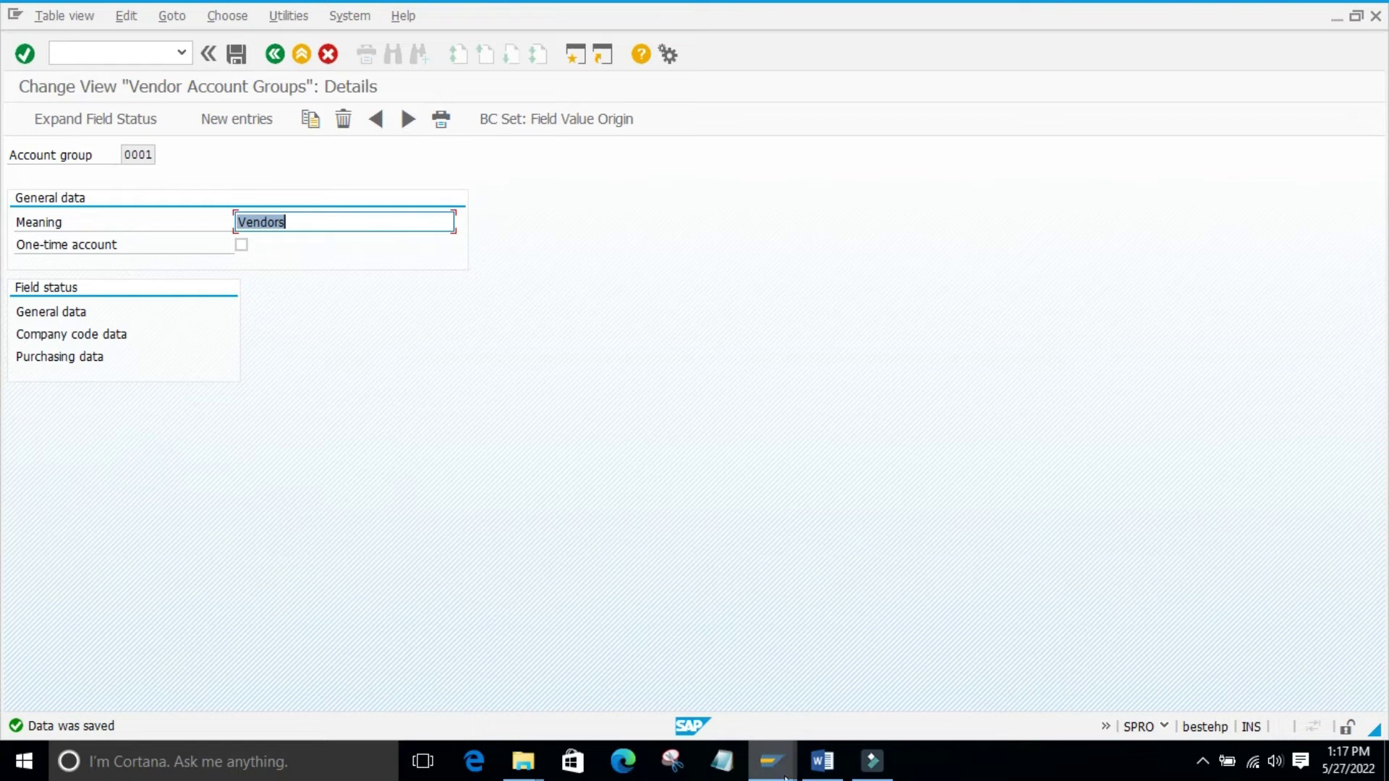
{"action": "mouse_move", "coordinate": [772, 760]}
{"action": "left_click", "coordinate": [844, 663]}
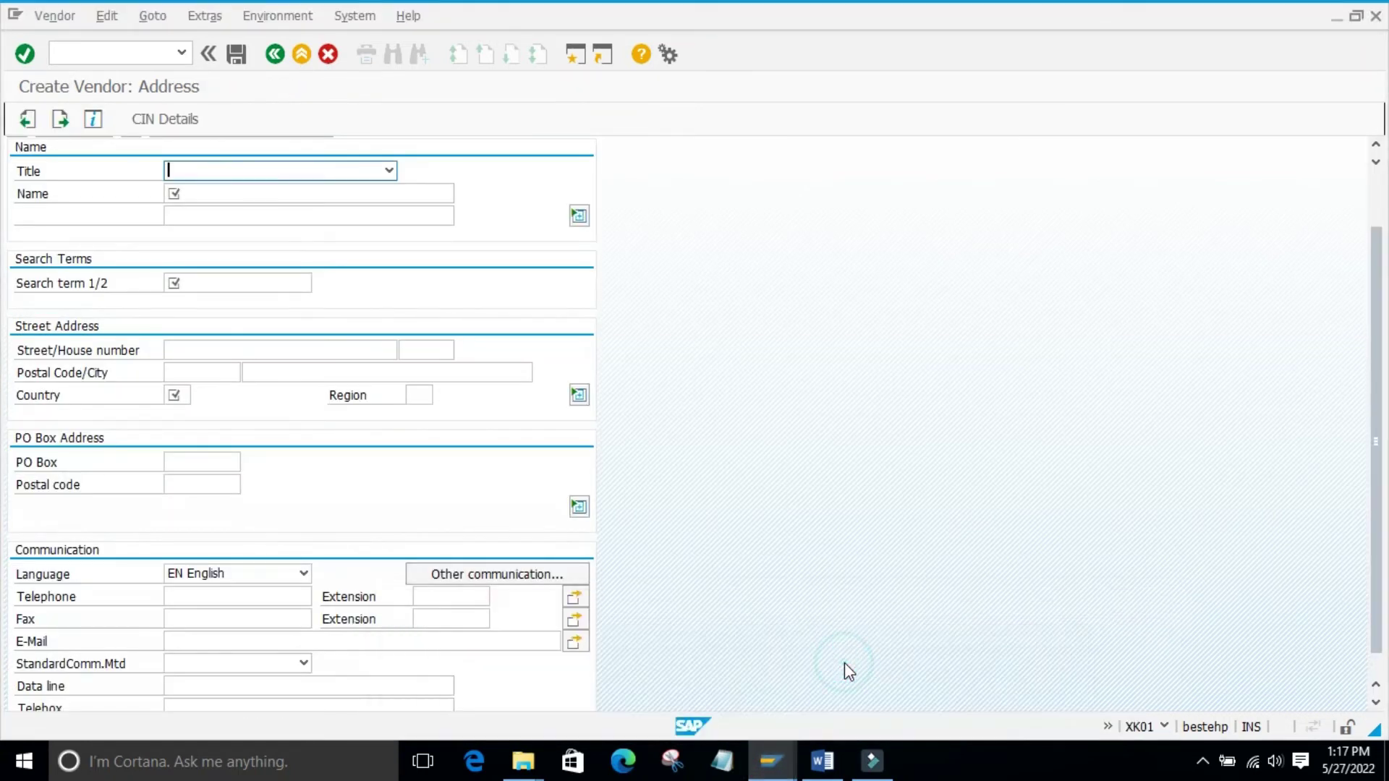
{"action": "left_click", "coordinate": [95, 59]}
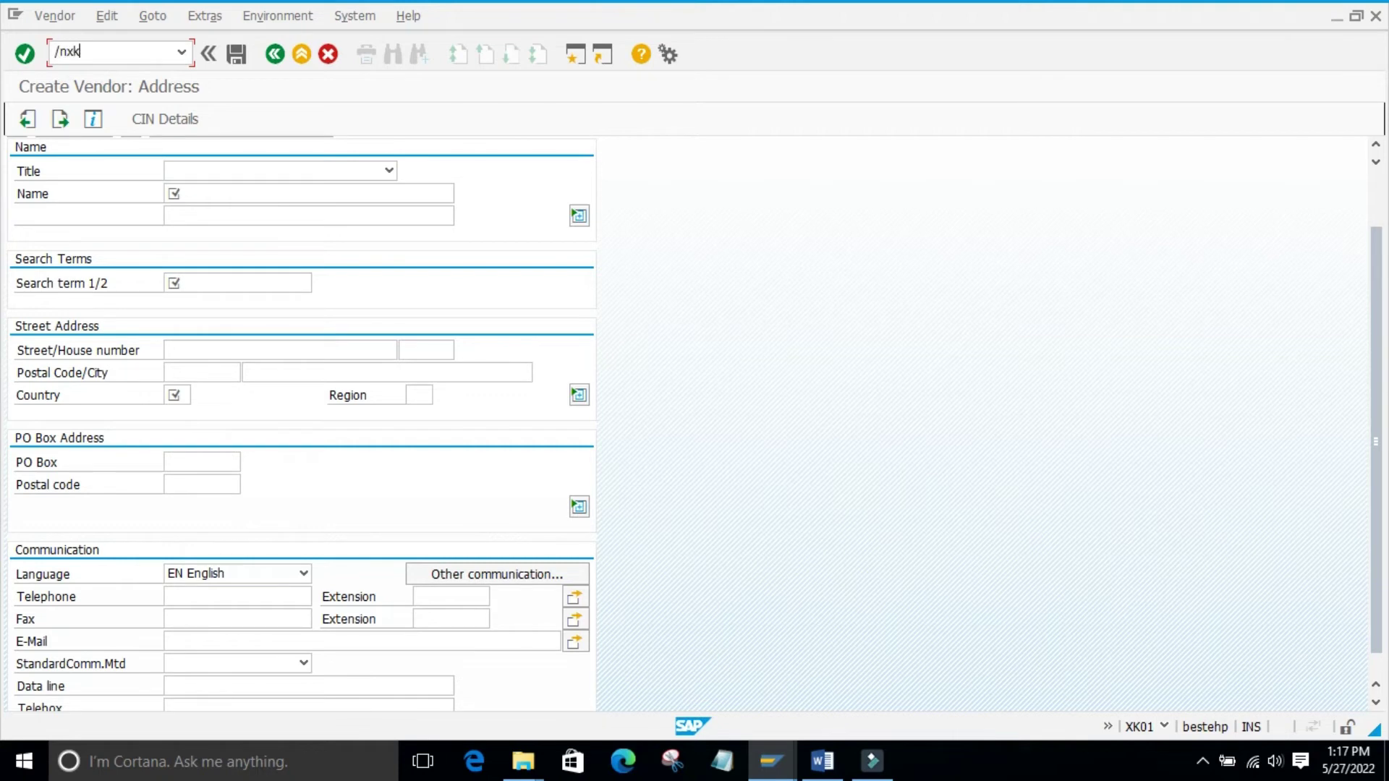
{"action": "key", "text": "Return"}
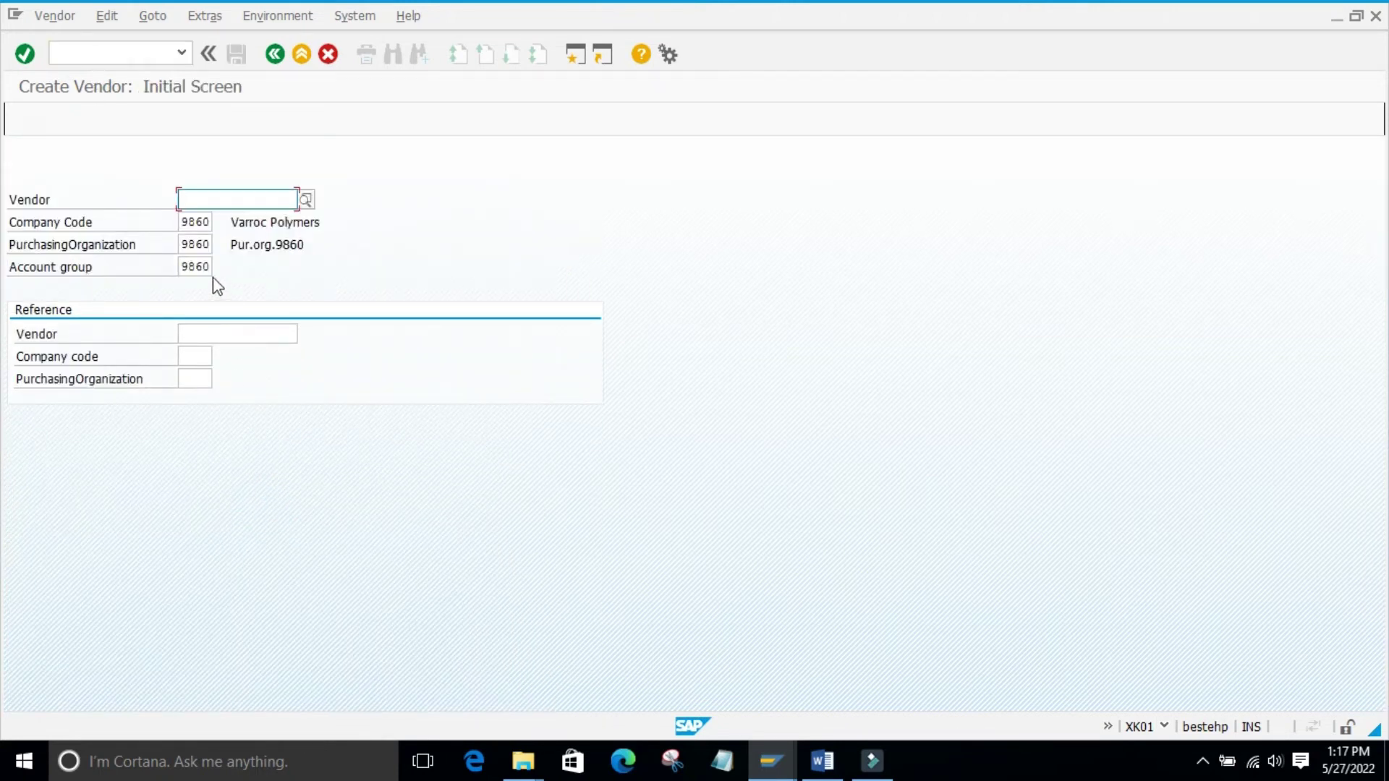
{"action": "left_click", "coordinate": [238, 275]}
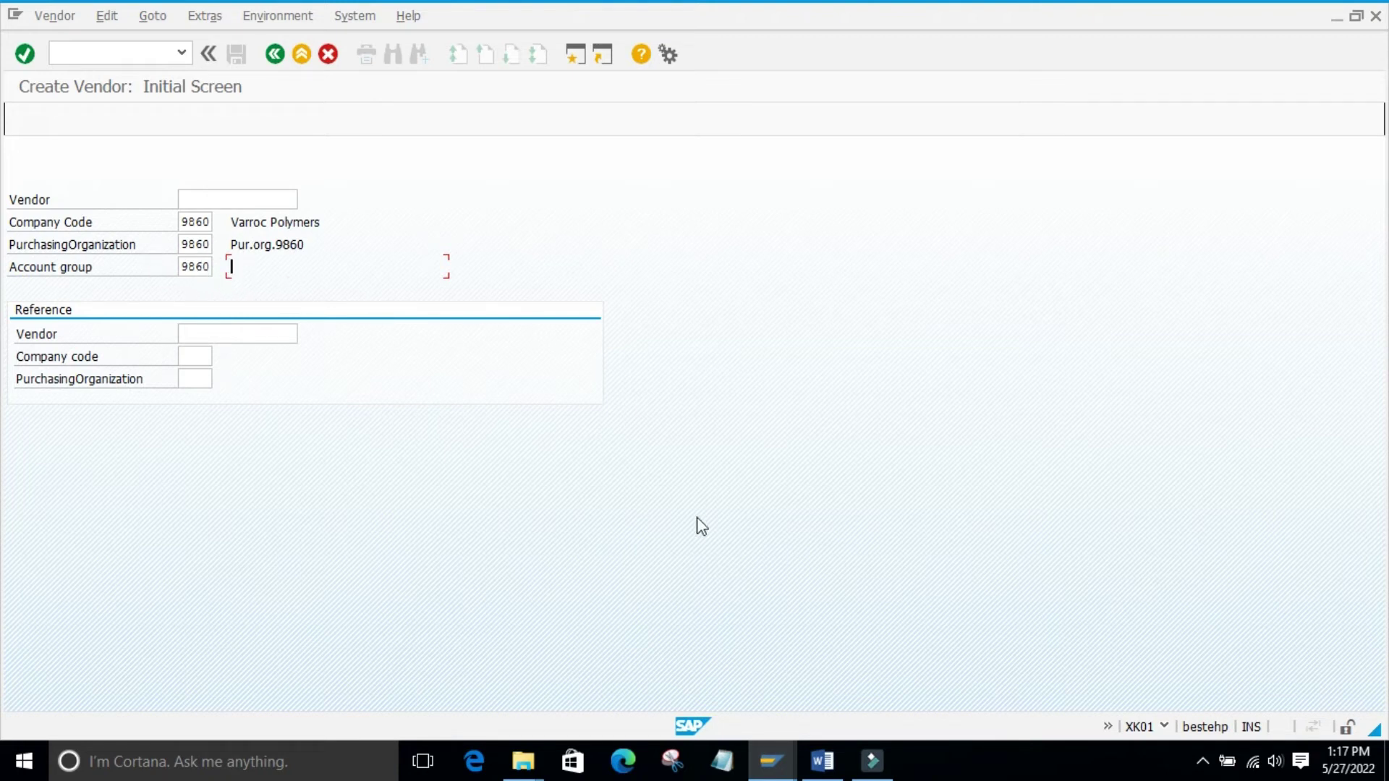
Set PO Box and P.O. box postal code back to optional entry in account group 0001's Address field status and save
{"action": "left_click", "coordinate": [773, 761]}
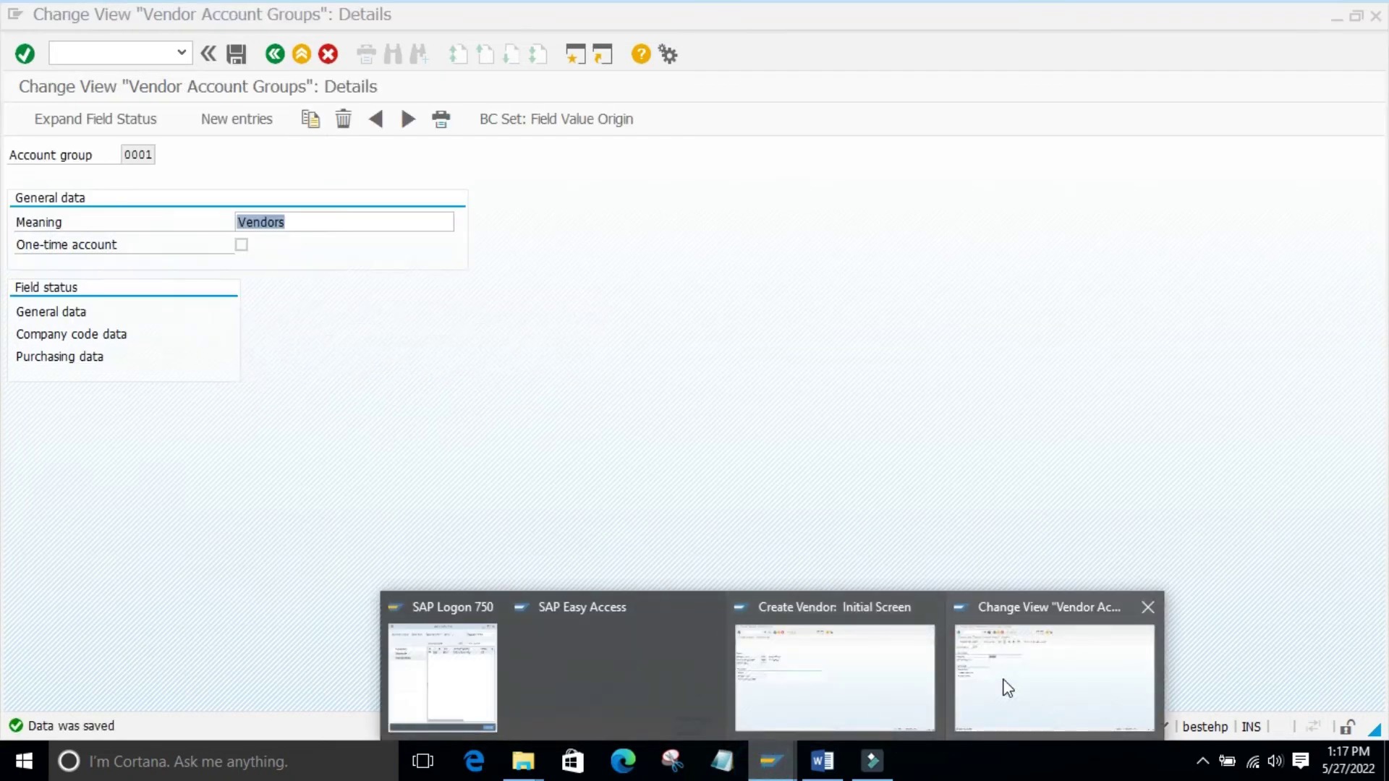
{"action": "left_click", "coordinate": [1008, 688]}
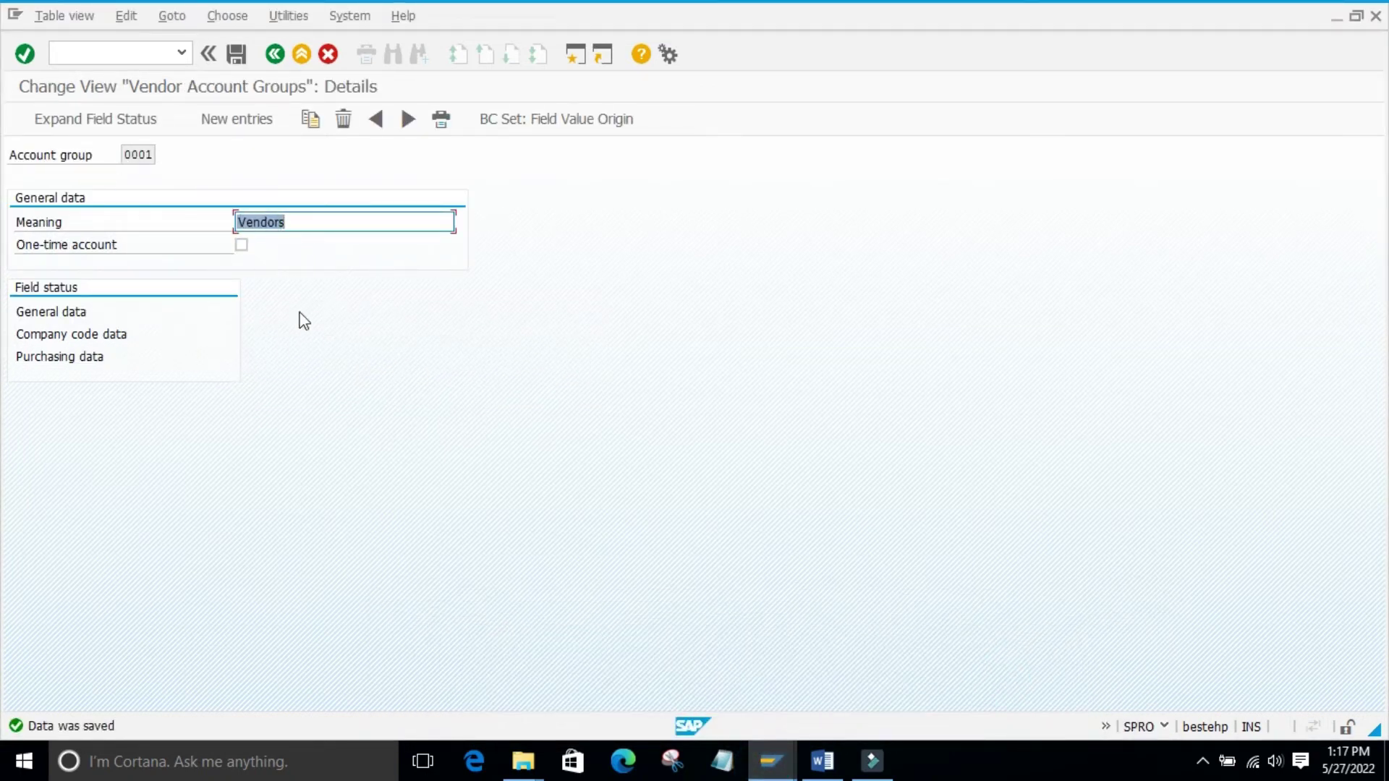
{"action": "double_click", "coordinate": [52, 312]}
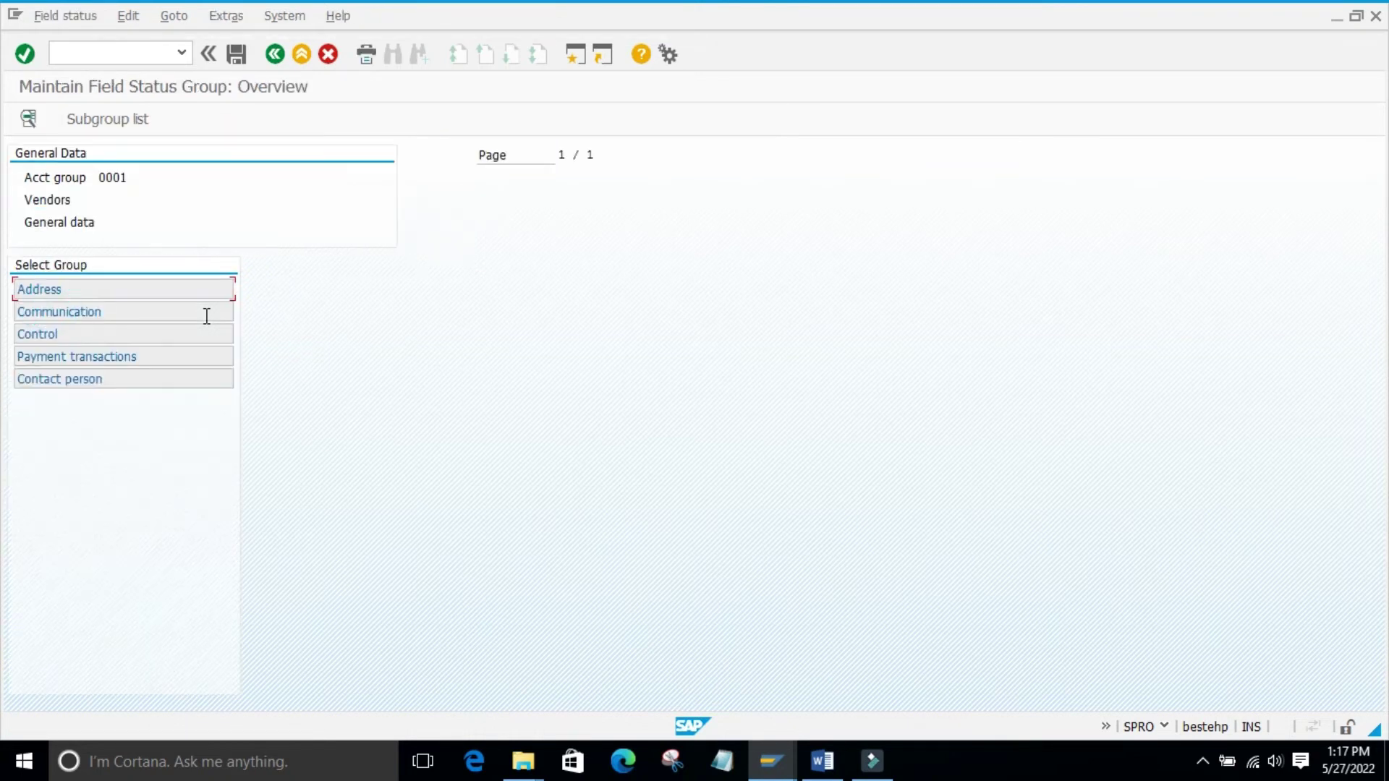
{"action": "double_click", "coordinate": [40, 290]}
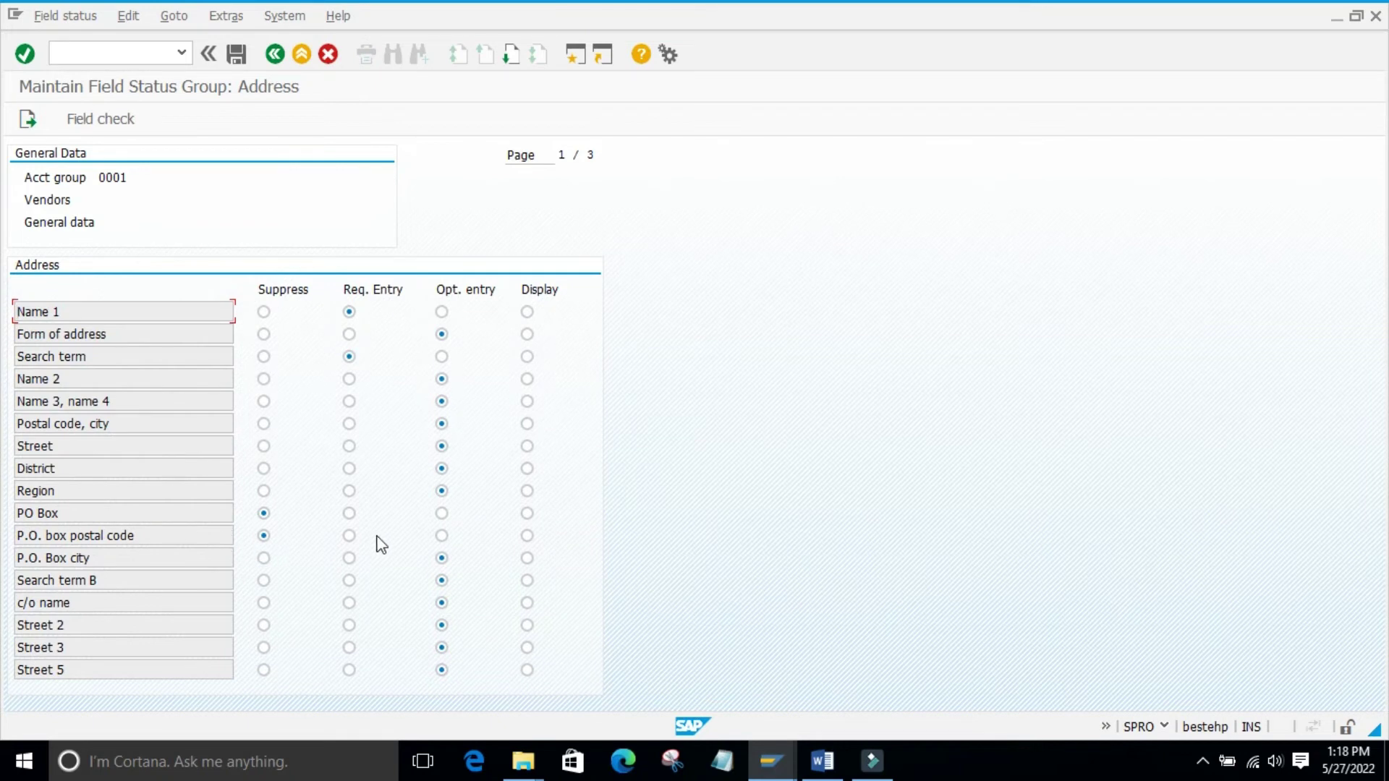
{"action": "left_click", "coordinate": [441, 513]}
{"action": "left_click", "coordinate": [441, 535]}
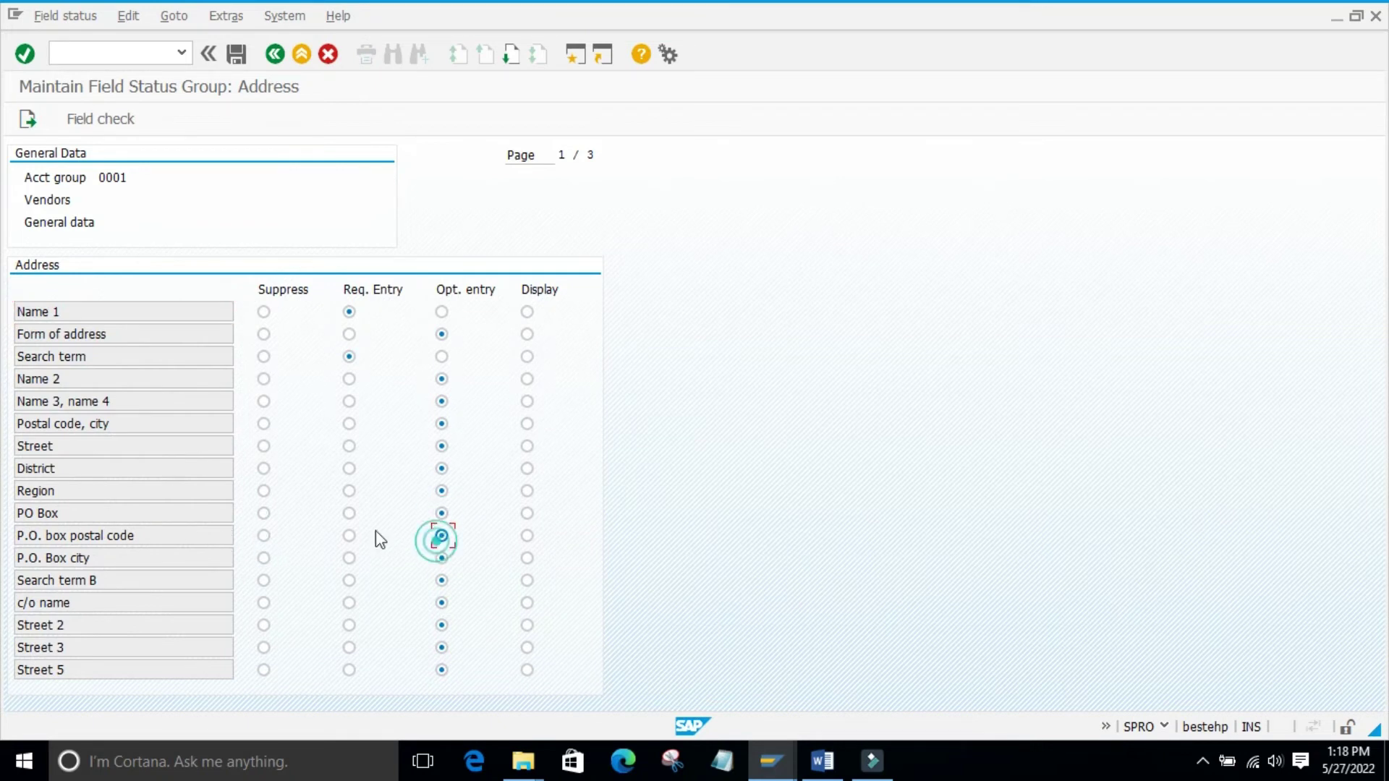
{"action": "left_click", "coordinate": [237, 55]}
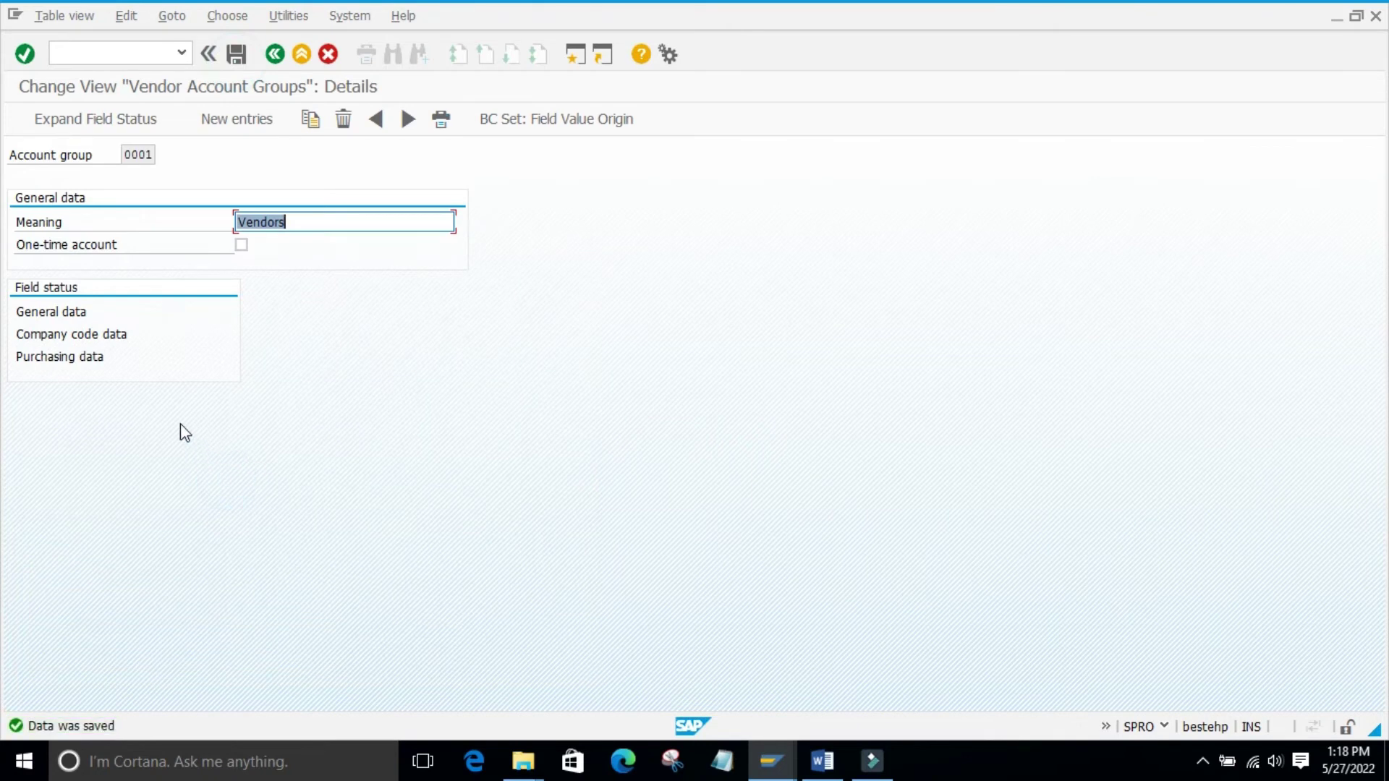
{"action": "left_click", "coordinate": [236, 54]}
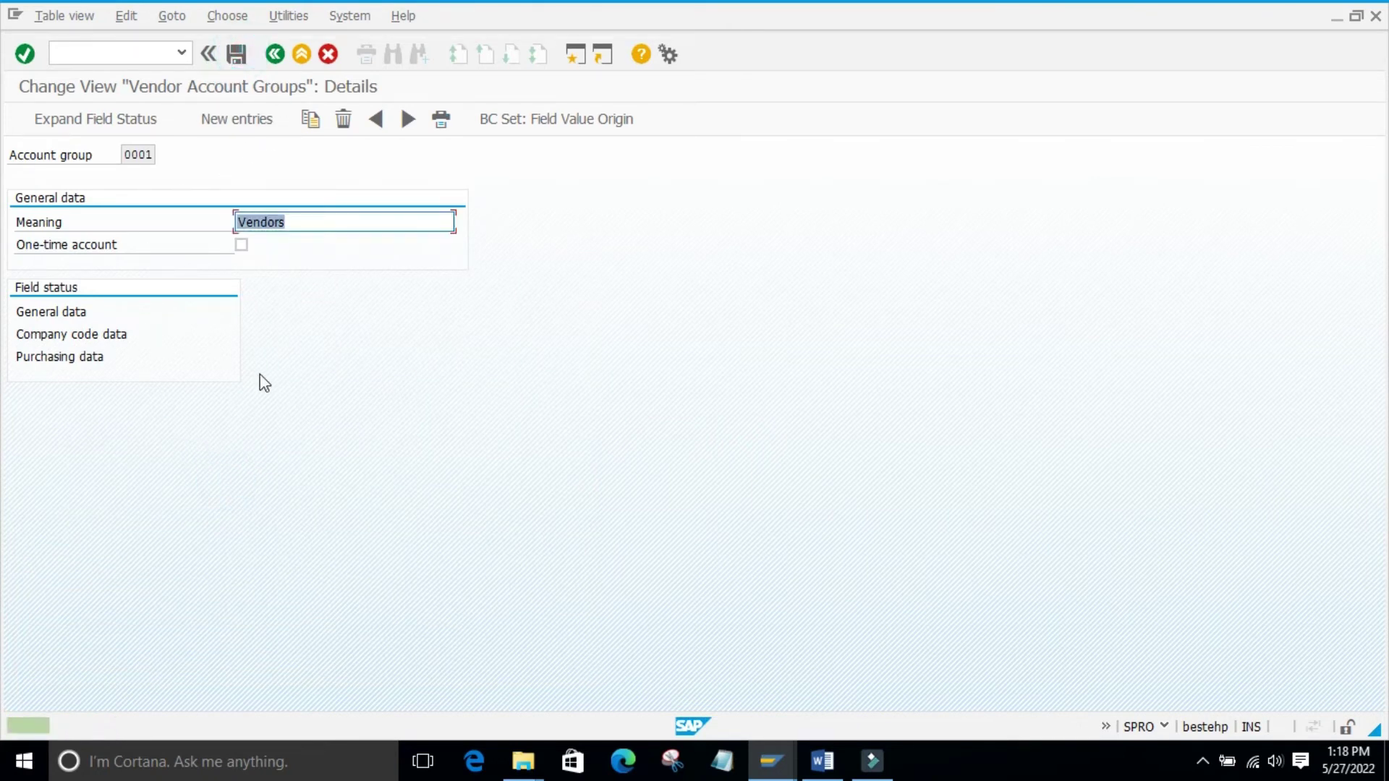
Find account group 9860 in the vendor account groups overview and open its General data field status
{"action": "left_click", "coordinate": [275, 55]}
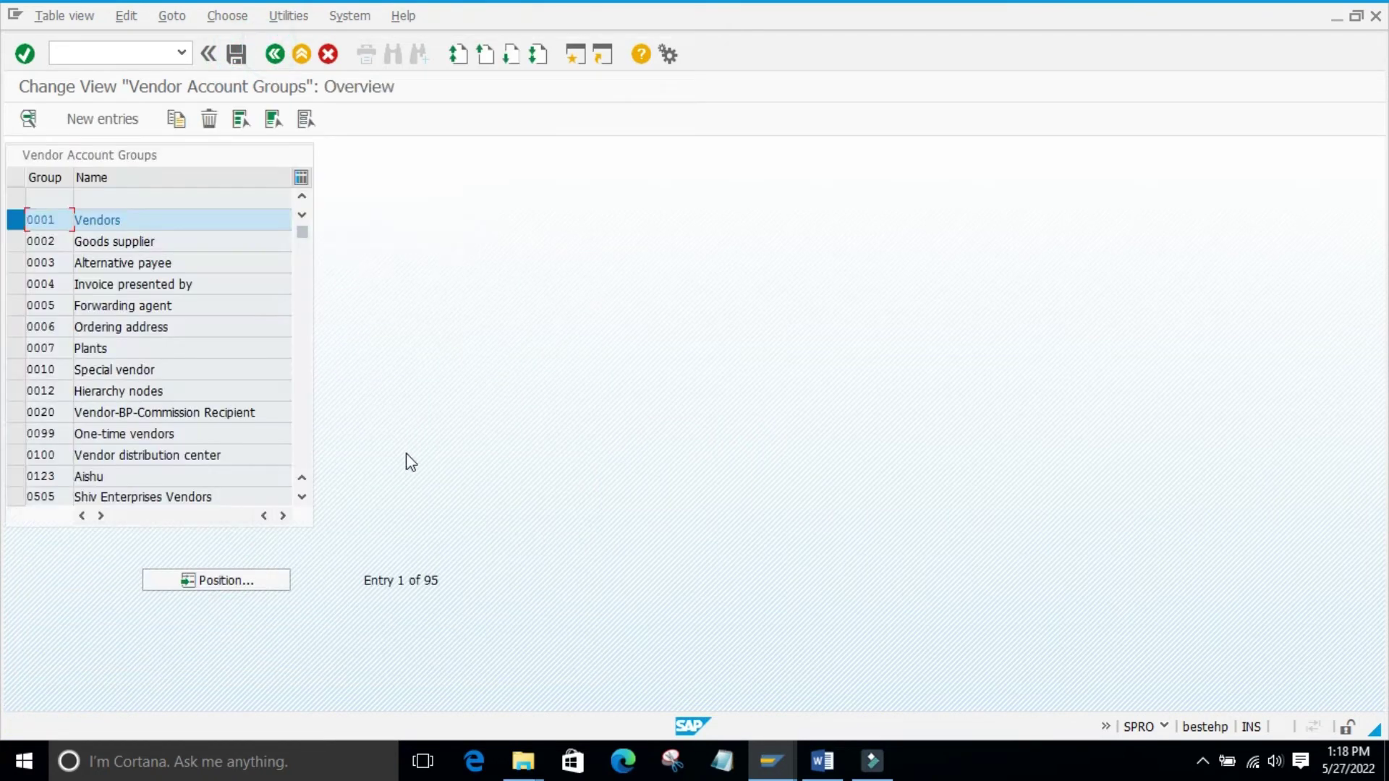
{"action": "left_click", "coordinate": [228, 583]}
{"action": "type", "text": "9860"}
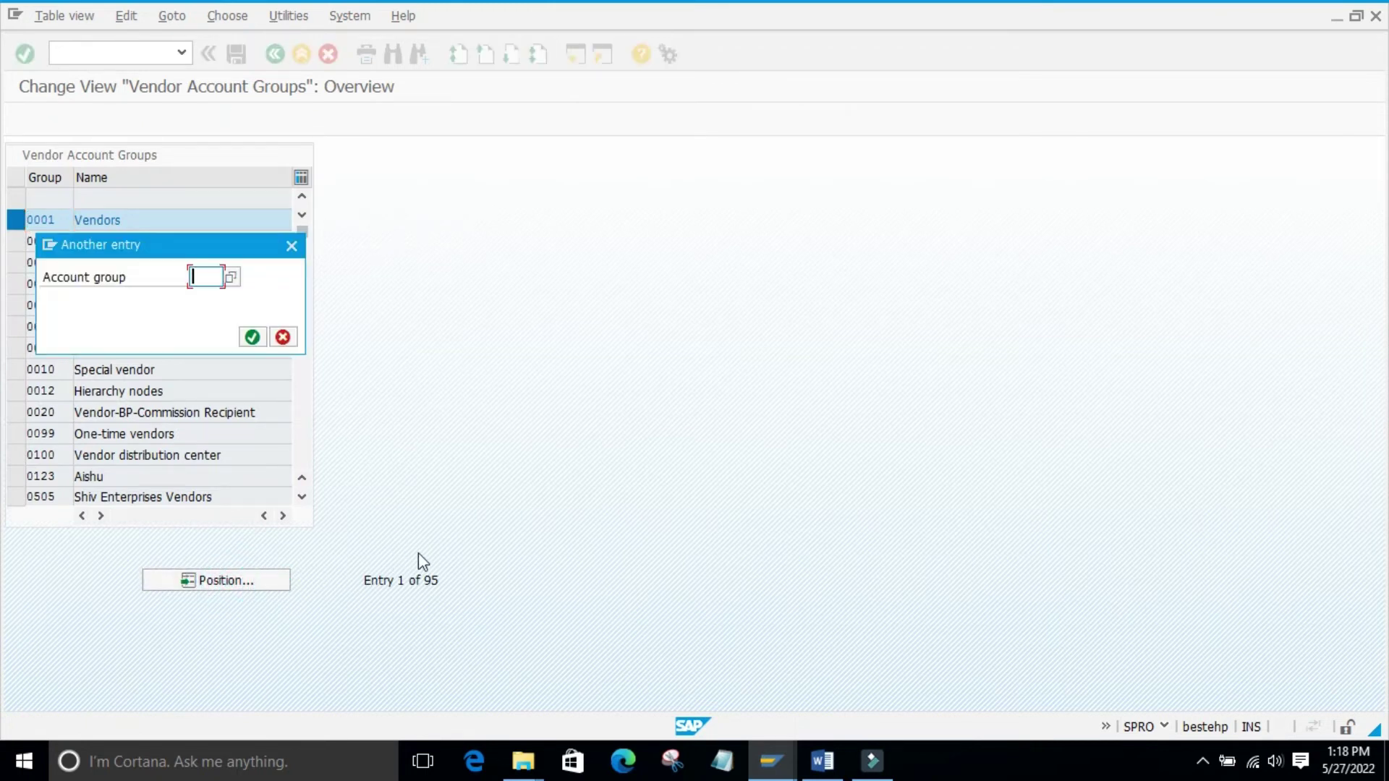
{"action": "key", "text": "Return"}
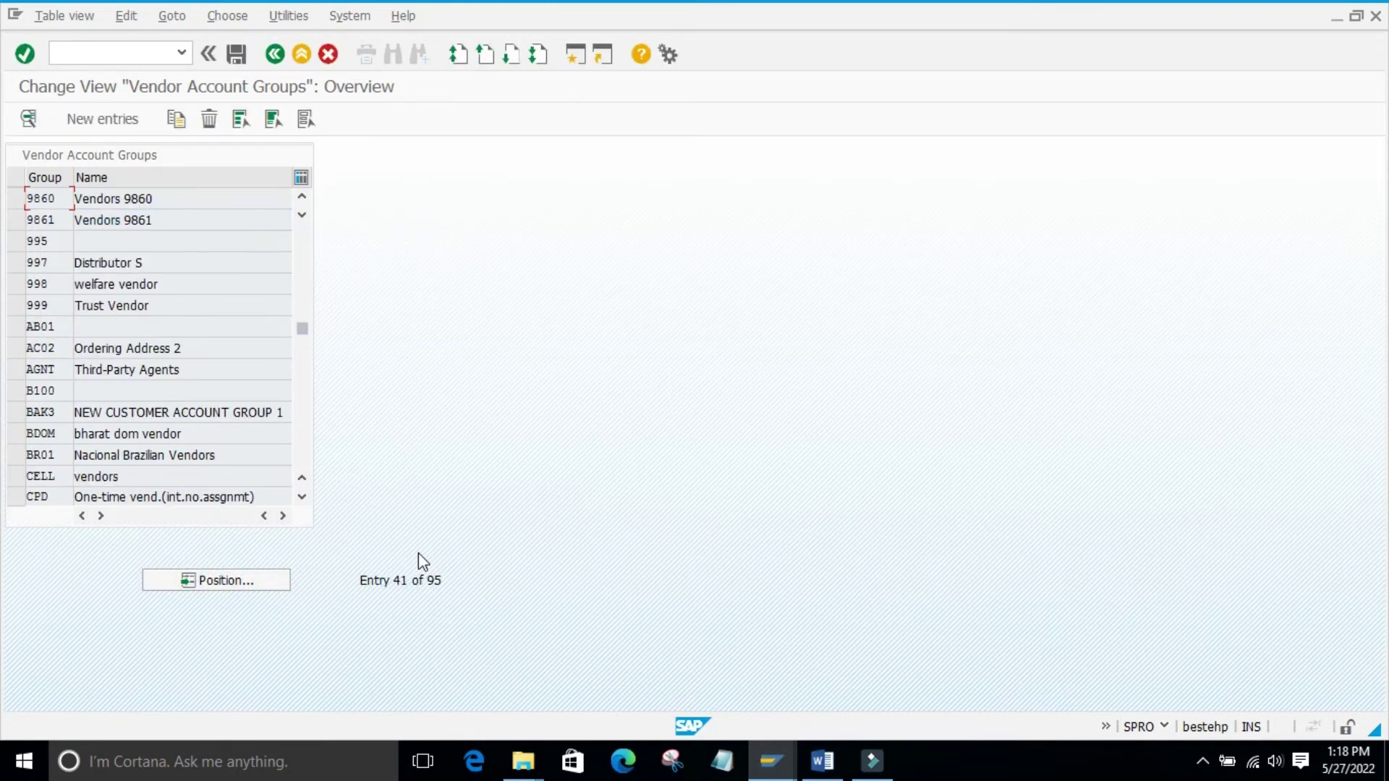
{"action": "left_click", "coordinate": [27, 196]}
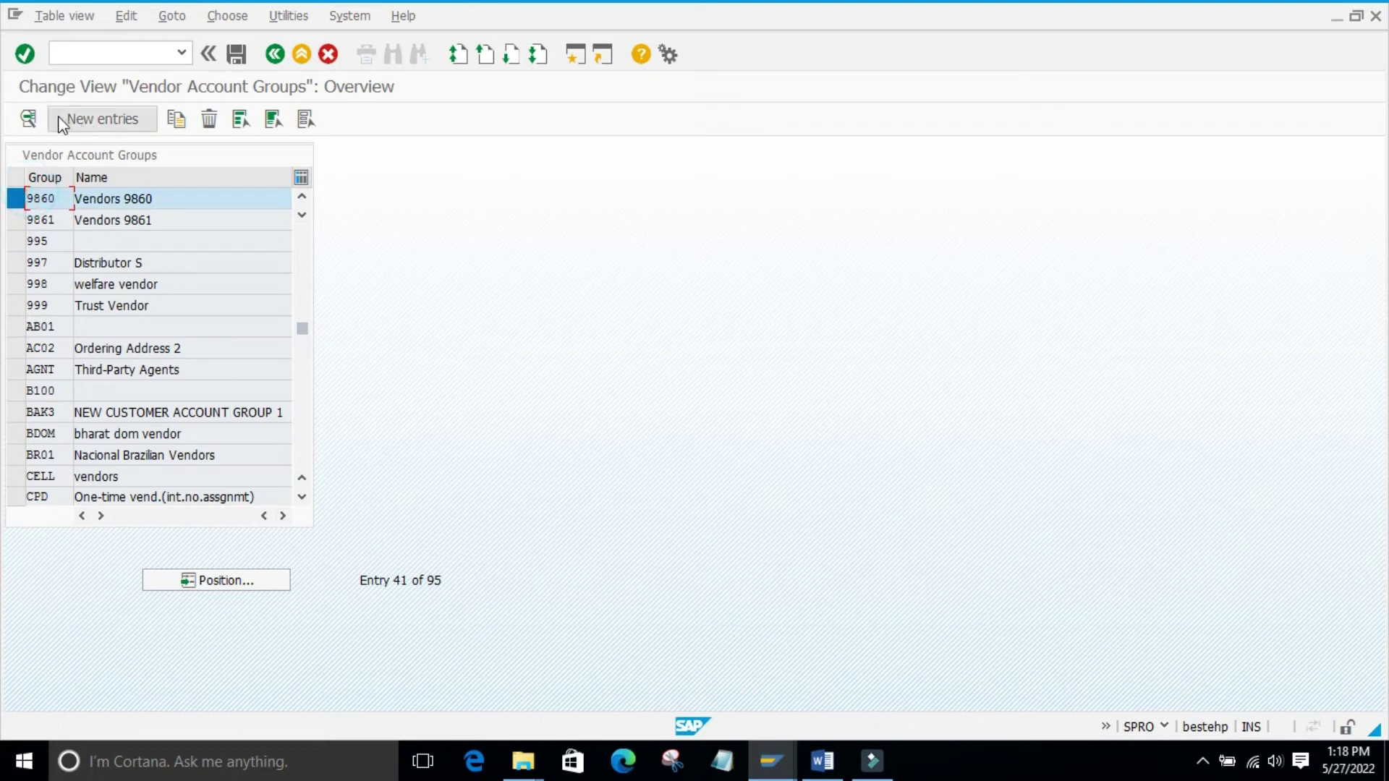
{"action": "left_click", "coordinate": [29, 117]}
{"action": "left_click", "coordinate": [324, 544]}
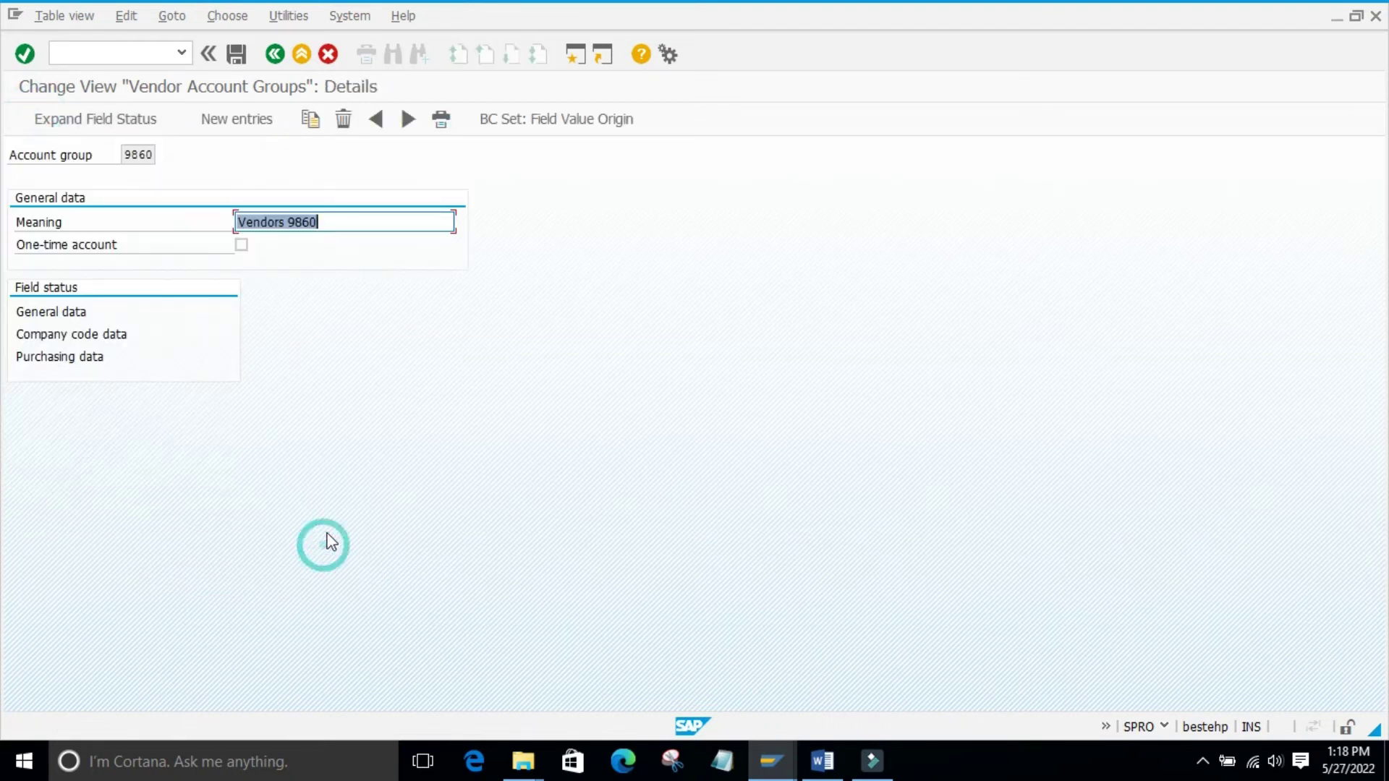
{"action": "double_click", "coordinate": [56, 316]}
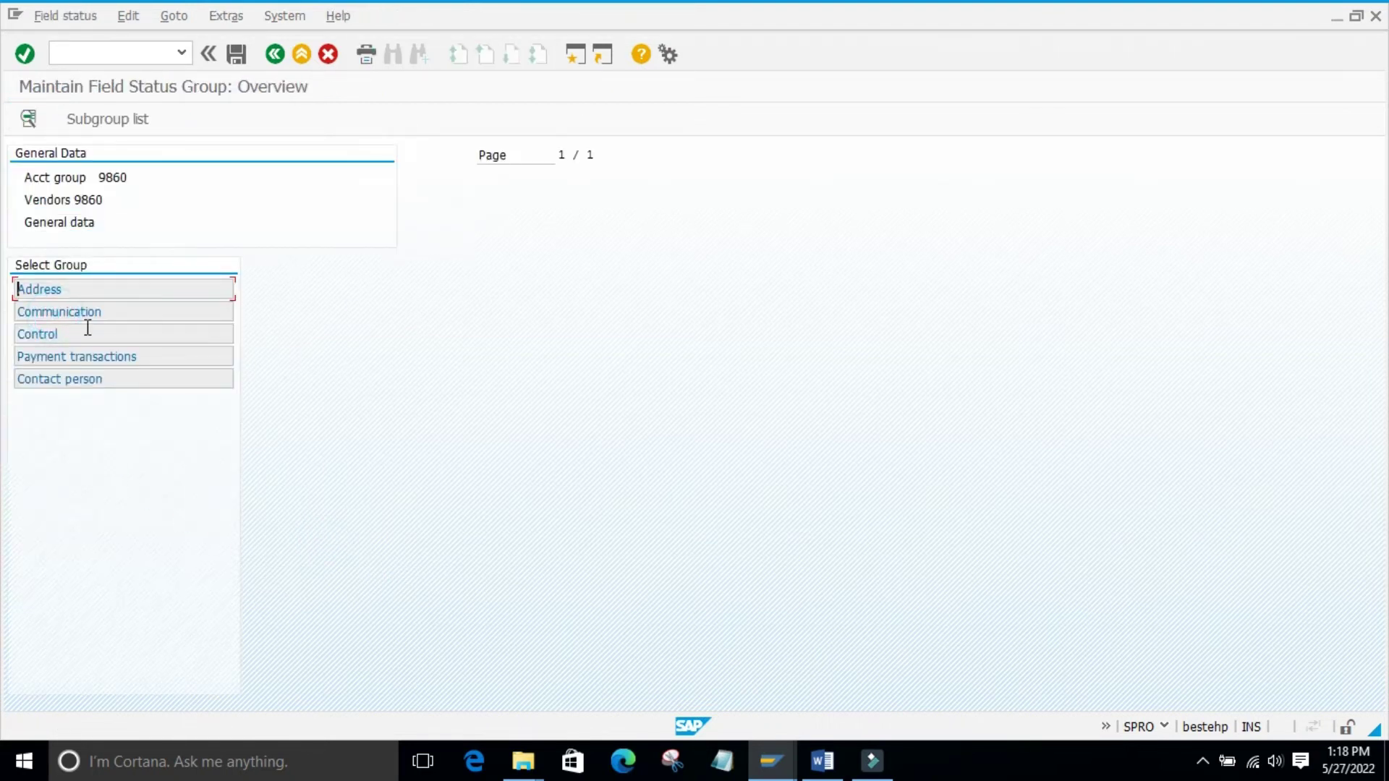
Suppress PO Box and P.O. box postal code in account group 9860's Address field status, save and leave the account groups view
{"action": "double_click", "coordinate": [53, 290]}
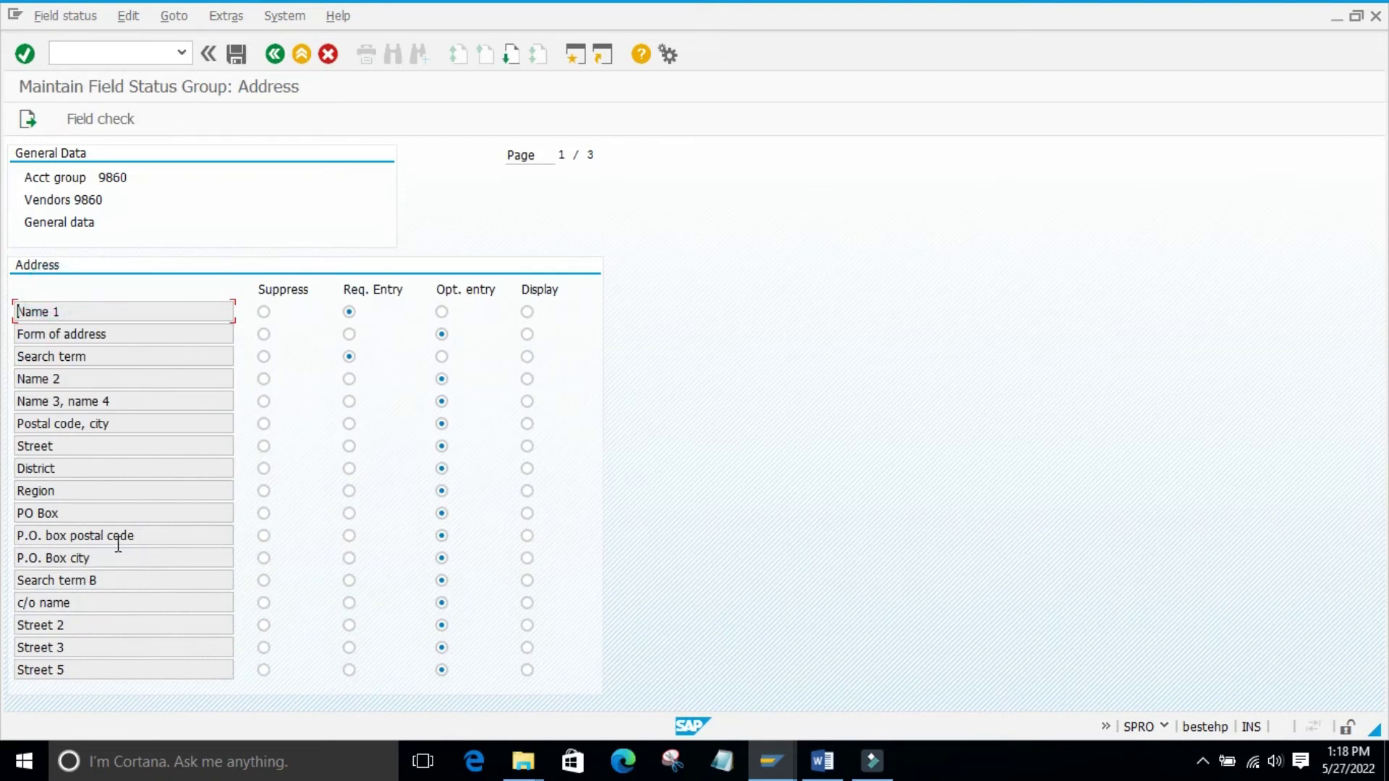
{"action": "left_click", "coordinate": [264, 513]}
{"action": "left_click", "coordinate": [264, 536]}
{"action": "left_click", "coordinate": [237, 53]}
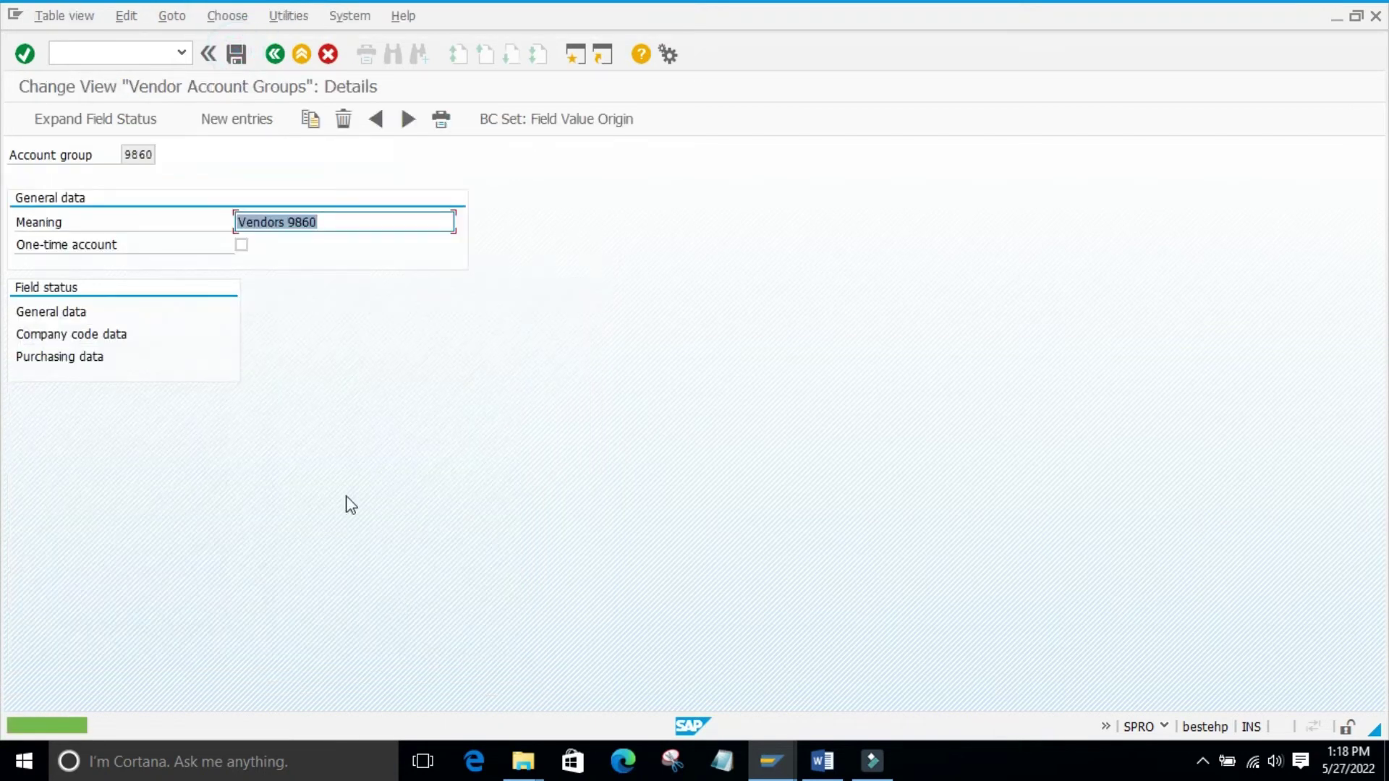
{"action": "left_click", "coordinate": [275, 54]}
{"action": "left_click", "coordinate": [233, 58]}
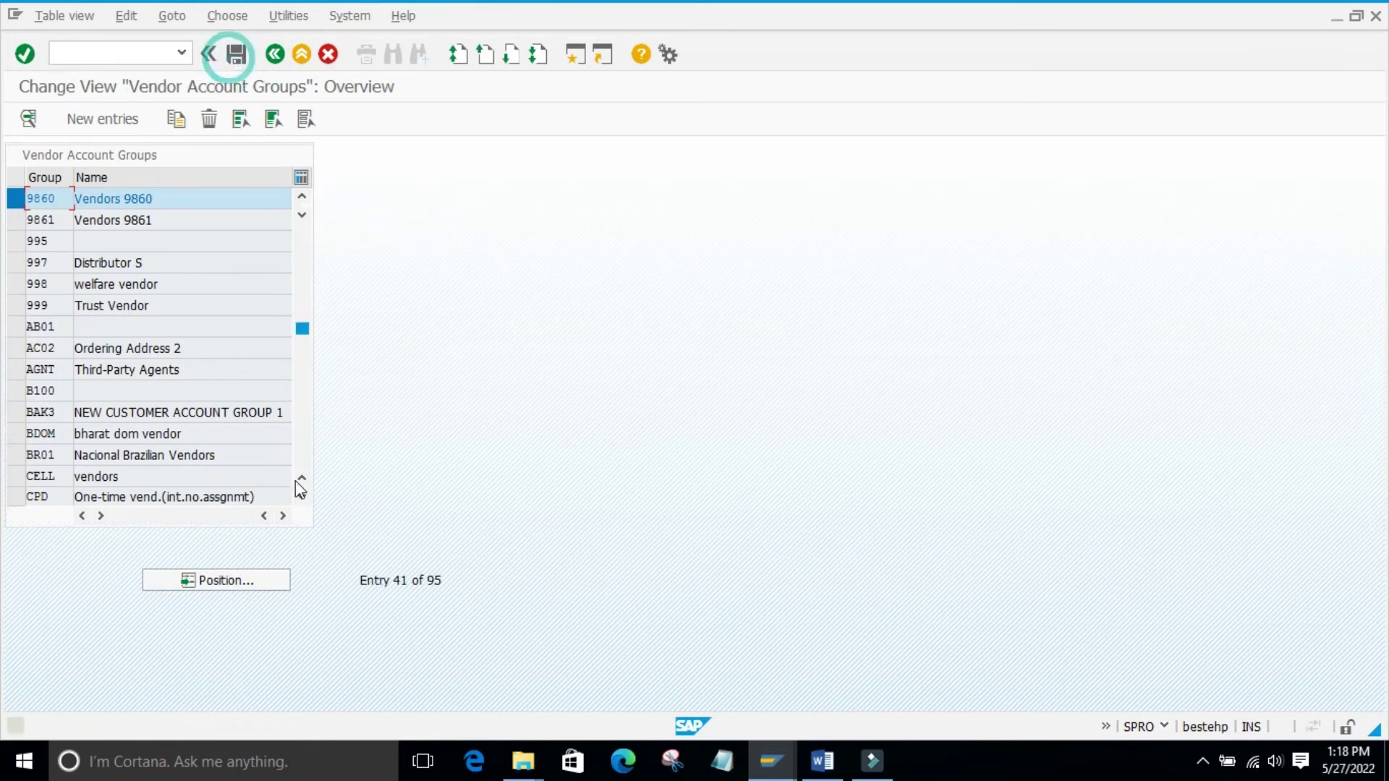
{"action": "left_click", "coordinate": [275, 55]}
Switch to Create Vendor, continue to the Address screen for account group 9860 and check the PO Box Address section
{"action": "mouse_move", "coordinate": [781, 752]}
{"action": "left_click", "coordinate": [1005, 674]}
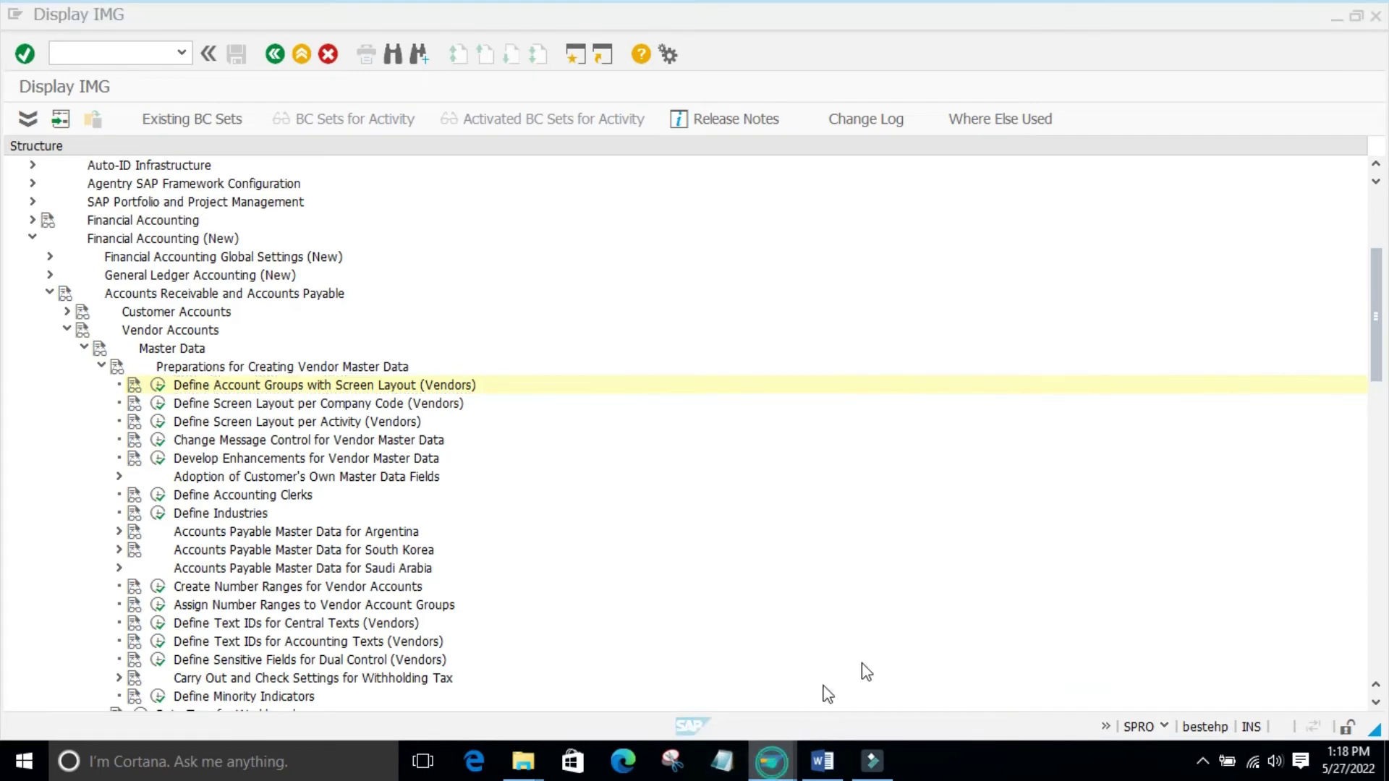
{"action": "left_click", "coordinate": [860, 666]}
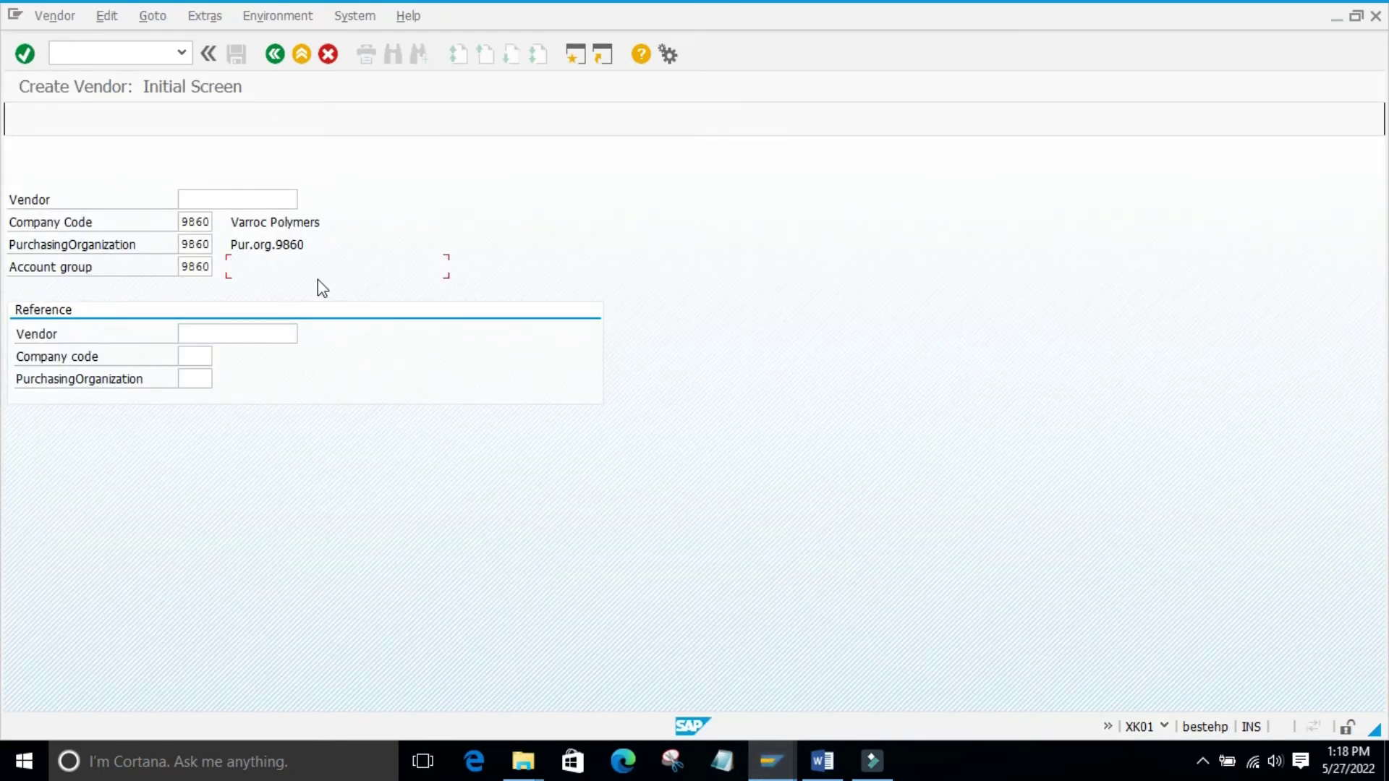
{"action": "key", "text": "Return"}
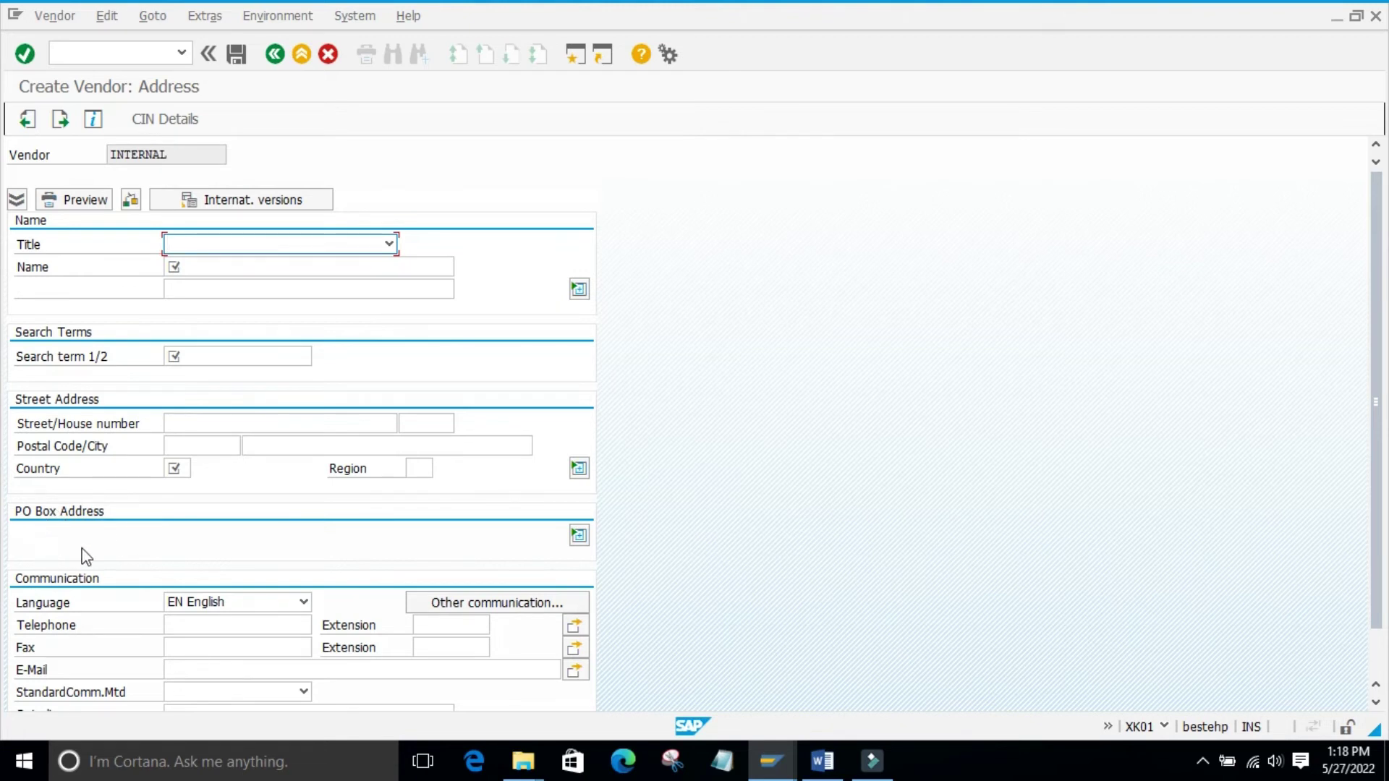
{"action": "left_click", "coordinate": [30, 546]}
{"action": "left_click", "coordinate": [85, 528]}
{"action": "left_click", "coordinate": [129, 548]}
{"action": "left_click", "coordinate": [29, 532]}
{"action": "left_click", "coordinate": [43, 544]}
Return to the IMG, open Define Account Groups with Screen Layout (Vendors) and position the list at account group 9860
{"action": "left_click", "coordinate": [788, 749]}
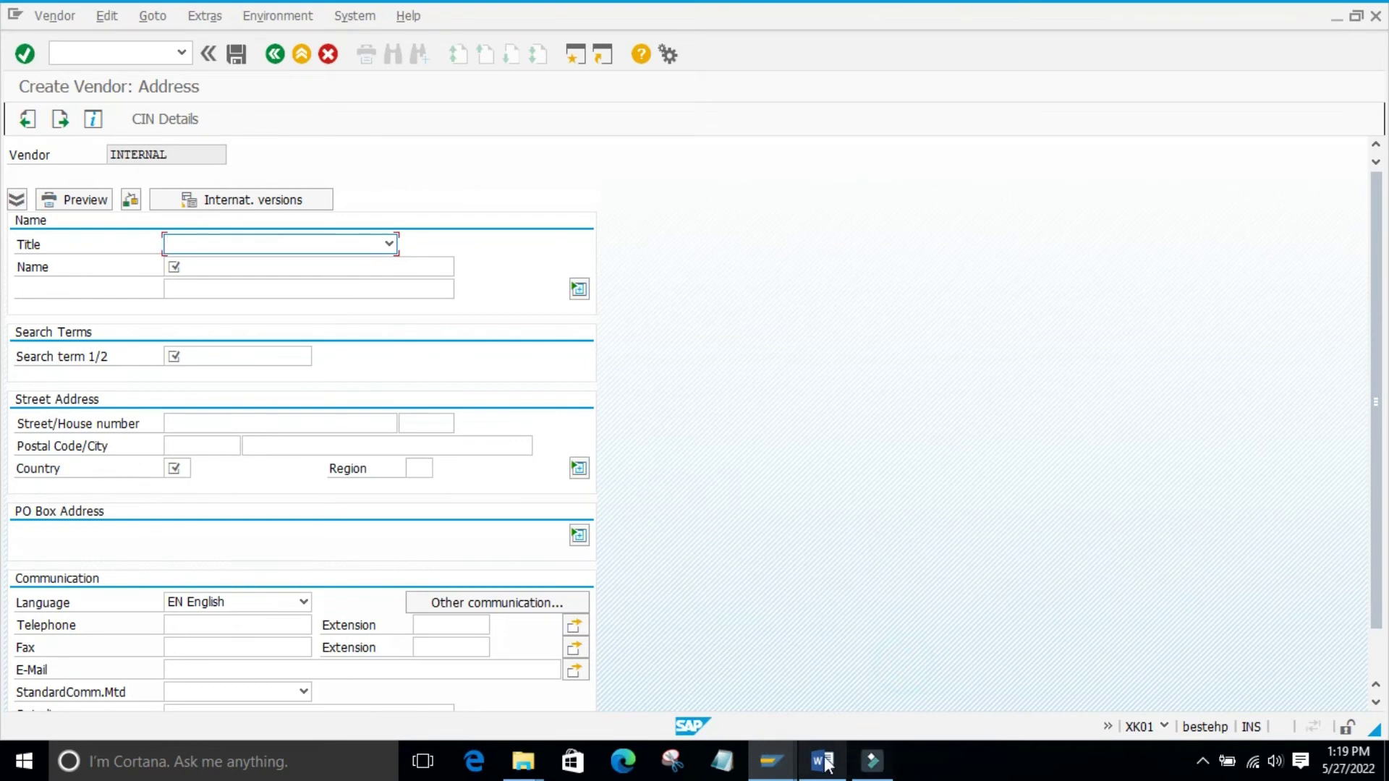
{"action": "left_click", "coordinate": [771, 762]}
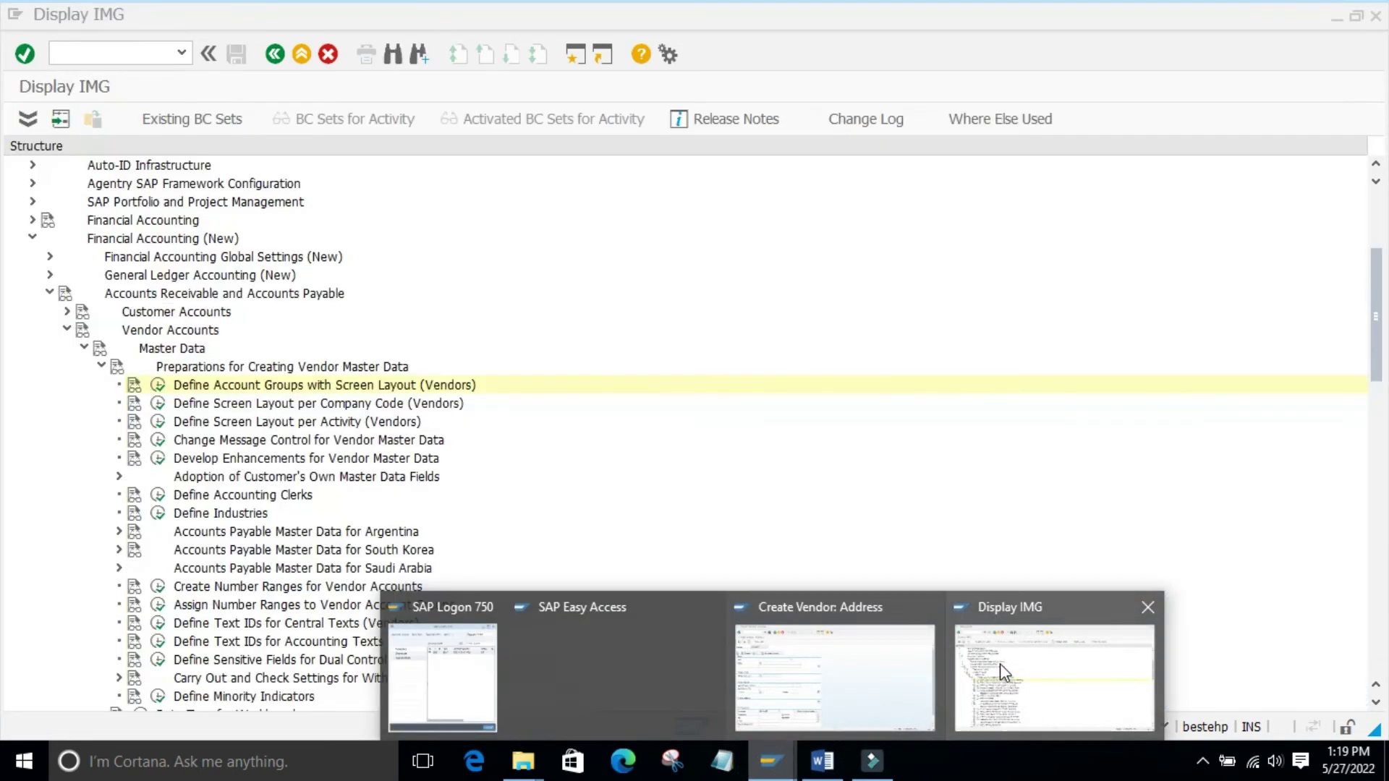
{"action": "left_click", "coordinate": [1000, 663]}
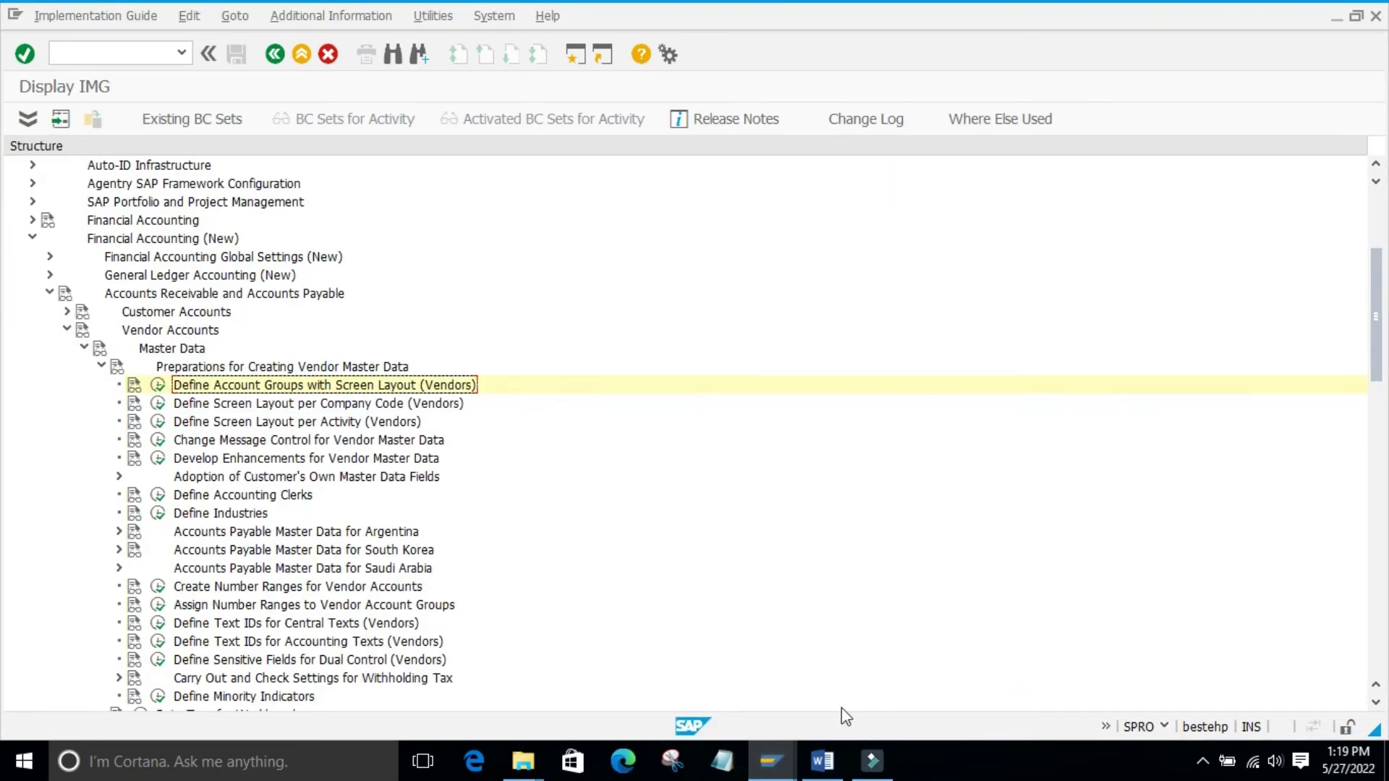
{"action": "left_click", "coordinate": [792, 770]}
{"action": "left_click", "coordinate": [1039, 667]}
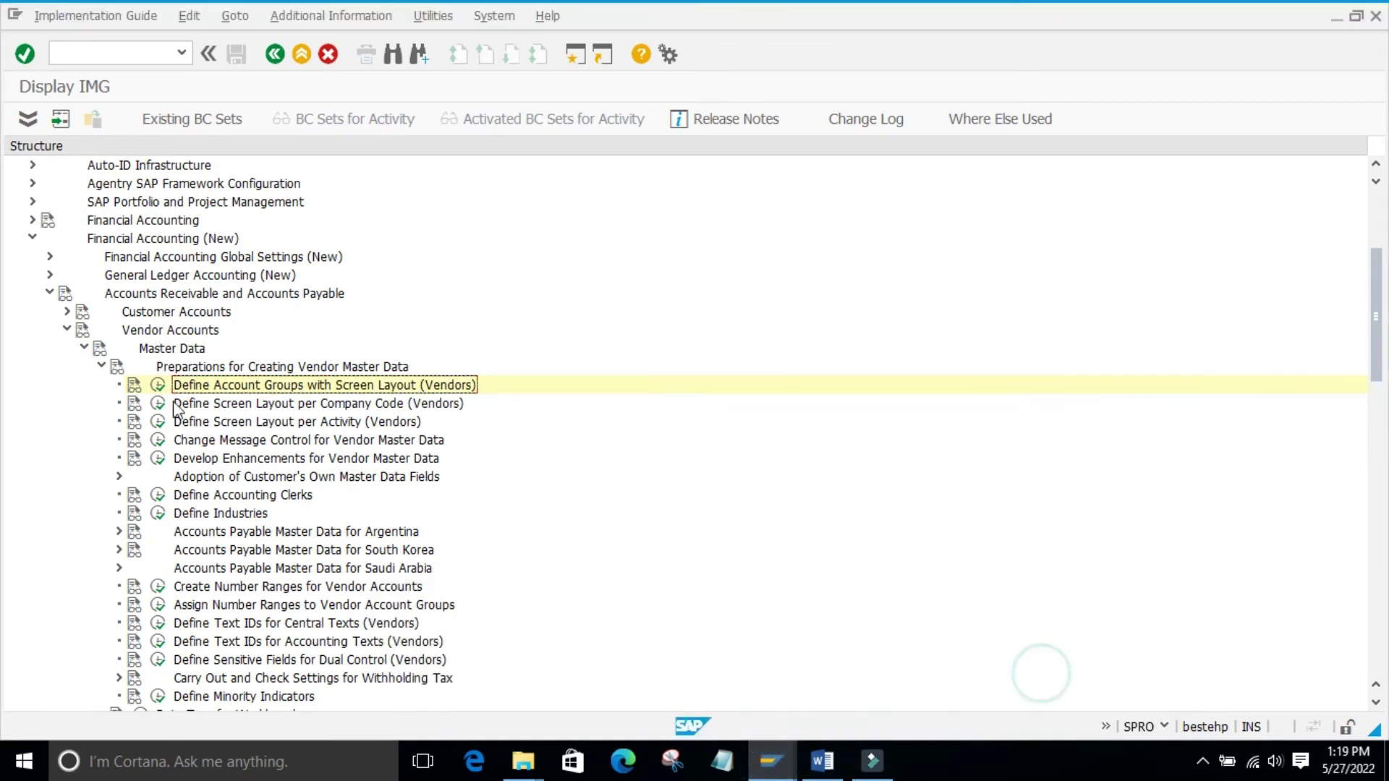
{"action": "left_click", "coordinate": [158, 386]}
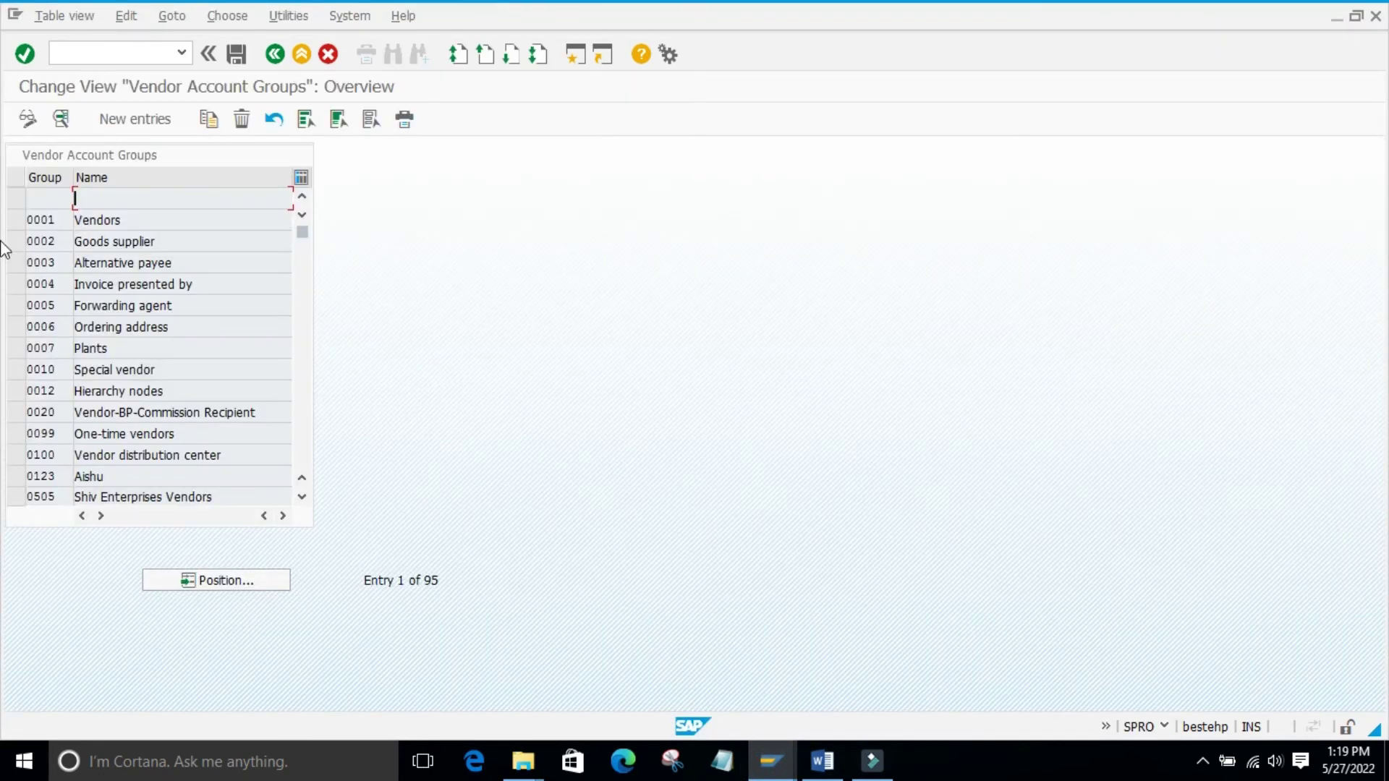
{"action": "left_click", "coordinate": [228, 580]}
{"action": "type", "text": "9860"}
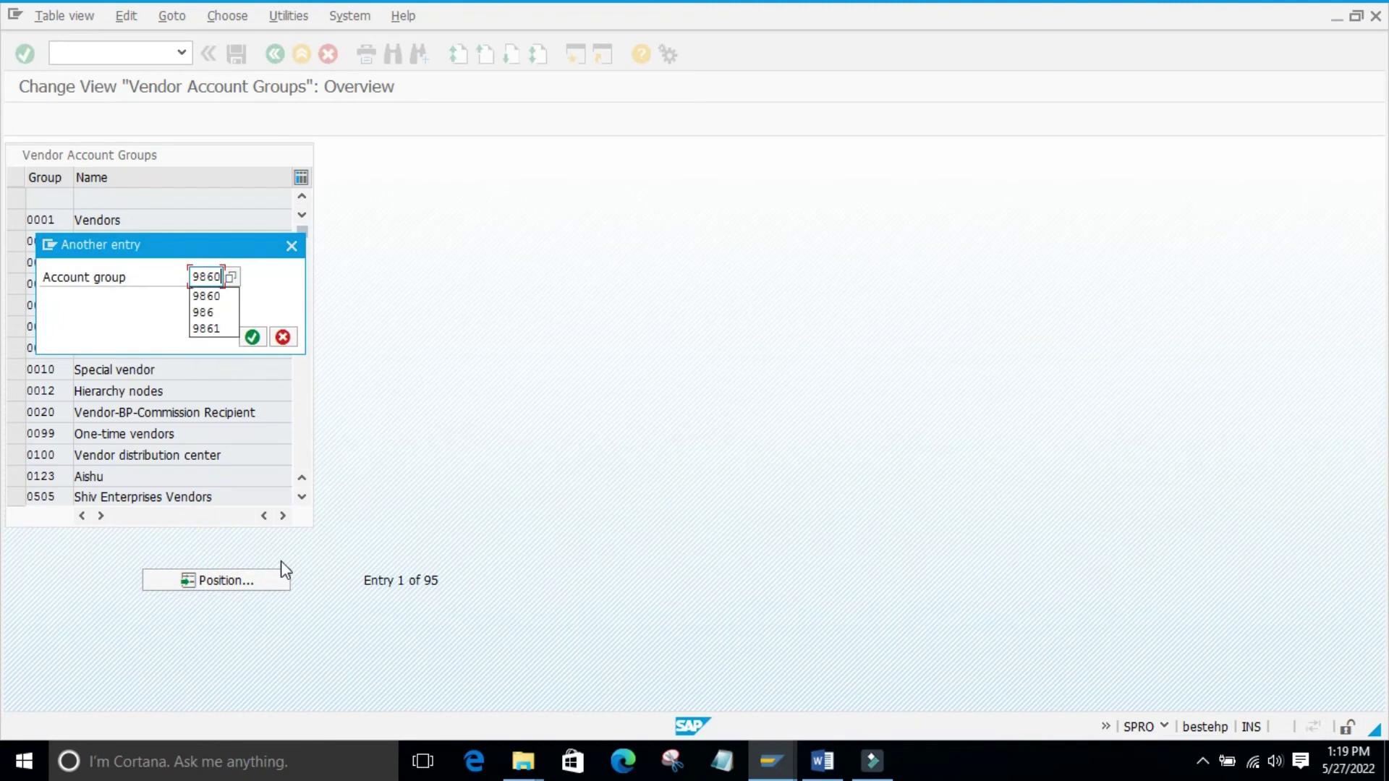
{"action": "key", "text": "Return"}
{"action": "key", "text": "Return"}
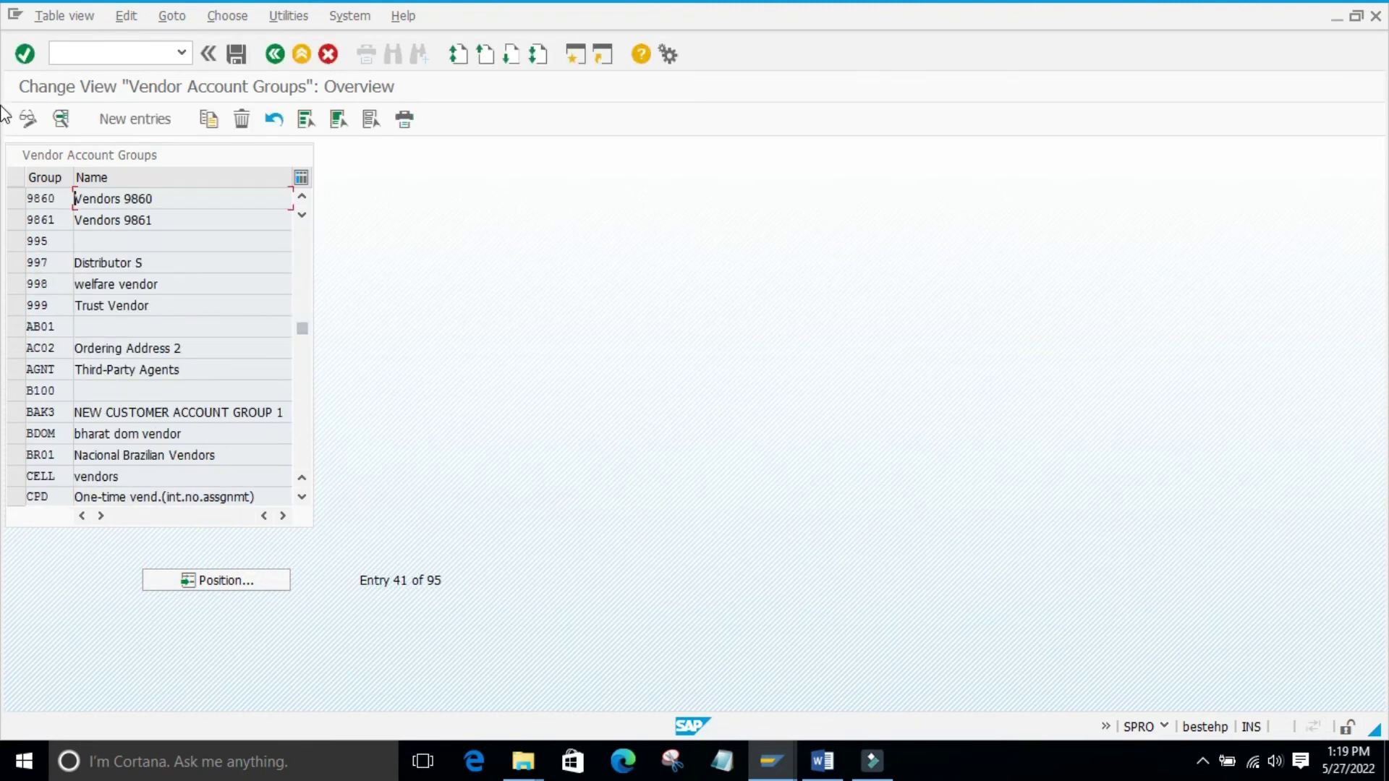
Set PO Box and P.O. box postal code back to optional entry in account group 9860's General data Address field status and save
{"action": "left_click", "coordinate": [15, 198]}
{"action": "left_click", "coordinate": [61, 119]}
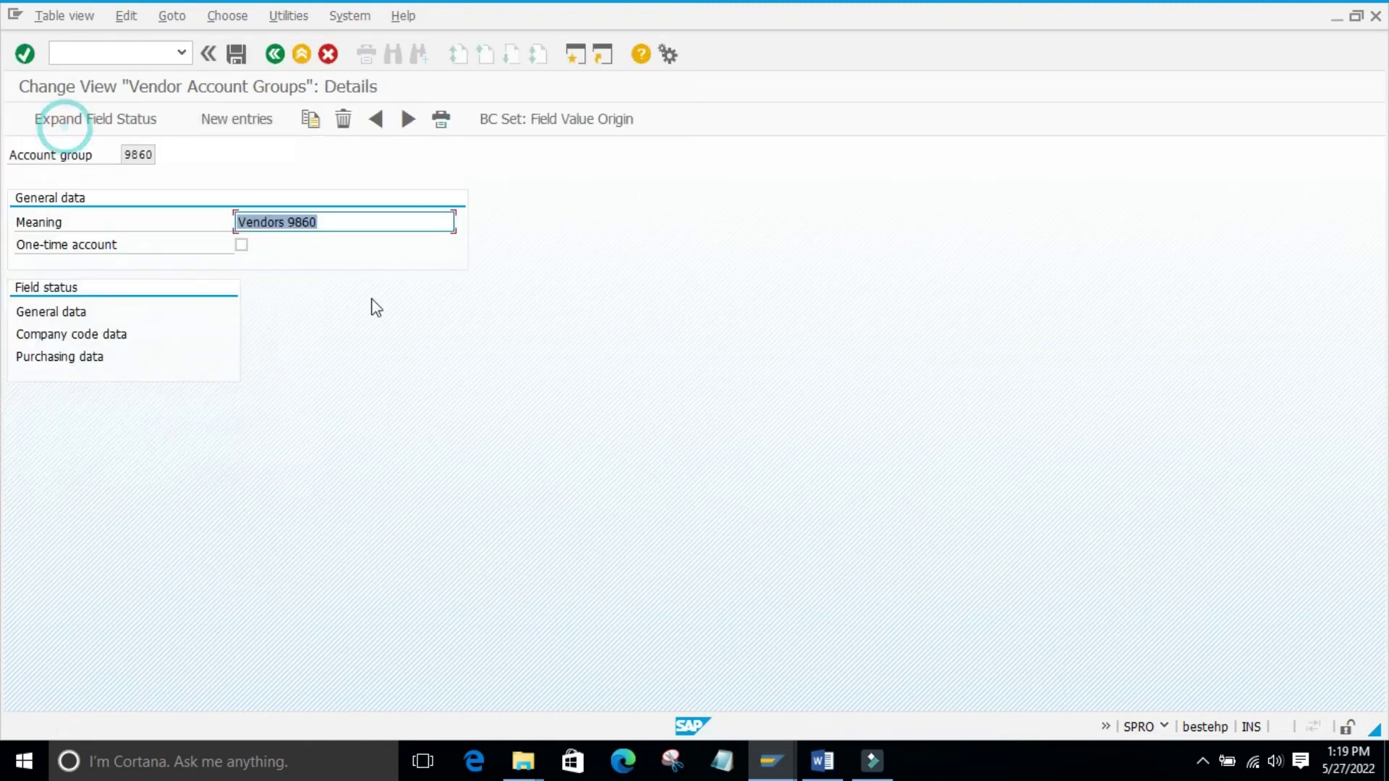
{"action": "double_click", "coordinate": [45, 312]}
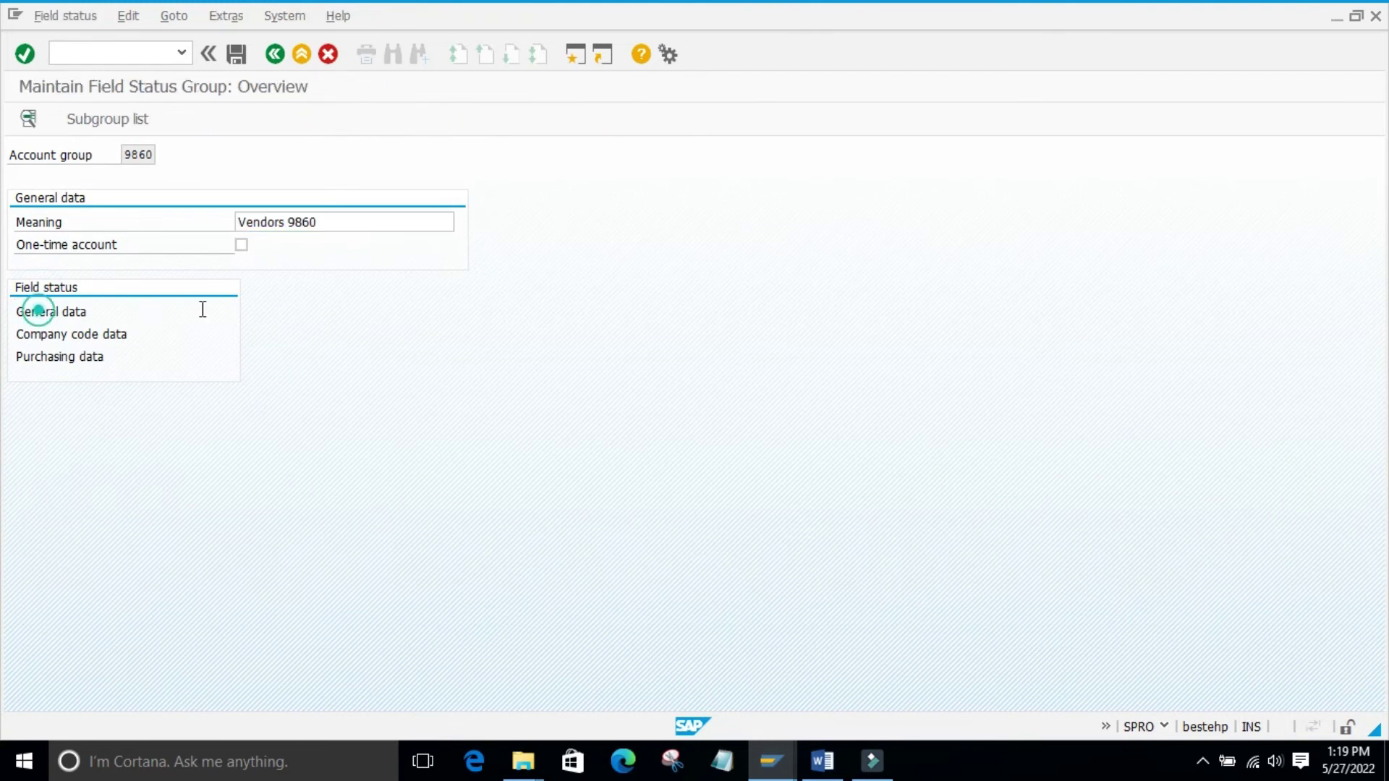
{"action": "double_click", "coordinate": [45, 291]}
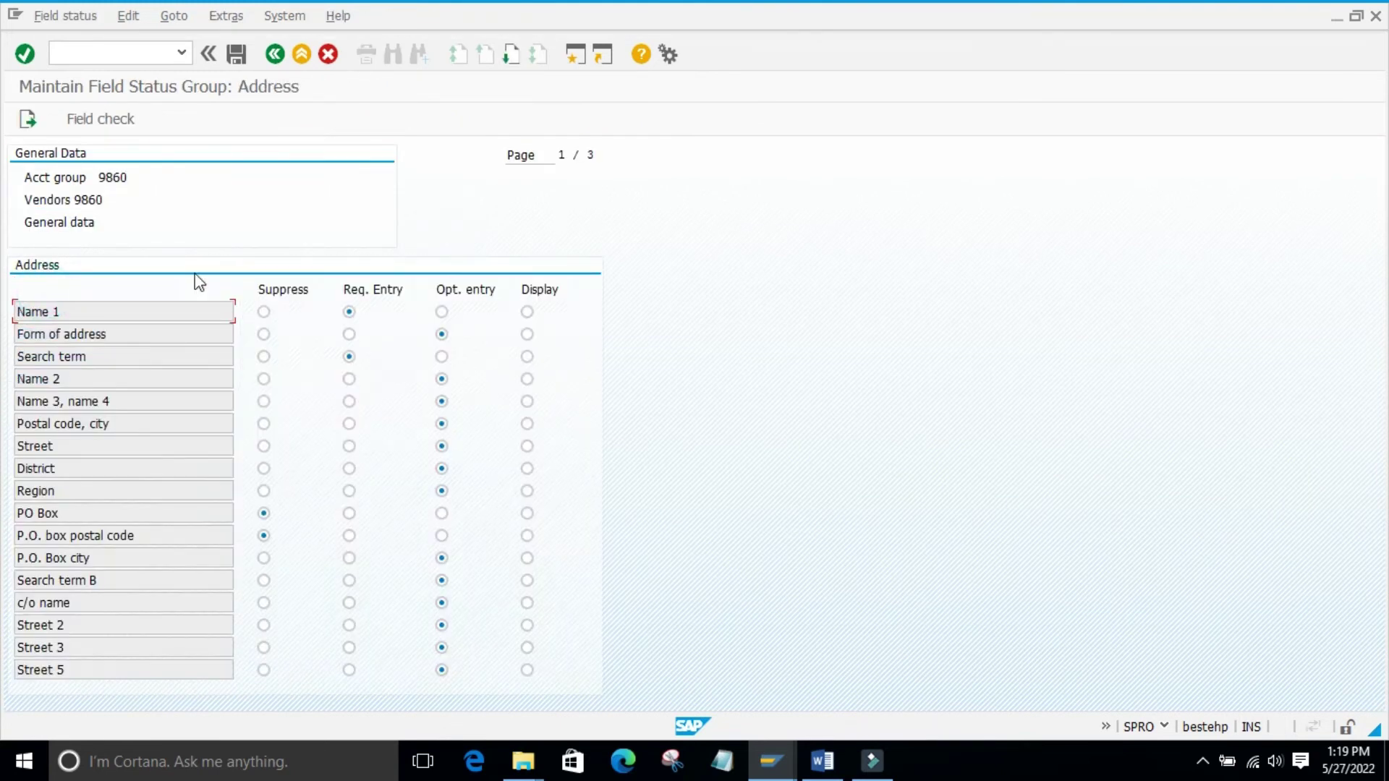
{"action": "left_click", "coordinate": [441, 513]}
{"action": "left_click", "coordinate": [442, 535]}
{"action": "left_click", "coordinate": [809, 384]}
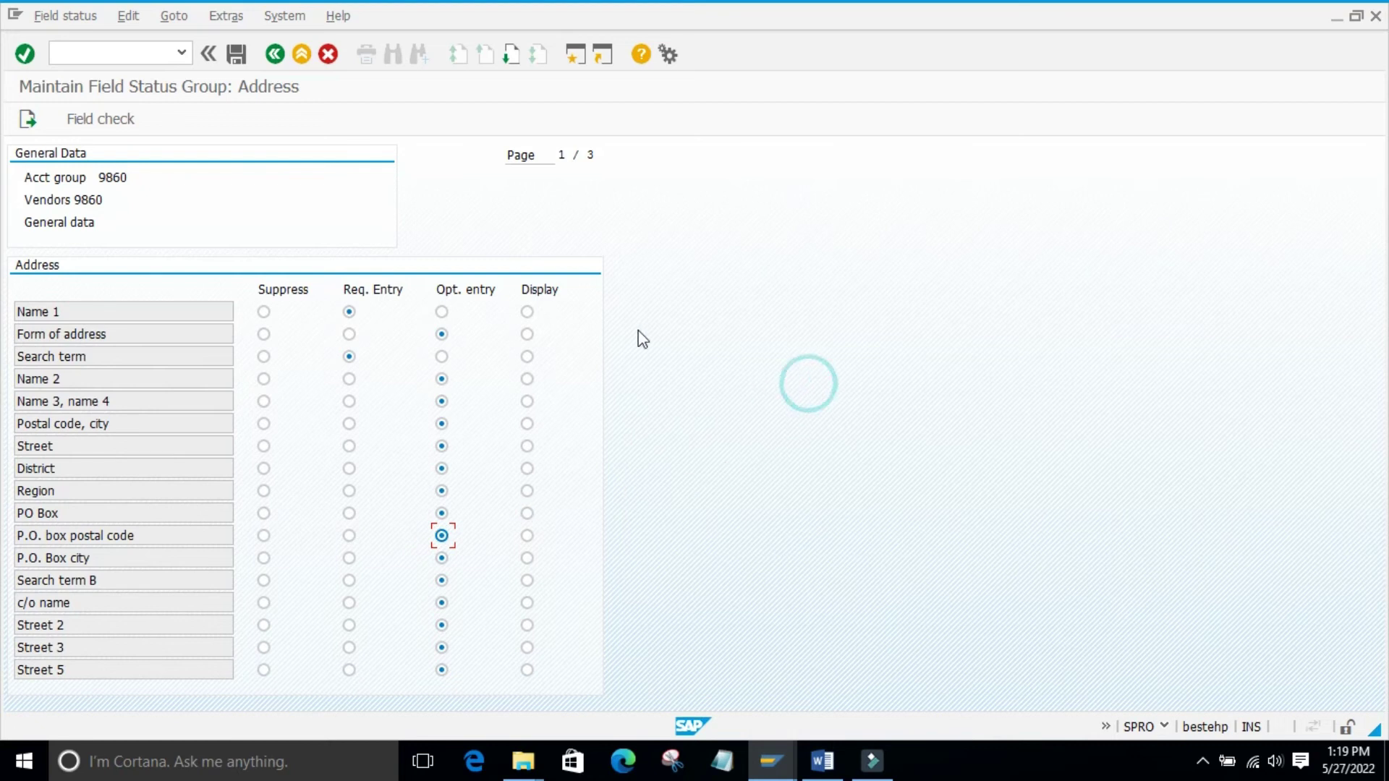
{"action": "left_click", "coordinate": [236, 54]}
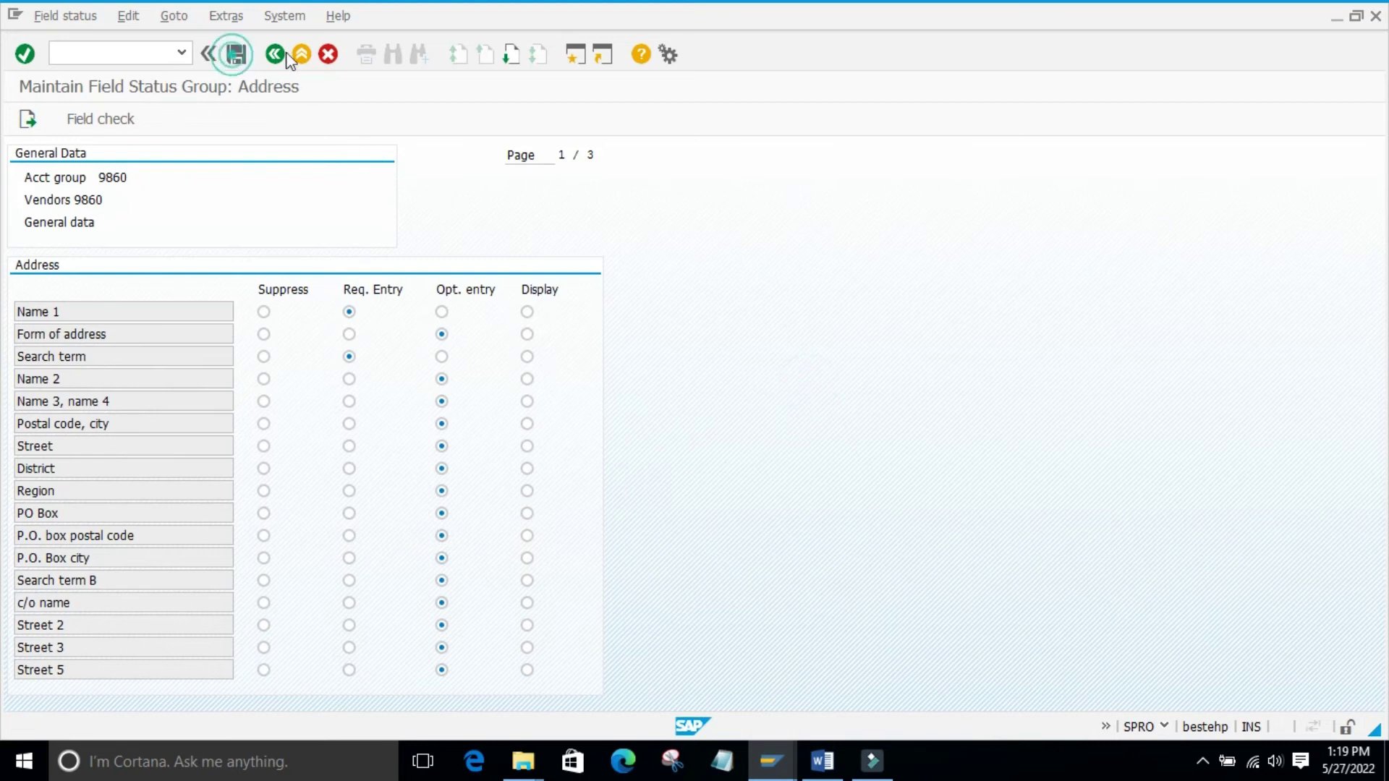
{"action": "left_click", "coordinate": [243, 337]}
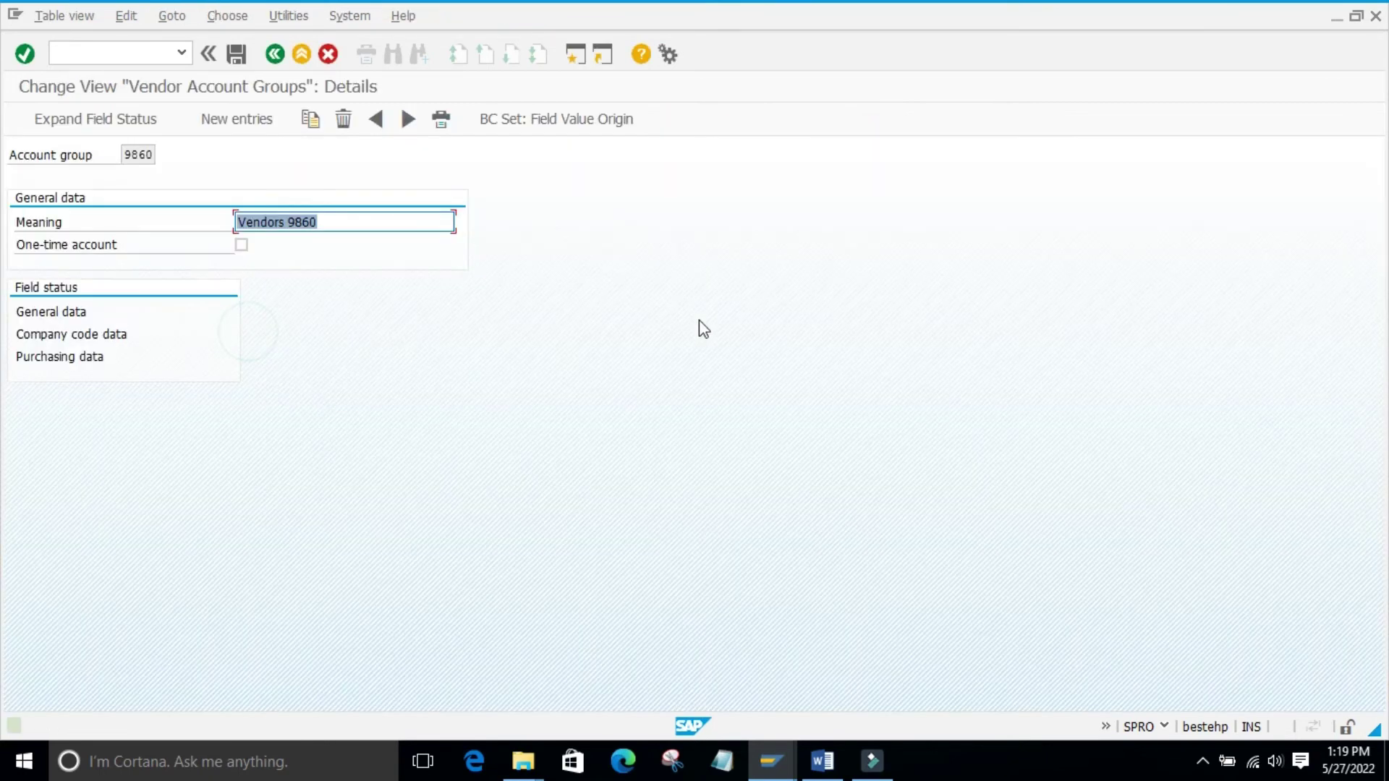
Switch to the Word notes and review the Field selection characteristic with its suppress, required, optional and display statuses
{"action": "left_click", "coordinate": [822, 761]}
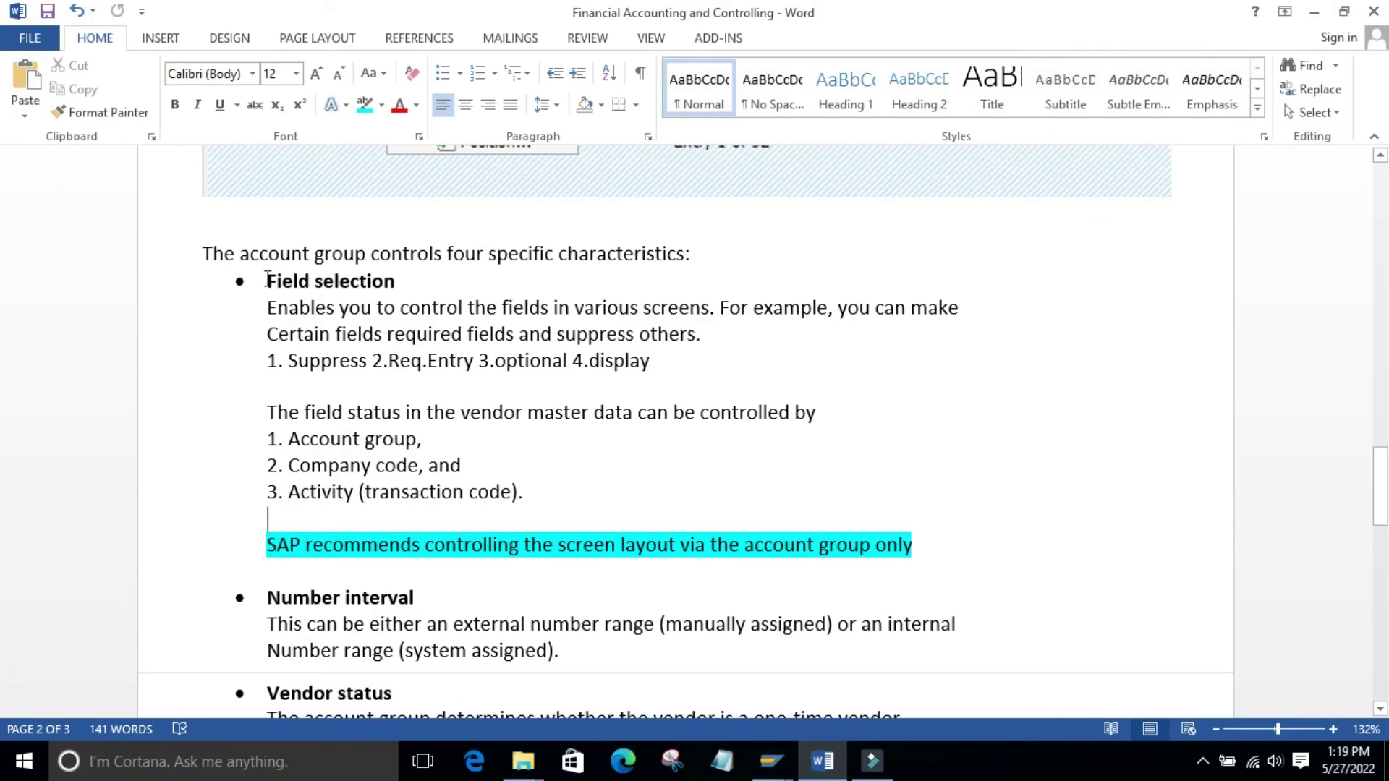
{"action": "triple_click", "coordinate": [267, 278]}
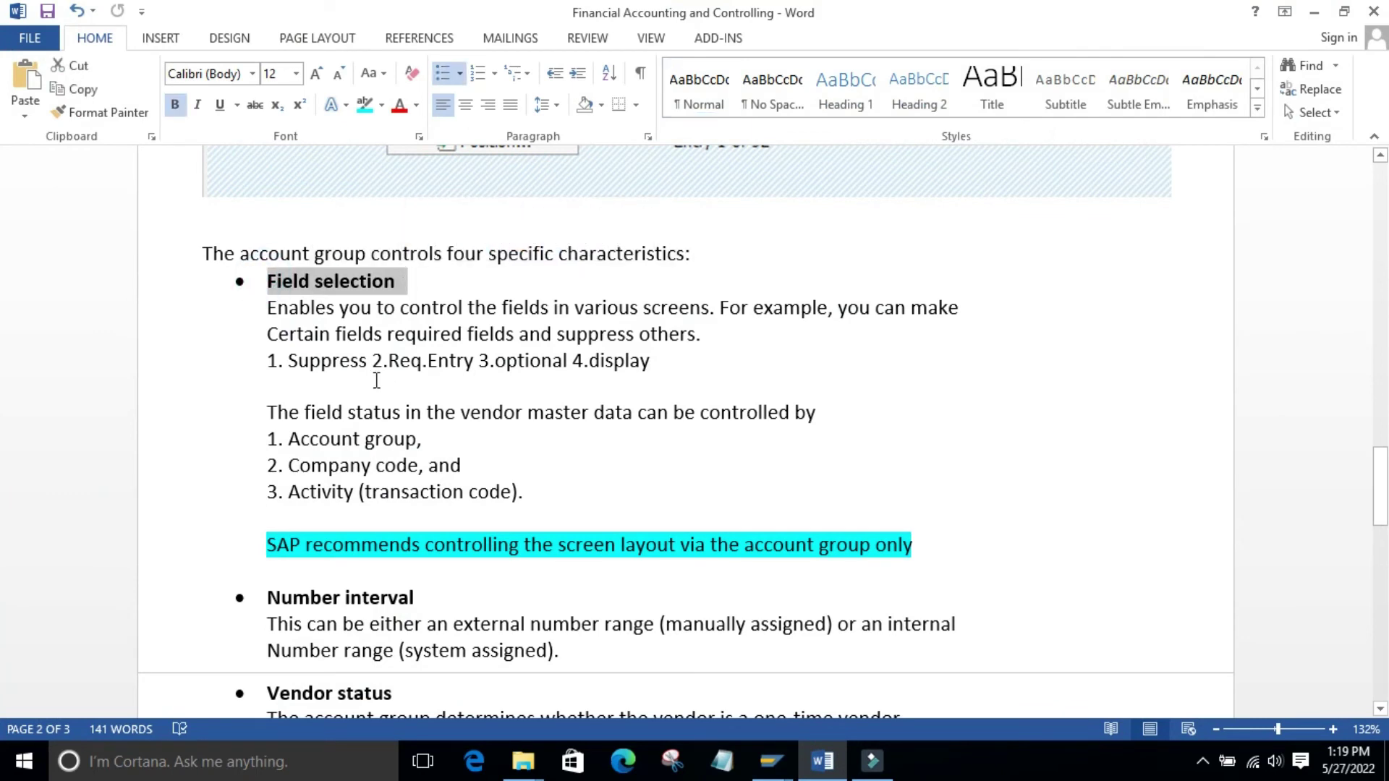
{"action": "left_click_drag", "start_coordinate": [288, 362], "coordinate": [673, 376]}
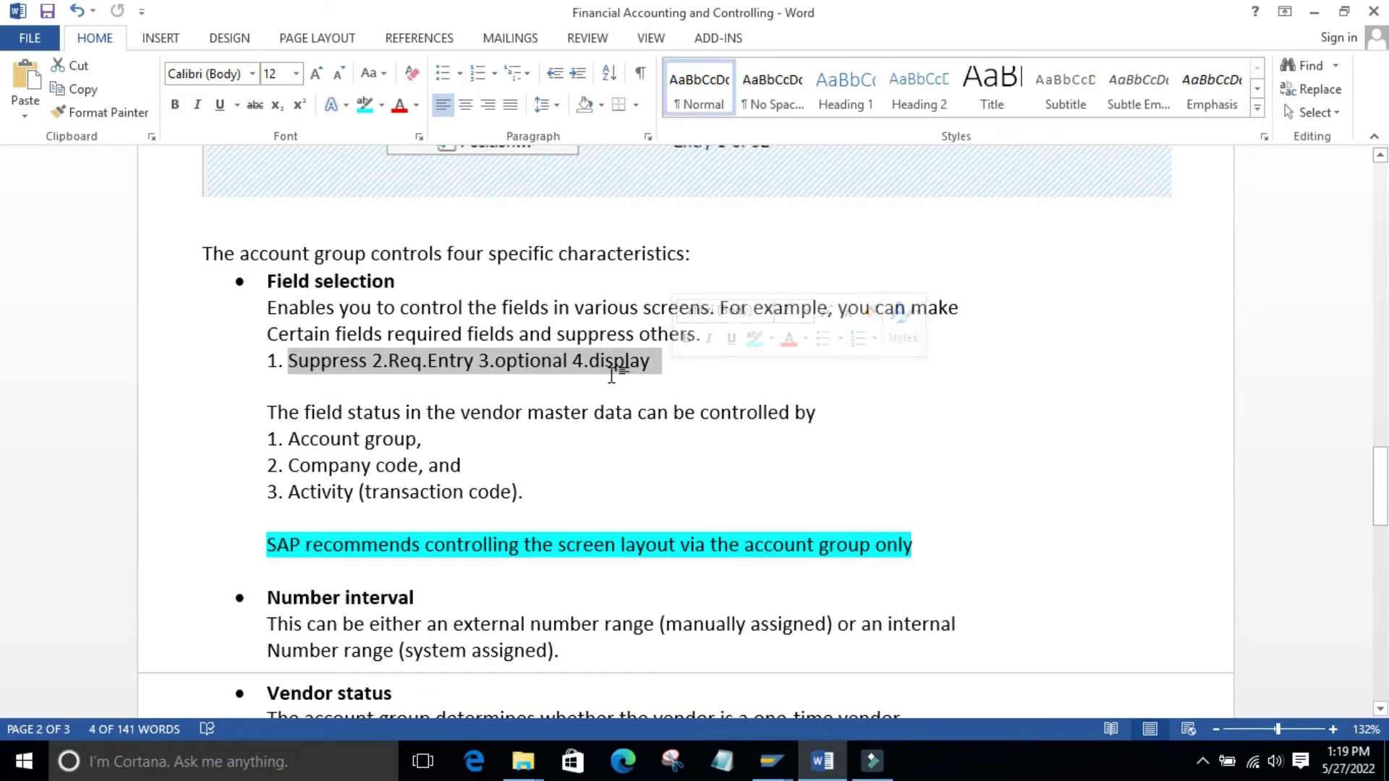
{"action": "left_click", "coordinate": [669, 376]}
{"action": "left_click", "coordinate": [682, 475]}
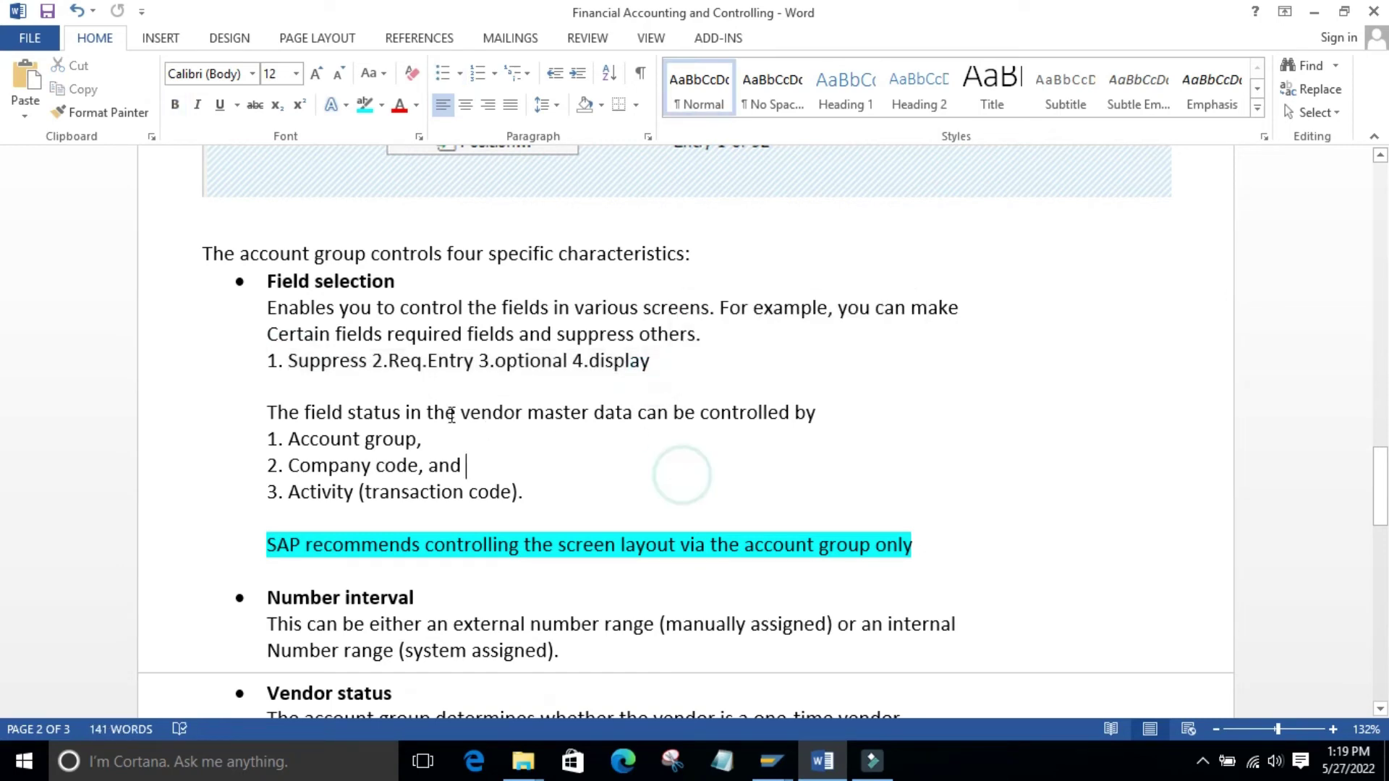
{"action": "left_click_drag", "start_coordinate": [660, 371], "coordinate": [262, 363]}
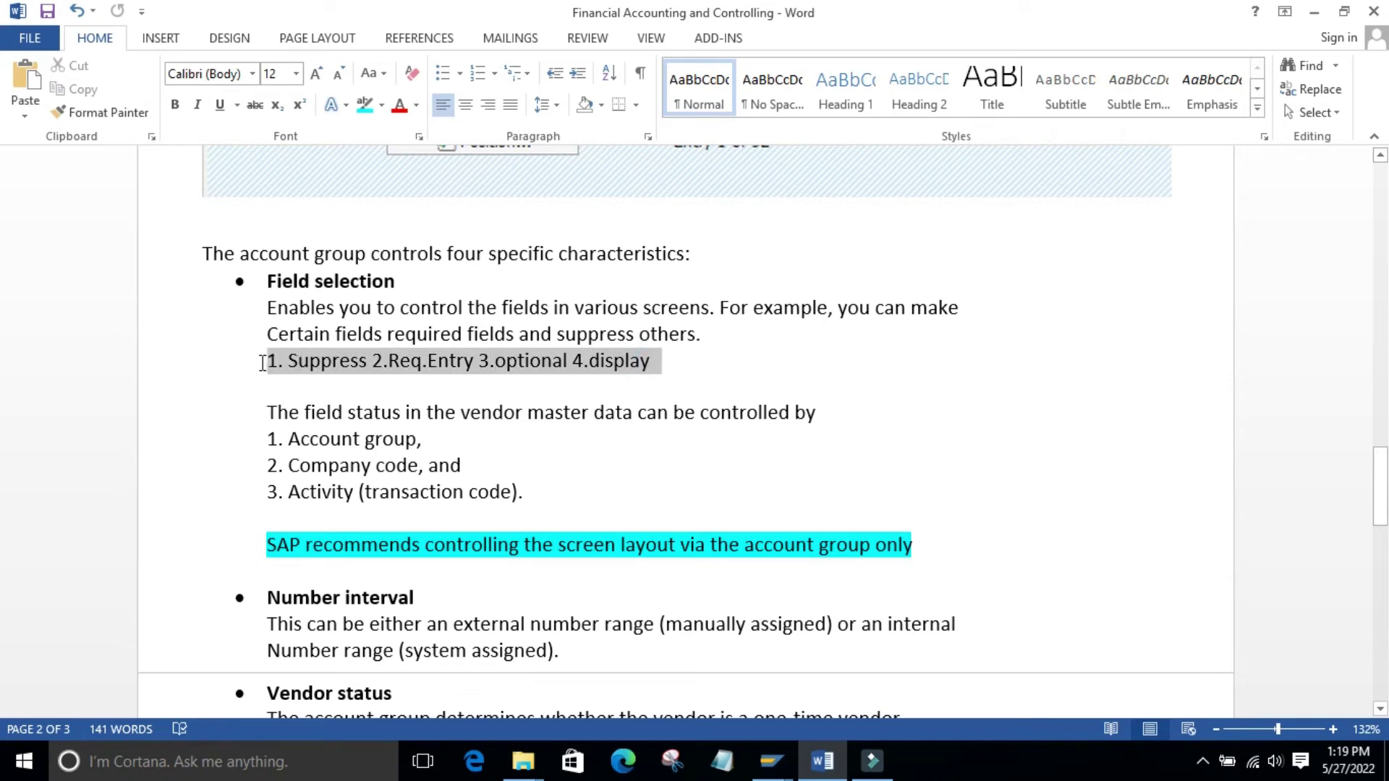
{"action": "left_click", "coordinate": [723, 369]}
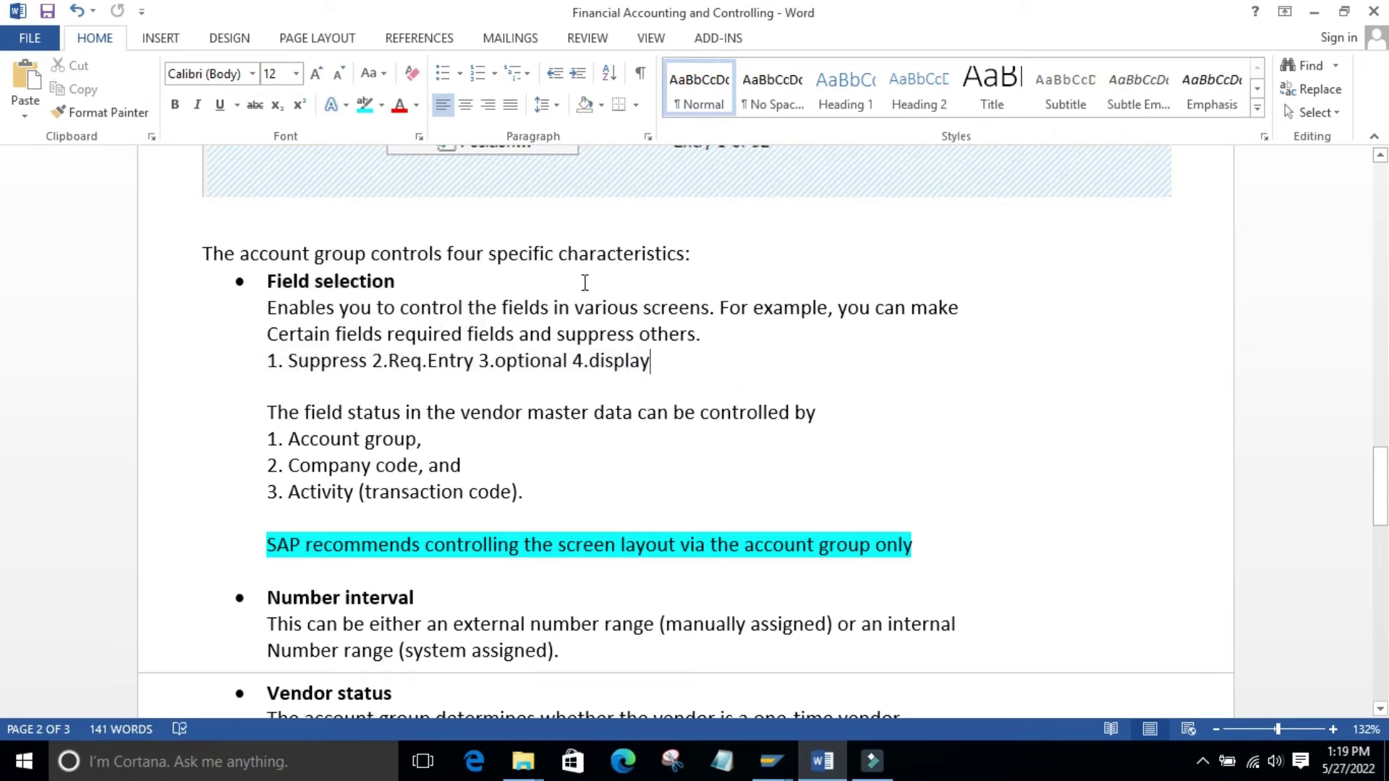
{"action": "left_click_drag", "start_coordinate": [657, 363], "coordinate": [237, 376]}
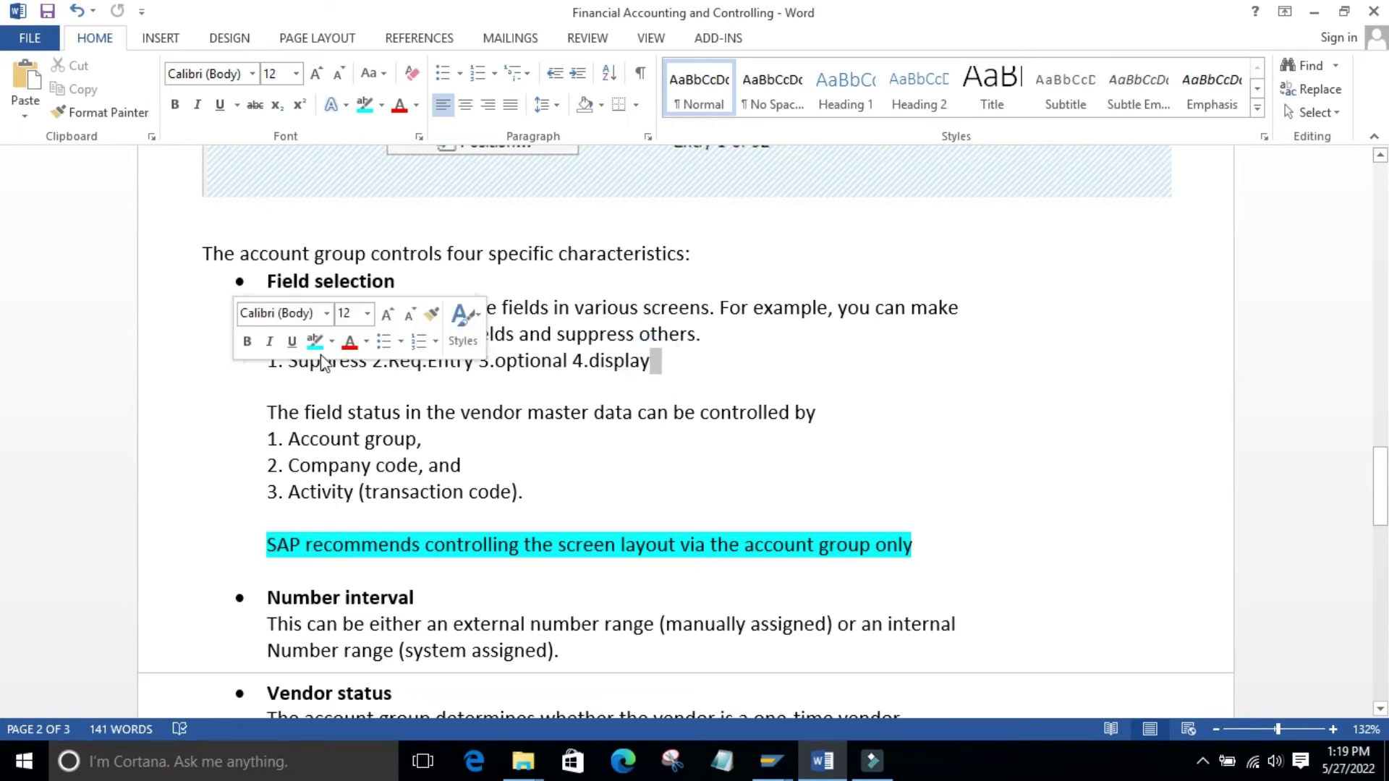
{"action": "left_click", "coordinate": [702, 474]}
{"action": "left_click_drag", "start_coordinate": [655, 364], "coordinate": [254, 372]}
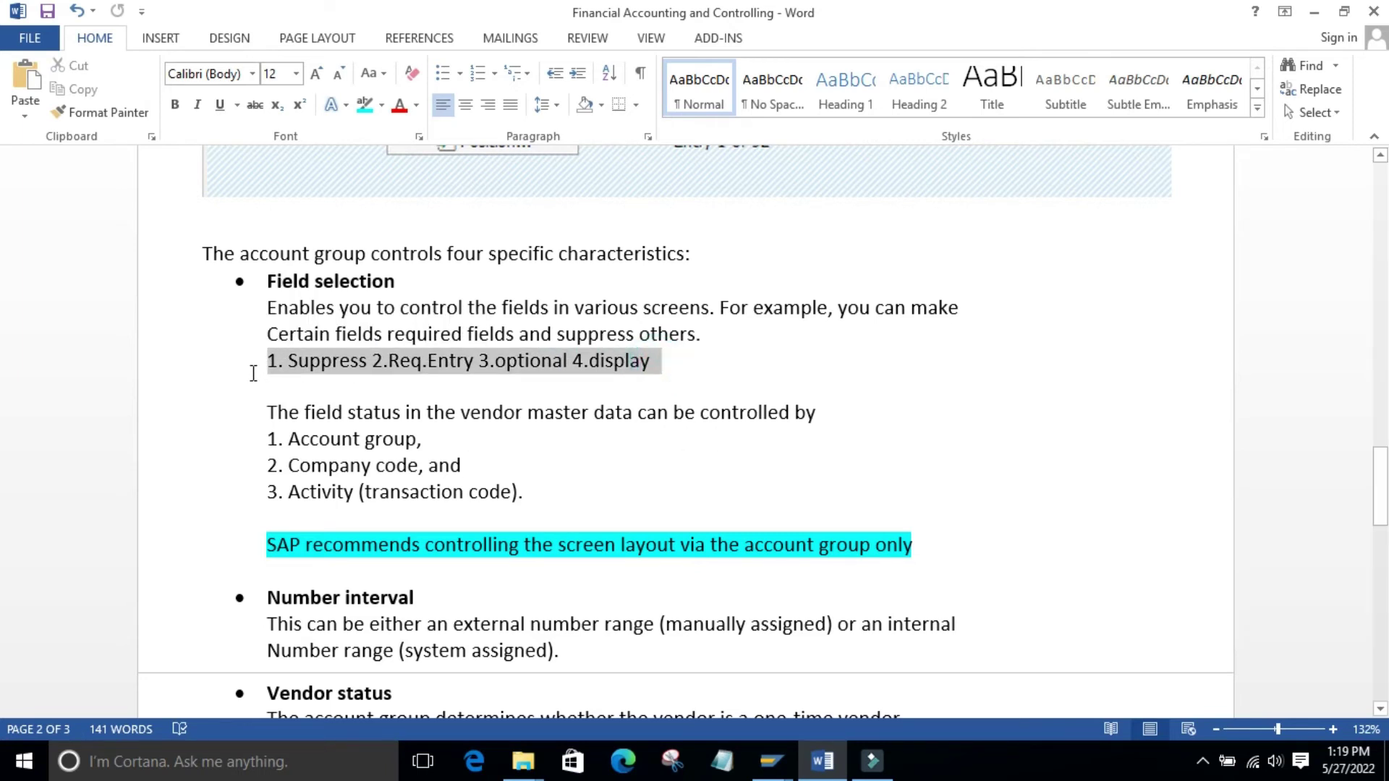
{"action": "left_click", "coordinate": [637, 485]}
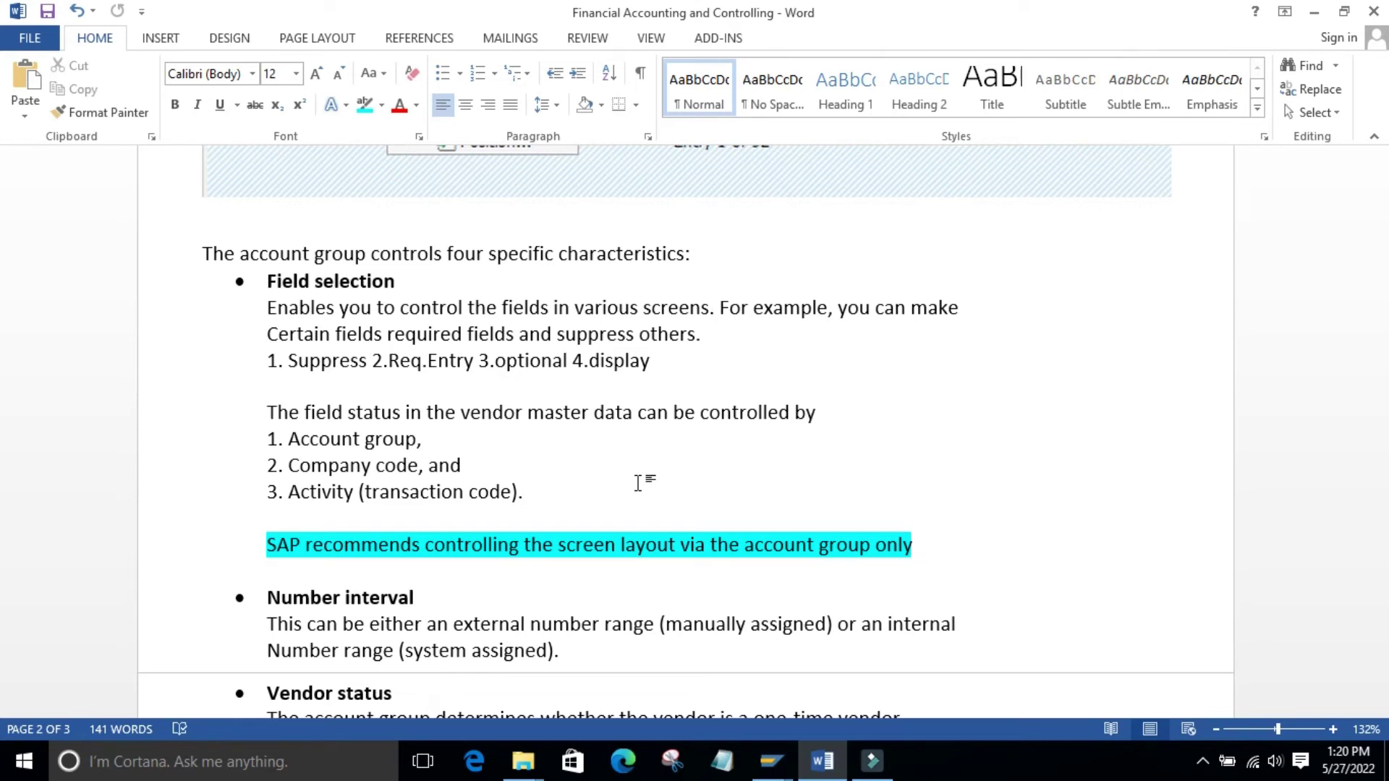
Review the notes on controlling vendor field status by account group, company code and activity (transaction code)
{"action": "left_click_drag", "start_coordinate": [253, 409], "coordinate": [418, 466]}
{"action": "left_click", "coordinate": [622, 494]}
{"action": "left_click", "coordinate": [299, 534]}
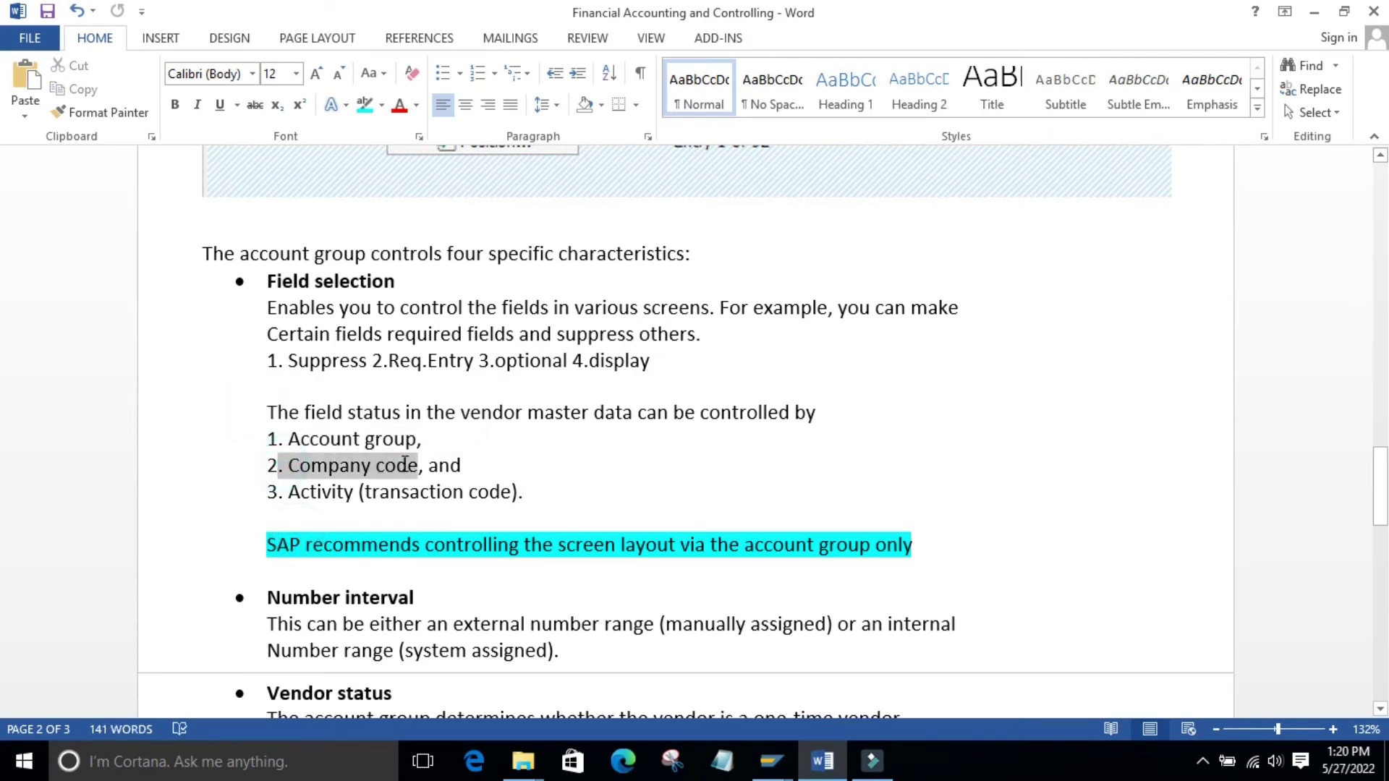
{"action": "left_click", "coordinate": [371, 524]}
{"action": "left_click_drag", "start_coordinate": [374, 528], "coordinate": [273, 535]}
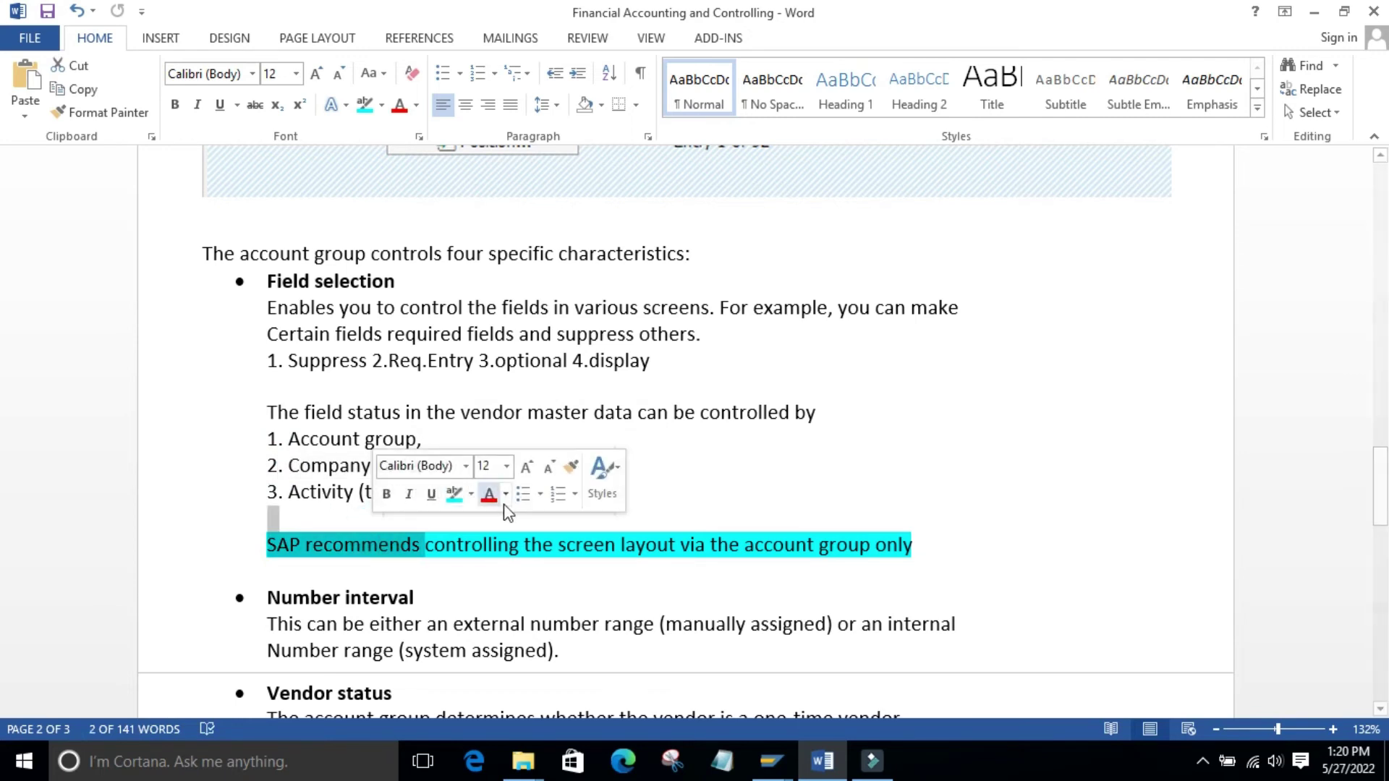
{"action": "left_click", "coordinate": [701, 482]}
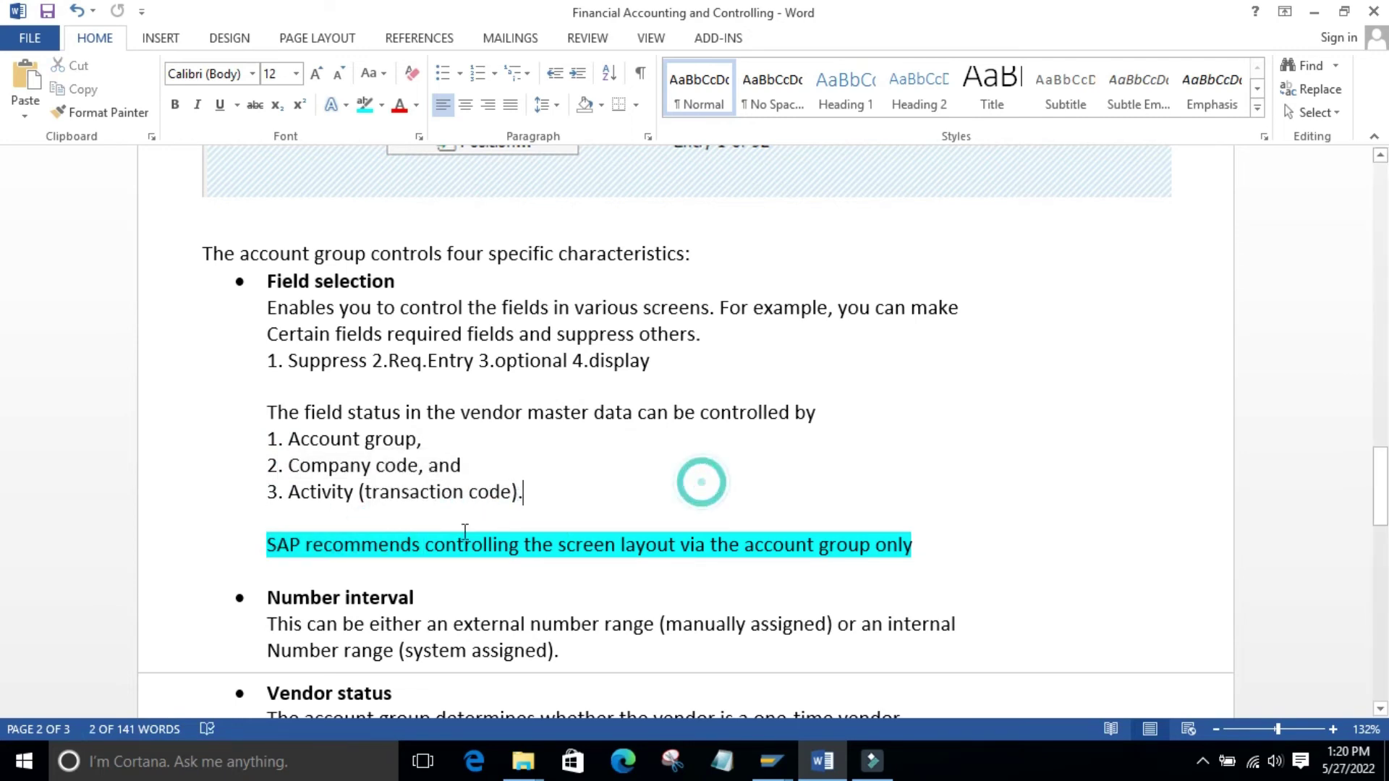
{"action": "triple_click", "coordinate": [539, 494]}
{"action": "left_click", "coordinate": [636, 497]}
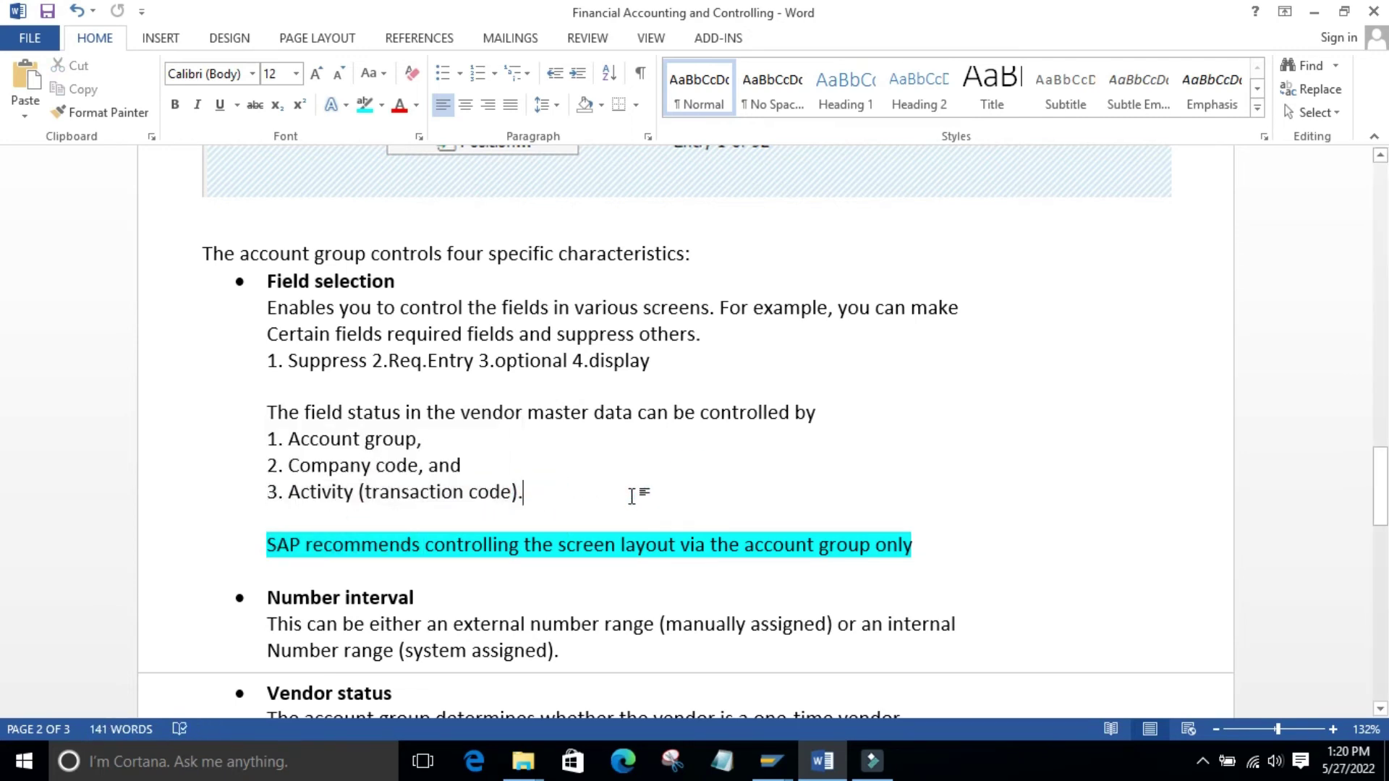
Switch back to SAP and return from account group 9860's details to the vendor account groups overview
{"action": "left_click", "coordinate": [772, 761]}
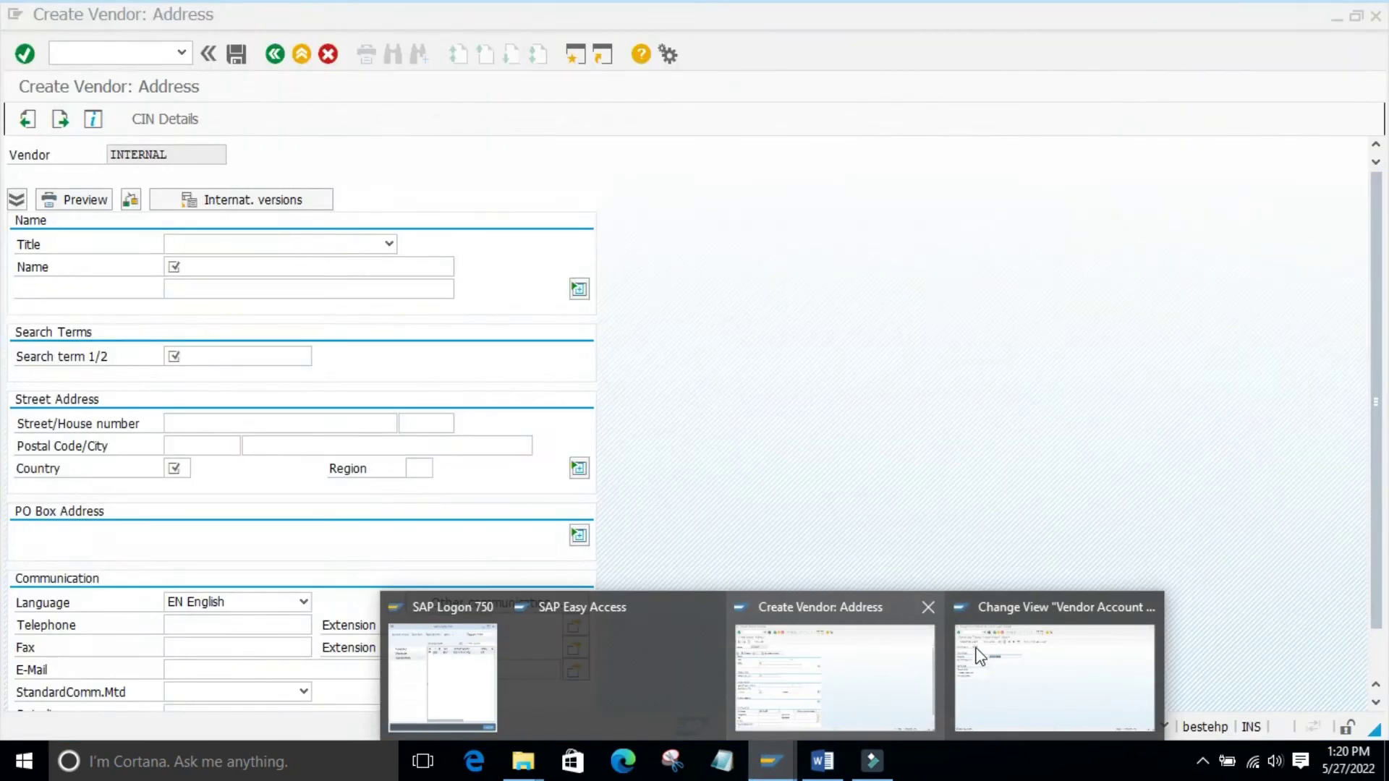
{"action": "mouse_move", "coordinate": [838, 697]}
{"action": "left_click", "coordinate": [1032, 659]}
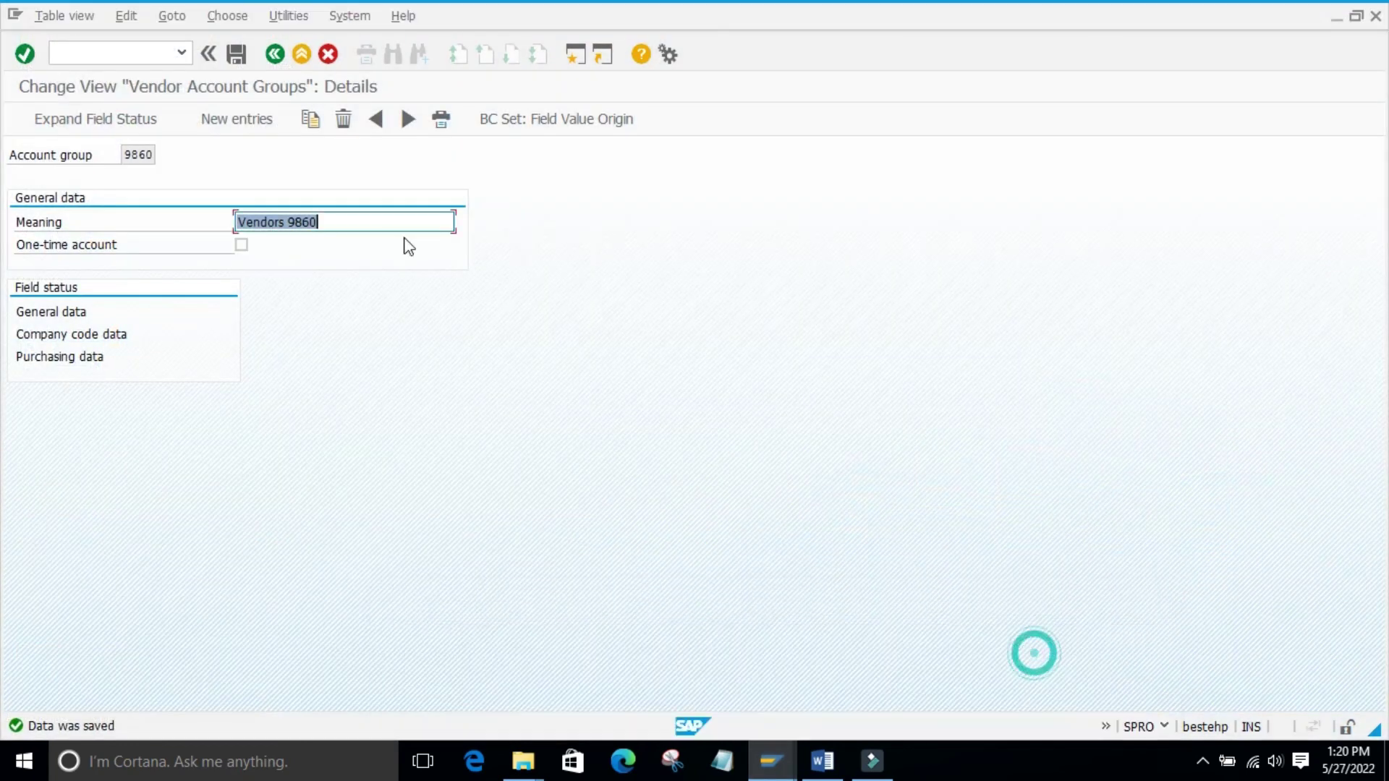
{"action": "left_click", "coordinate": [274, 54]}
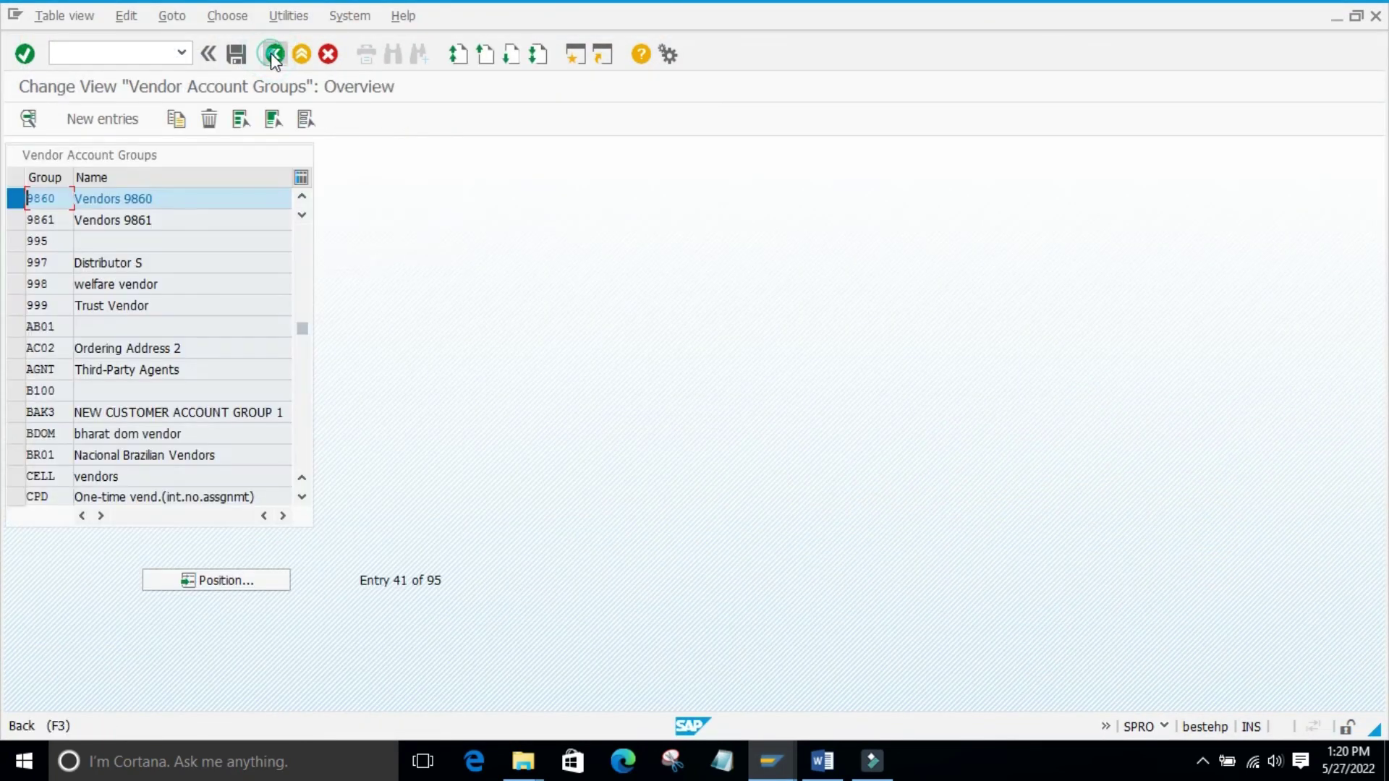
Return to the implementation guide and open Define Screen Layout per Company Code (Vendors)
{"action": "left_click", "coordinate": [274, 54]}
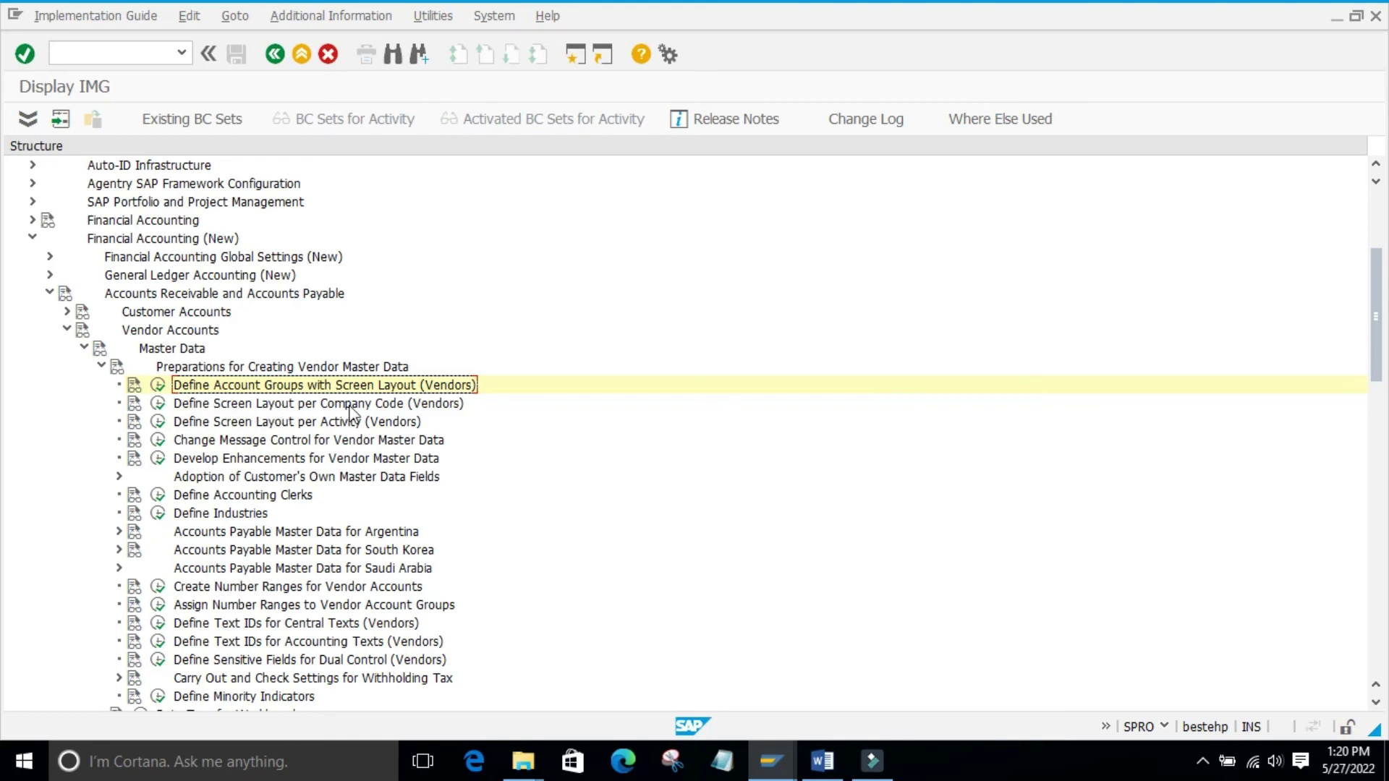
{"action": "left_click", "coordinate": [158, 405]}
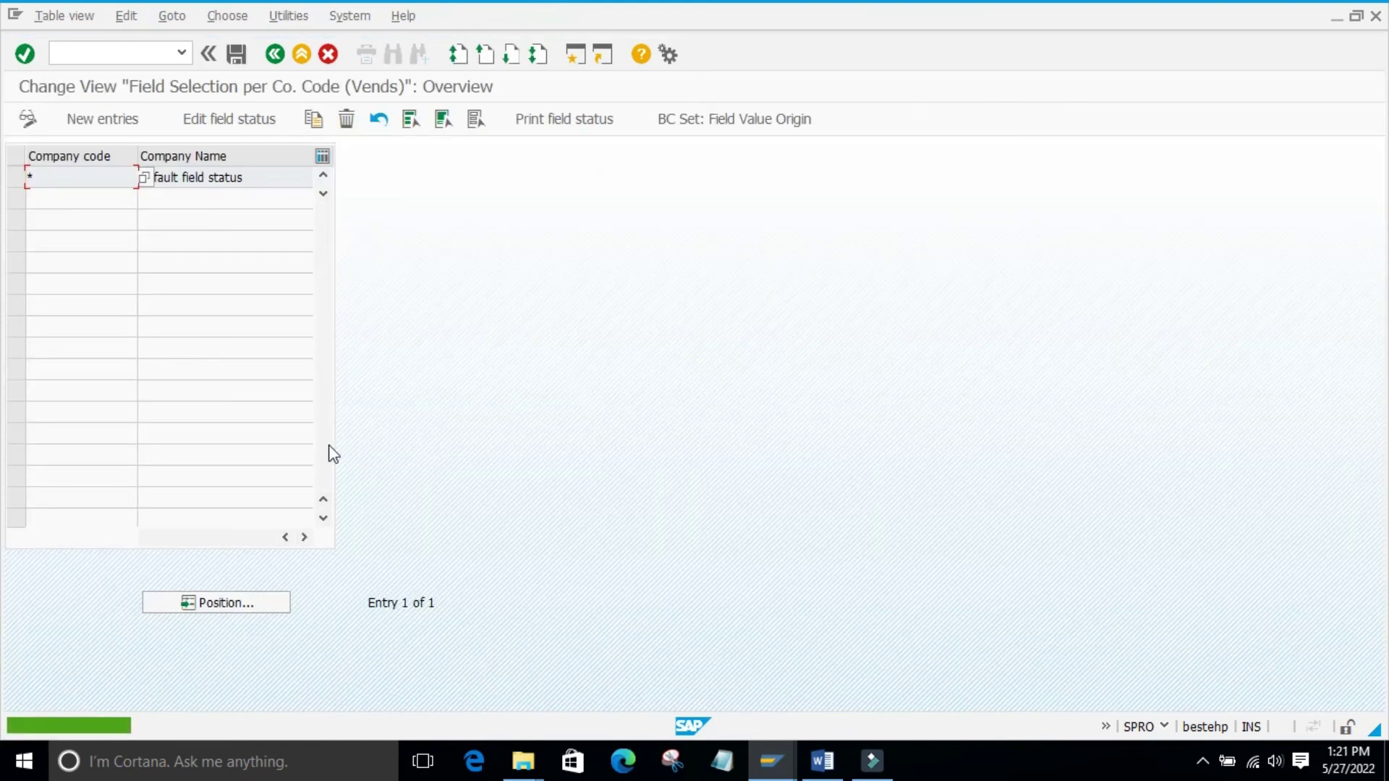
{"action": "left_click", "coordinate": [449, 400]}
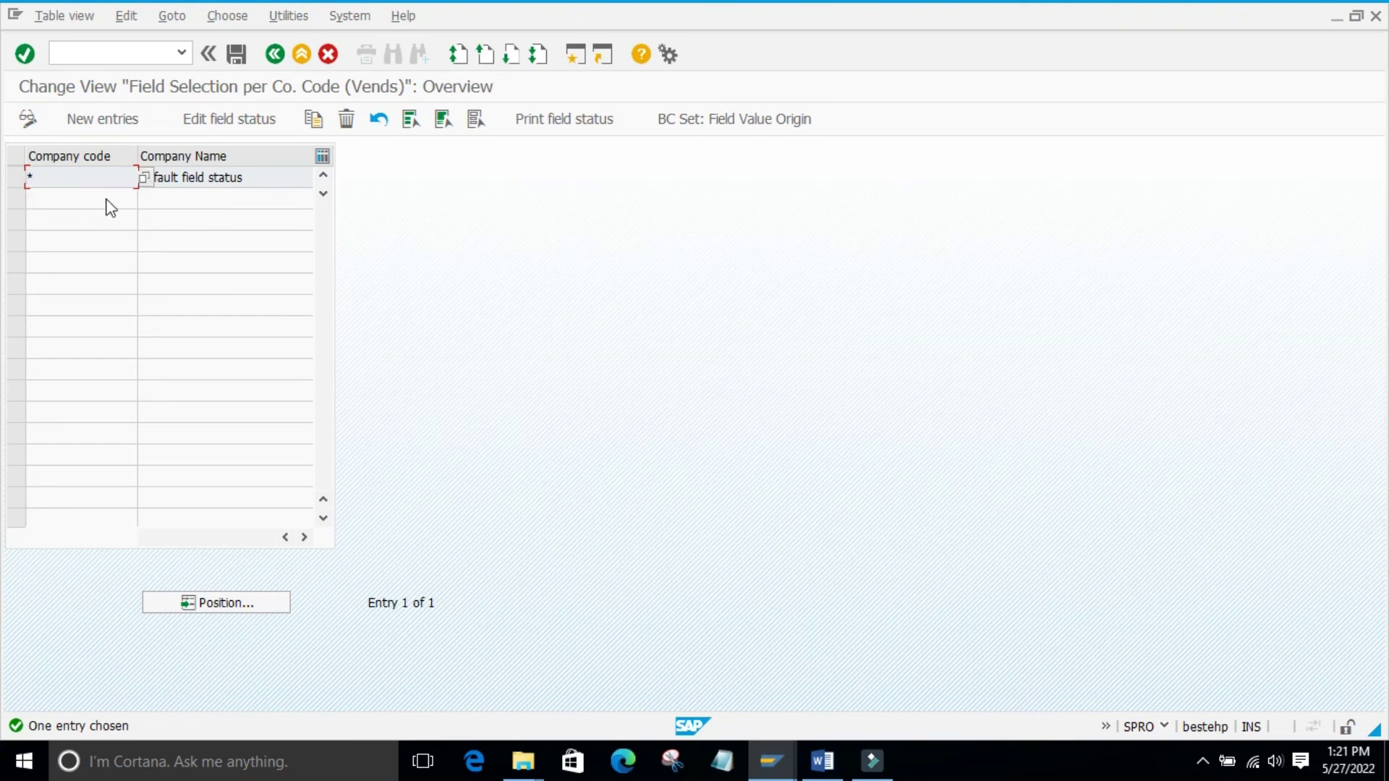
{"action": "left_click", "coordinate": [424, 216]}
{"action": "left_click", "coordinate": [476, 210]}
Open the field status of the default company code entry * and review its Account management fields, returning to the group overview
{"action": "left_click", "coordinate": [13, 178]}
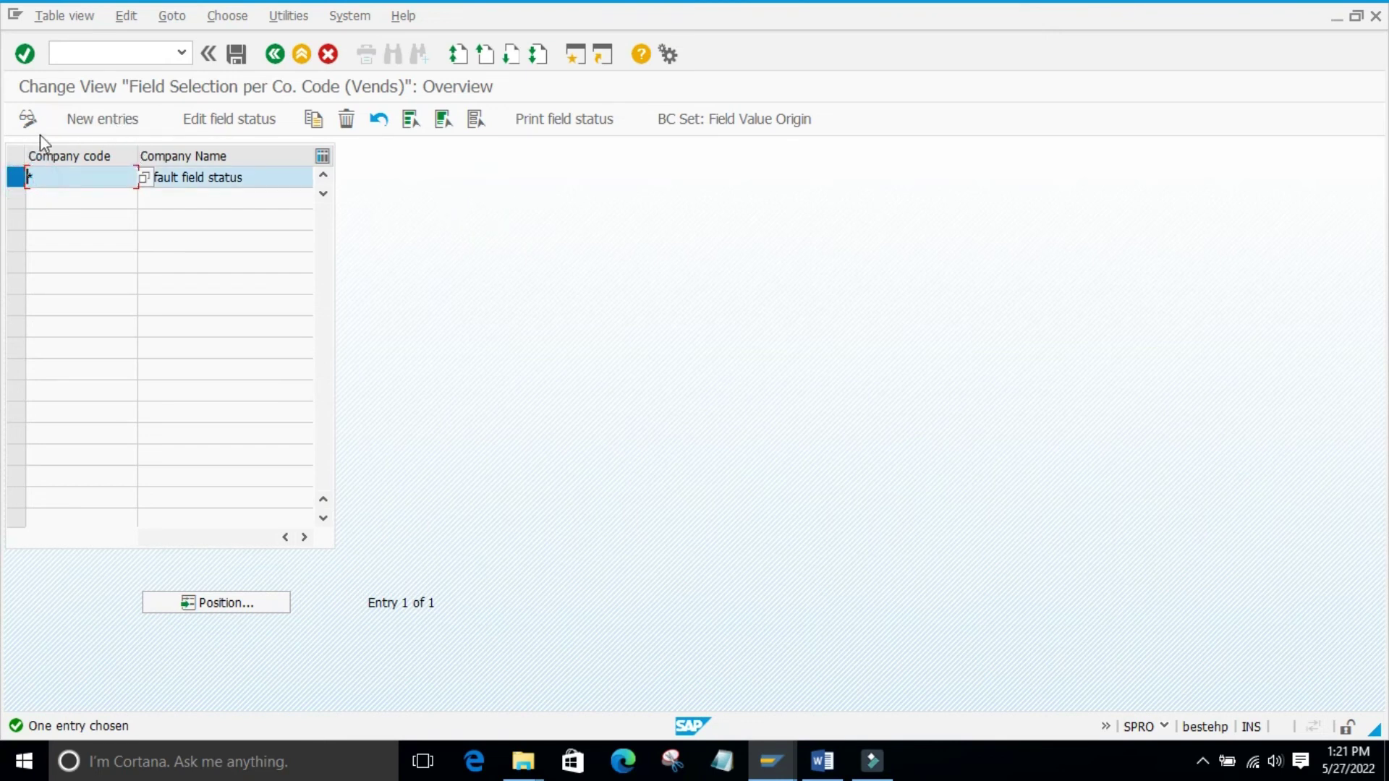
{"action": "left_click", "coordinate": [206, 121]}
{"action": "left_click", "coordinate": [180, 456]}
{"action": "left_click", "coordinate": [45, 268]}
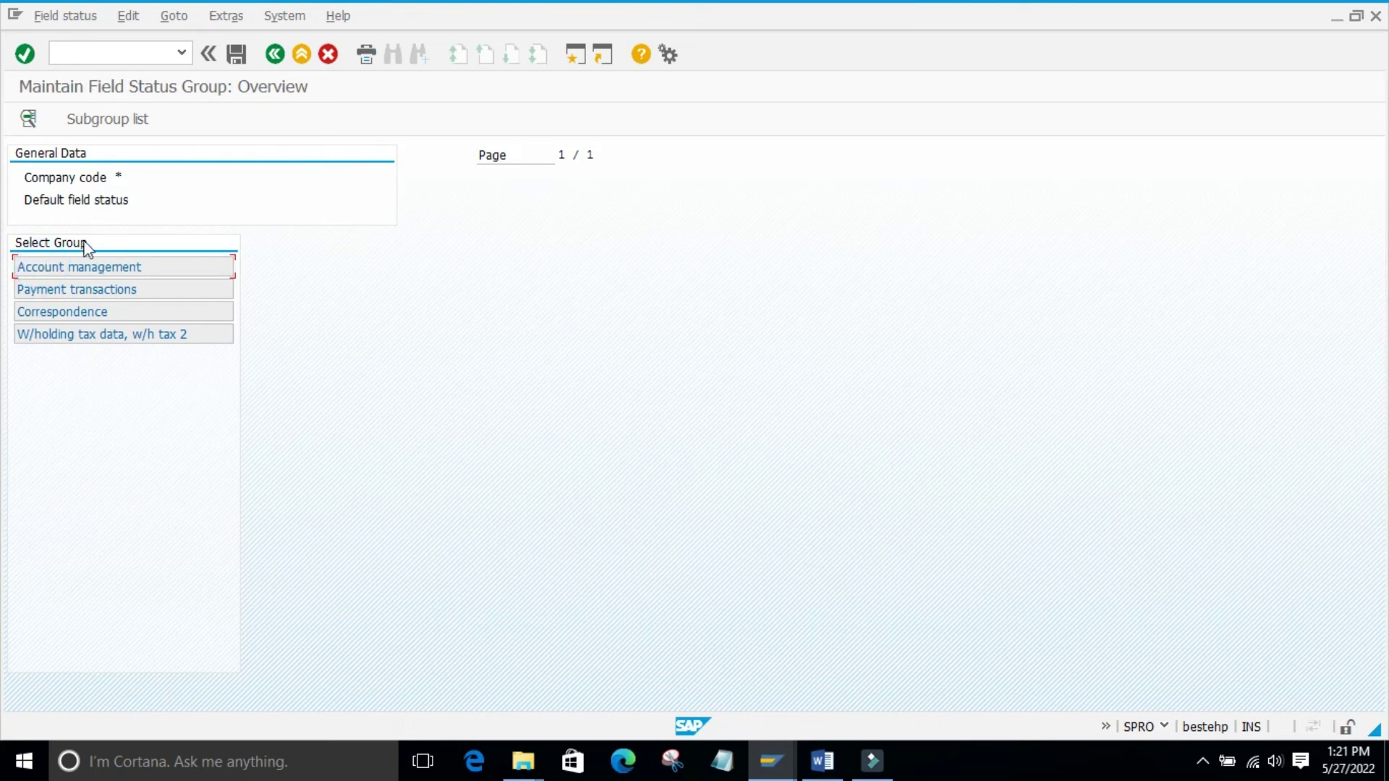
{"action": "double_click", "coordinate": [97, 267]}
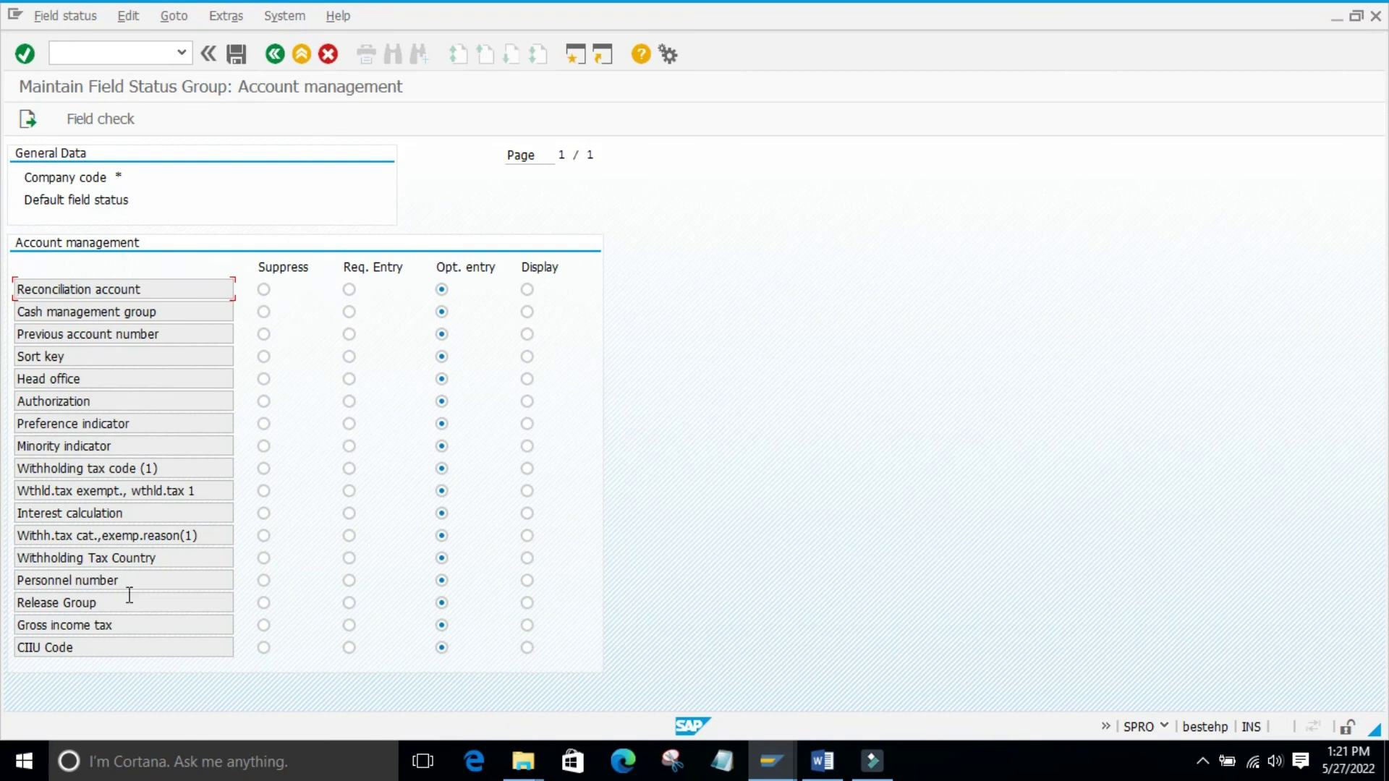
{"action": "left_click", "coordinate": [275, 54]}
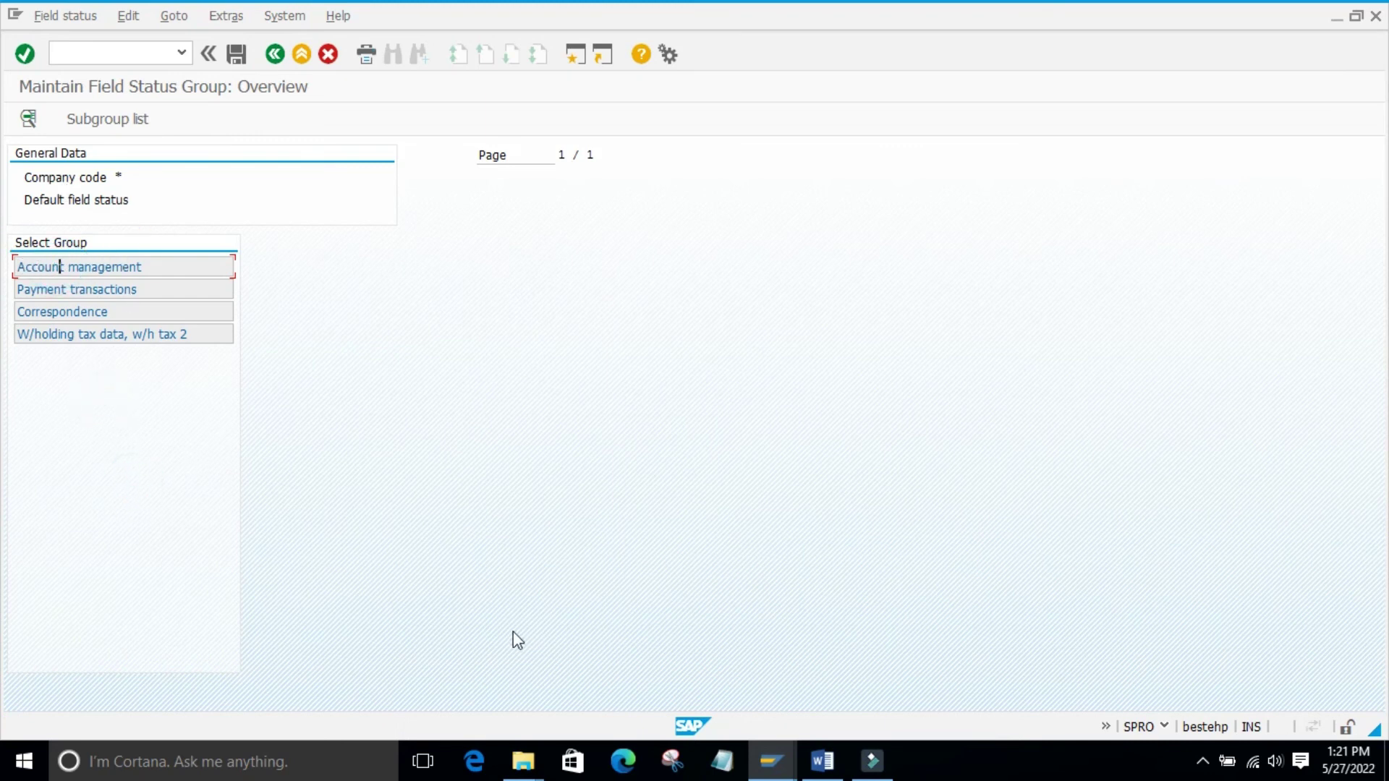
Switch to the Create Vendor session and start transaction XK02 to show the Change Vendor initial screen
{"action": "left_click", "coordinate": [772, 756]}
{"action": "left_click", "coordinate": [884, 695]}
{"action": "left_click", "coordinate": [87, 54]}
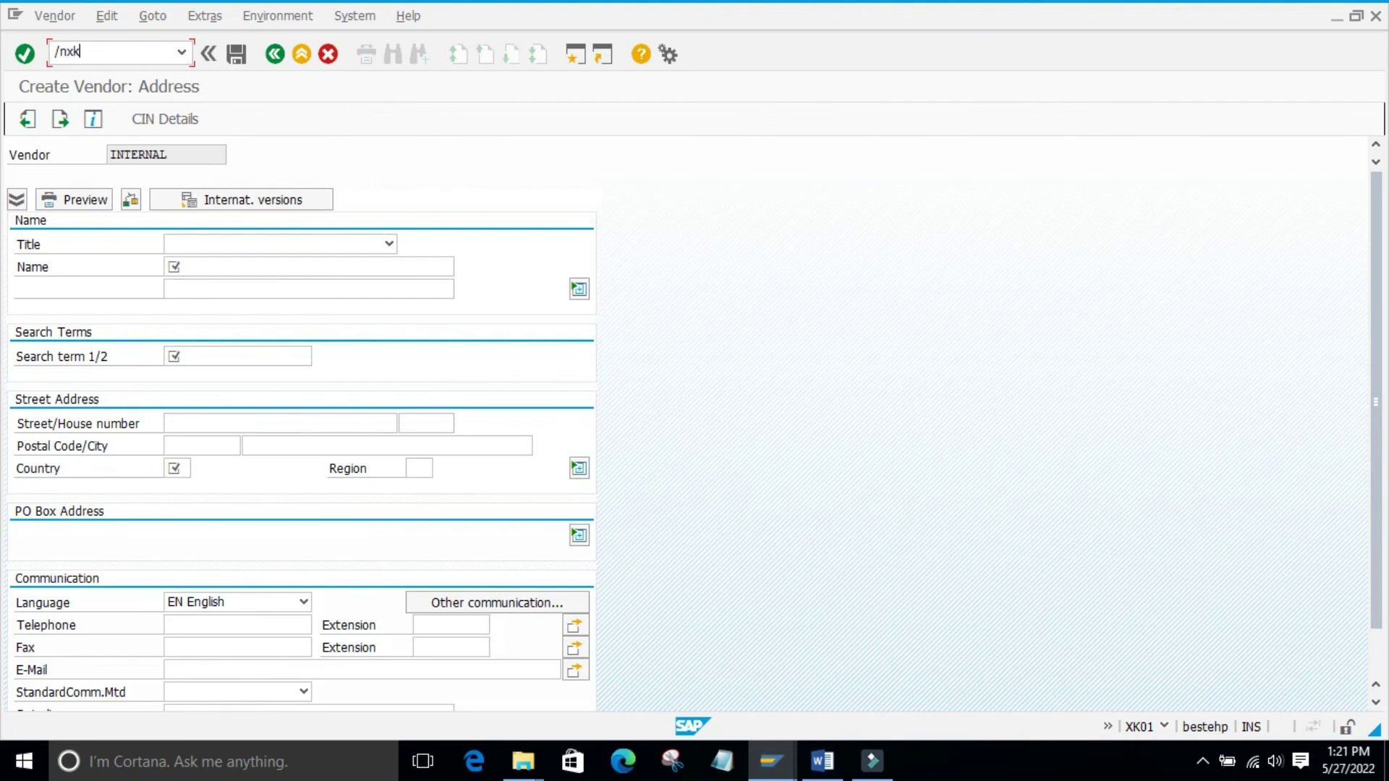
{"action": "key", "text": "Return"}
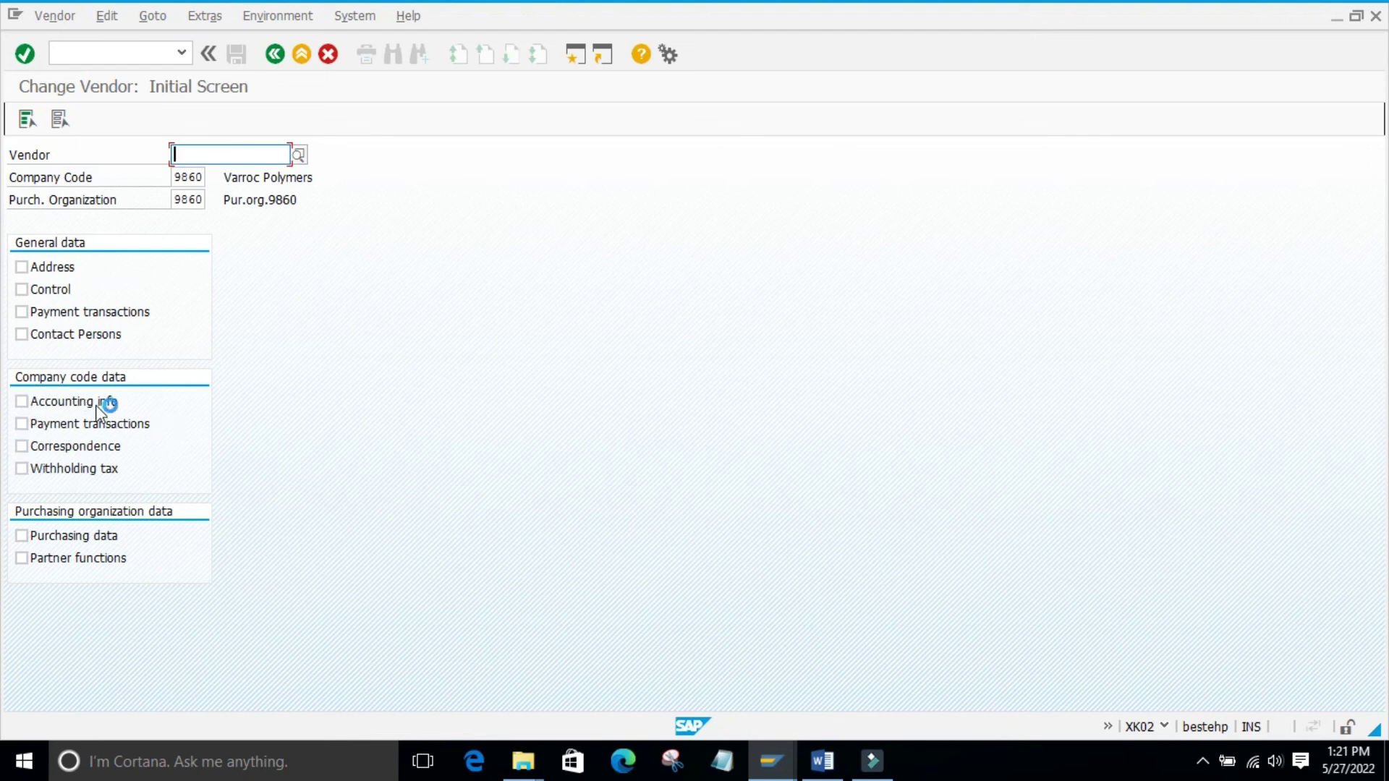
Compare the company code field status groups with the Company code data sections on the Change Vendor initial screen
{"action": "left_click", "coordinate": [771, 760]}
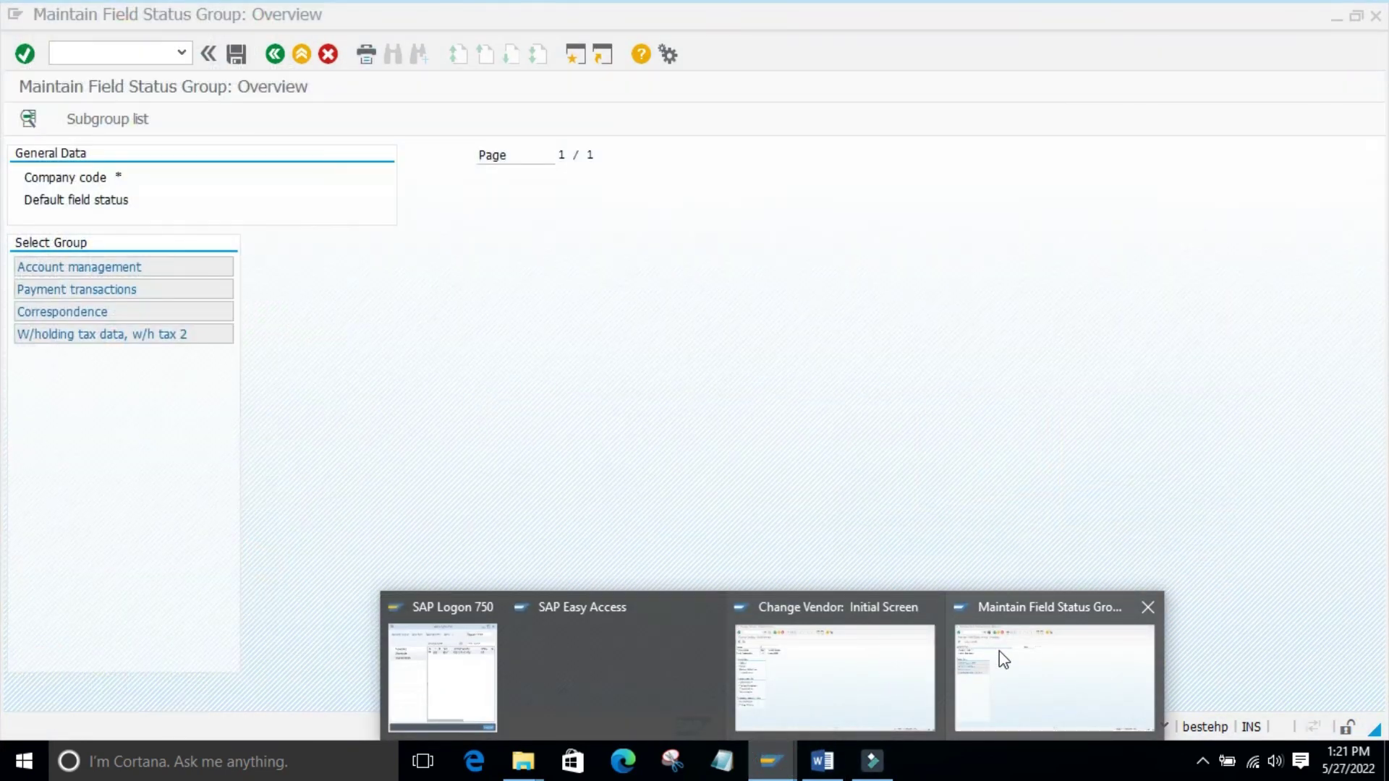
{"action": "left_click", "coordinate": [1000, 653]}
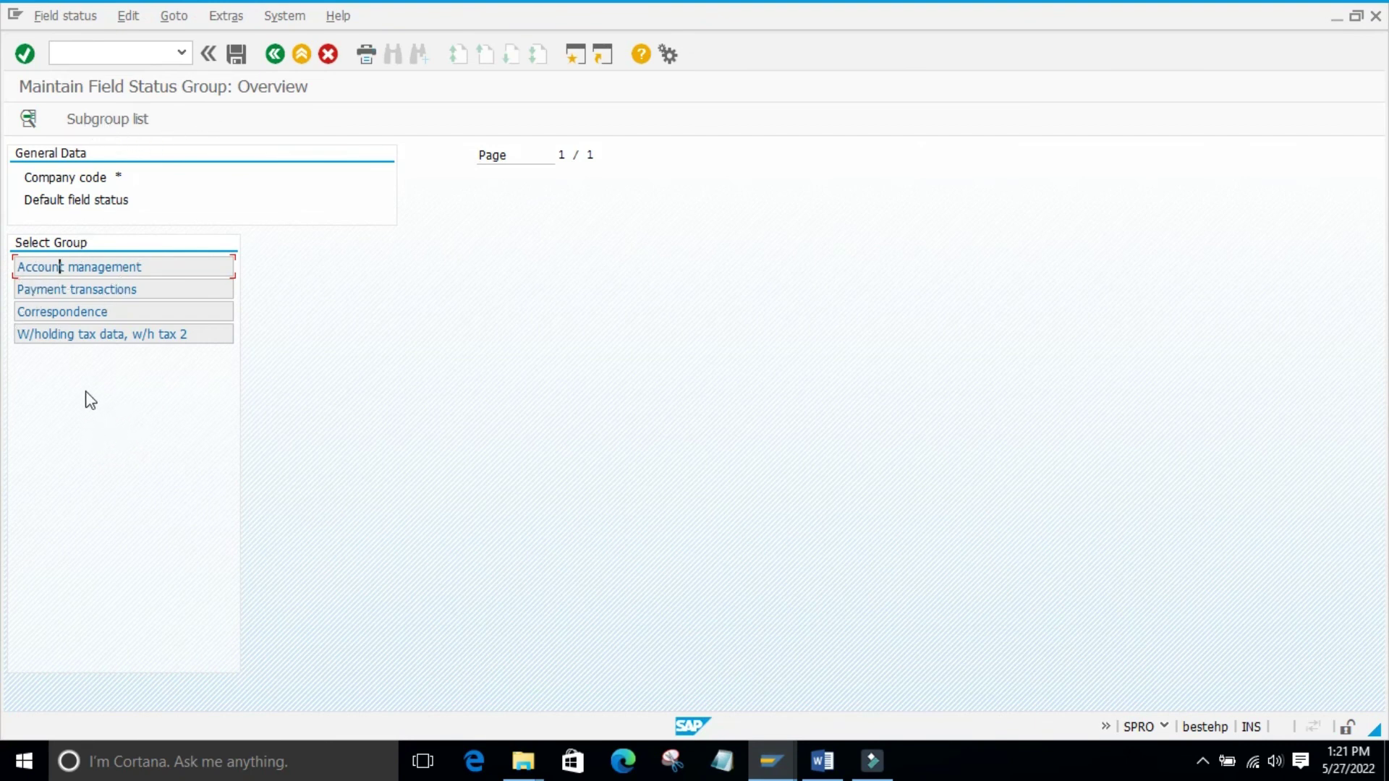
{"action": "left_click", "coordinate": [769, 763]}
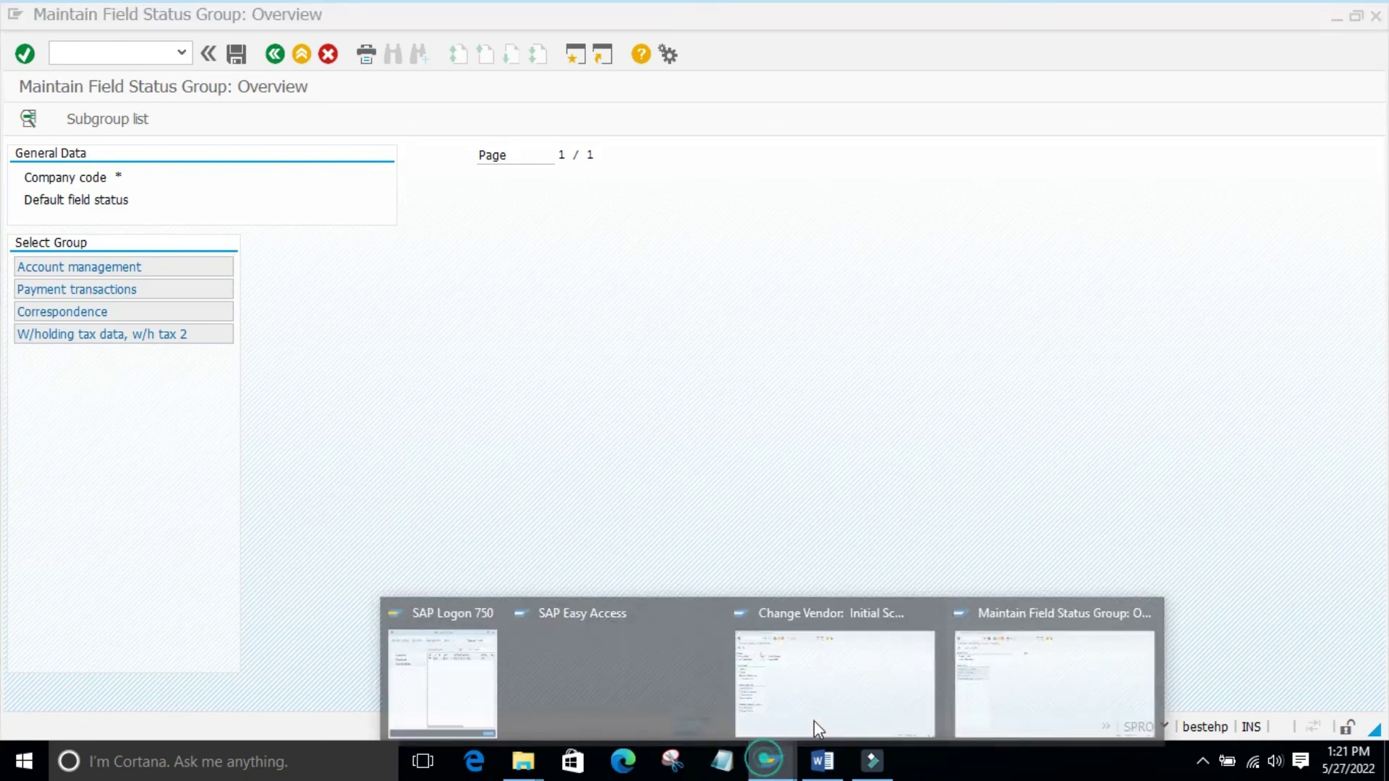
{"action": "left_click", "coordinate": [818, 670]}
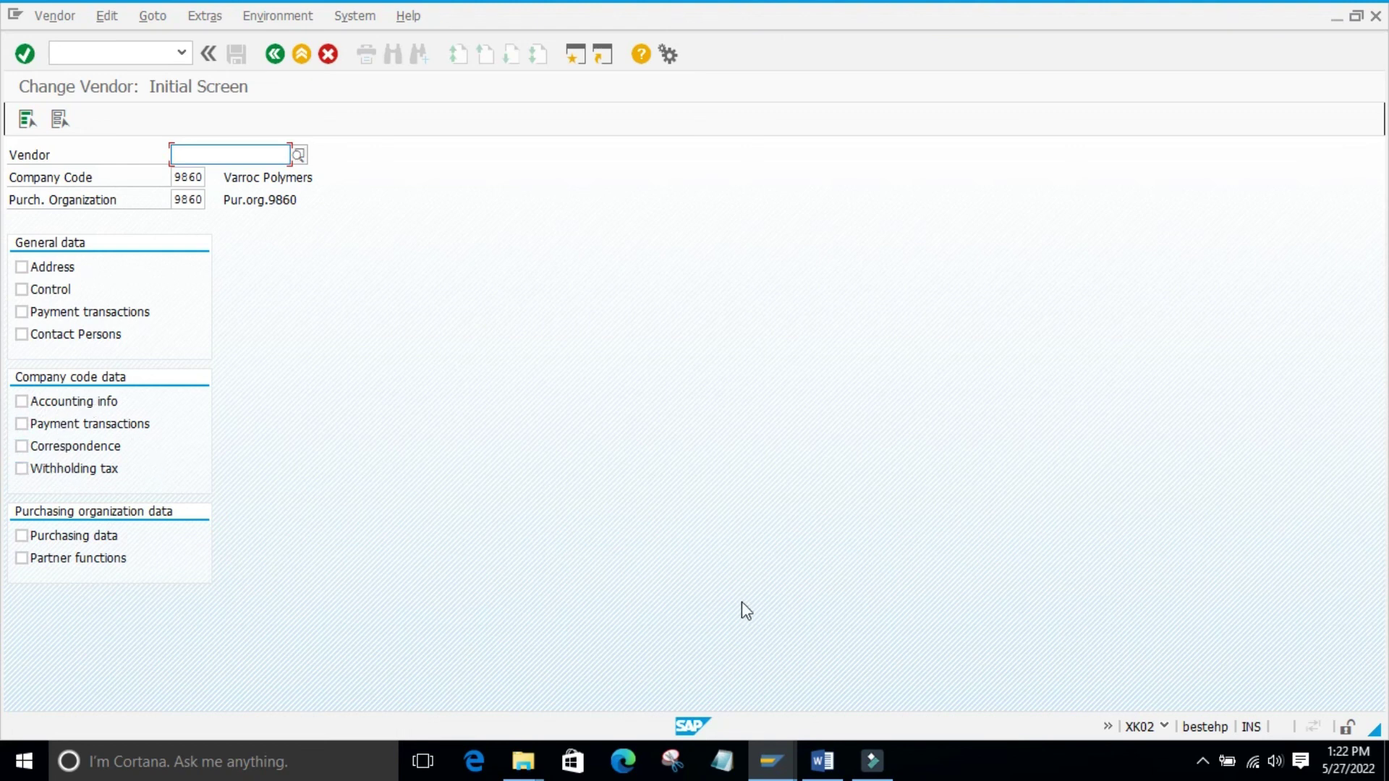
Switch back to the field status session, recheck the Account management group and return to the implementation guide
{"action": "left_click", "coordinate": [771, 761]}
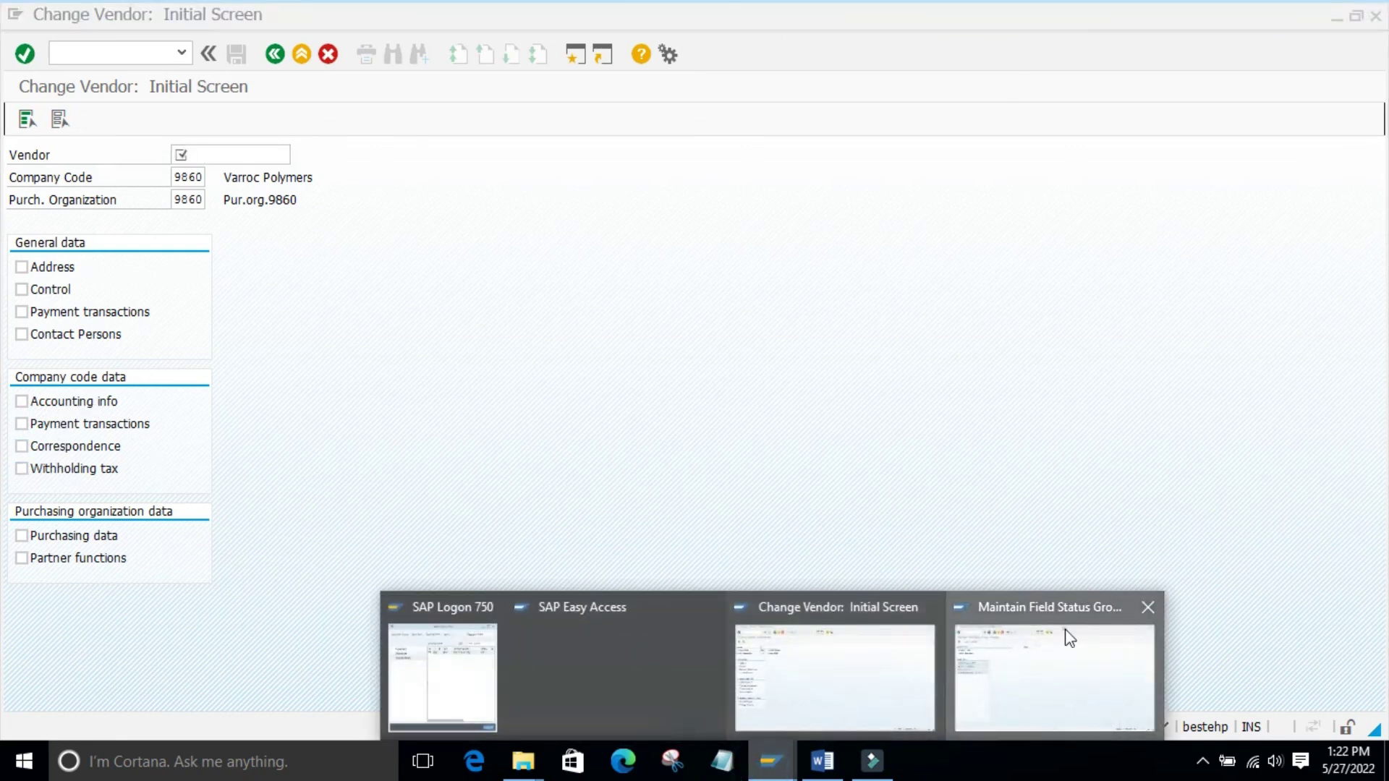
{"action": "left_click", "coordinate": [1070, 638]}
{"action": "left_click", "coordinate": [69, 270]}
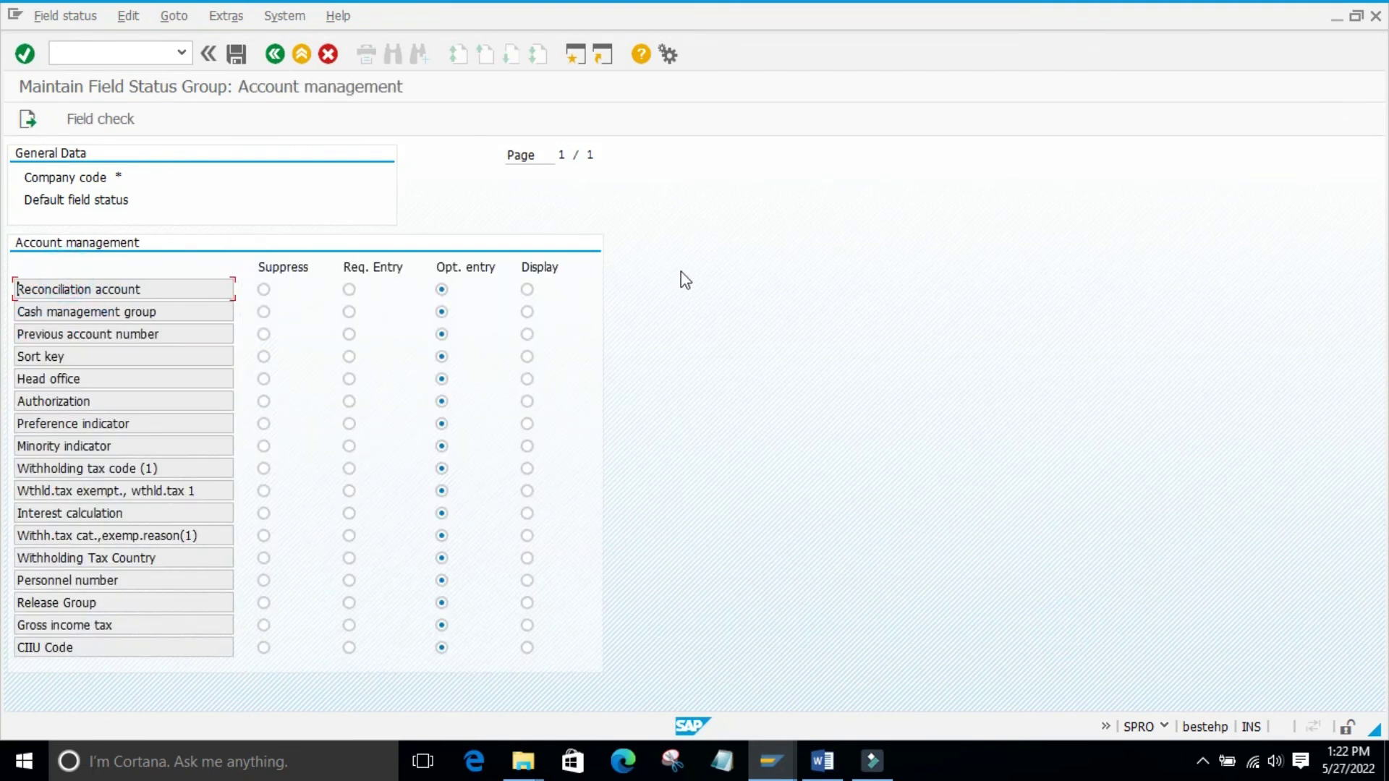
{"action": "left_click", "coordinate": [274, 55]}
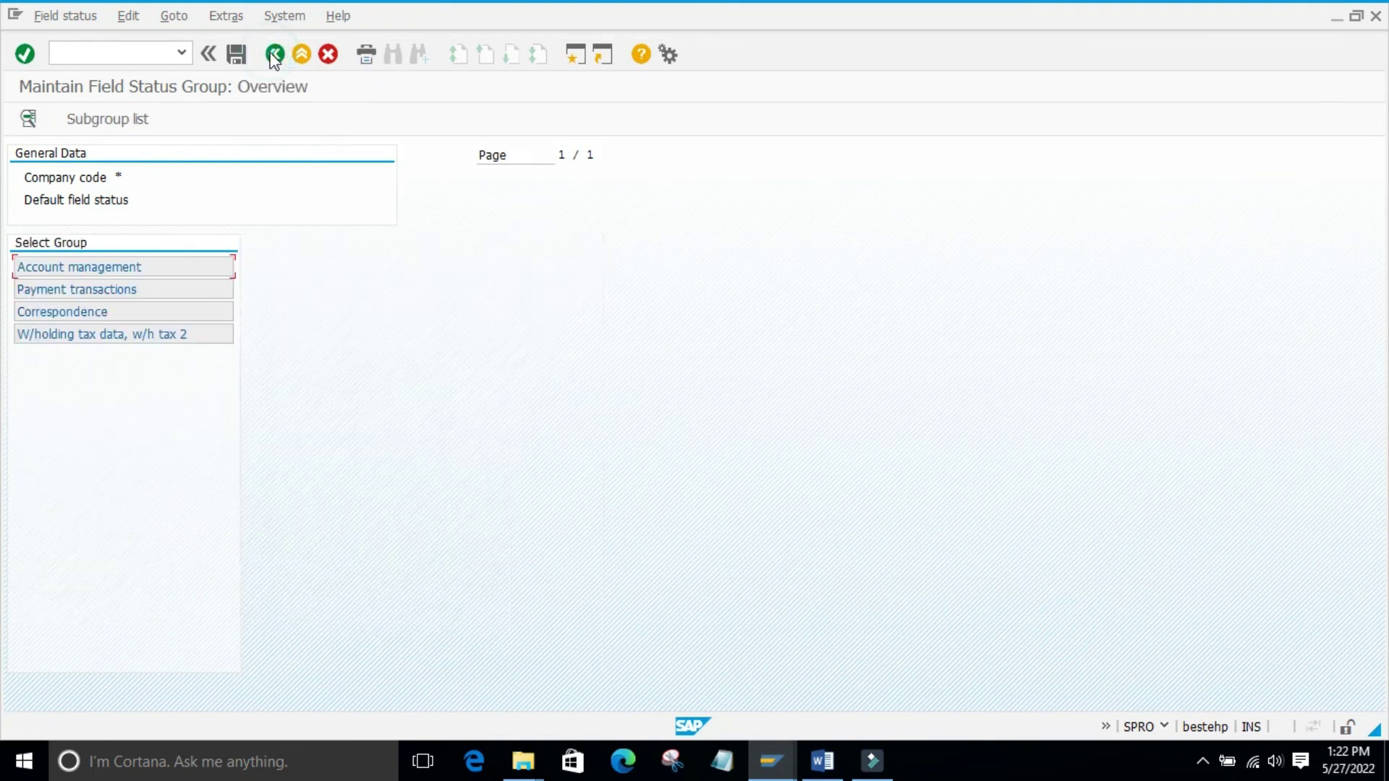
{"action": "left_click", "coordinate": [274, 55]}
{"action": "left_click", "coordinate": [274, 55]}
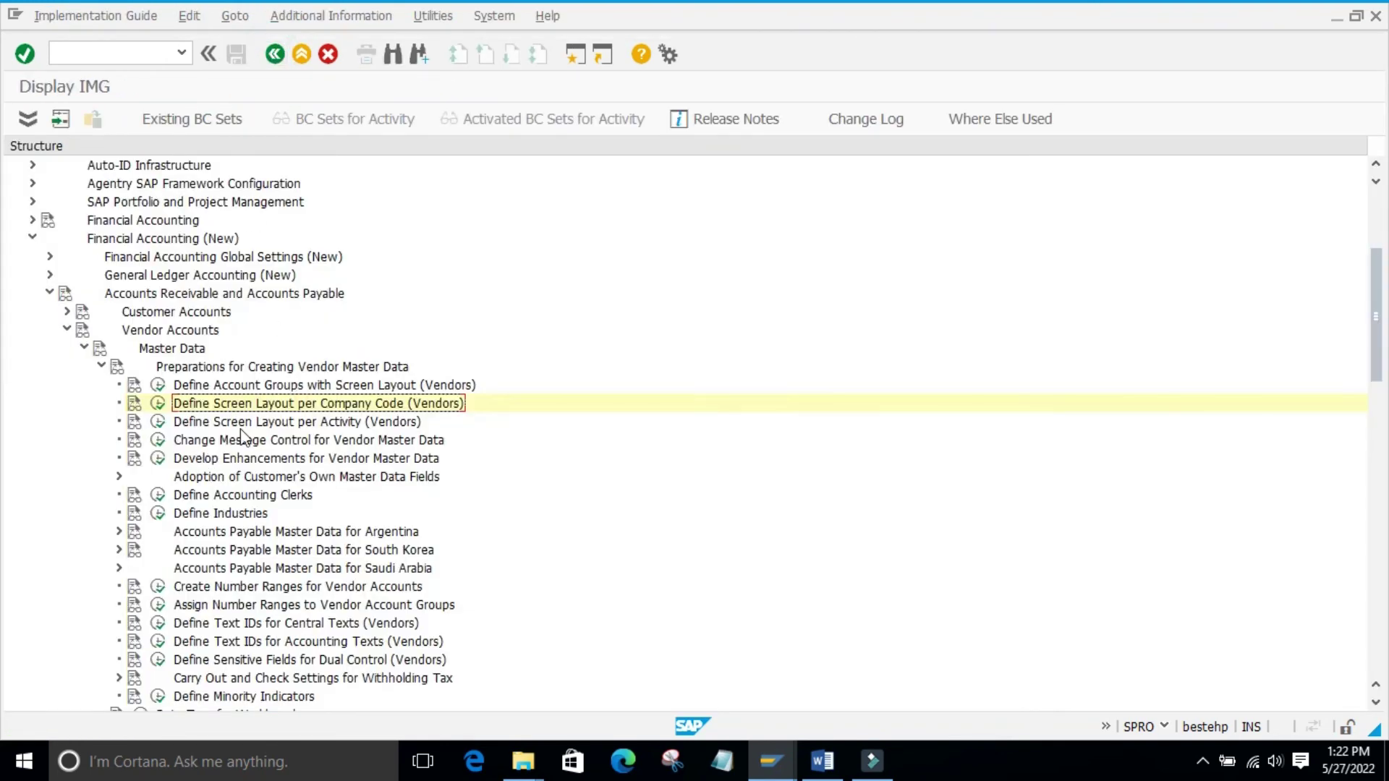
Open Define Screen Layout per Activity (Vendors) and show the details of the Create Vendor (Accounting) transaction
{"action": "left_click", "coordinate": [158, 421]}
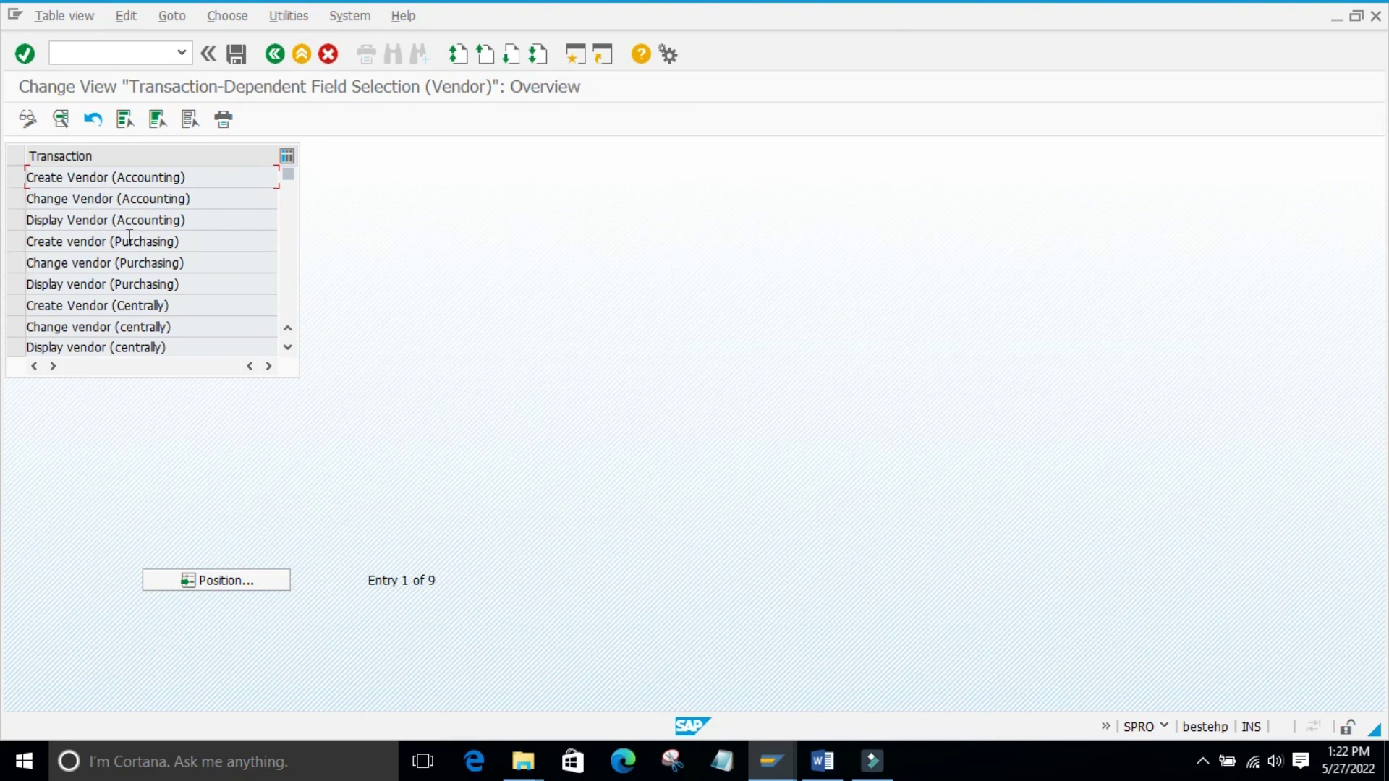
{"action": "left_click", "coordinate": [16, 180]}
{"action": "left_click", "coordinate": [61, 119]}
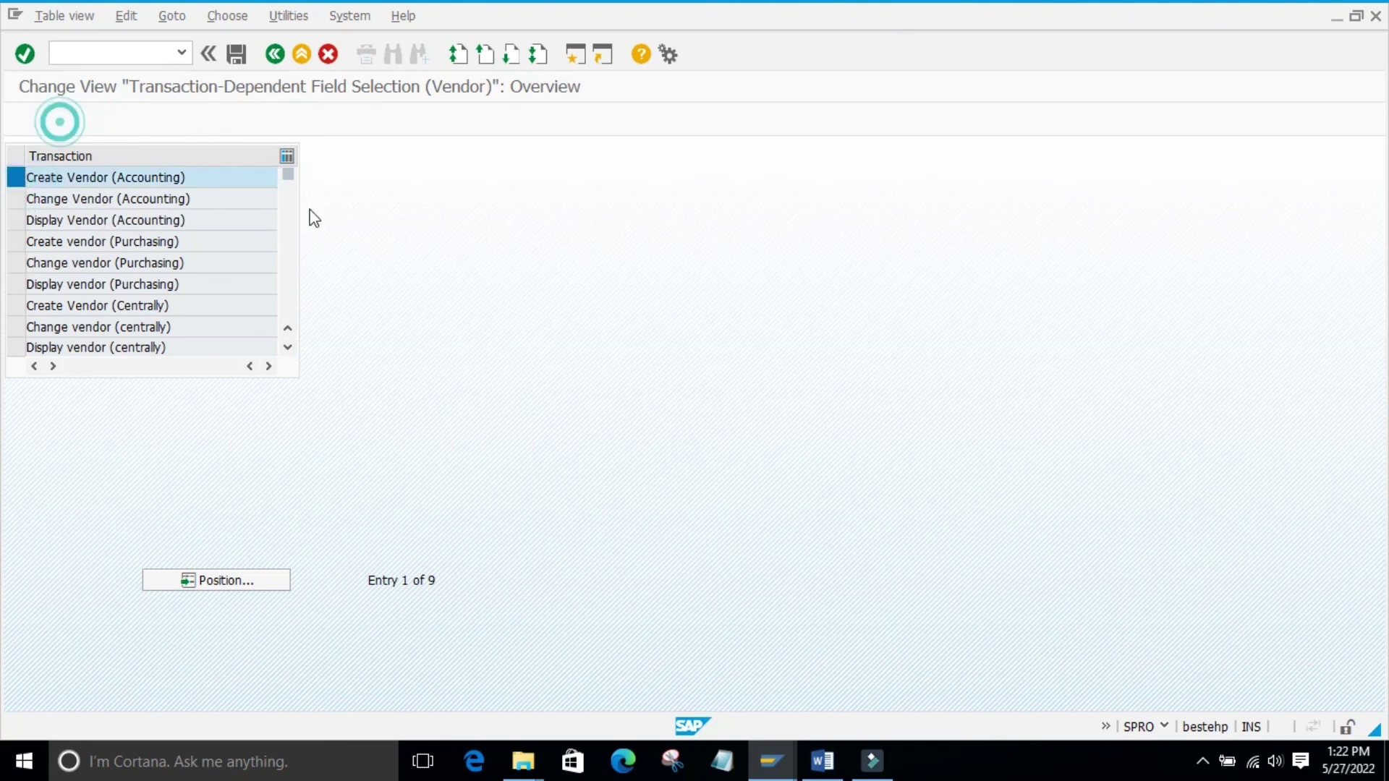
{"action": "left_click", "coordinate": [114, 355]}
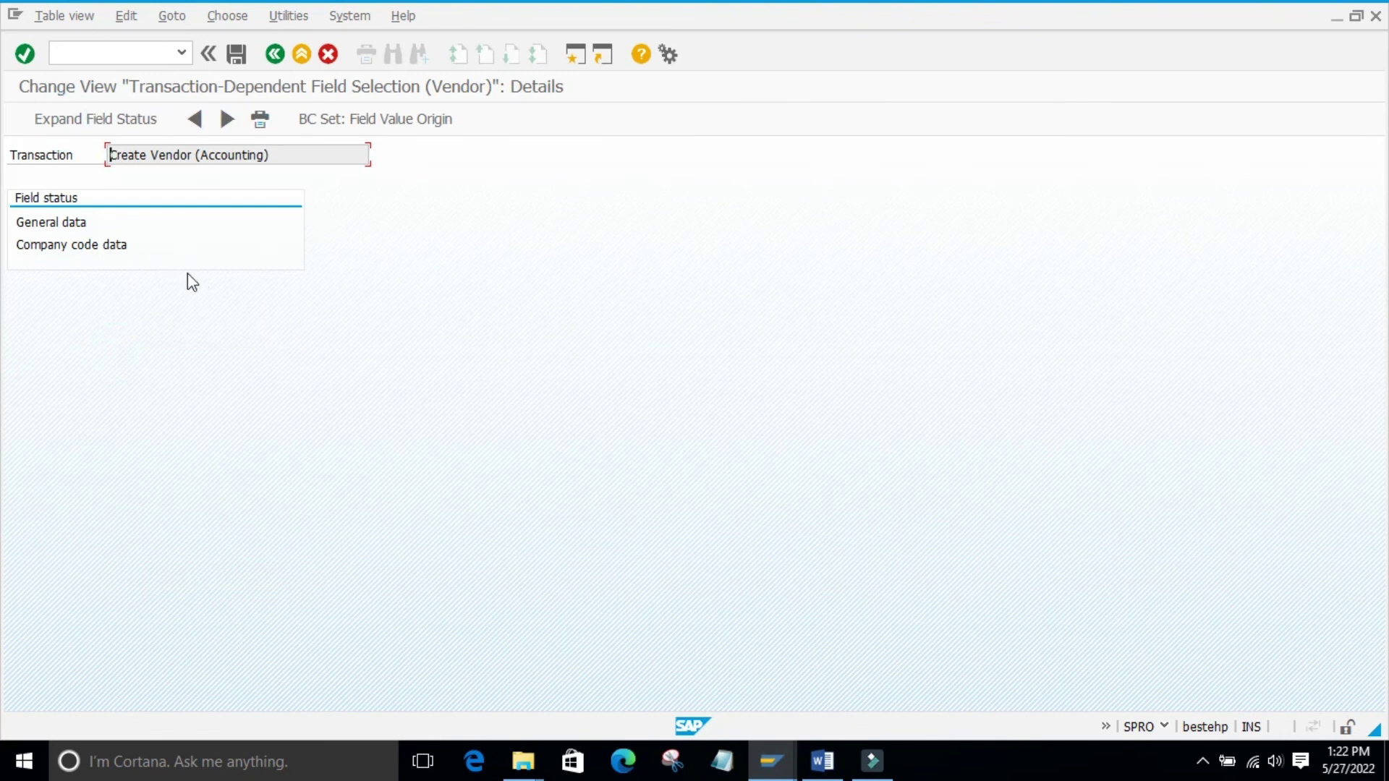
Review the General data field status groups for Create Vendor (Accounting) and return to the transaction overview
{"action": "left_click", "coordinate": [39, 224]}
{"action": "double_click", "coordinate": [47, 223]}
{"action": "left_click", "coordinate": [84, 434]}
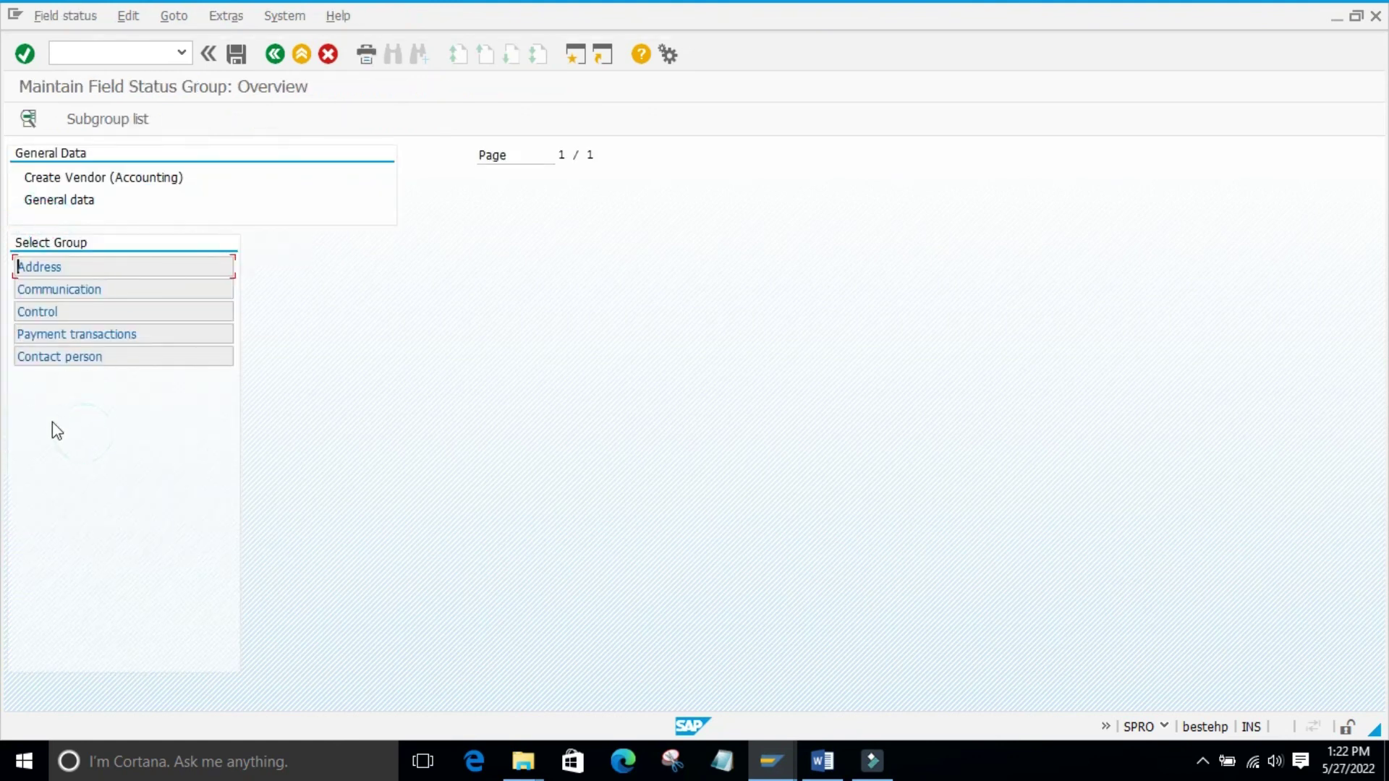
{"action": "left_click", "coordinate": [275, 54]}
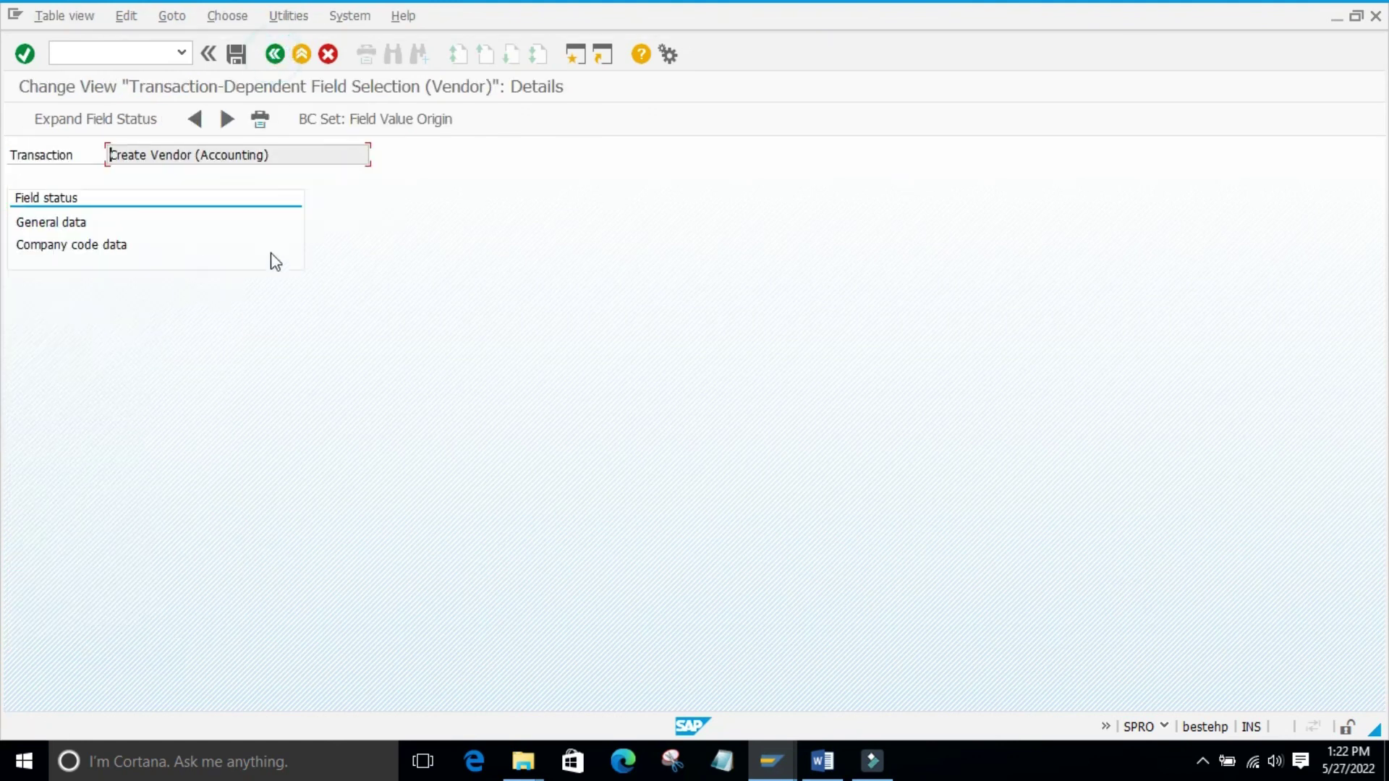
{"action": "left_click", "coordinate": [275, 53]}
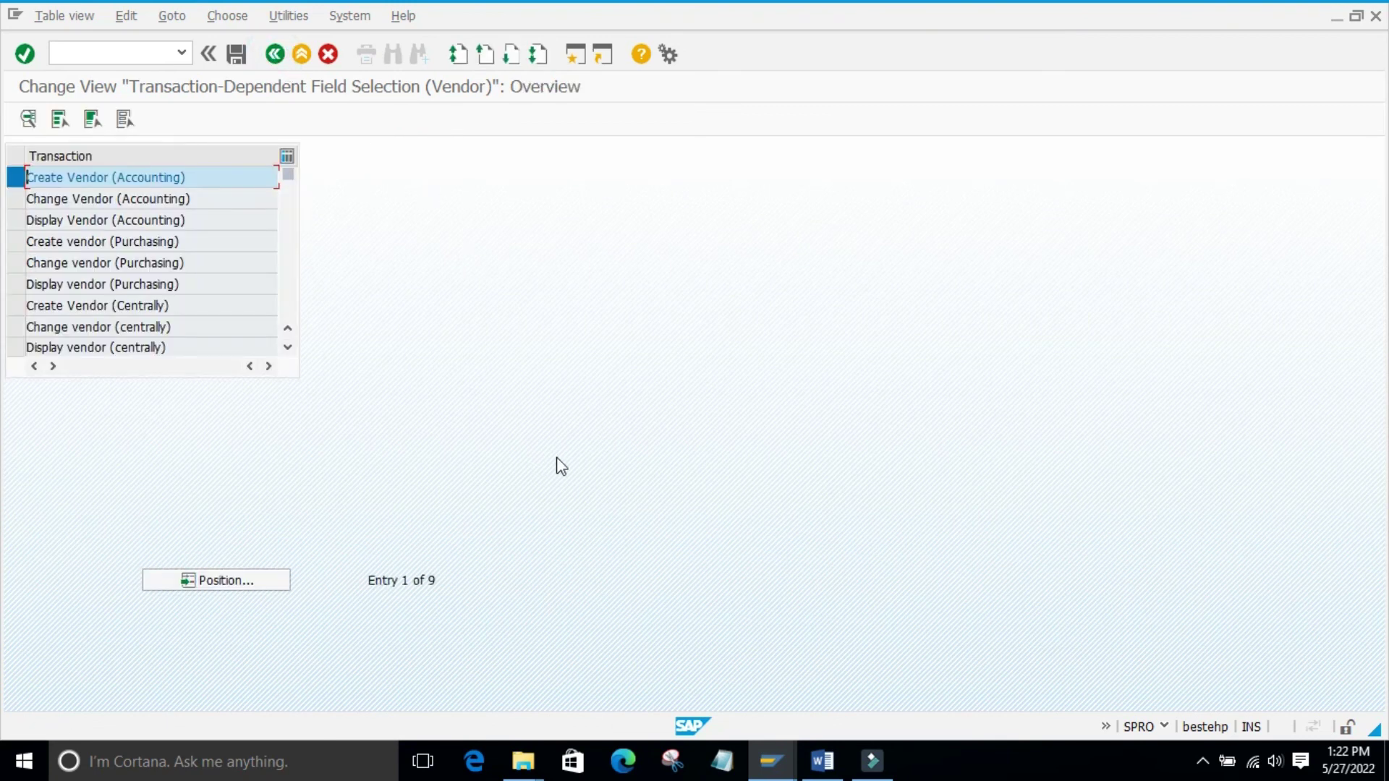
Switch to the Word notes and review the Field selection section, including the activity control and SAP's screen layout recommendation
{"action": "left_click", "coordinate": [825, 763]}
{"action": "left_click", "coordinate": [408, 577]}
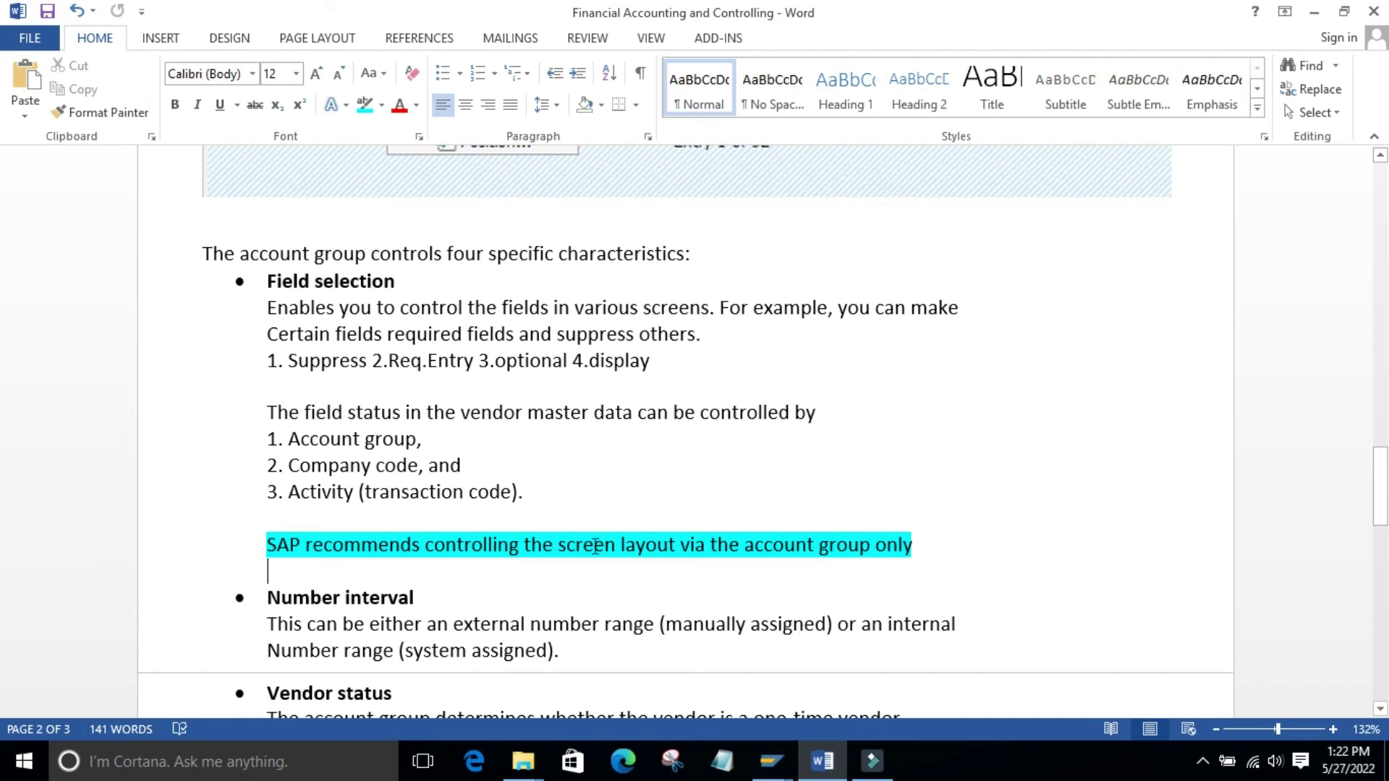
{"action": "left_click", "coordinate": [619, 575]}
{"action": "left_click_drag", "start_coordinate": [533, 494], "coordinate": [630, 500]}
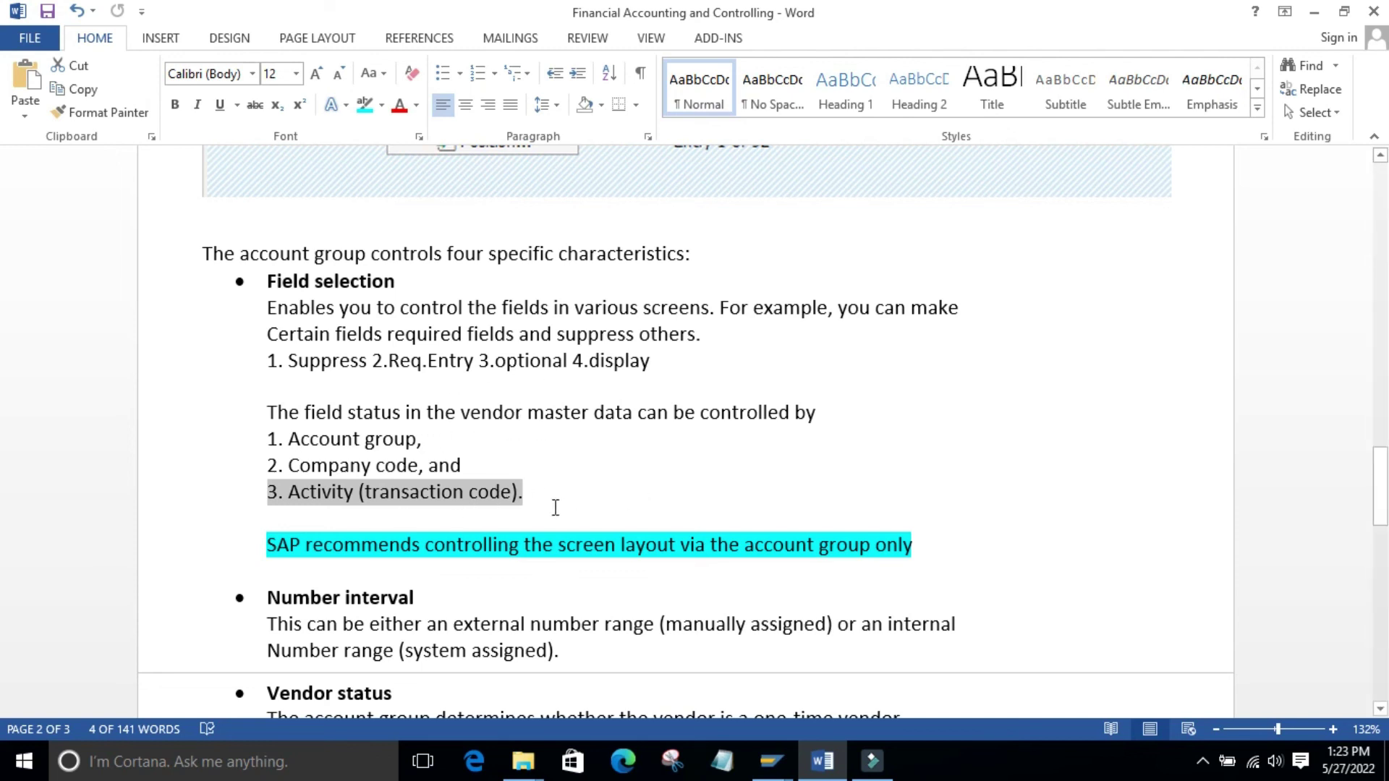
{"action": "left_click_drag", "start_coordinate": [542, 493], "coordinate": [251, 493]}
{"action": "left_click_drag", "start_coordinate": [937, 551], "coordinate": [268, 282]}
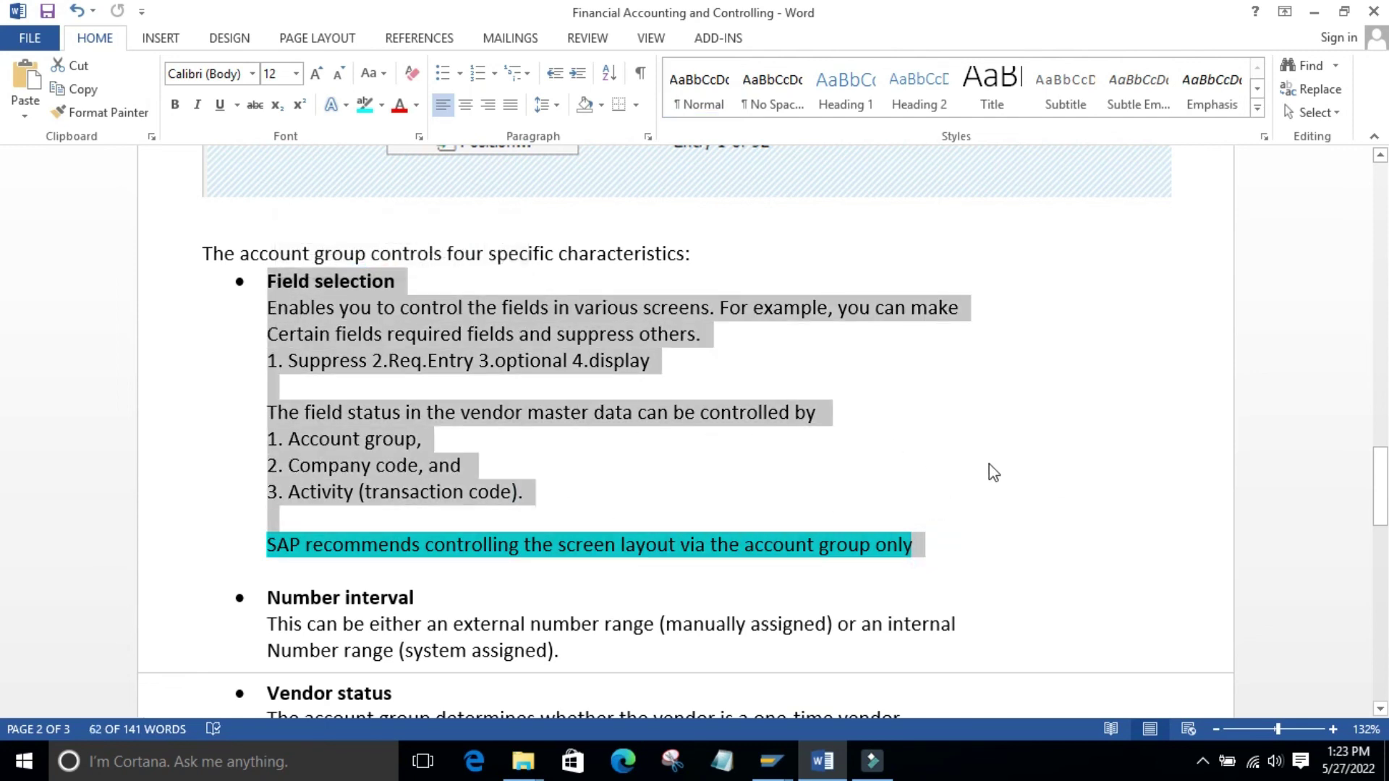
{"action": "left_click", "coordinate": [899, 468]}
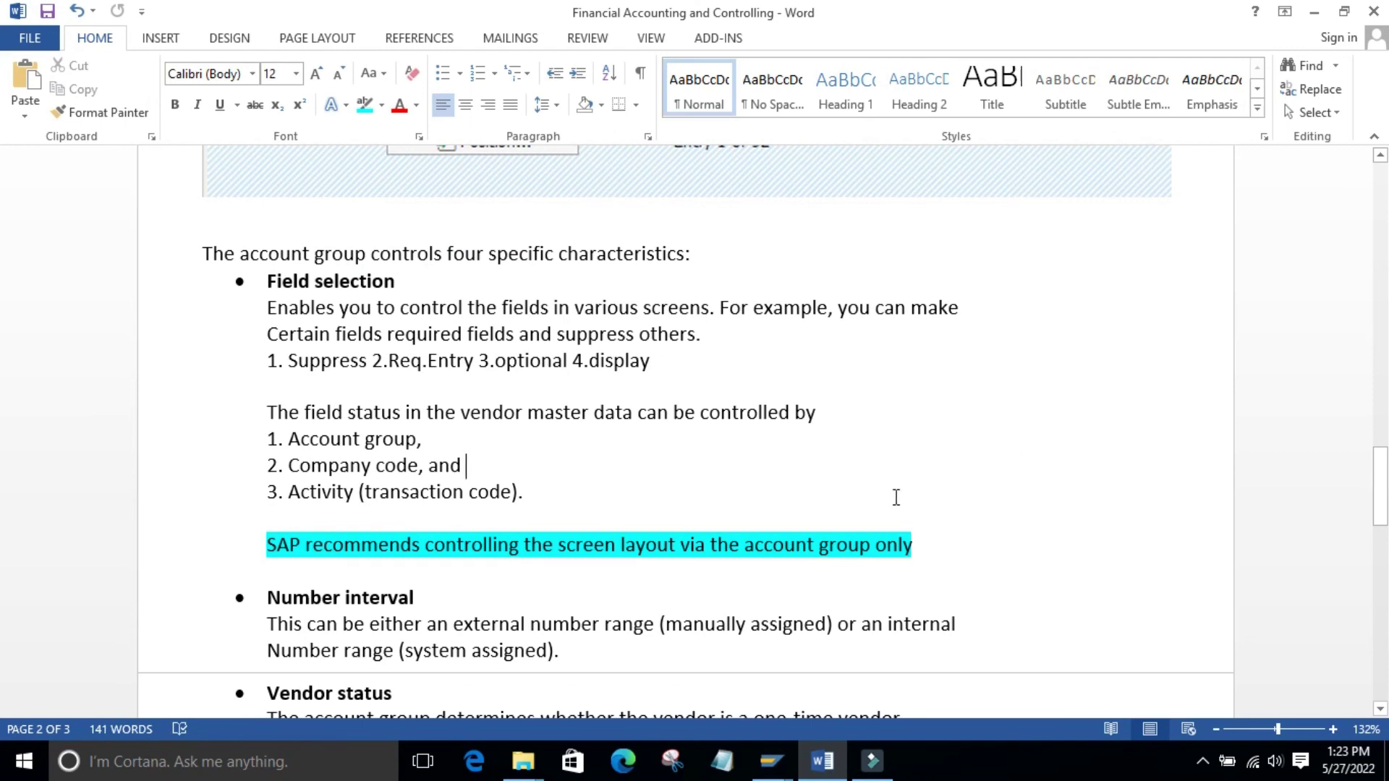